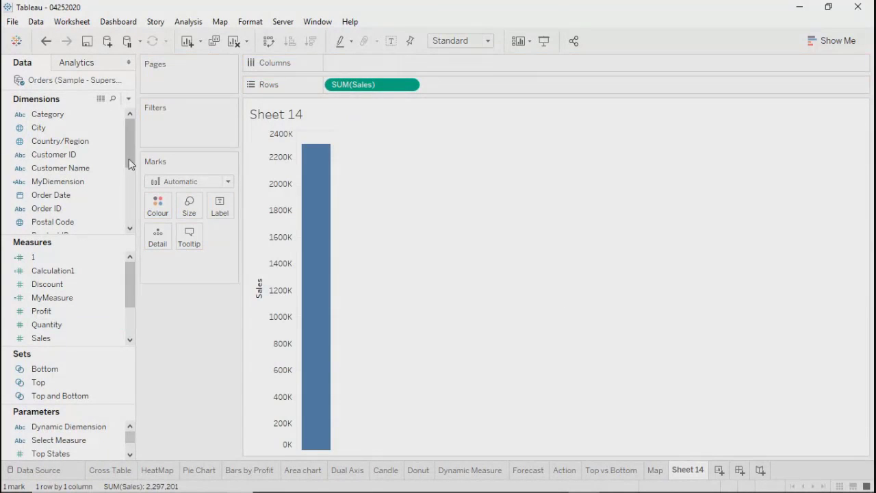
# Plot Sales against Order Date in the columns and group the dates by discrete month
pyautogui.moveTo(73, 196); pyautogui.dragTo(380, 62)
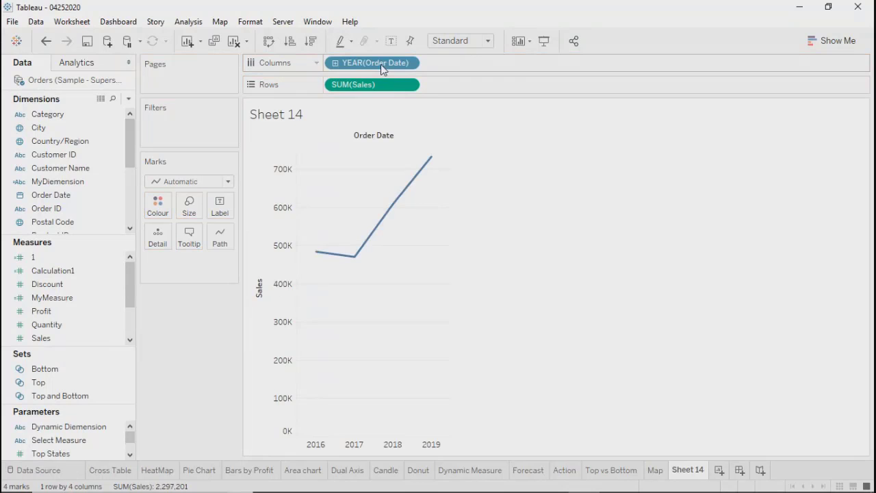
pyautogui.click(839, 42)
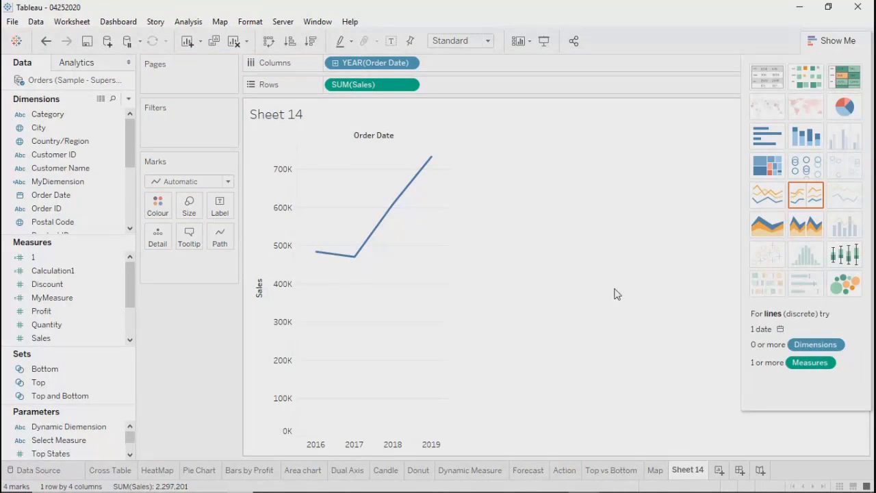
pyautogui.click(411, 66)
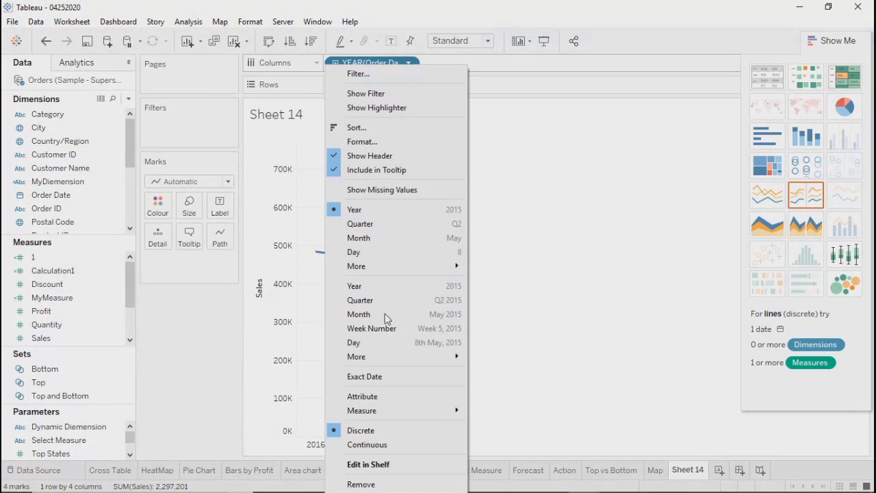
pyautogui.click(363, 238)
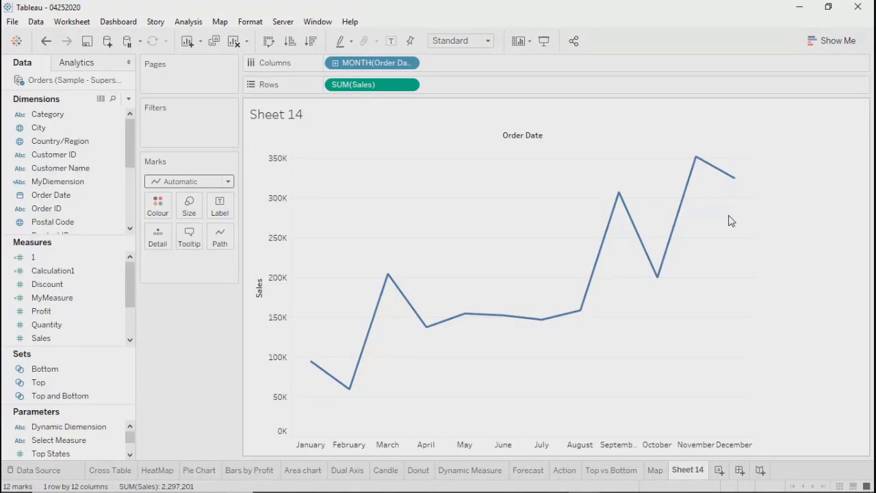
pyautogui.moveTo(387, 279)
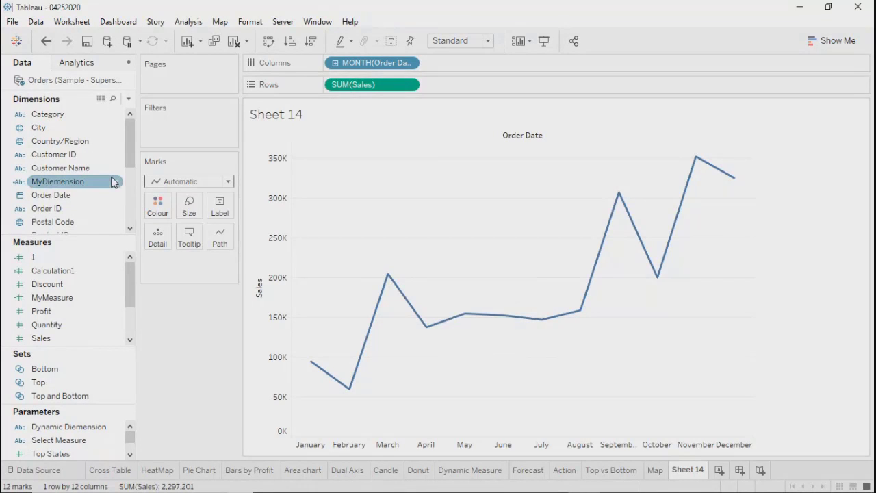
# Show a filter for the Order Date year and limit the chart to 2017
pyautogui.rightClick(88, 203)
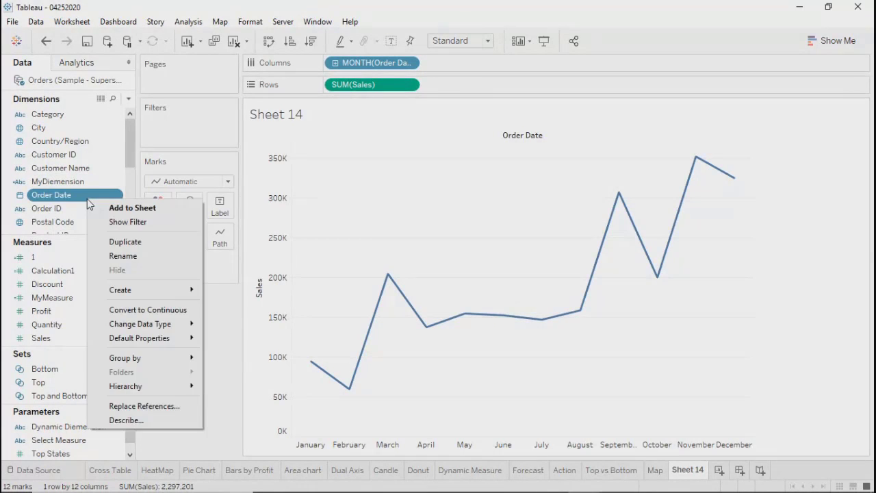
pyautogui.click(129, 222)
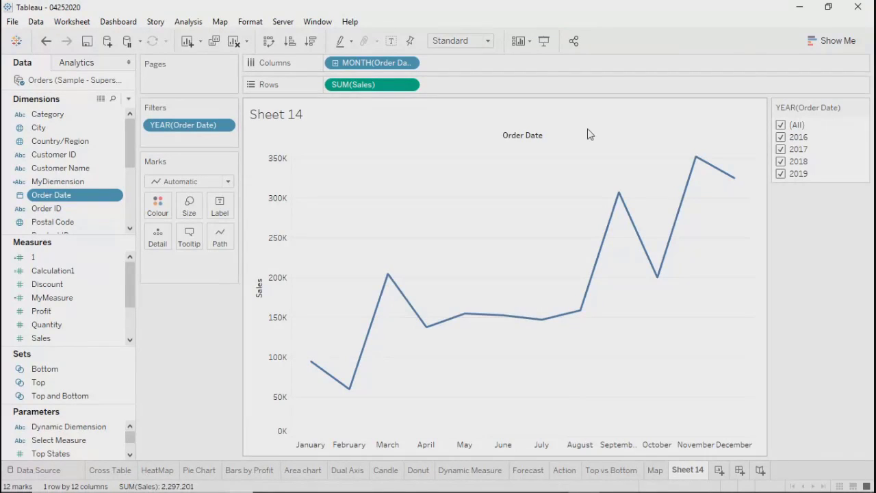
pyautogui.click(781, 125)
pyautogui.click(781, 150)
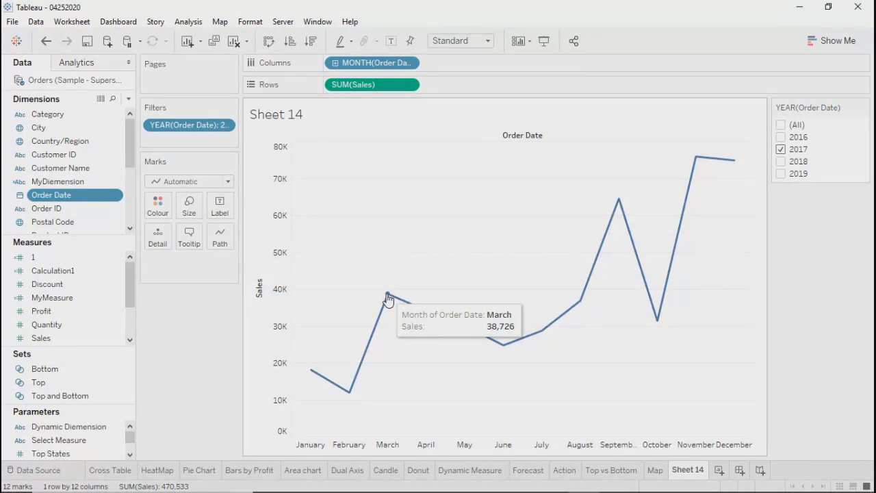
# Reset the year filter to all years to check March sales, and limit it to 2019
pyautogui.click(781, 125)
pyautogui.moveTo(387, 277)
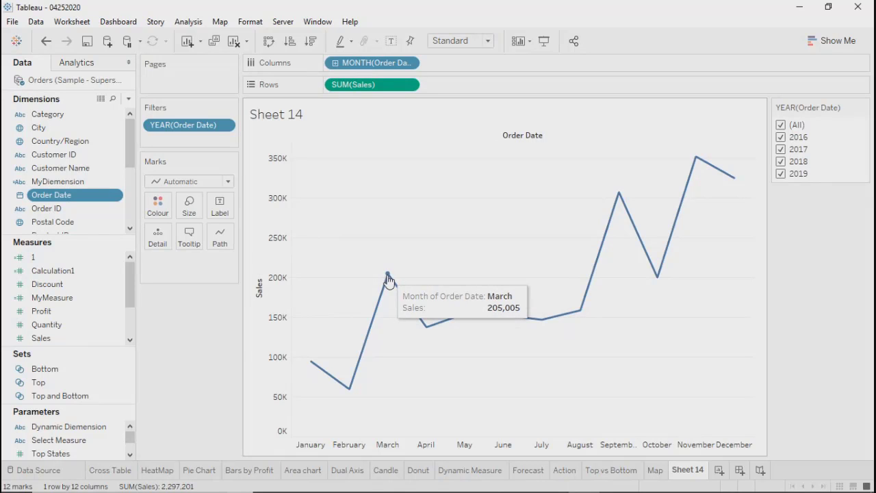
pyautogui.click(782, 126)
pyautogui.click(781, 174)
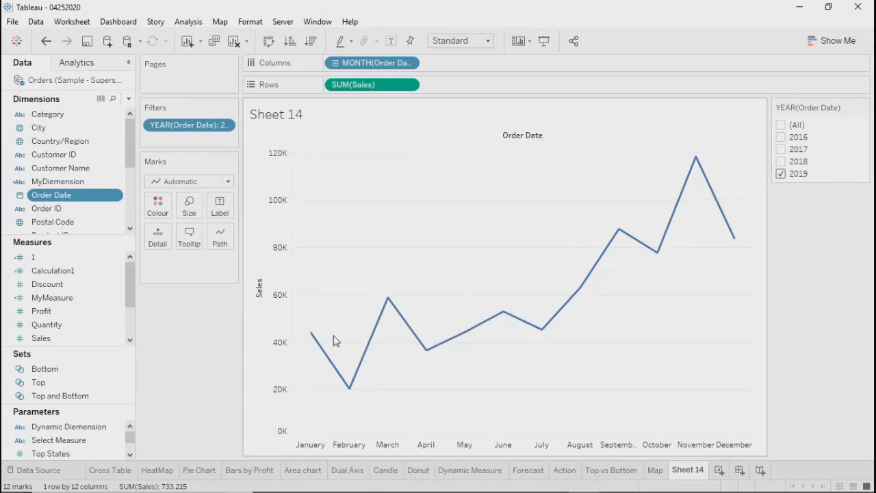
pyautogui.moveTo(609, 241)
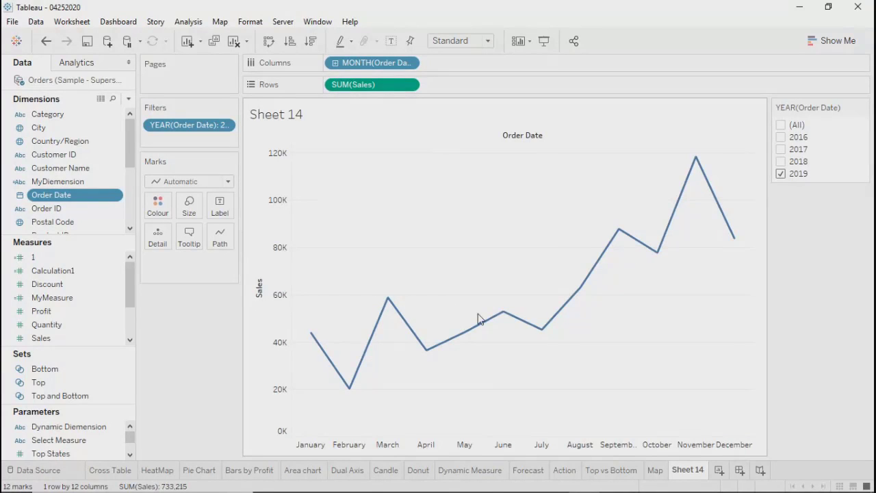
# Switch the year filter from 2019 to show only 2018
pyautogui.click(780, 174)
pyautogui.click(781, 162)
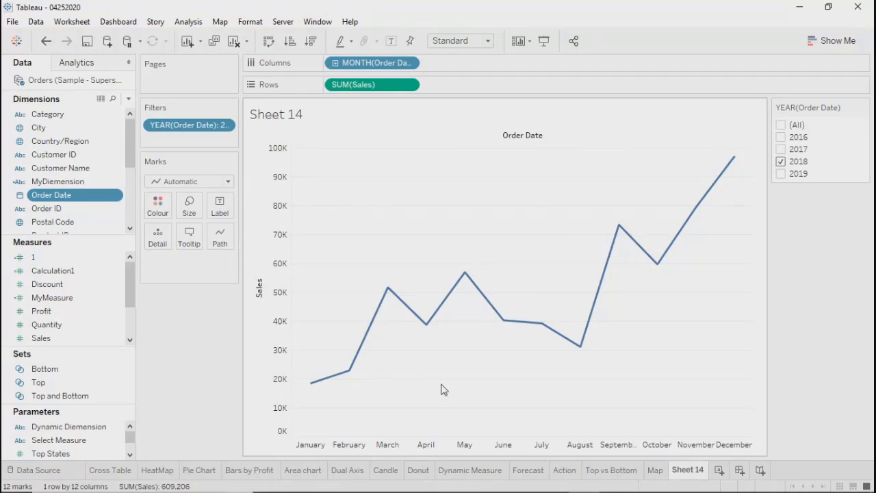
pyautogui.click(781, 162)
# Remove the Order Date year filter from the sheet
pyautogui.click(864, 107)
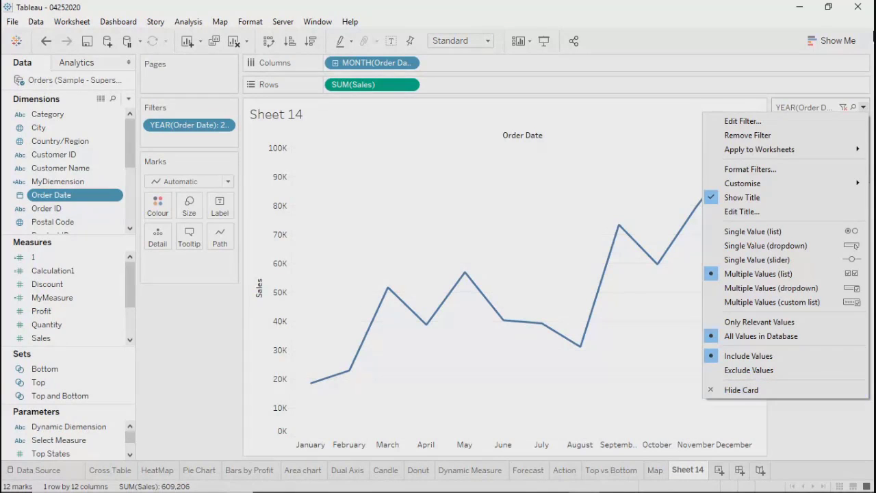
pyautogui.click(794, 410)
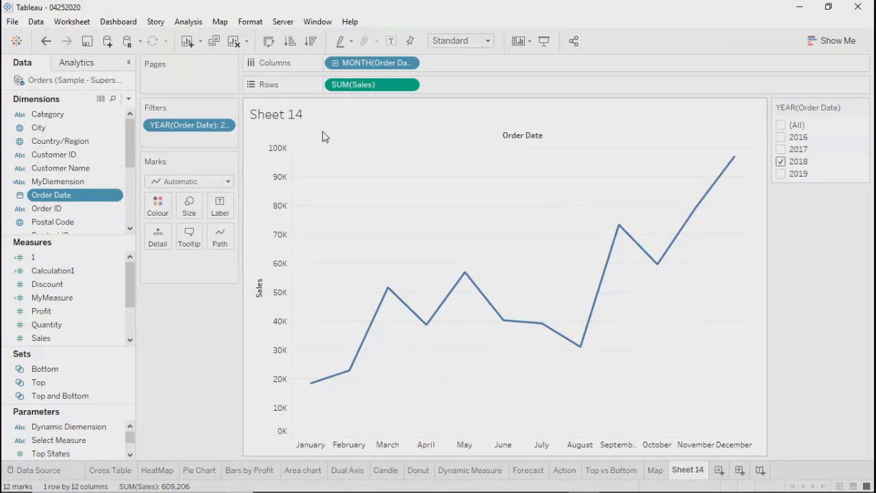
pyautogui.click(228, 128)
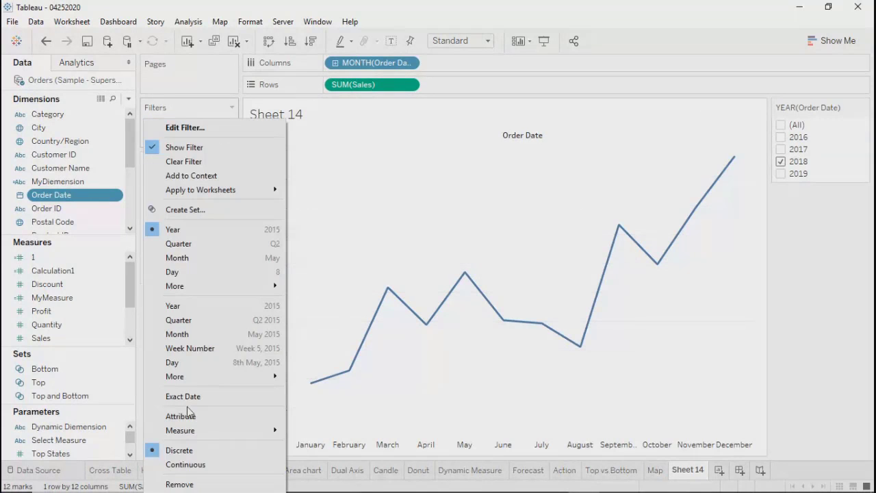
pyautogui.click(181, 484)
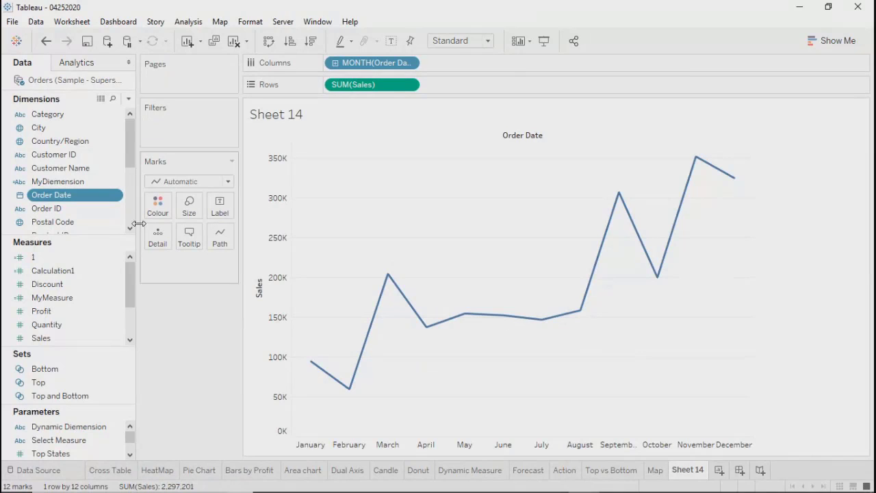
pyautogui.click(129, 99)
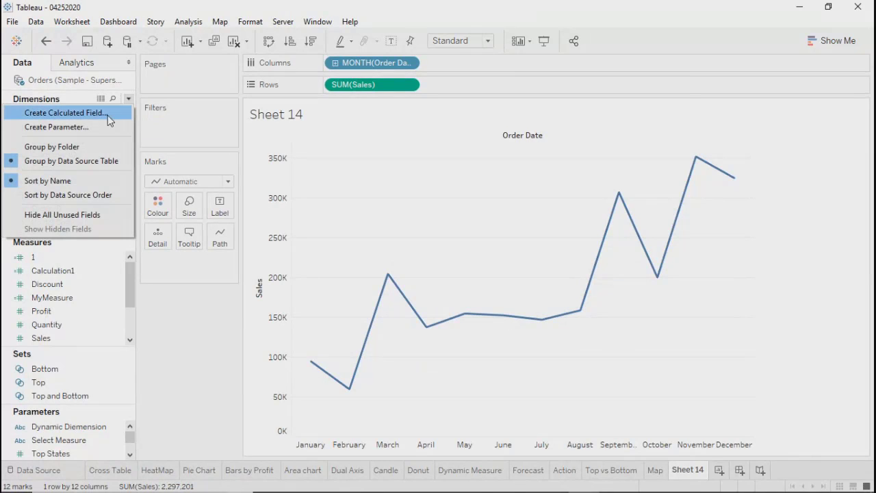
pyautogui.click(85, 116)
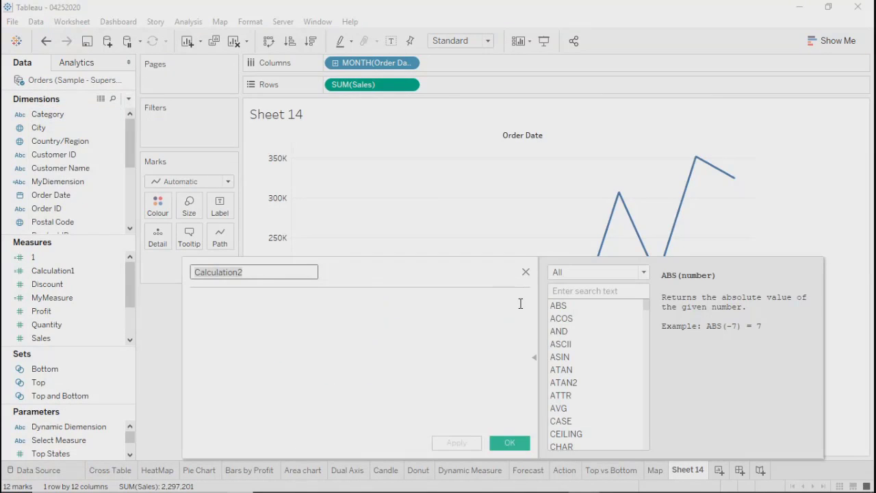
pyautogui.click(526, 272)
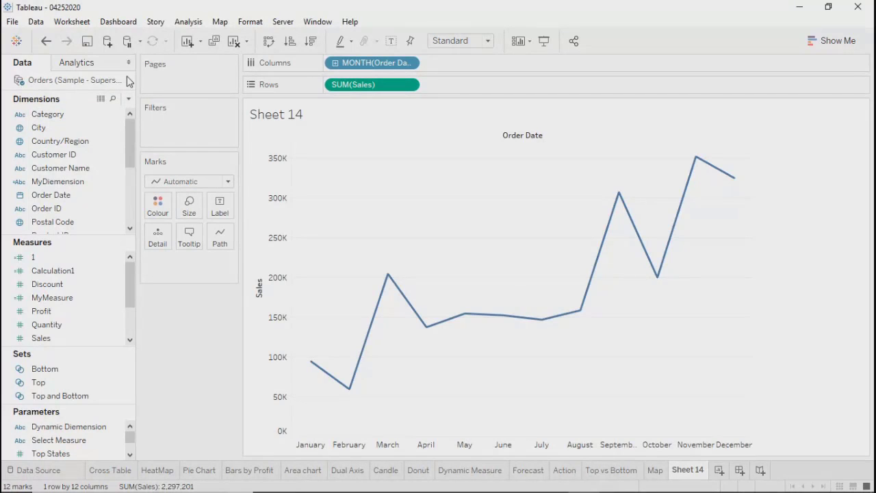
# Start creating a new parameter and name it Current Vs Previous
pyautogui.click(128, 101)
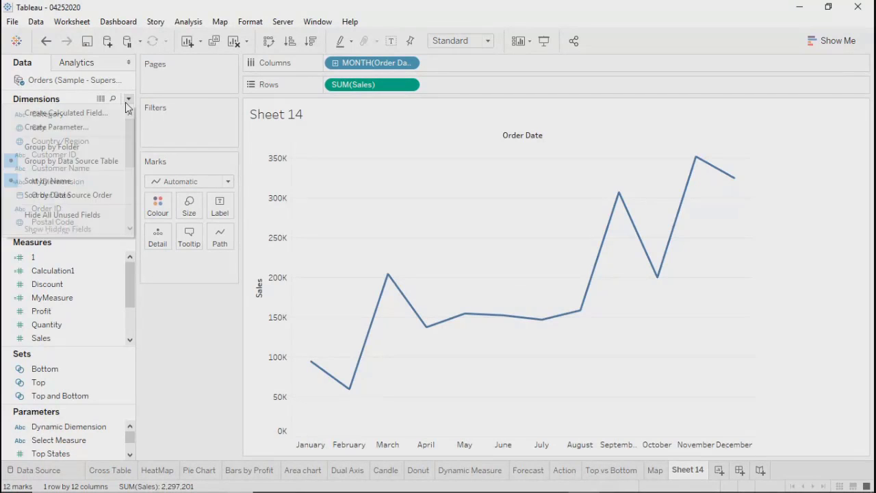
pyautogui.click(76, 130)
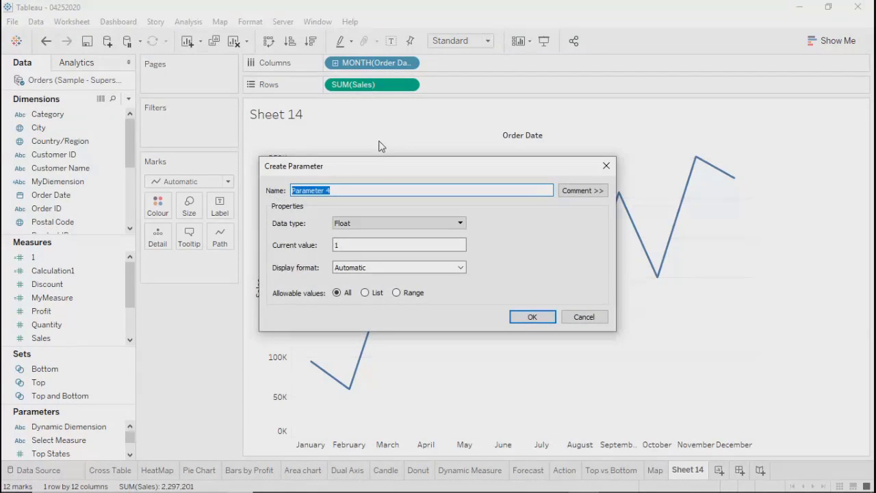
pyautogui.moveTo(389, 167); pyautogui.dragTo(389, 184)
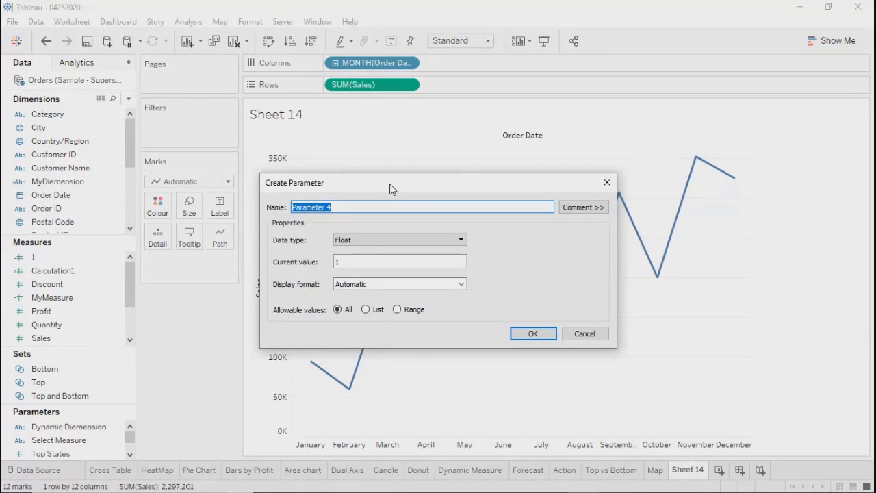
pyautogui.write('C')
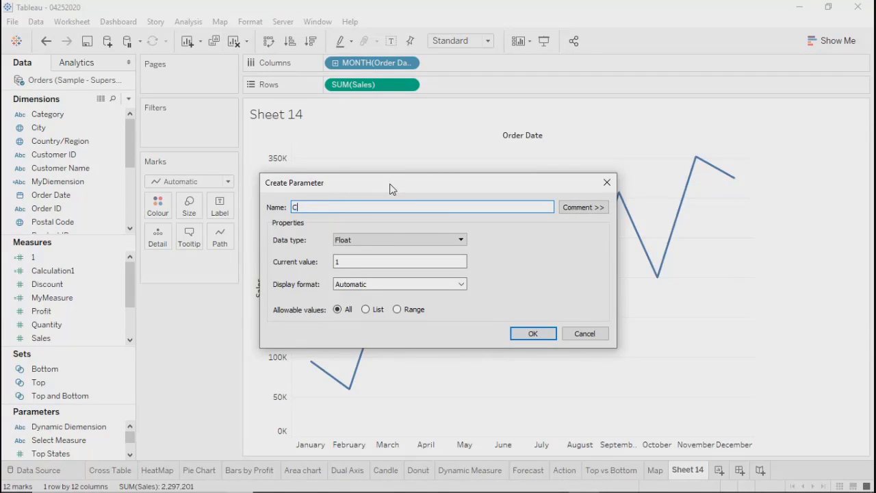
pyautogui.write('irrent')
pyautogui.press('BackSpace')
pyautogui.press('BackSpace')
pyautogui.press('BackSpace')
pyautogui.press('BackSpace')
pyautogui.press('BackSpace')
pyautogui.press('BackSpace')
pyautogui.press('BackSpace')
pyautogui.write('urrent')
pyautogui.write(' Vs ')
pyautogui.write('Pri')
pyautogui.write('ious')
# Set the parameter's data type to String and restrict its allowable values to a list
pyautogui.click(412, 243)
pyautogui.click(381, 267)
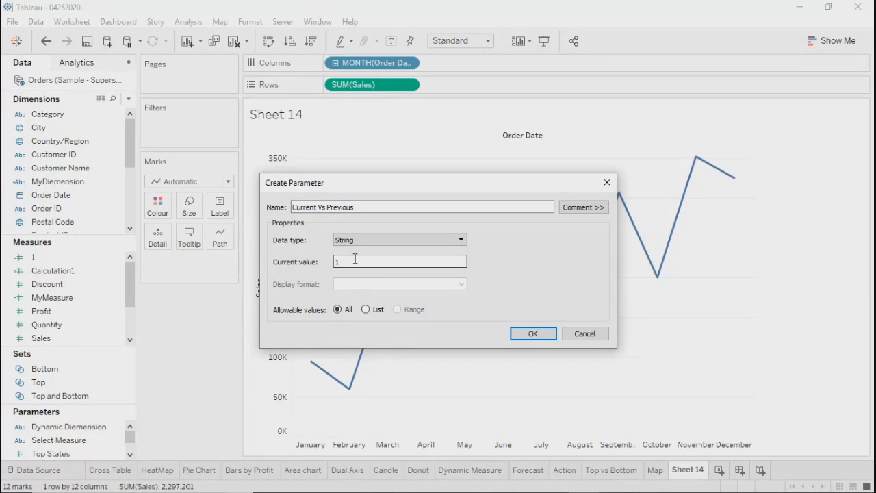
pyautogui.click(355, 260)
pyautogui.click(366, 309)
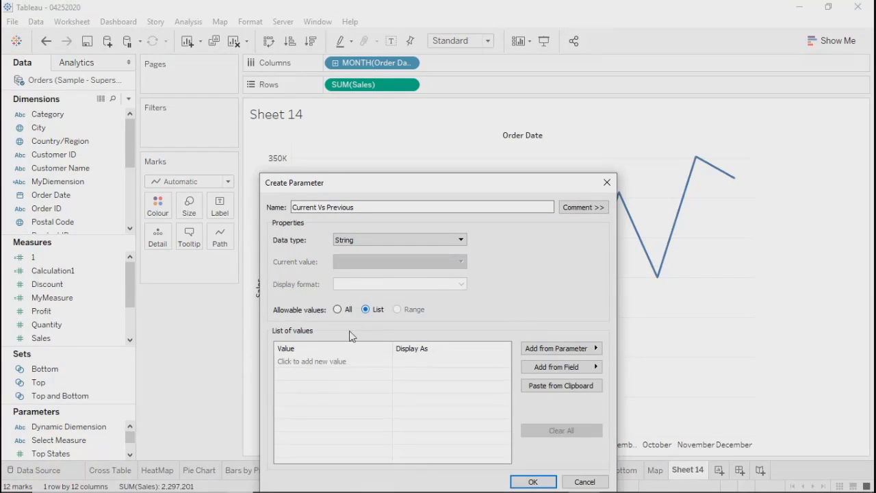
# Add the value Current to the parameter's list of values
pyautogui.click(313, 367)
pyautogui.write('Current')
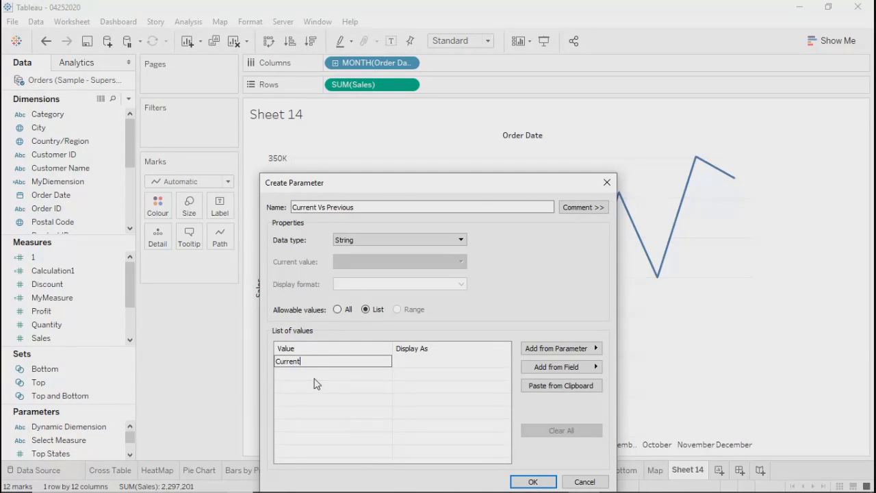
pyautogui.click(297, 374)
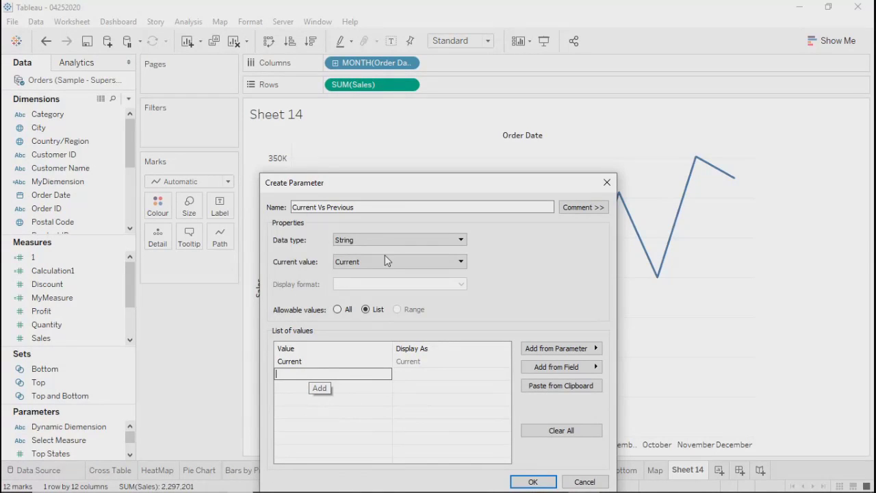
# Rename the parameter as Current Year
pyautogui.click(376, 208)
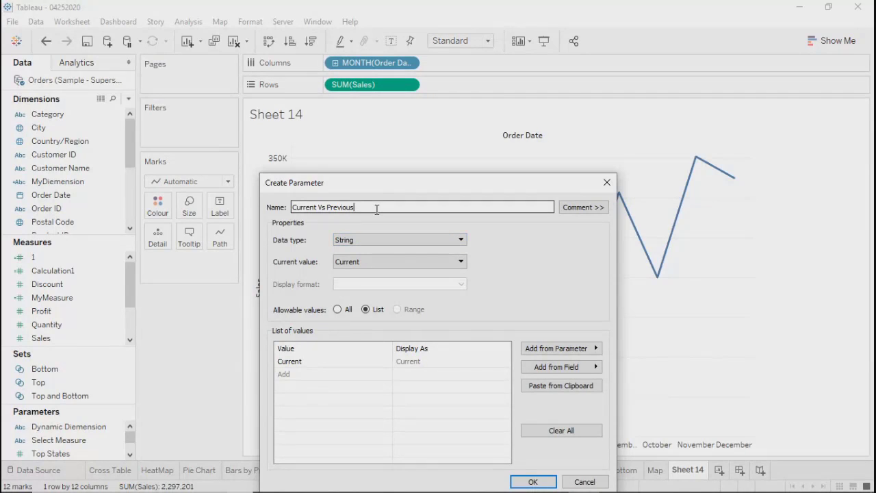
pyautogui.press('BackSpace')
pyautogui.press('BackSpace')
pyautogui.press('BackSpace')
pyautogui.press('BackSpace')
pyautogui.press('BackSpace')
pyautogui.press('BackSpace')
pyautogui.press('BackSpace')
pyautogui.press('BackSpace')
pyautogui.press('BackSpace')
pyautogui.press('BackSpace')
pyautogui.press('BackSpace')
pyautogui.write('Year')
# Replace the list value Current with 2016 and add the values 2017, 2018, 2019 and 2020
pyautogui.click(322, 366)
pyautogui.click(323, 362)
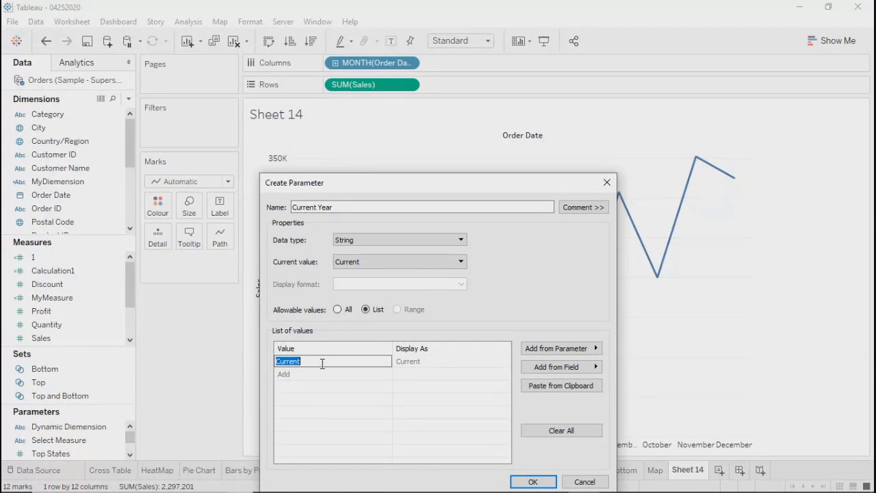
pyautogui.write('2016')
pyautogui.click(300, 374)
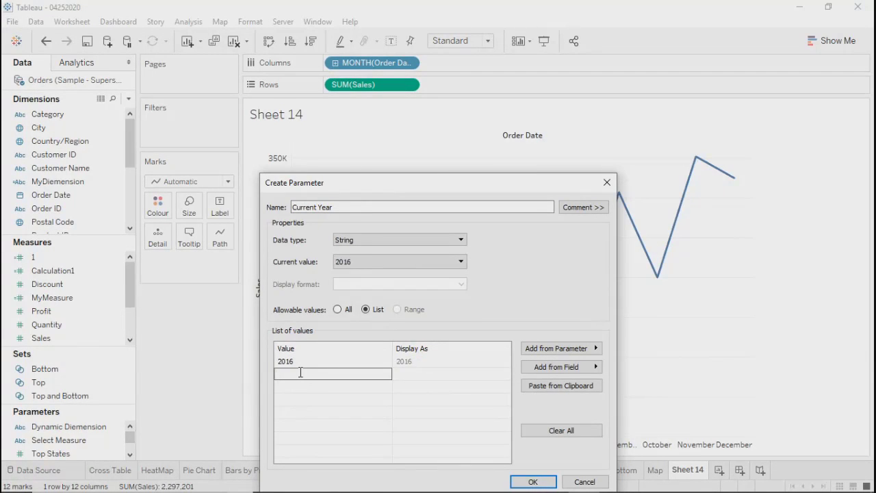
pyautogui.write('2017')
pyautogui.click(298, 387)
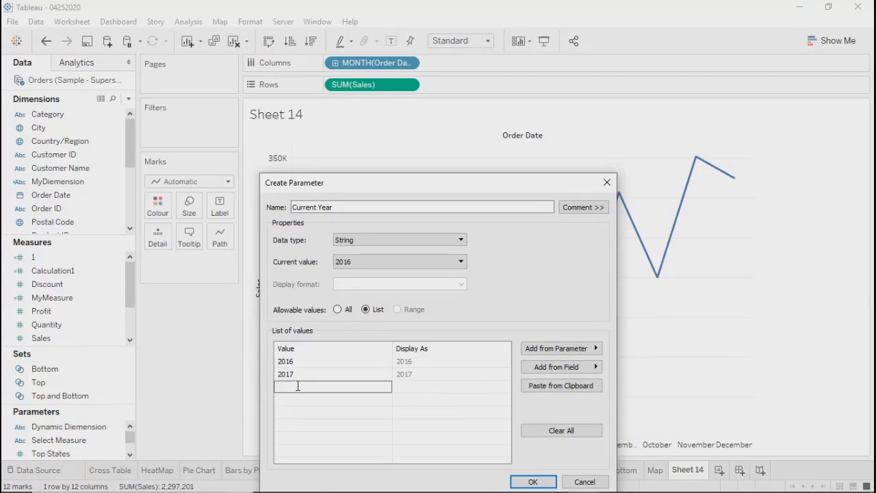
pyautogui.write('2018')
pyautogui.click(294, 402)
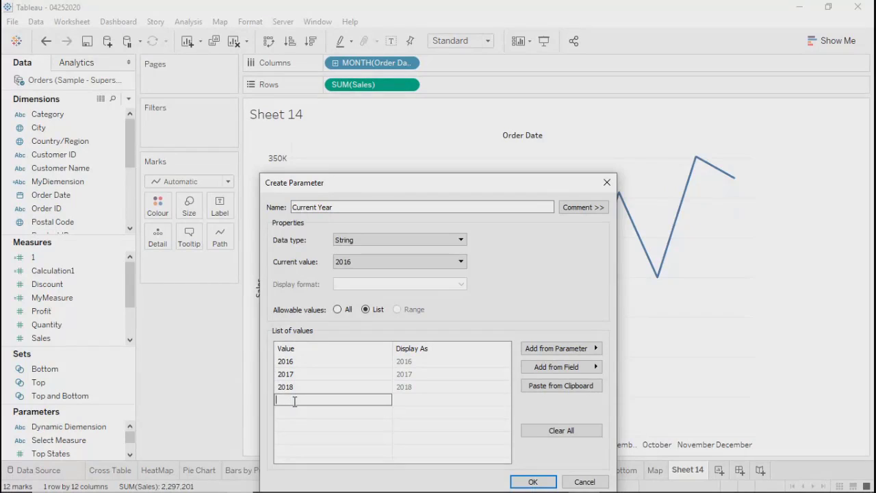
pyautogui.write('2019')
pyautogui.click(287, 415)
pyautogui.write('20')
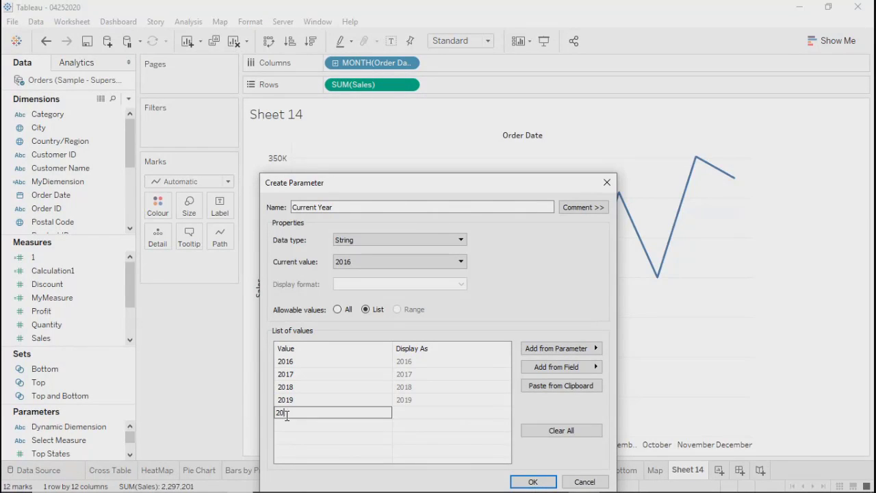
pyautogui.write('20')
pyautogui.click(411, 454)
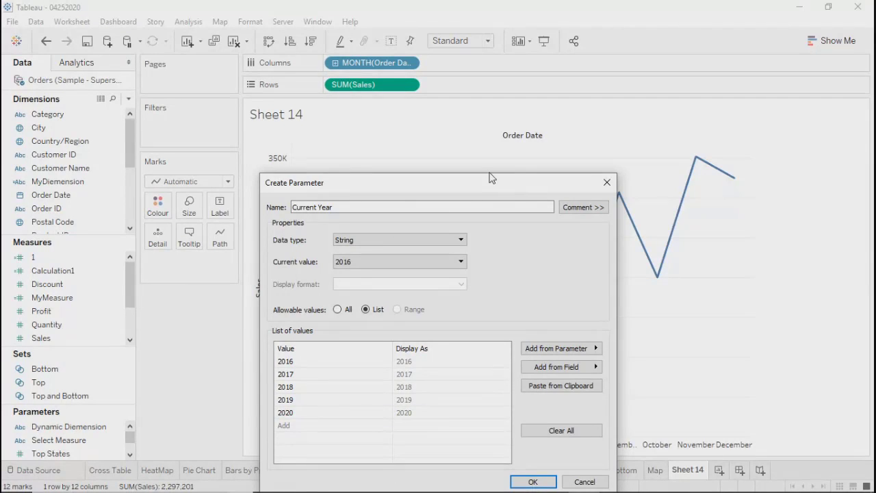
pyautogui.moveTo(478, 186); pyautogui.dragTo(480, 85)
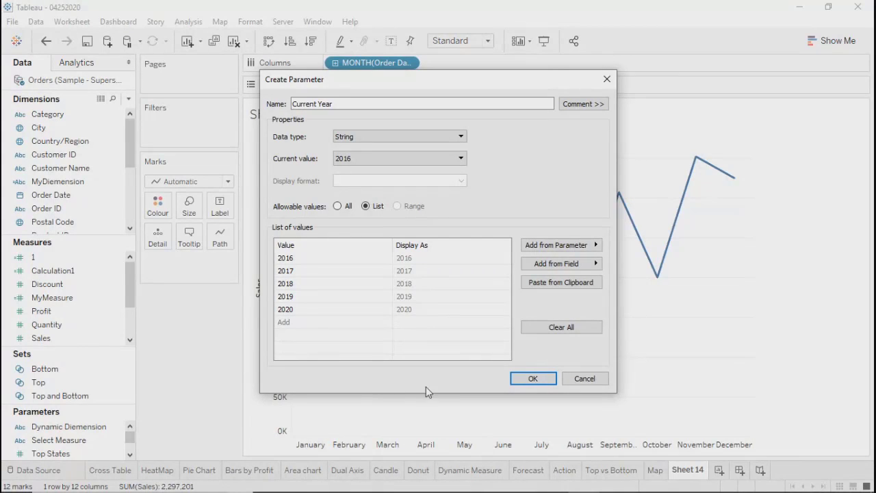
# Confirm the Current Year parameter and show its parameter control on the sheet
pyautogui.click(534, 380)
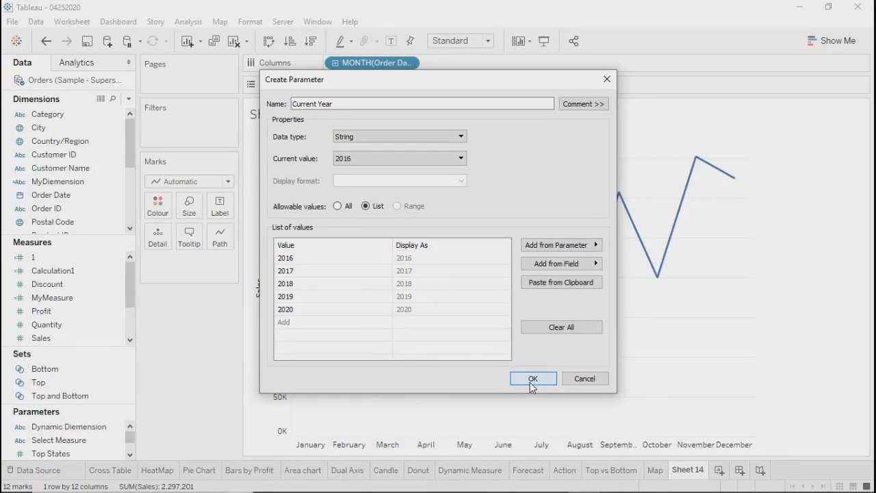
pyautogui.click(533, 378)
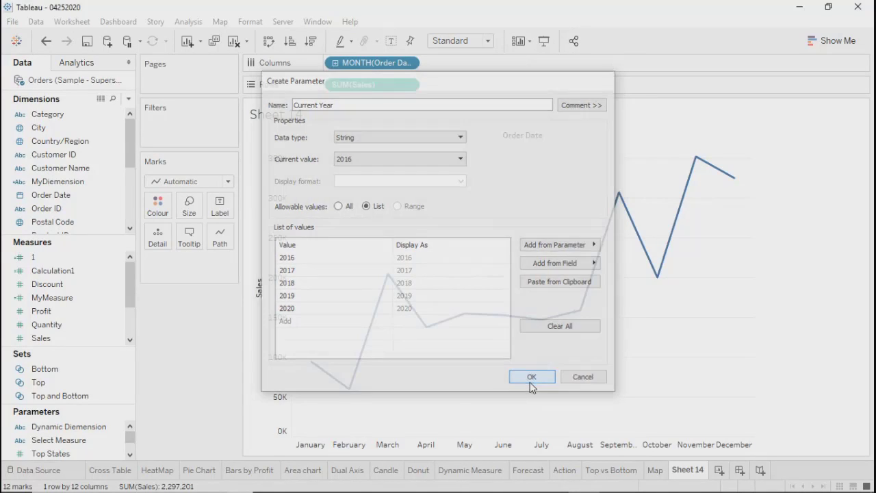
pyautogui.rightClick(95, 428)
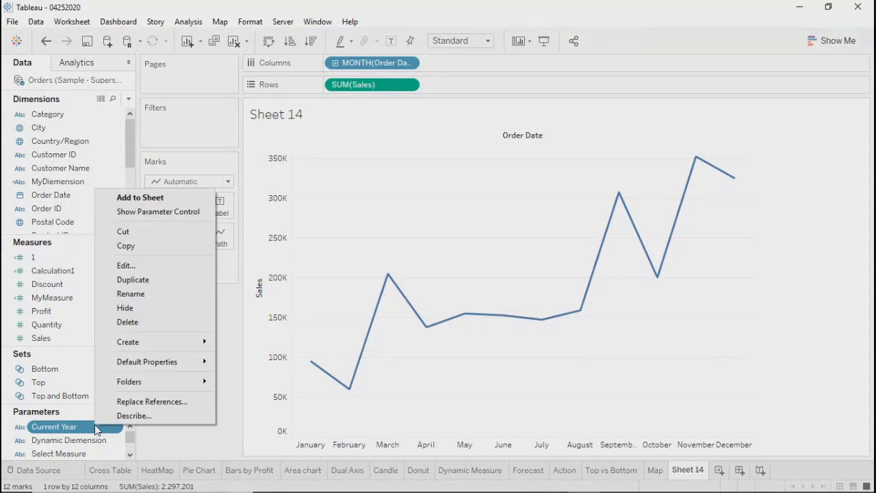
pyautogui.click(159, 212)
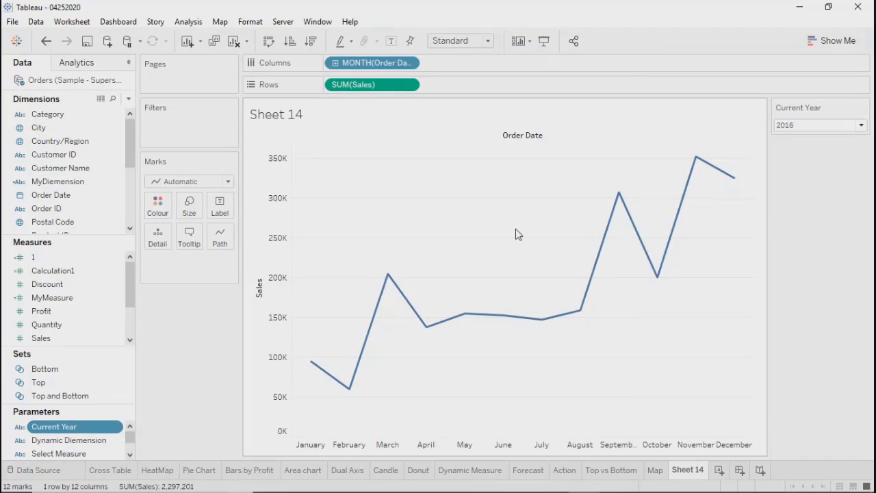
# Test the Current Year parameter control by switching among the years 2016 to 2020
pyautogui.click(849, 127)
pyautogui.click(832, 159)
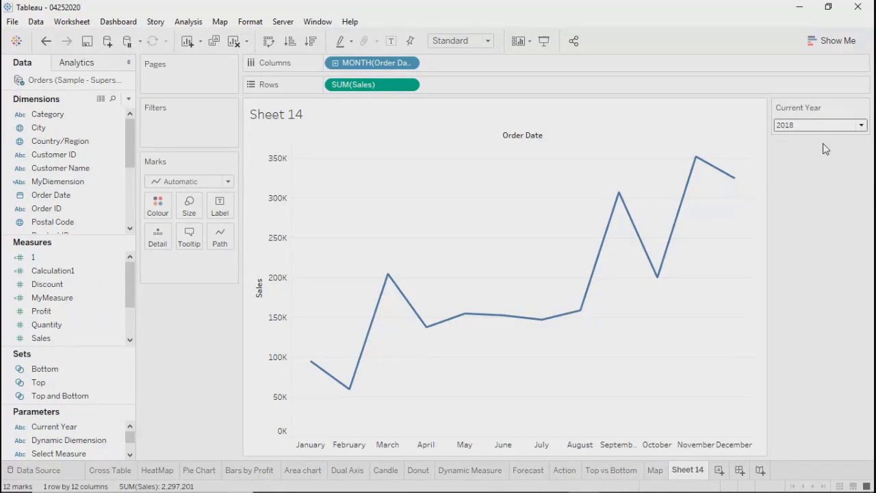
pyautogui.click(825, 126)
pyautogui.click(804, 182)
pyautogui.click(824, 126)
pyautogui.click(804, 170)
pyautogui.click(826, 129)
pyautogui.click(802, 159)
pyautogui.click(819, 126)
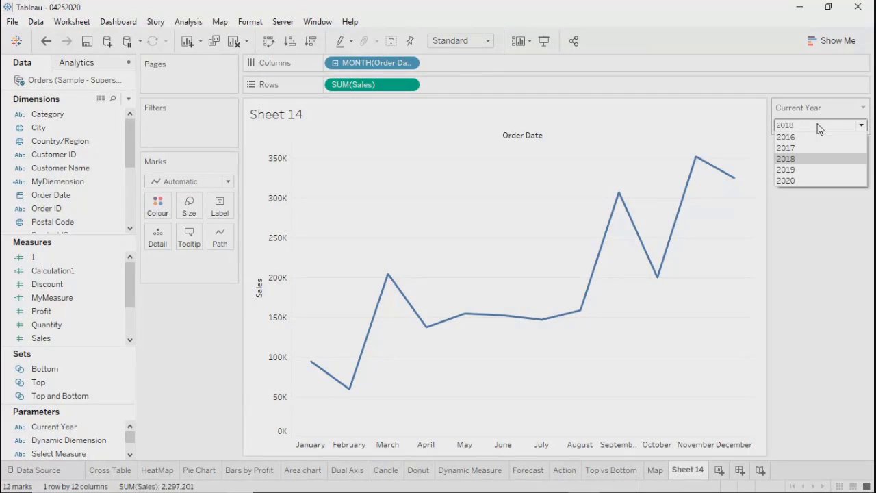
pyautogui.click(802, 148)
pyautogui.click(807, 128)
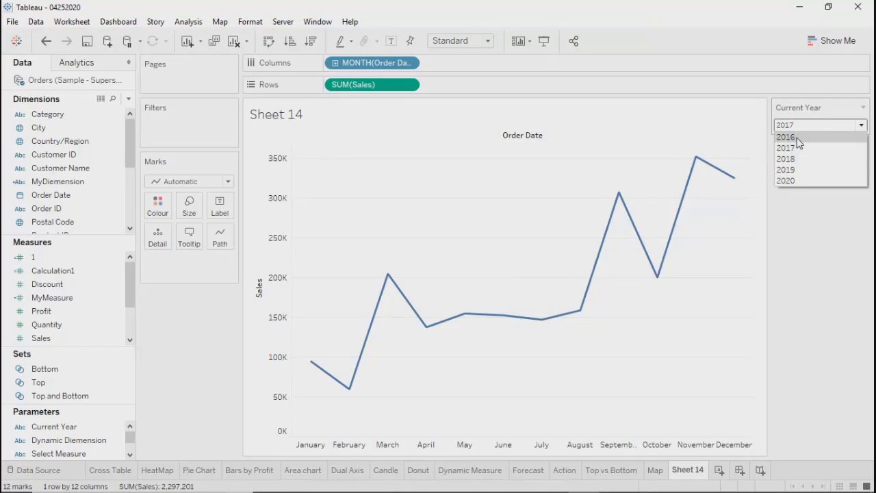
pyautogui.click(799, 139)
pyautogui.click(802, 128)
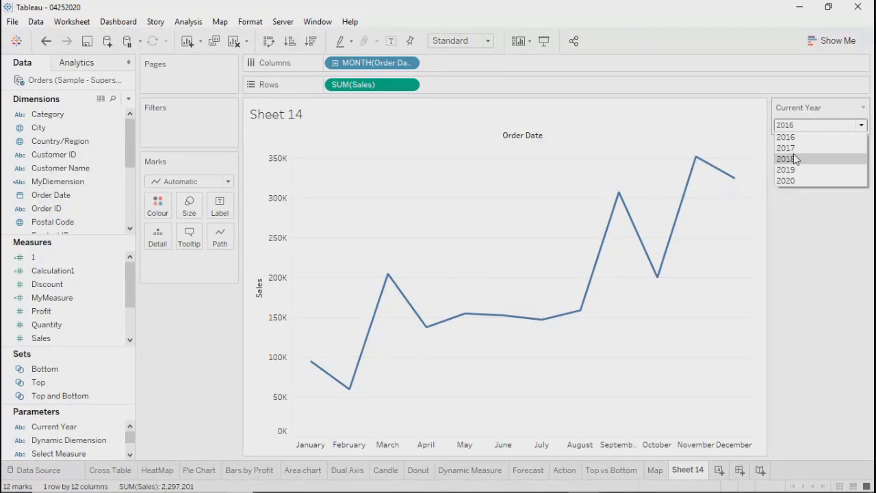
pyautogui.click(795, 159)
pyautogui.click(801, 129)
pyautogui.click(793, 168)
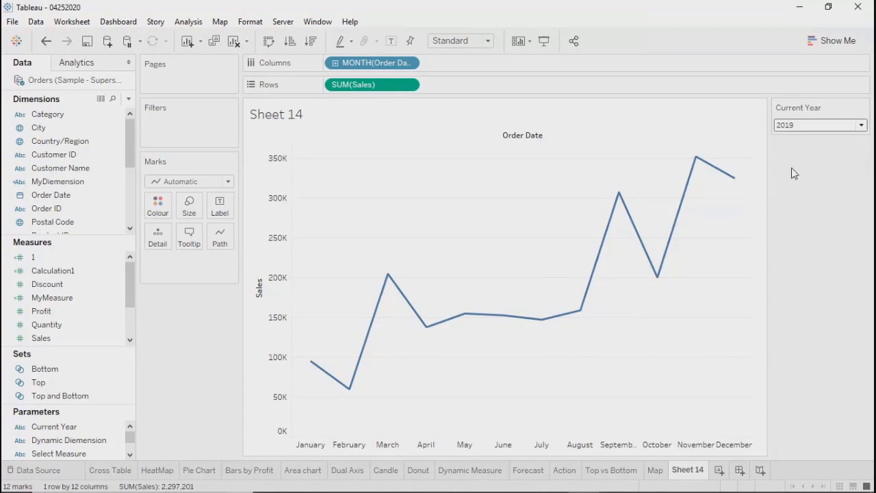
# Set the Current Year parameter control to 2020
pyautogui.click(802, 128)
pyautogui.click(795, 179)
# Create a calculated field and name it Current Vs Previous
pyautogui.click(128, 99)
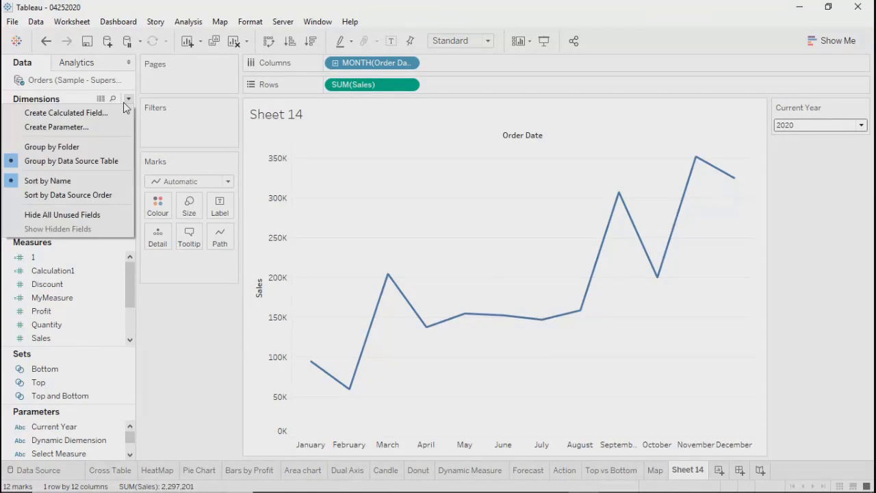
pyautogui.click(77, 116)
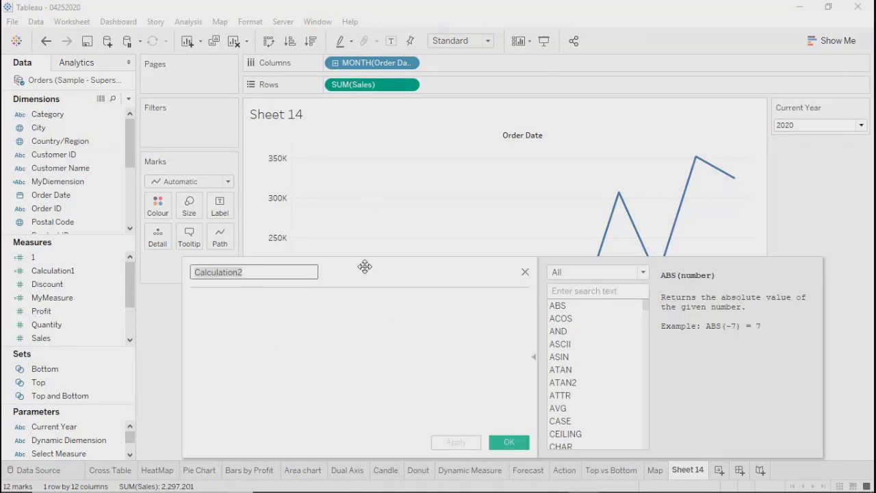
pyautogui.moveTo(363, 267); pyautogui.dragTo(424, 263)
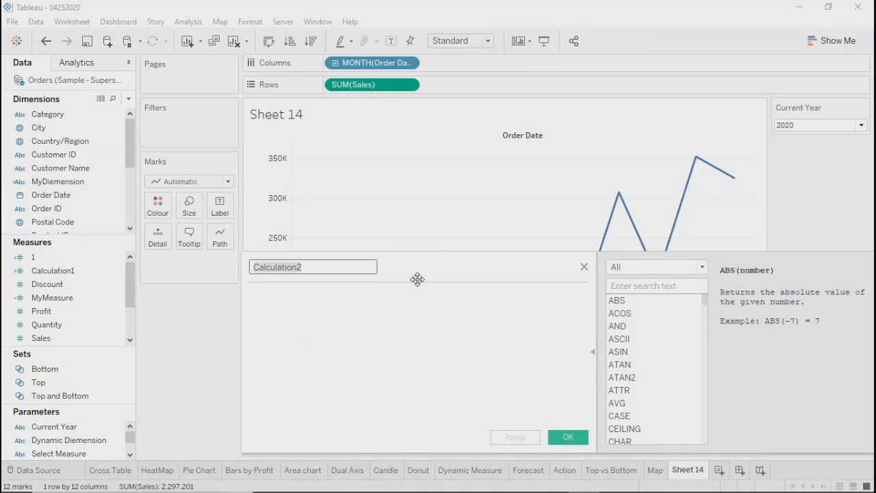
pyautogui.write('Curr')
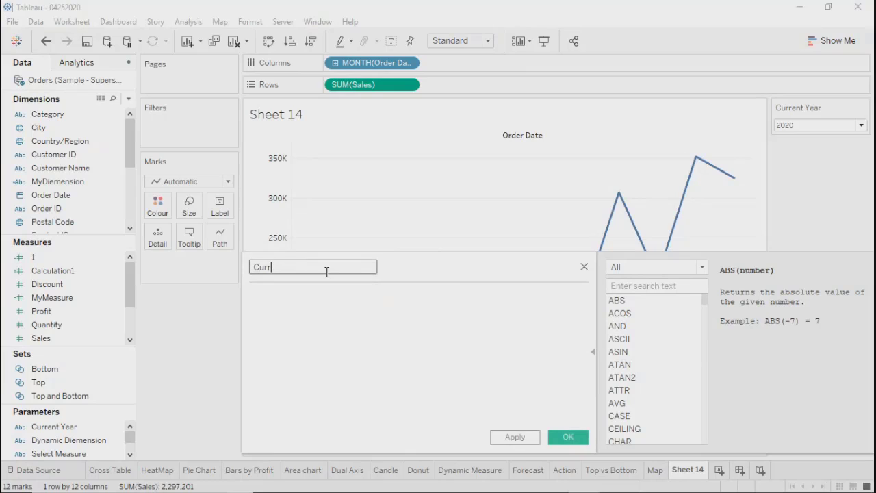
pyautogui.write('ent Vs Previous')
# Begin the calculated field's formula with if YEAR([Order Date])
pyautogui.click(312, 311)
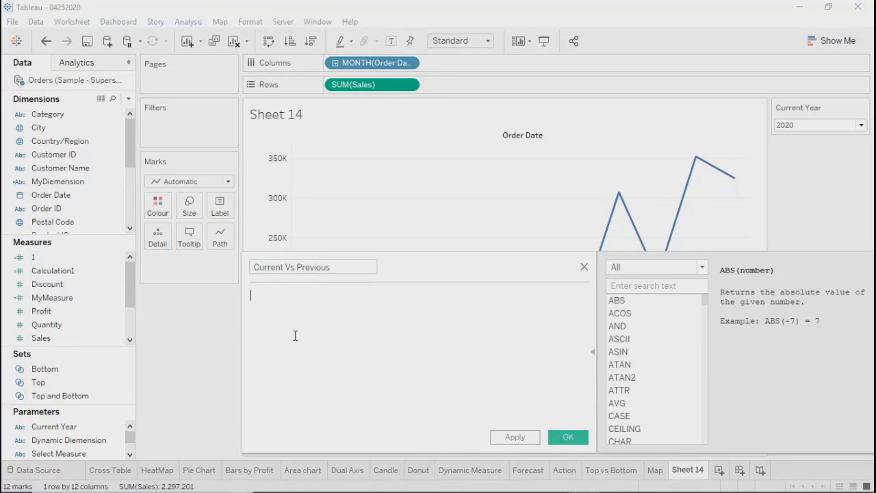
pyautogui.write('if y')
pyautogui.press('Return')
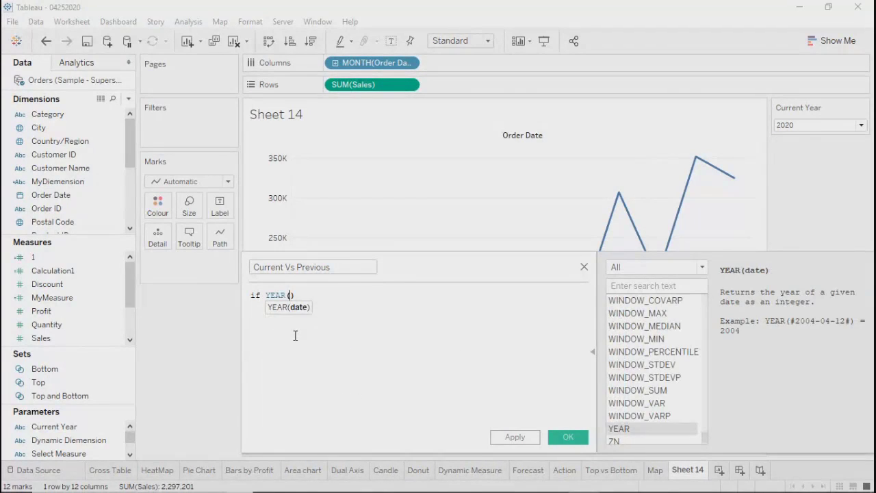
pyautogui.write('order')
pyautogui.press('Return')
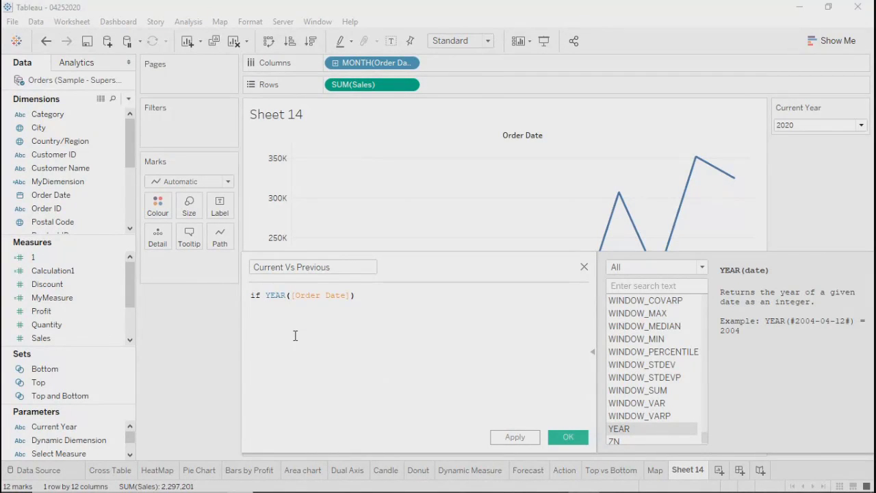
# Complete the first condition with =INT([Current Year]) and make it return "Current Year" through a then clause
pyautogui.write("='")
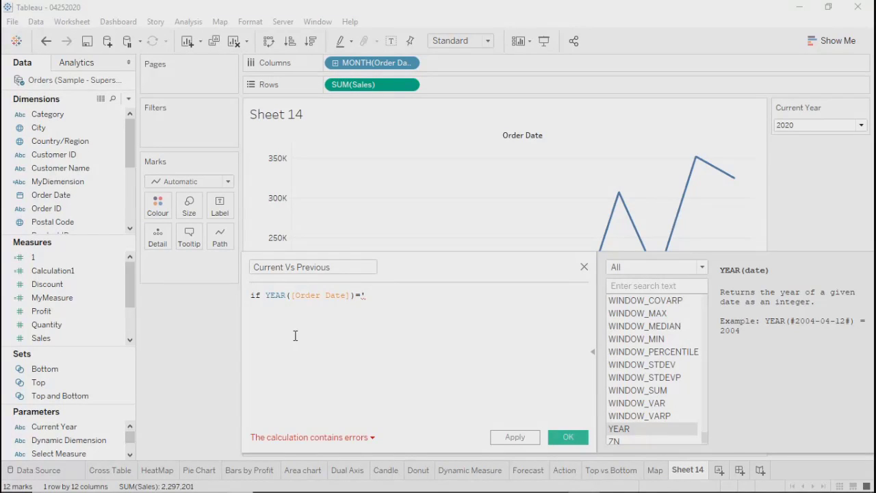
pyautogui.press('BackSpace')
pyautogui.write('int')
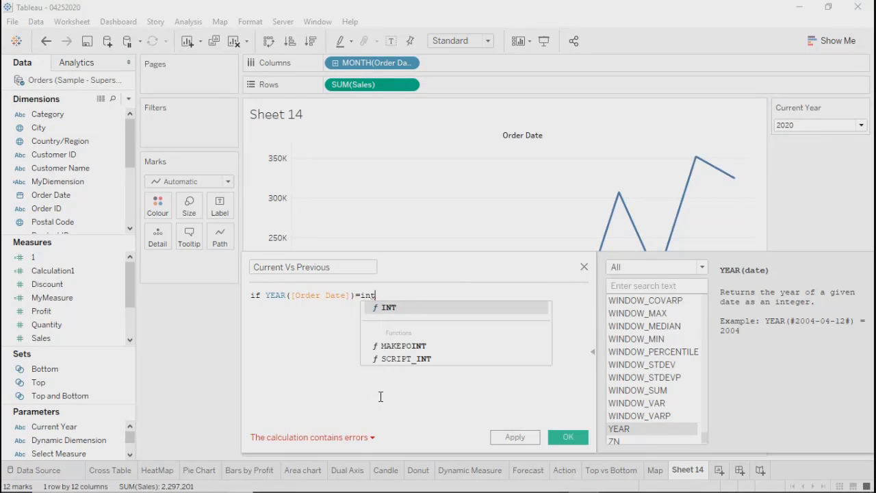
pyautogui.press('Return')
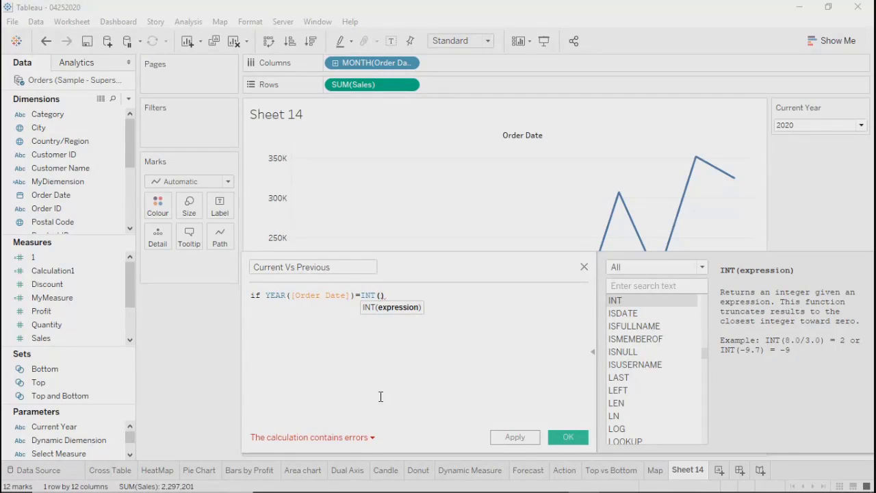
pyautogui.write('cu')
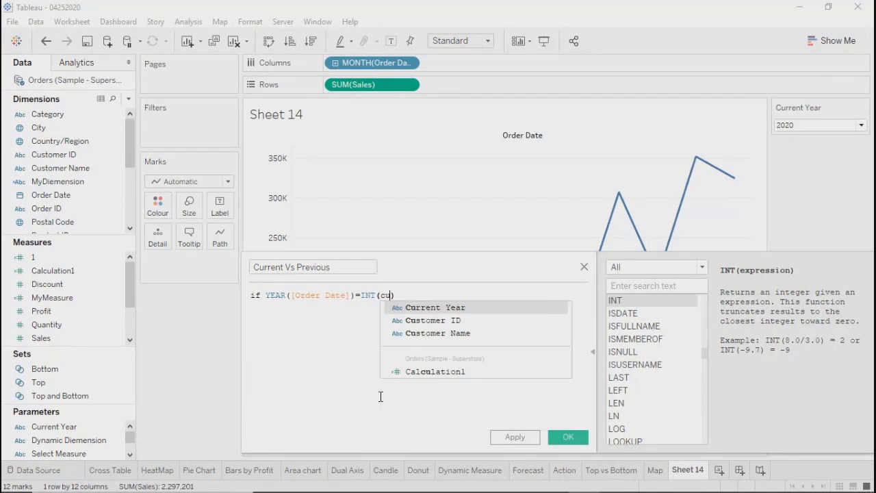
pyautogui.press('Return')
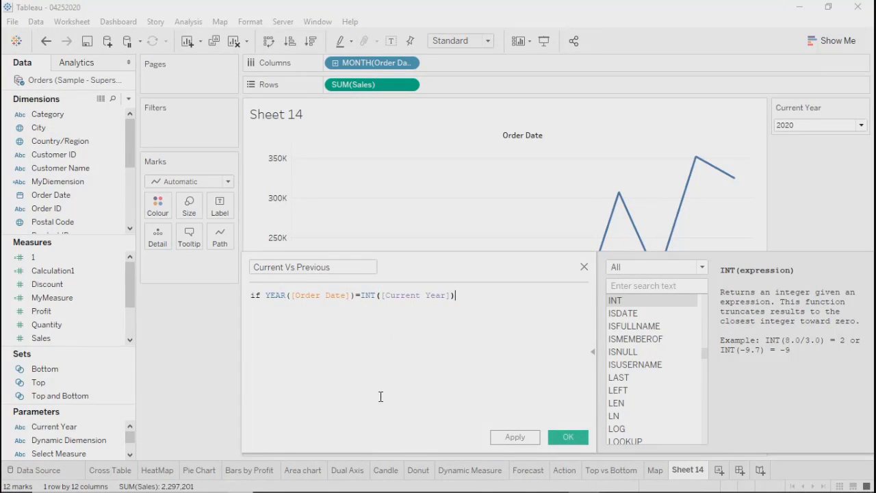
pyautogui.write('then "Current Year"')
pyautogui.press('Return')
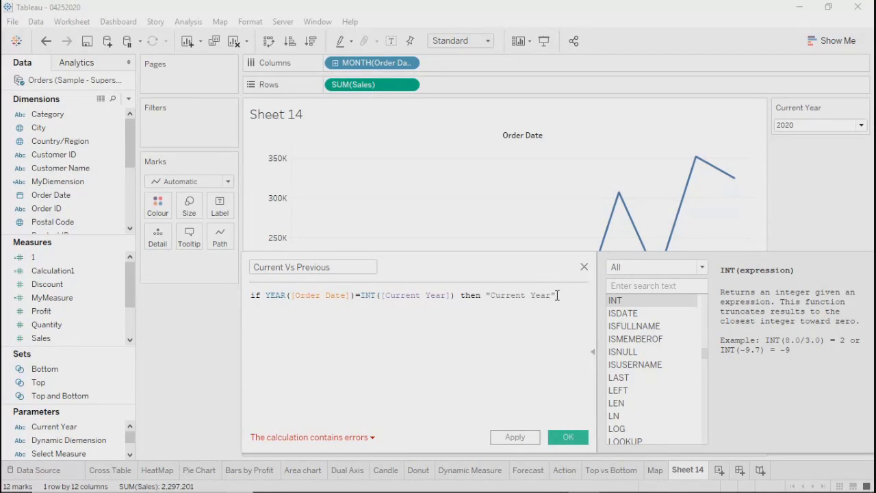
pyautogui.moveTo(563, 295); pyautogui.dragTo(239, 283)
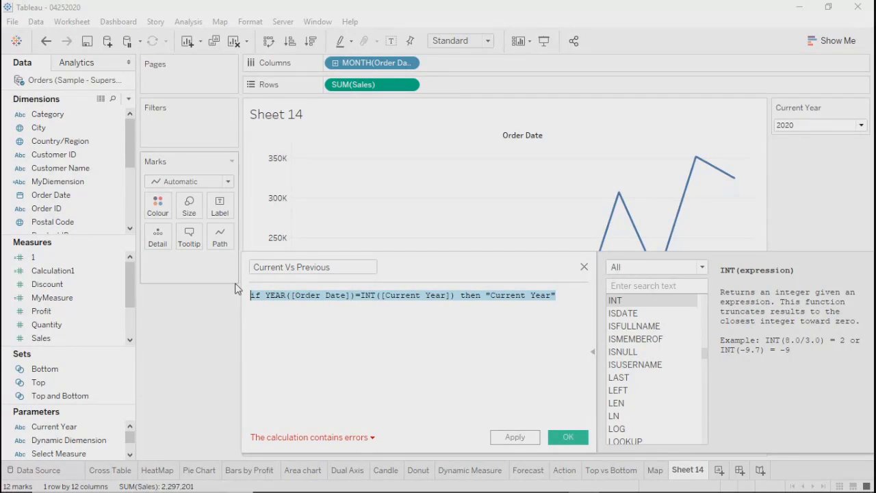
pyautogui.click(569, 296)
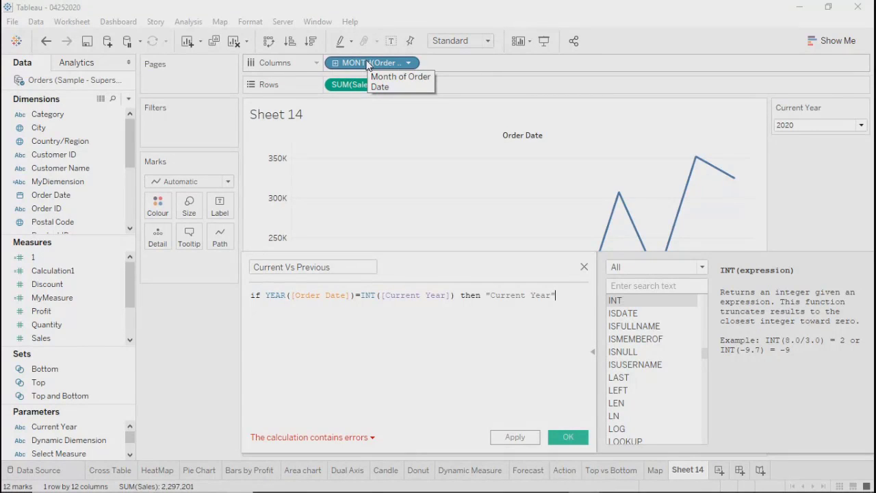
pyautogui.click(311, 296)
pyautogui.tripleClick(312, 296)
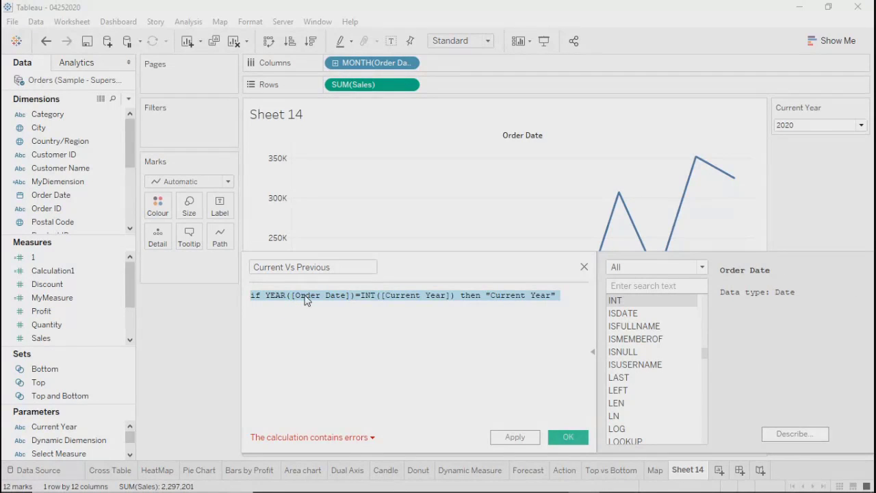
pyautogui.doubleClick(306, 295)
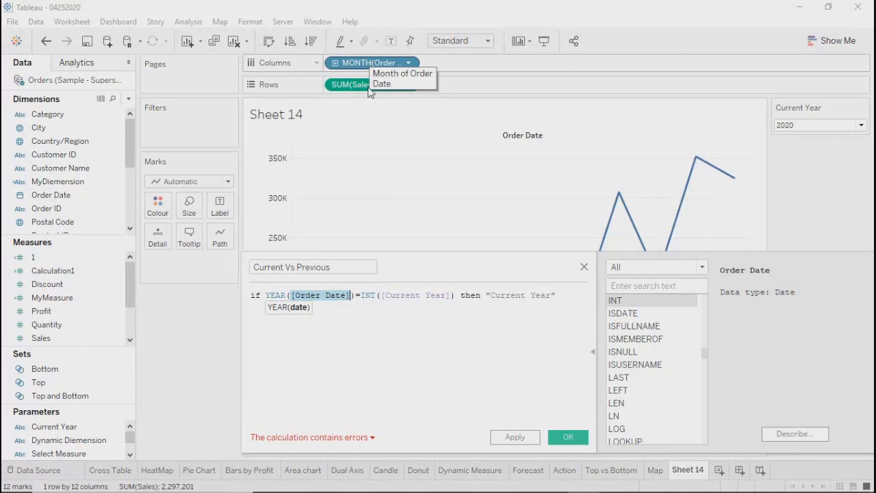
pyautogui.doubleClick(515, 296)
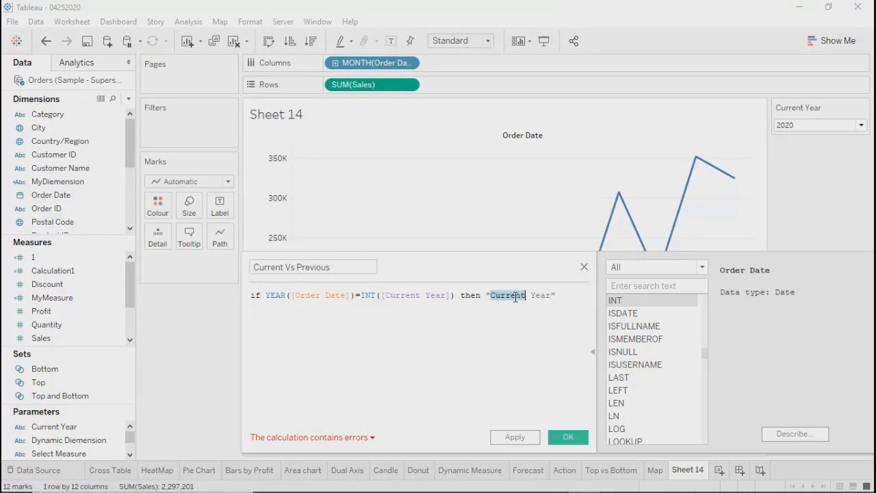
# Copy the formula part YEAR([Order Date])=INT([Current Year]) then "Current Year", leaving out the initial if
pyautogui.click(569, 295)
pyautogui.hotkey('ctrl', 'shift', 'Left')
pyautogui.hotkey('ctrl', 'shift', 'Left')
pyautogui.hotkey('ctrl', 'shift', 'Left')
pyautogui.hotkey('ctrl', 'shift', 'Left')
pyautogui.hotkey('ctrl', 'shift', 'Left')
pyautogui.hotkey('ctrl', 'shift', 'Left')
pyautogui.hotkey('ctrl', 'shift', 'Left')
pyautogui.hotkey('ctrl', 'shift', 'Left')
pyautogui.hotkey('ctrl', 'shift', 'Left')
pyautogui.hotkey('ctrl', 'shift', 'Left')
pyautogui.hotkey('ctrl', 'shift', 'Left')
pyautogui.hotkey('ctrl', 'shift', 'Left')
pyautogui.hotkey('ctrl', 'shift', 'Left')
pyautogui.hotkey('ctrl', 'shift', 'Left')
pyautogui.hotkey('ctrl', 'c')
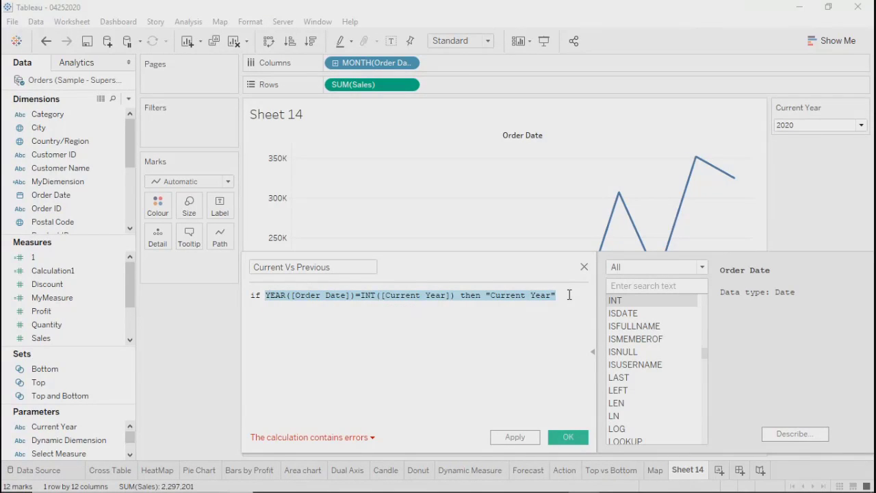
# Add an ELSEIF branch on a new line of the formula and paste the copied condition into it
pyautogui.click(569, 295)
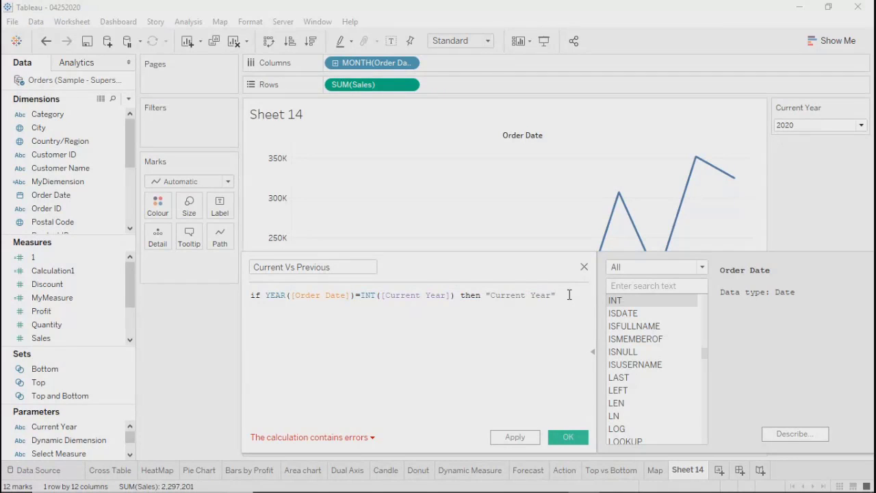
pyautogui.press('Return')
pyautogui.write('Else')
pyautogui.press('BackSpace')
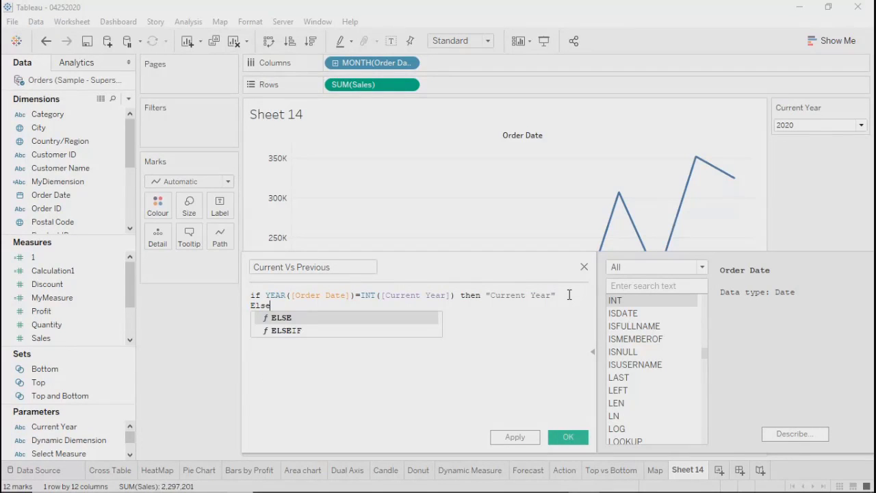
pyautogui.press('Down')
pyautogui.press('Return')
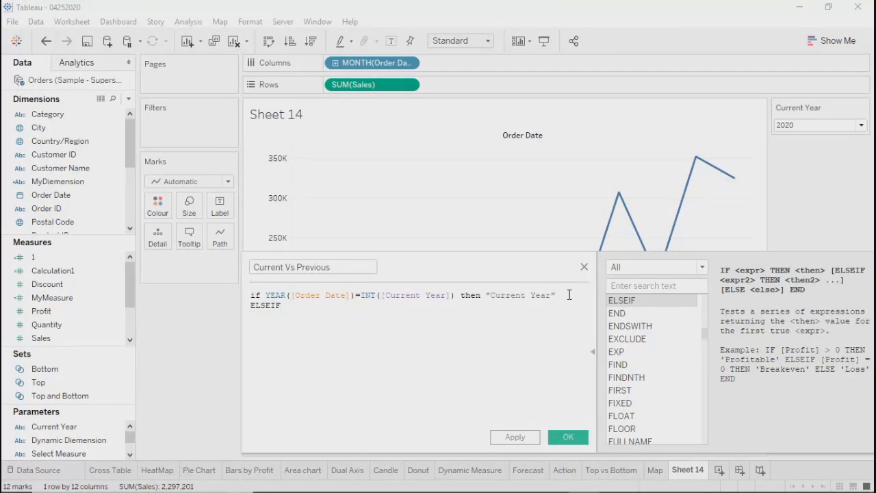
pyautogui.hotkey('ctrl', 'v')
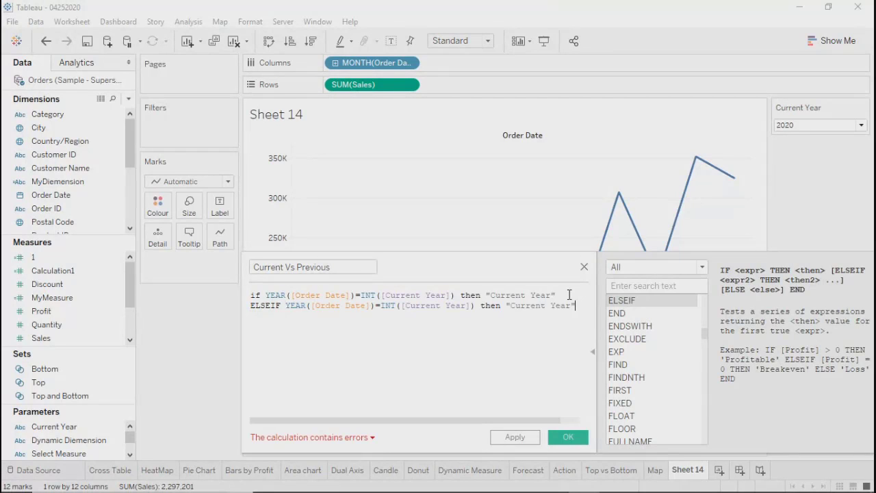
# Change the ELSEIF condition to compare the order year with INT([Current Year])-1
pyautogui.press('Left')
pyautogui.press('Left')
pyautogui.press('Left')
pyautogui.press('Left')
pyautogui.press('Left')
pyautogui.press('Left')
pyautogui.press('Left')
pyautogui.press('Left')
pyautogui.press('Left')
pyautogui.press('Left')
pyautogui.press('Left')
pyautogui.press('Left')
pyautogui.press('Left')
pyautogui.press('Left')
pyautogui.press('Left')
pyautogui.press('Left')
pyautogui.press('Left')
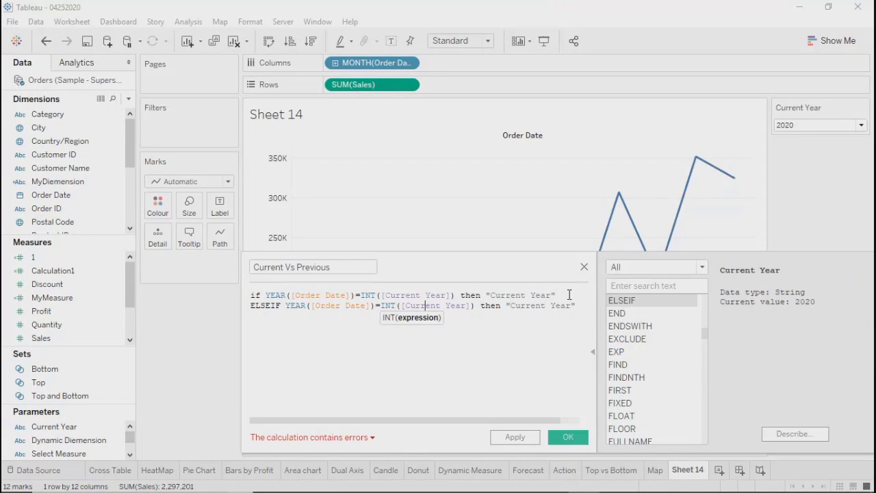
pyautogui.press('Right')
pyautogui.press('Right')
pyautogui.press('Right')
pyautogui.press('Right')
pyautogui.press('Right')
pyautogui.press('Right')
pyautogui.press('Right')
pyautogui.press('Right')
pyautogui.press('Right')
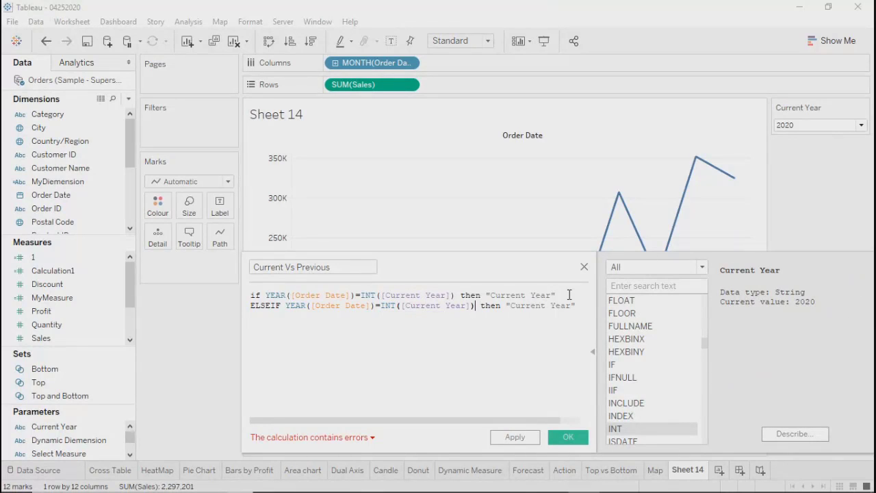
pyautogui.write('-1')
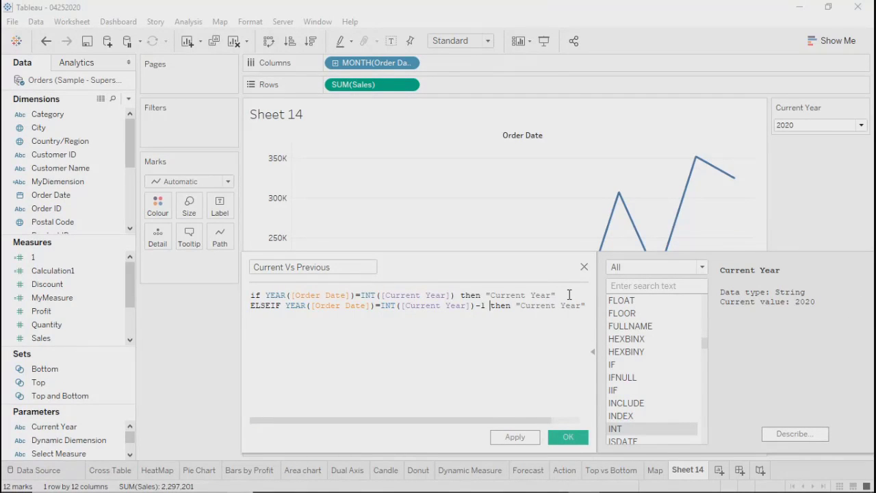
# Change the text returned by the ELSEIF branch to "Previous Year"
pyautogui.press('Right')
pyautogui.press('Right')
pyautogui.press('Right')
pyautogui.press('Right')
pyautogui.press('Right')
pyautogui.press('Right')
pyautogui.press('Right')
pyautogui.press('Right')
pyautogui.press('Right')
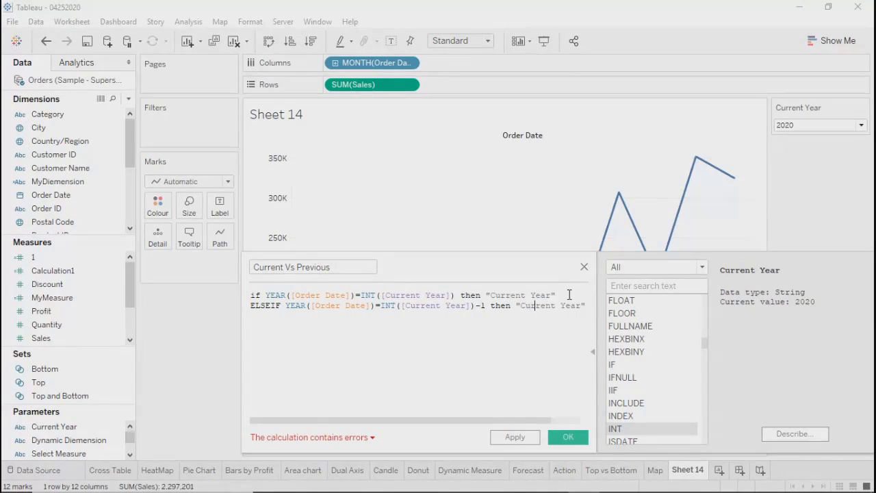
pyautogui.press('BackSpace')
pyautogui.press('BackSpace')
pyautogui.press('BackSpace')
pyautogui.press('BackSpace')
pyautogui.press('BackSpace')
pyautogui.press('BackSpace')
pyautogui.press('BackSpace')
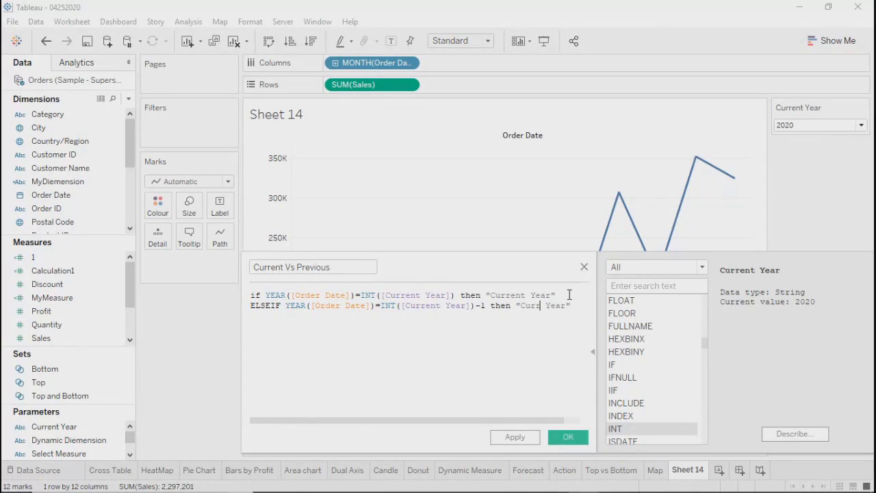
pyautogui.write('Pri')
pyautogui.write('vious')
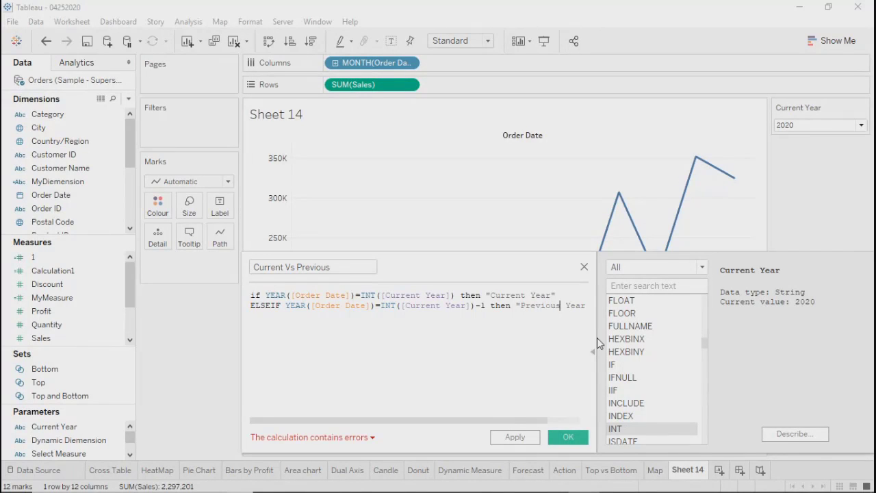
# Complete the formula with else "NA" end on a new line, then apply and save the Current Vs Previous field
pyautogui.moveTo(243, 375); pyautogui.dragTo(126, 374)
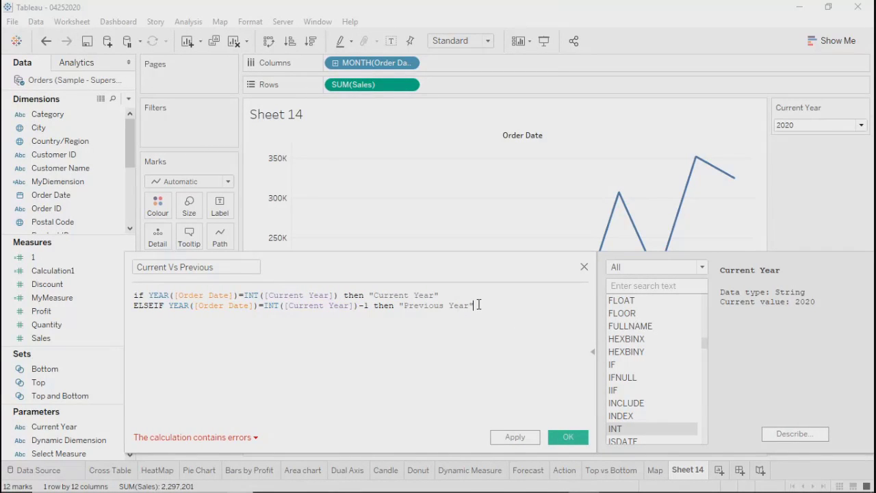
pyautogui.press('Return')
pyautogui.press('Return')
pyautogui.doubleClick(415, 306)
pyautogui.click(482, 303)
pyautogui.press('Return')
pyautogui.write('else "')
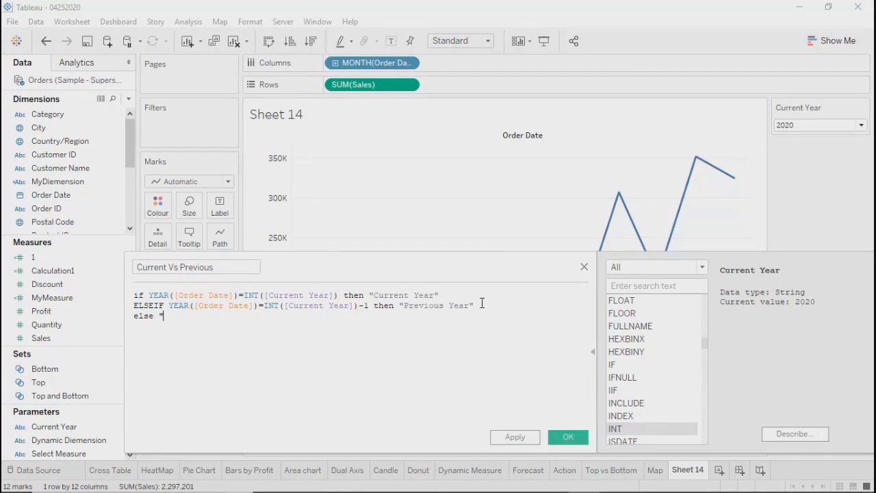
pyautogui.write('NA" end')
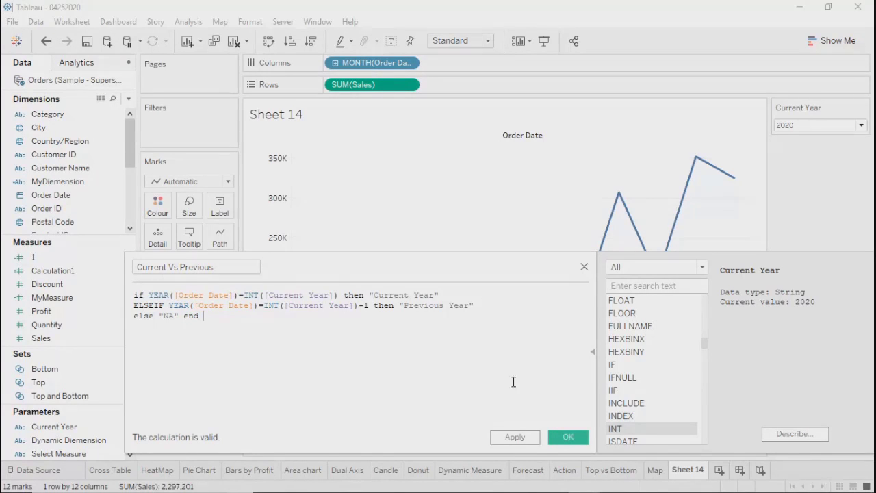
pyautogui.click(525, 437)
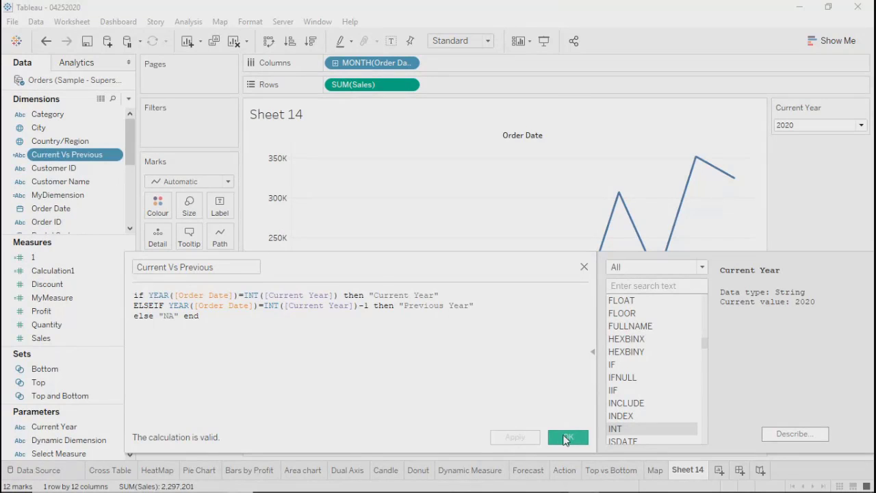
pyautogui.click(568, 437)
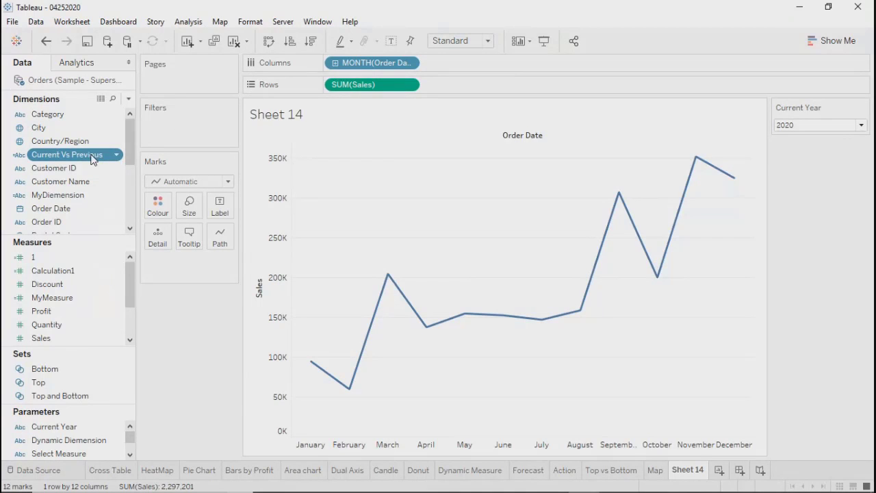
# Set the Current Year parameter to 2019
pyautogui.moveTo(93, 159); pyautogui.dragTo(201, 137)
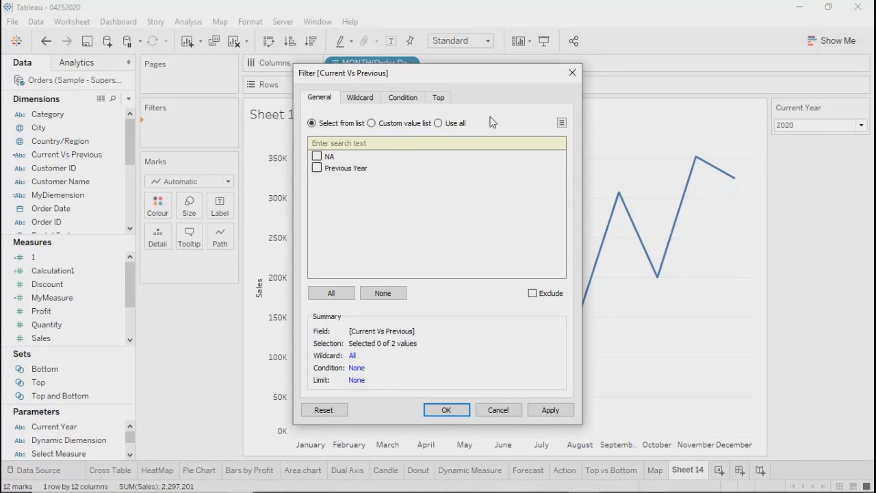
pyautogui.click(573, 73)
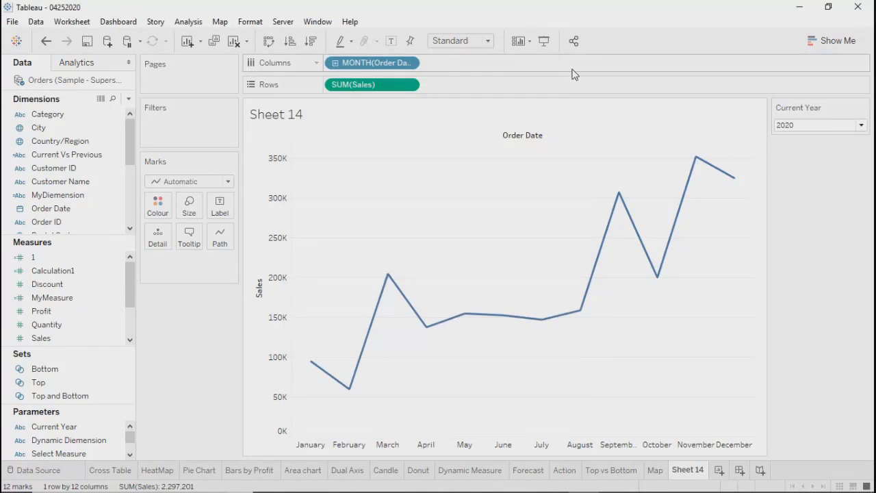
pyautogui.click(805, 128)
pyautogui.click(795, 171)
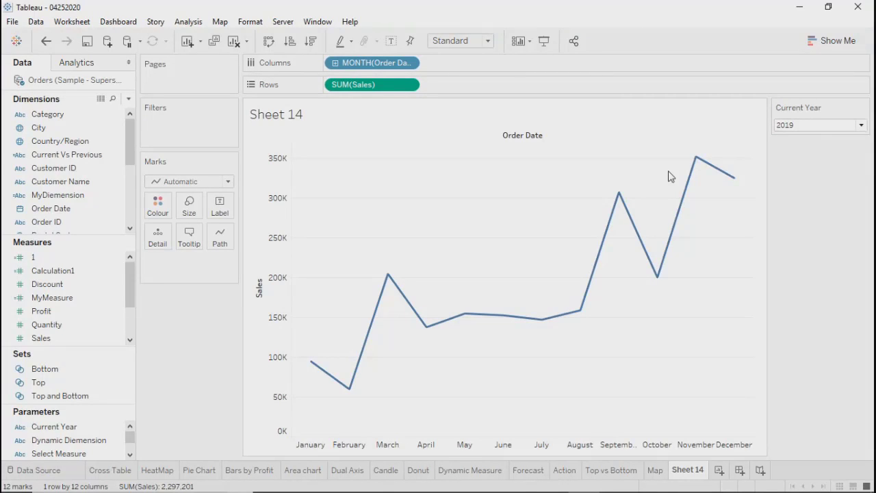
# Filter the sheet by Current Vs Previous so that the NA value is excluded
pyautogui.moveTo(387, 280)
pyautogui.moveTo(66, 154); pyautogui.dragTo(182, 132)
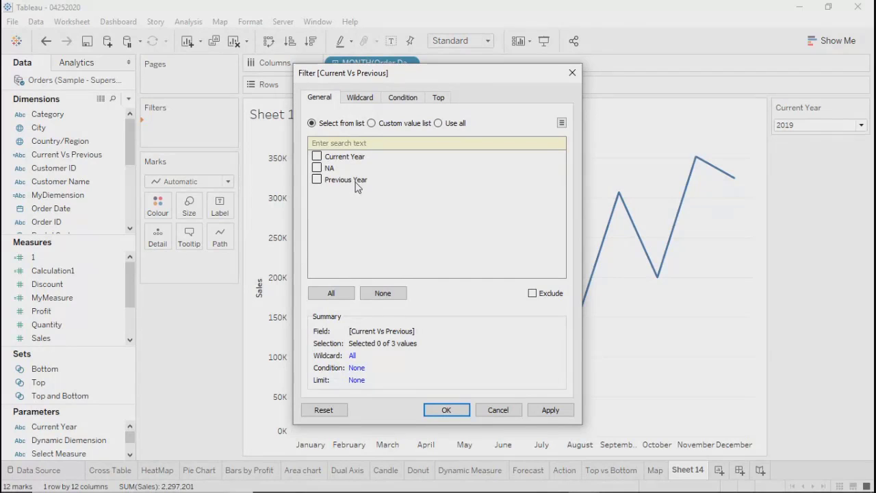
pyautogui.click(319, 169)
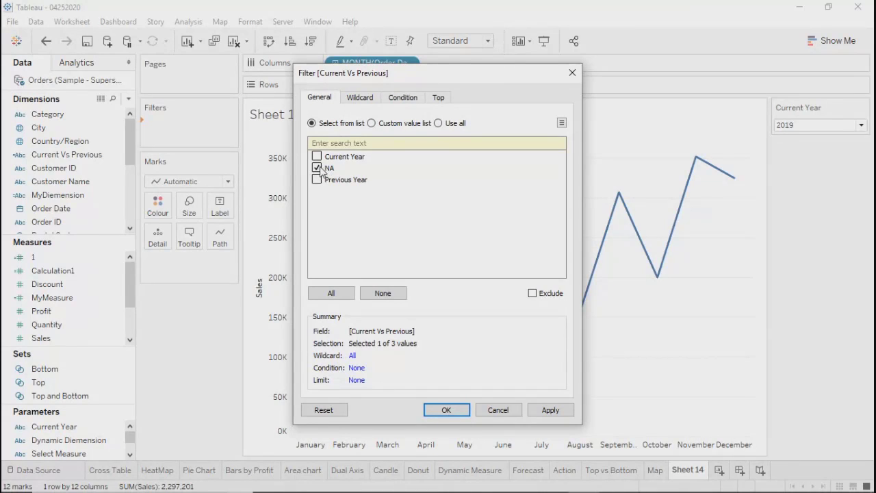
pyautogui.click(533, 294)
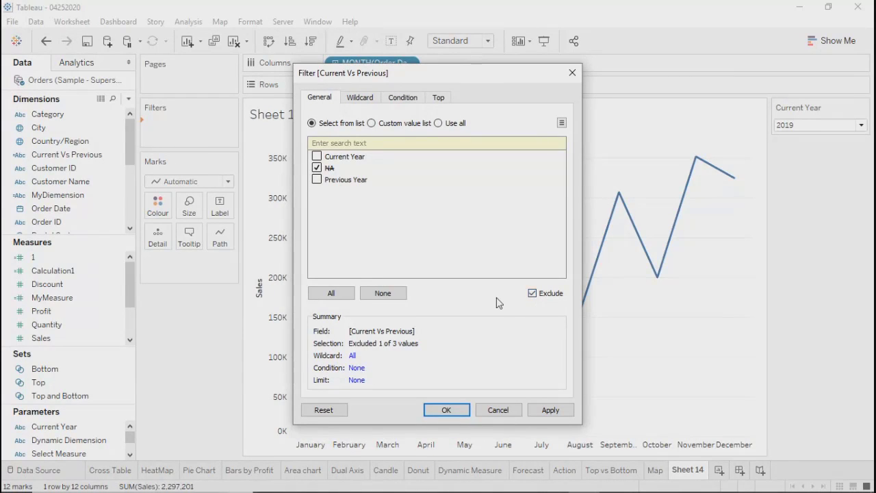
pyautogui.click(552, 411)
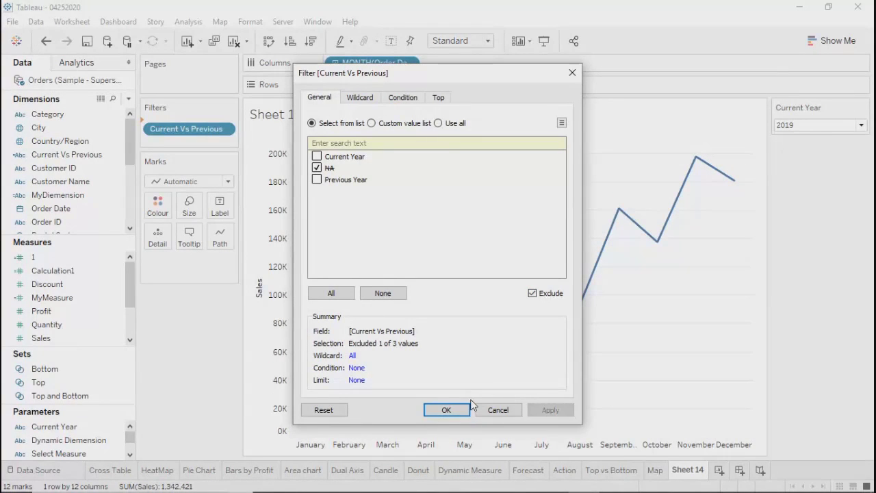
pyautogui.click(447, 410)
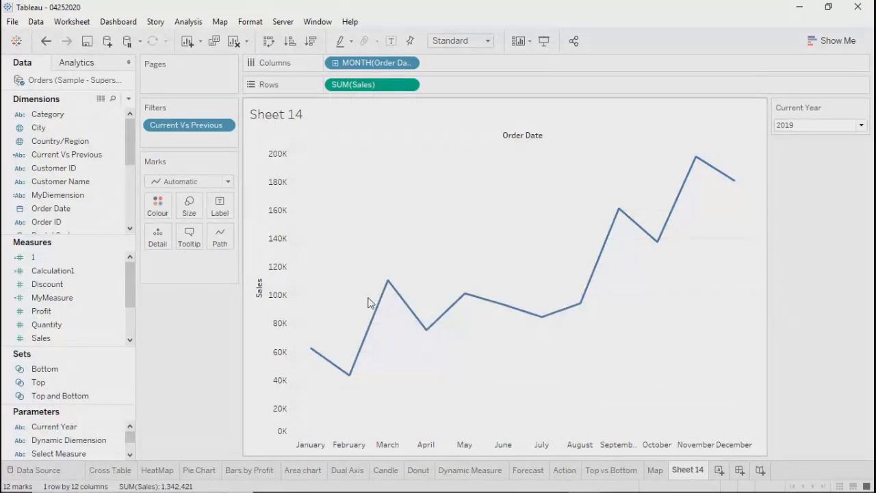
# Colour the sales line by the Current Vs Previous field
pyautogui.moveTo(393, 291)
pyautogui.moveTo(621, 213)
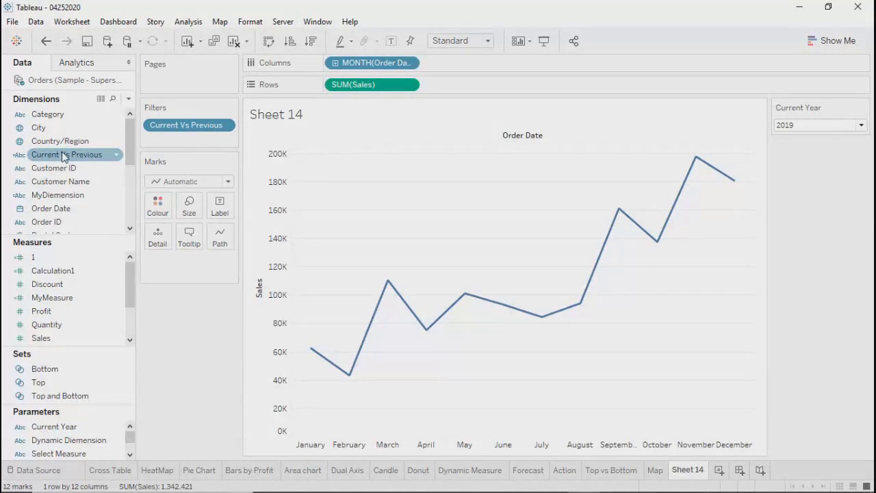
pyautogui.moveTo(61, 151); pyautogui.dragTo(155, 208)
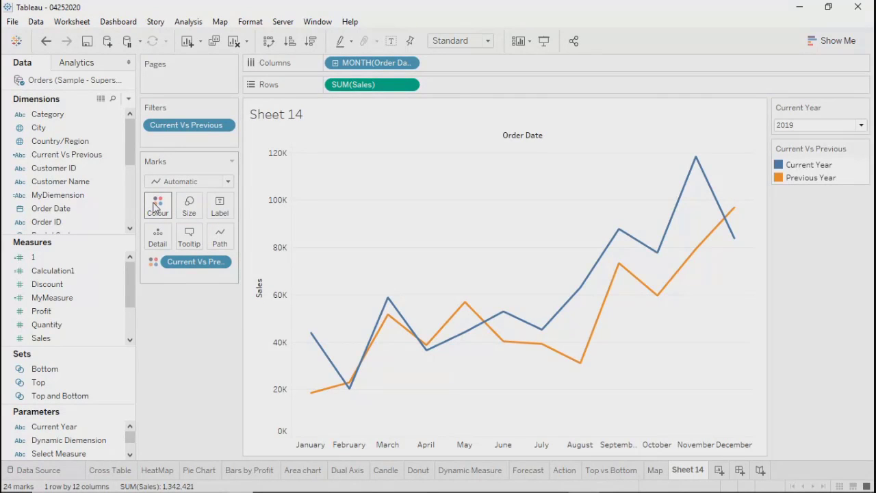
# Show mark labels with the sales values on the current and previous year lines
pyautogui.moveTo(311, 335)
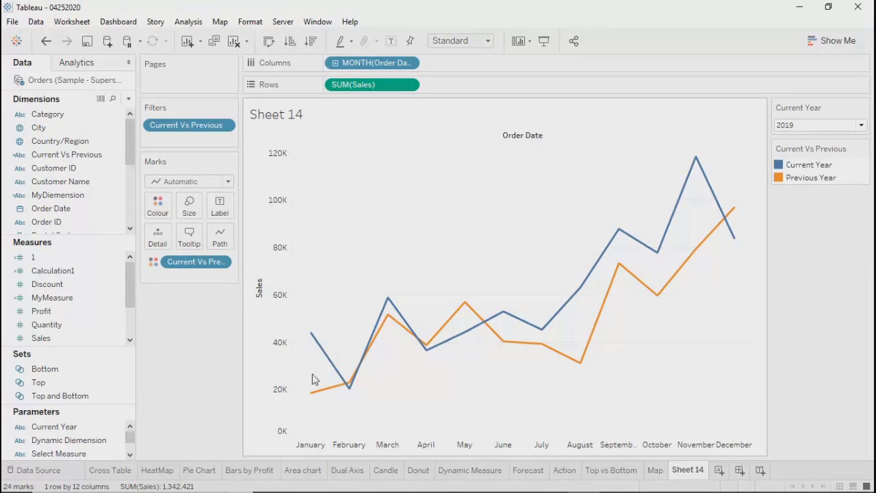
pyautogui.moveTo(312, 399)
pyautogui.moveTo(389, 319)
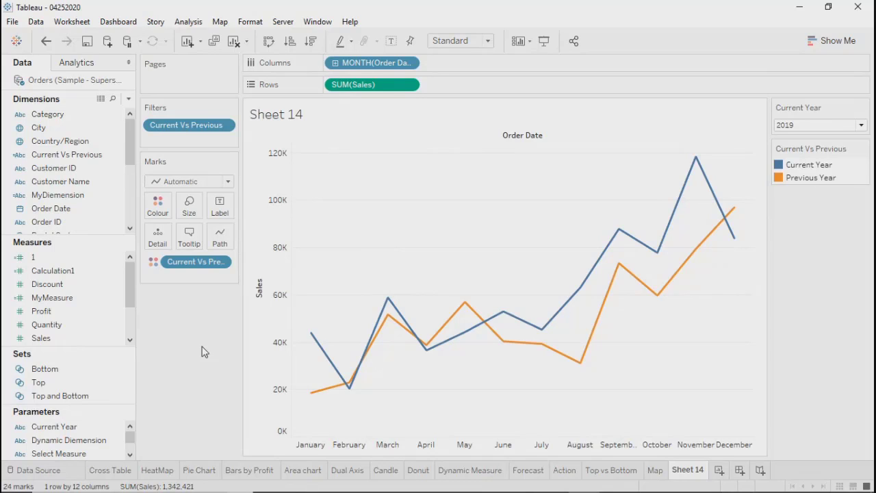
pyautogui.click(222, 211)
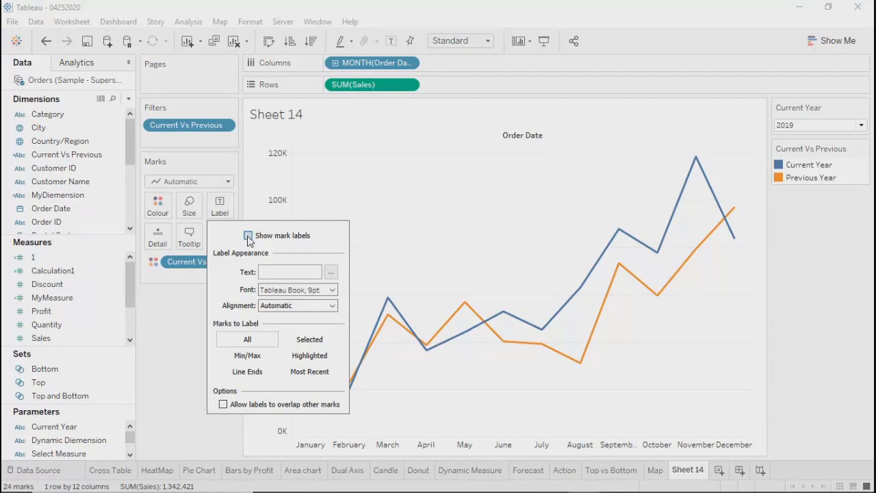
pyautogui.click(221, 236)
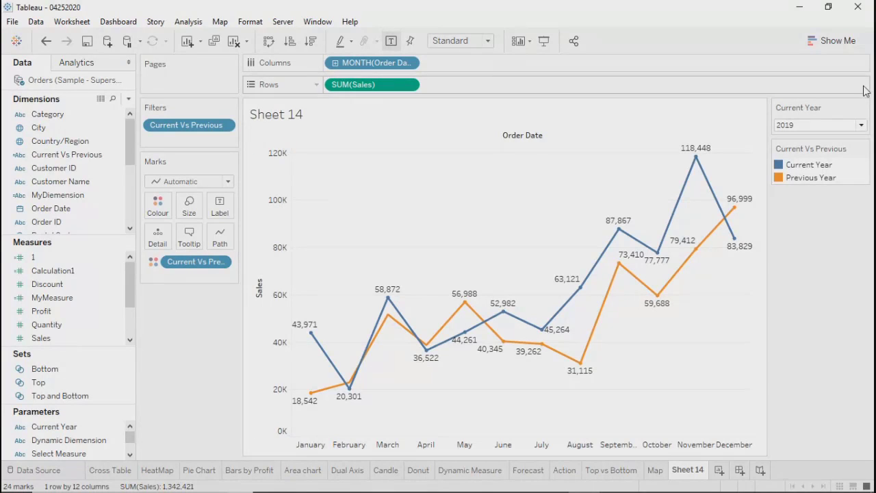
# Switch the Current Year parameter to 2017
pyautogui.click(822, 125)
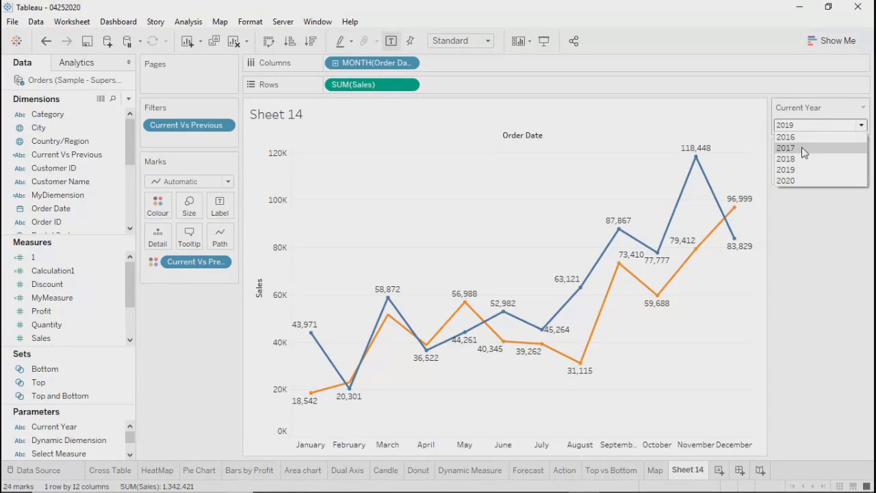
pyautogui.click(804, 149)
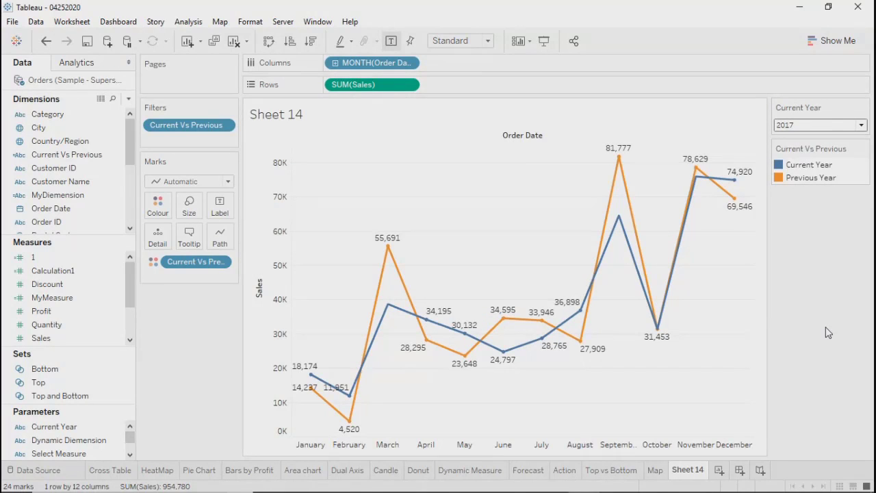
pyautogui.click(817, 126)
pyautogui.click(824, 247)
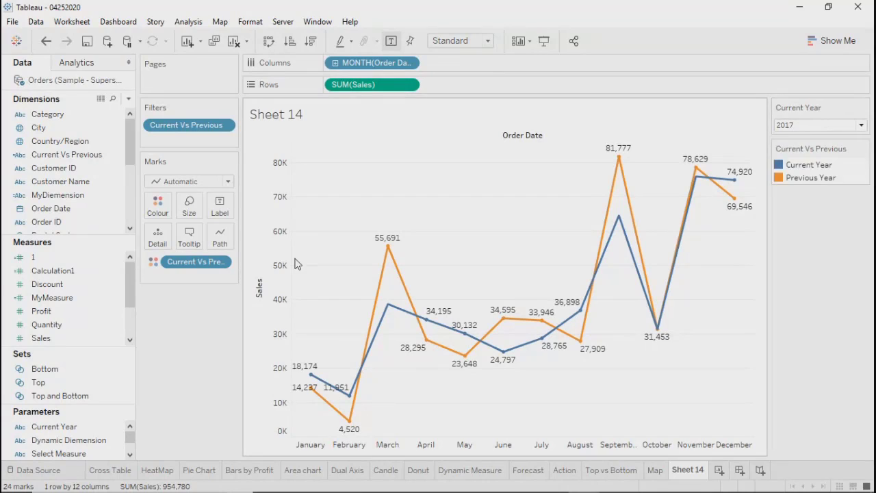
# Edit the Current Vs Previous filter to use all values and apply it to the chart
pyautogui.click(71, 156)
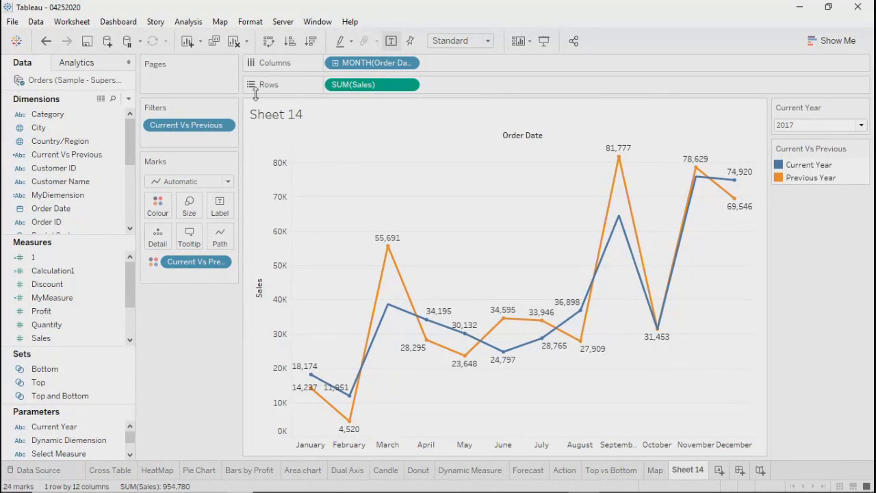
pyautogui.click(224, 126)
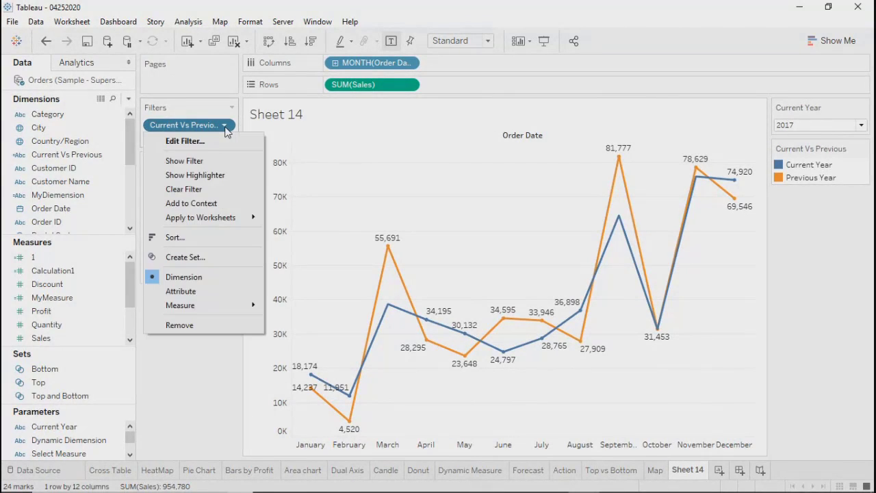
pyautogui.click(185, 142)
pyautogui.click(438, 121)
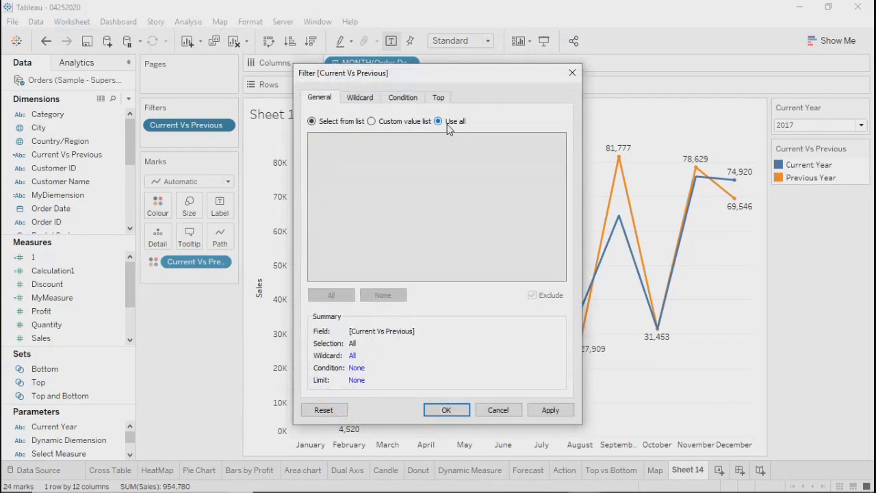
pyautogui.click(550, 410)
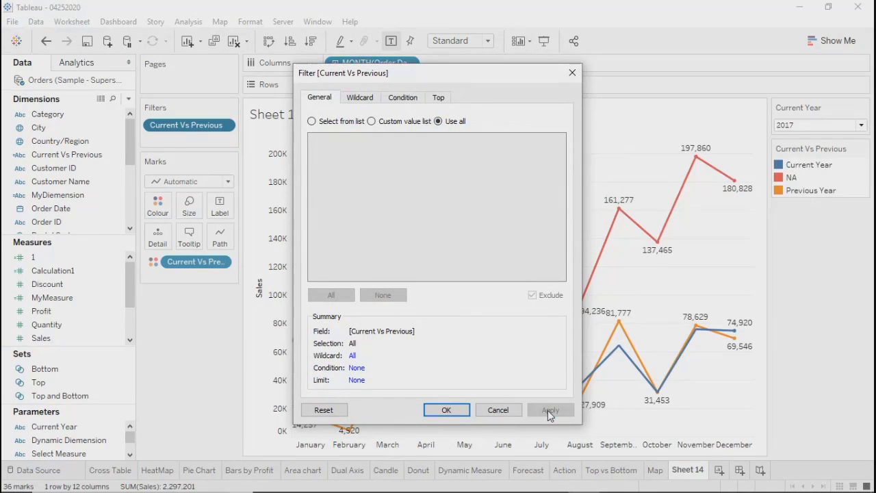
pyautogui.click(463, 412)
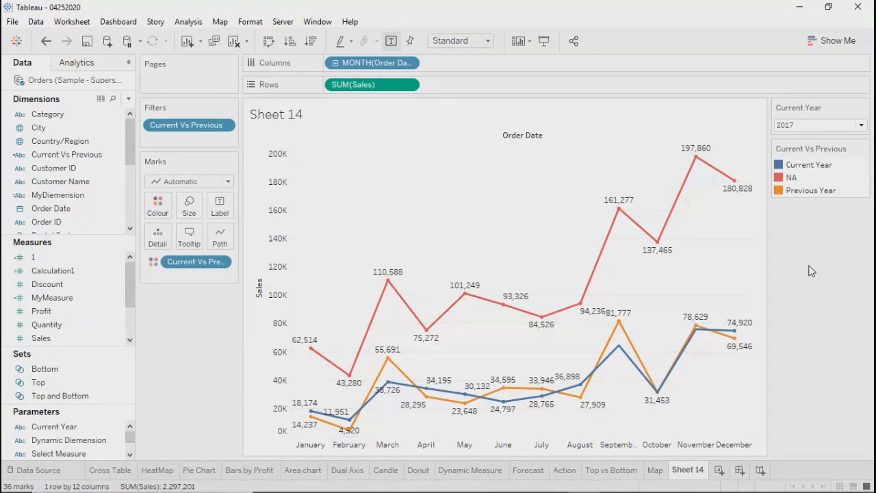
# Edit the Current Vs Previous filter to include only Current Year and Previous Year selected from the list, with Exclude turned off
pyautogui.moveTo(310, 425)
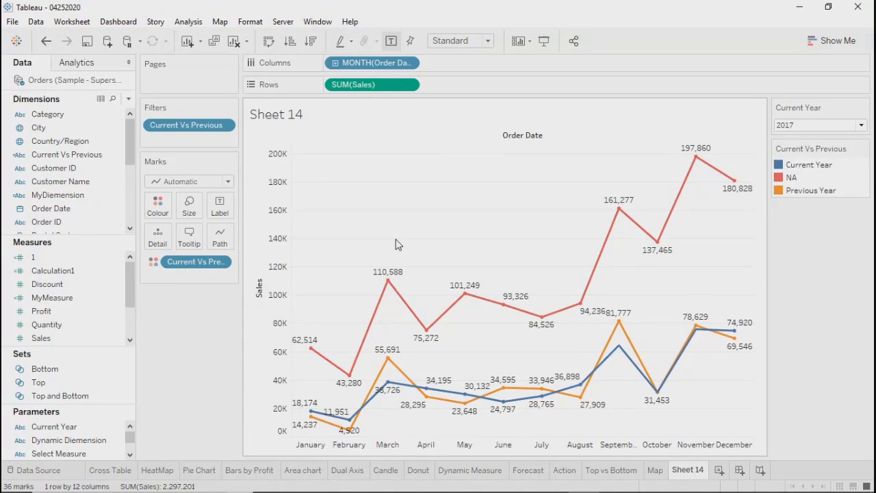
pyautogui.click(225, 125)
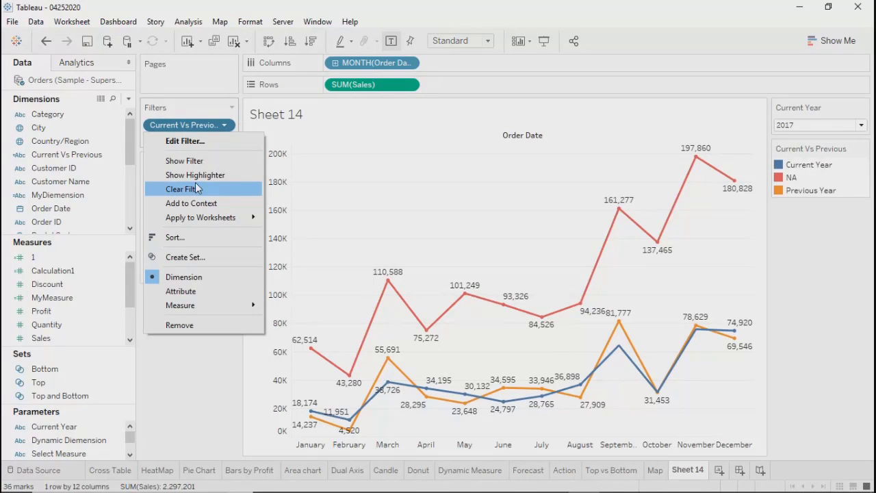
pyautogui.click(199, 143)
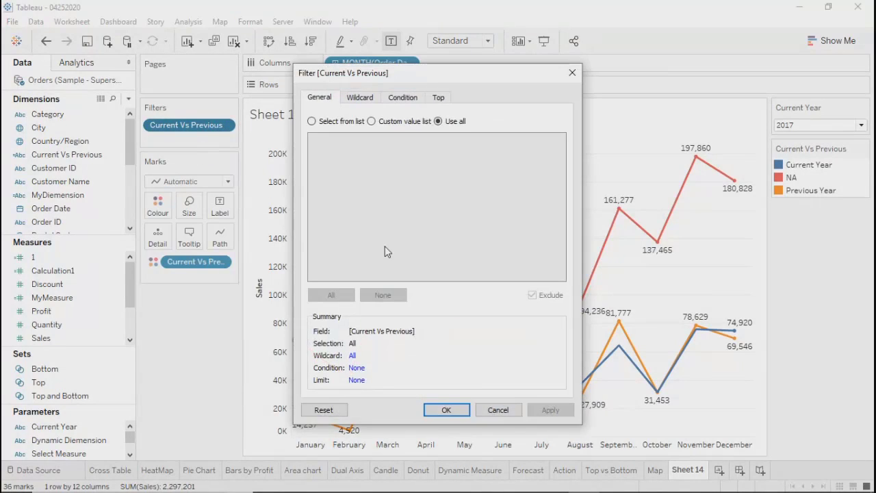
pyautogui.click(313, 121)
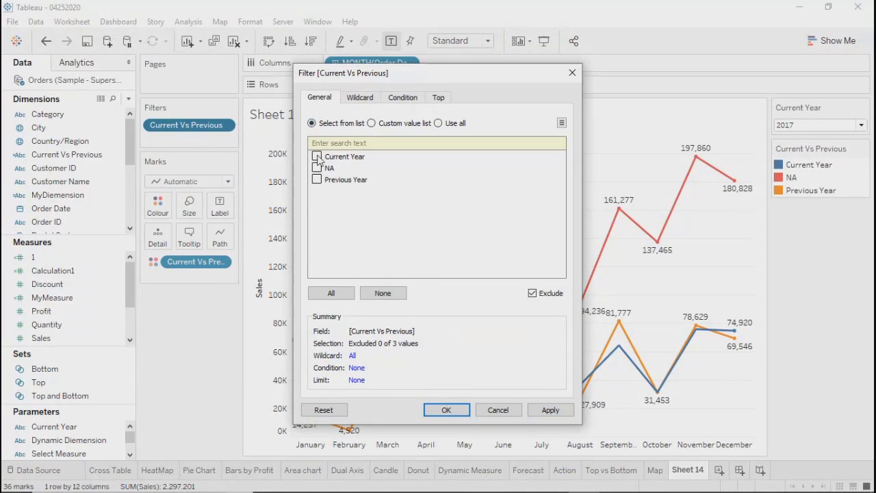
pyautogui.click(317, 157)
pyautogui.click(317, 180)
pyautogui.click(532, 293)
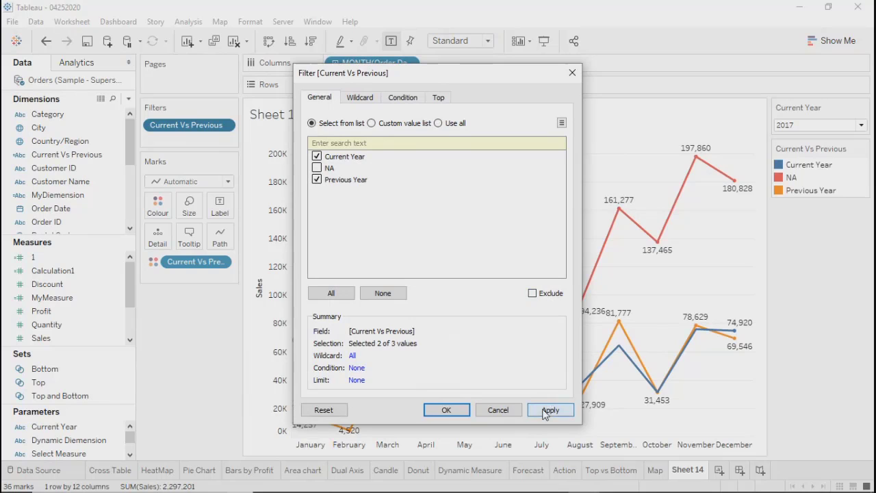
pyautogui.click(549, 410)
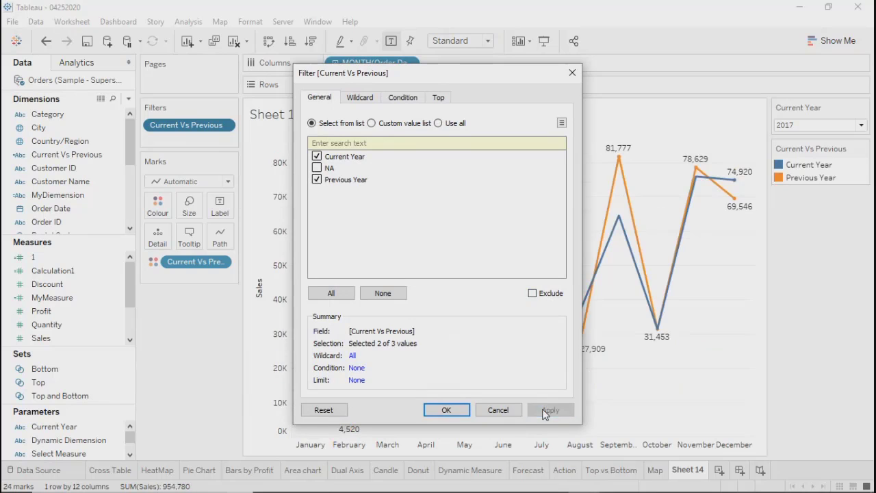
pyautogui.click(445, 410)
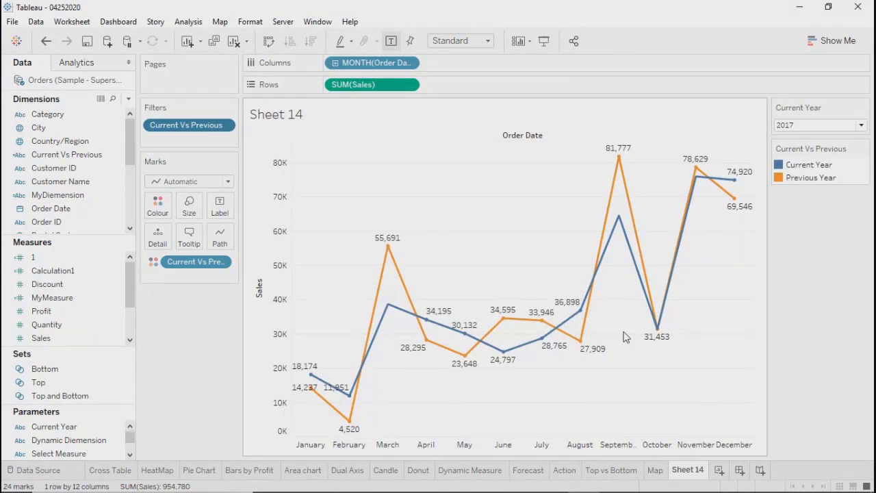
# Switch the Current Year parameter to 2016 and inspect the monthly sales points on the line
pyautogui.click(808, 127)
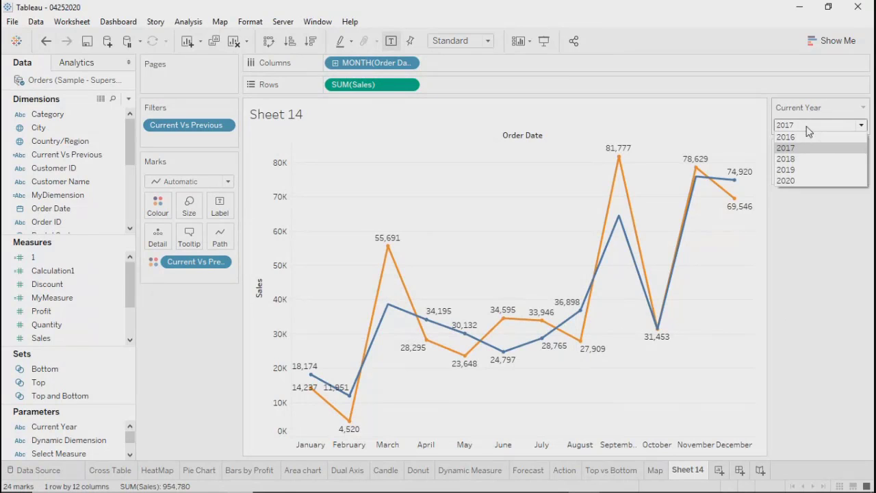
pyautogui.click(786, 137)
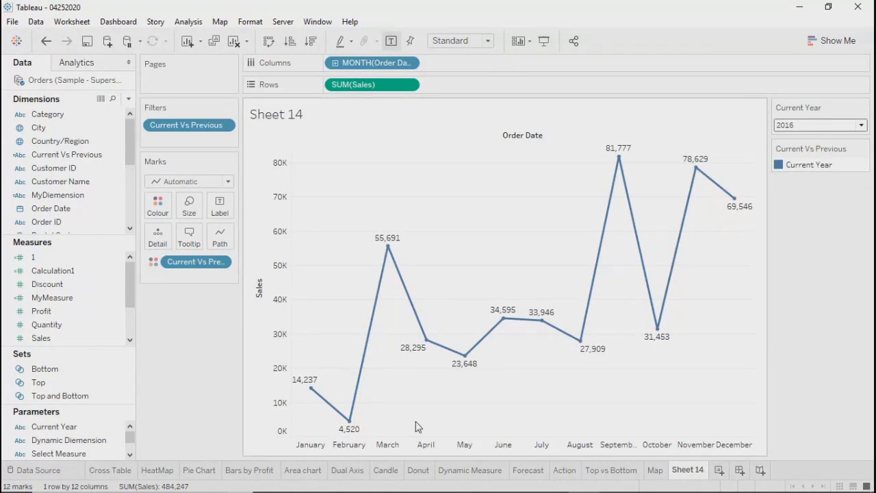
pyautogui.moveTo(321, 408)
pyautogui.moveTo(582, 344)
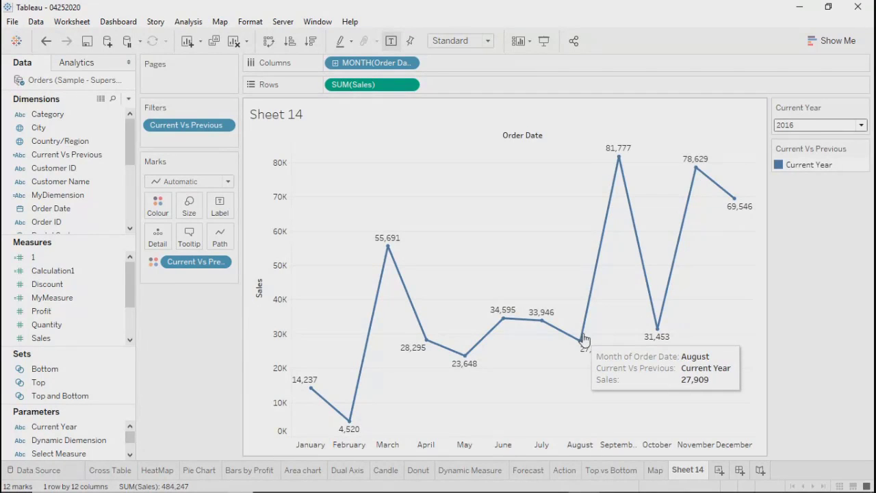
# Switch the Current Year parameter to 2020 and inspect the March and May sales points
pyautogui.click(808, 131)
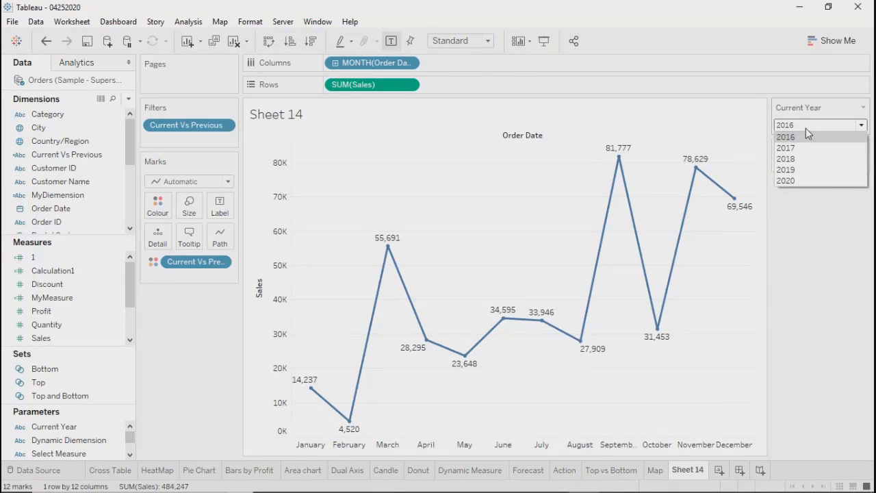
pyautogui.click(792, 181)
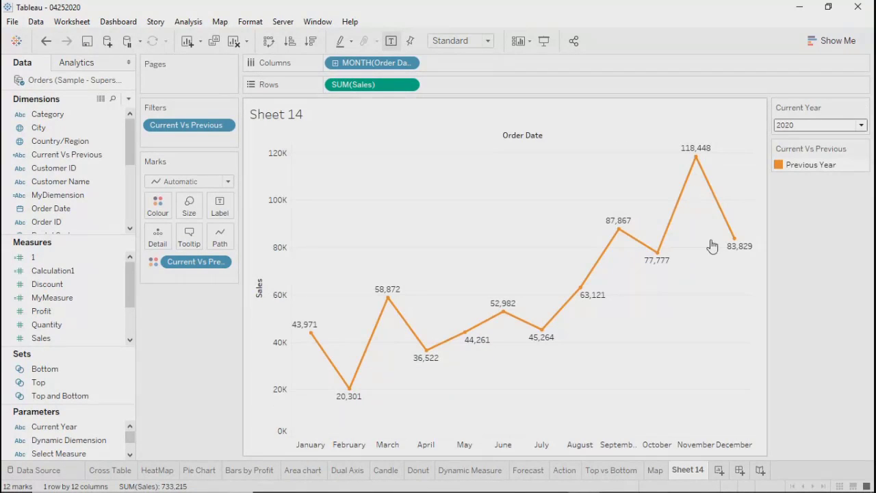
pyautogui.moveTo(386, 302)
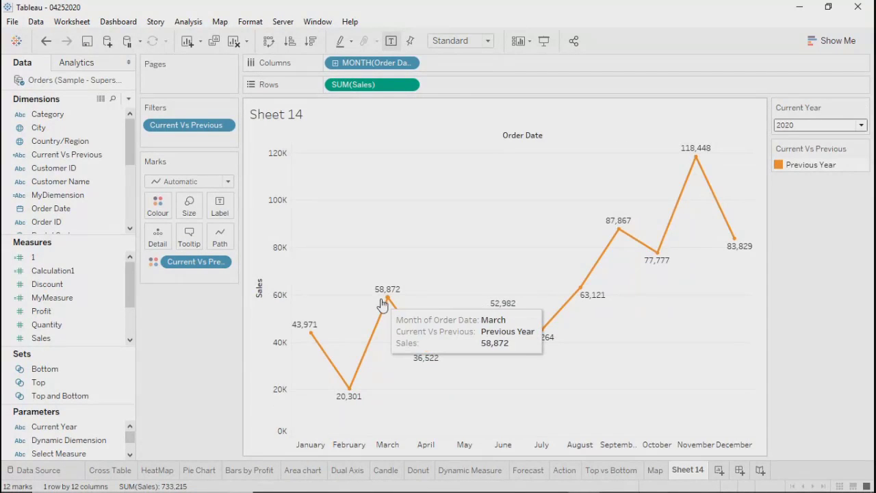
pyautogui.moveTo(463, 338)
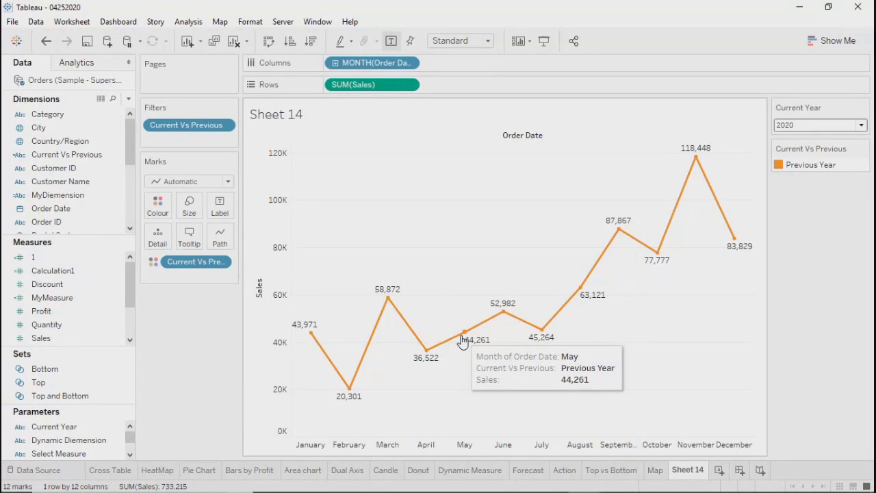
# Step the Current Year parameter through 2019, 2018 and 2017 to compare the two sales lines
pyautogui.click(818, 127)
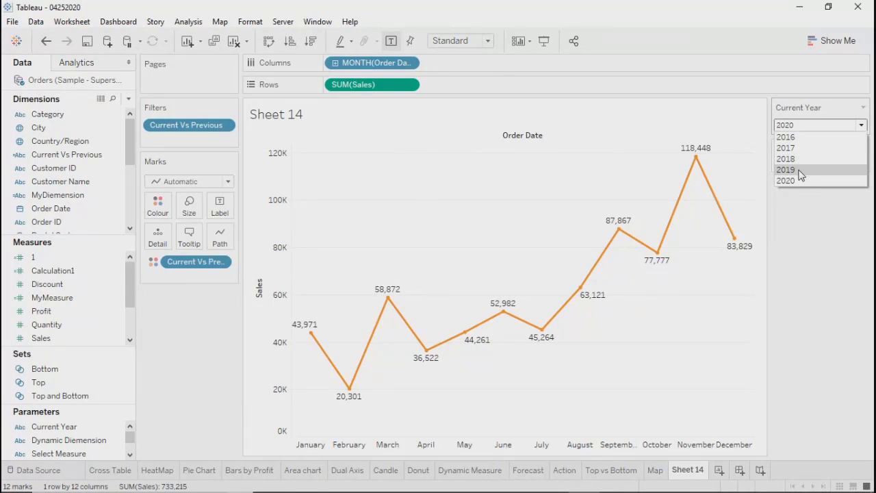
pyautogui.click(800, 172)
pyautogui.click(804, 124)
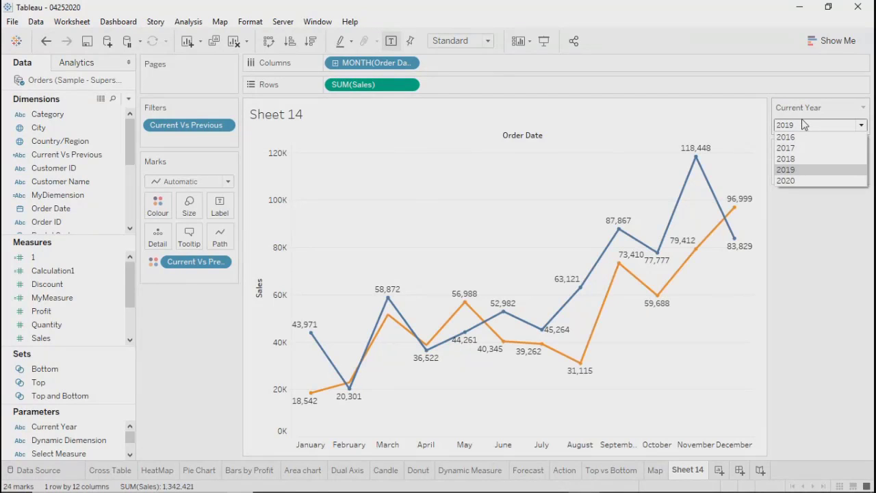
pyautogui.click(792, 159)
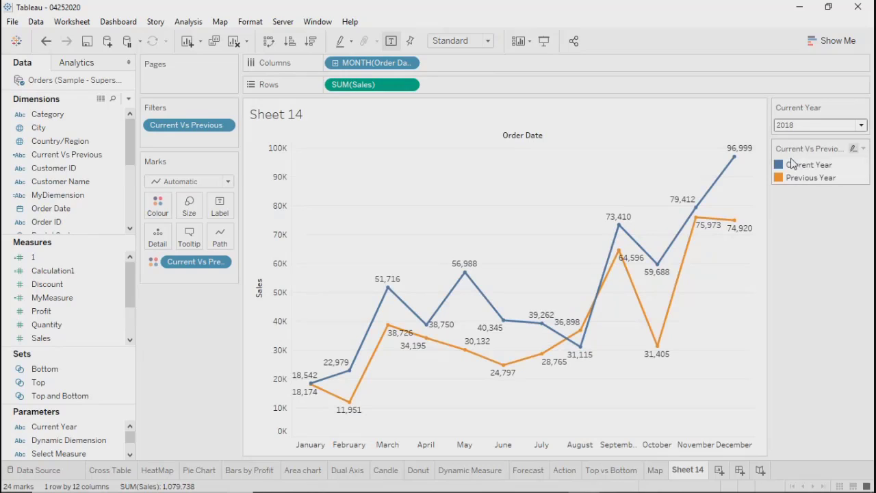
pyautogui.click(809, 126)
pyautogui.click(797, 148)
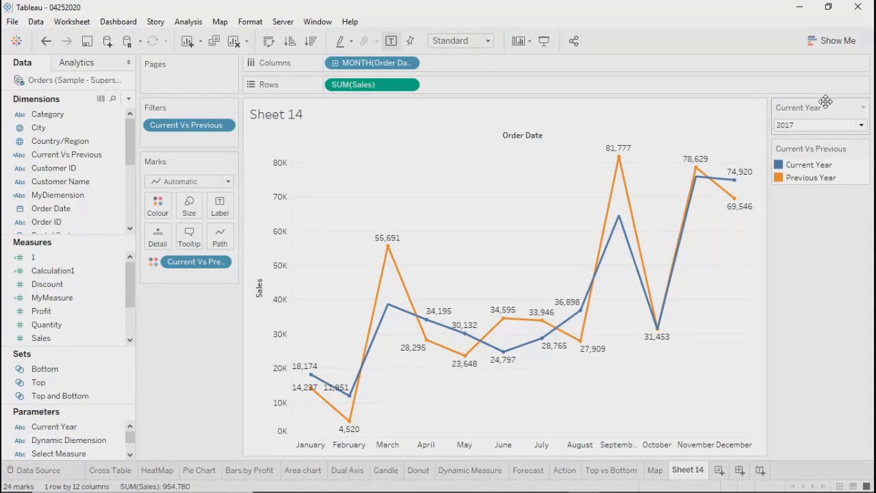
# Change the Current Year parameter from its list of years to 2016
pyautogui.click(805, 126)
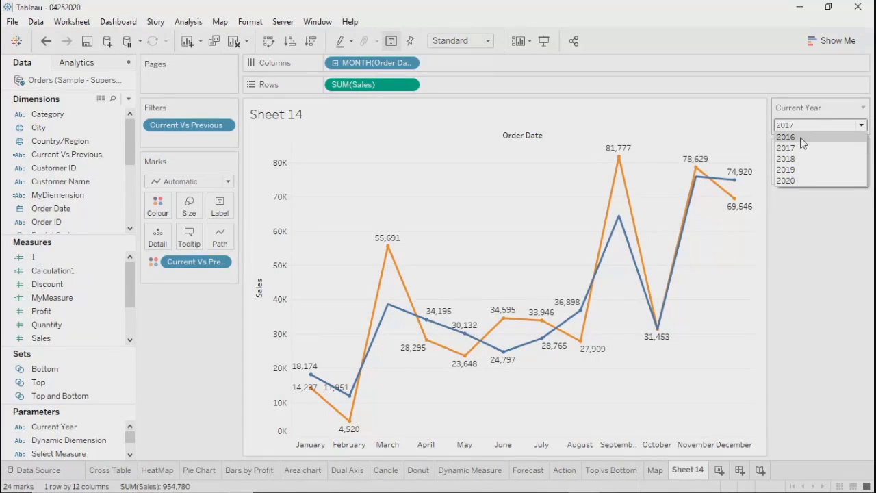
pyautogui.click(823, 259)
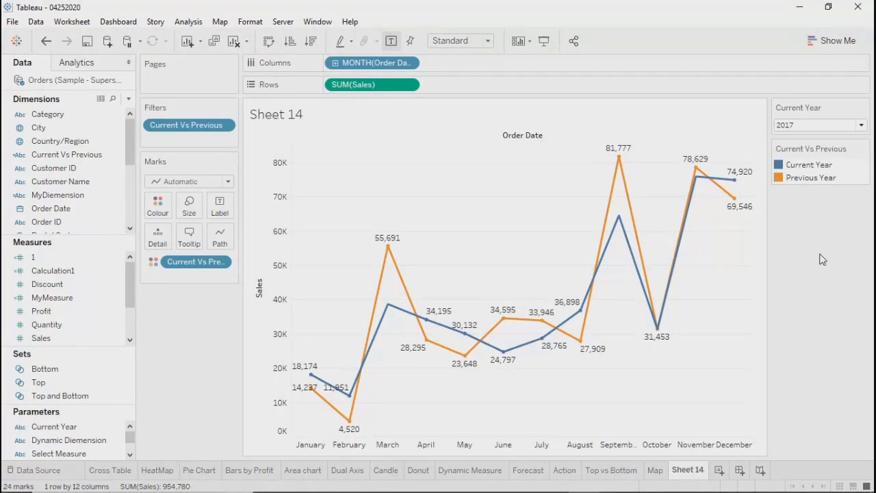
pyautogui.click(808, 125)
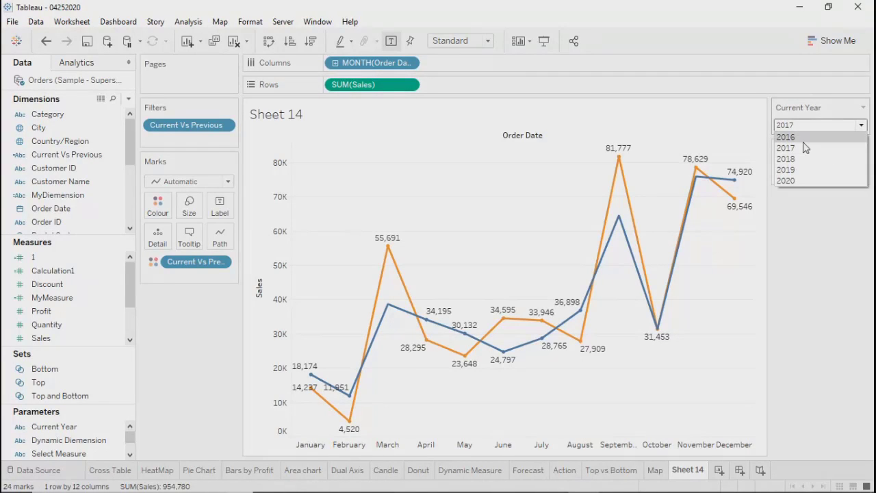
pyautogui.click(804, 138)
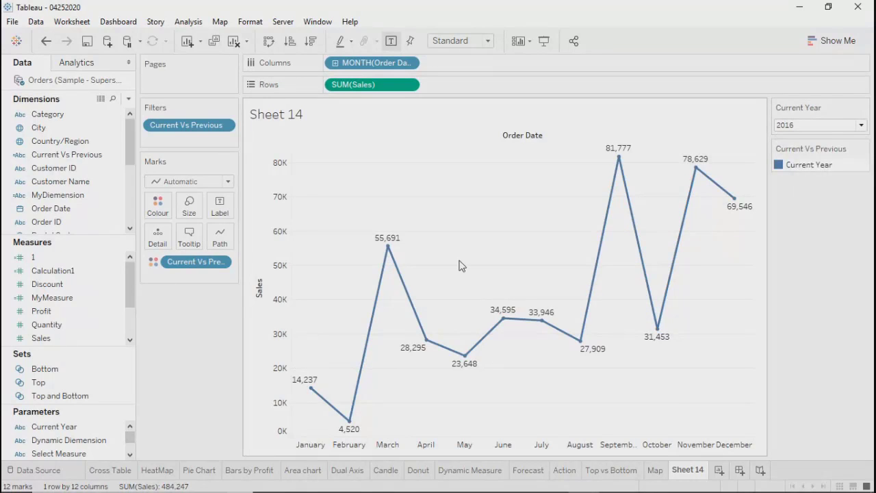
# Review the Current Vs Previous calculated field's formula and close it without editing
pyautogui.rightClick(97, 158)
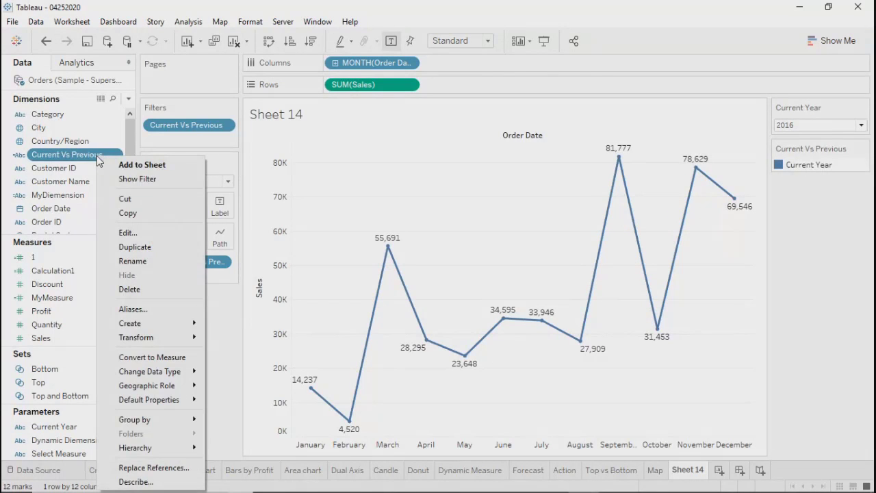
pyautogui.click(127, 232)
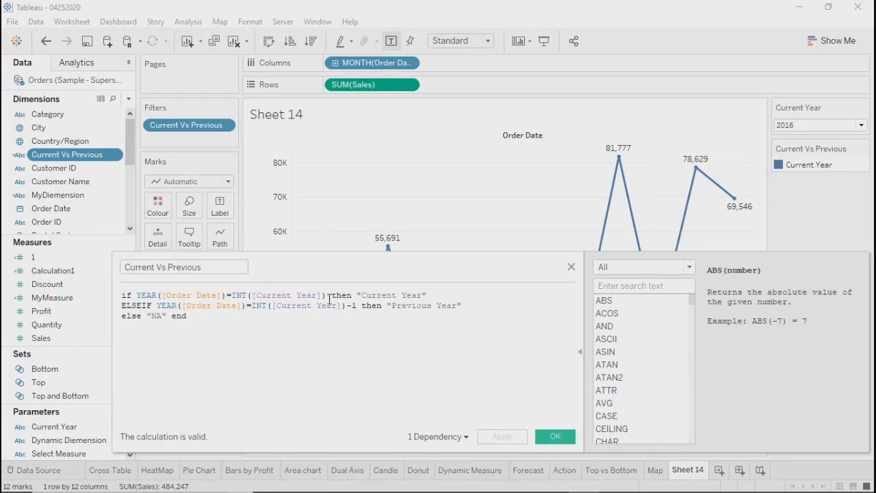
pyautogui.moveTo(330, 297); pyautogui.dragTo(328, 296)
pyautogui.click(357, 306)
pyautogui.click(573, 269)
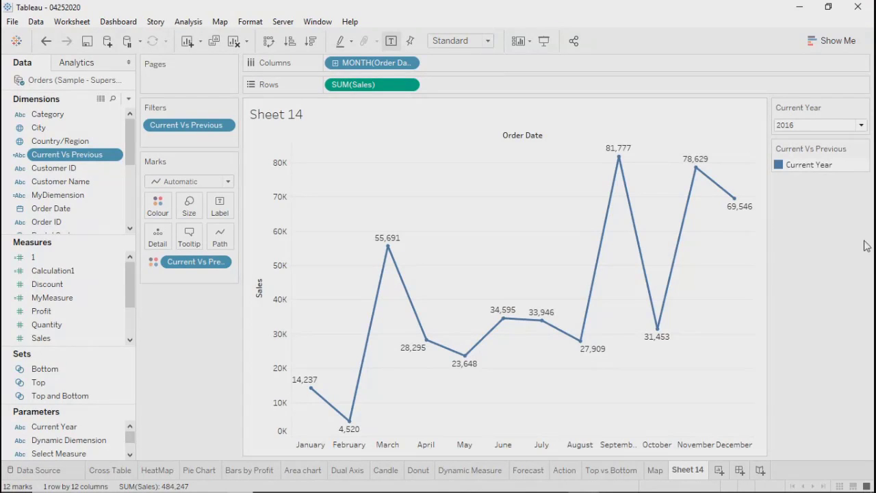
# Set the Current Year parameter to 2018
pyautogui.click(815, 123)
pyautogui.click(815, 159)
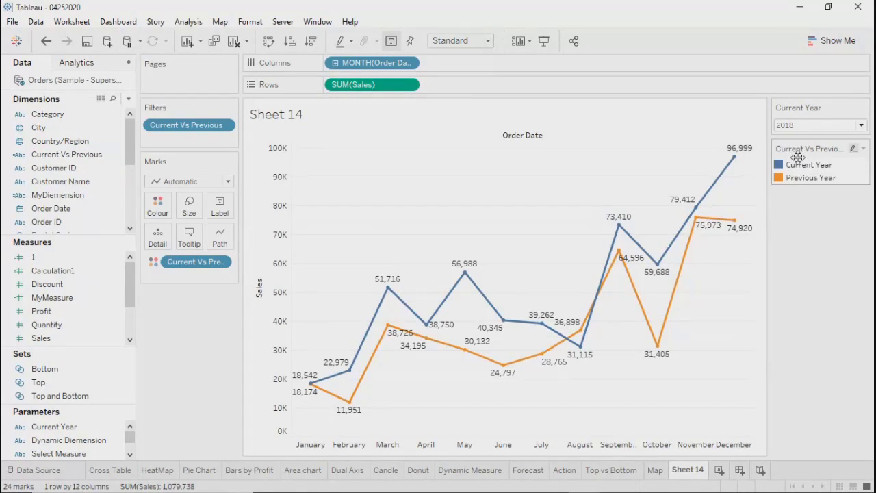
# Rename the worksheet Sheet 14 as Current Vs Previous
pyautogui.doubleClick(687, 470)
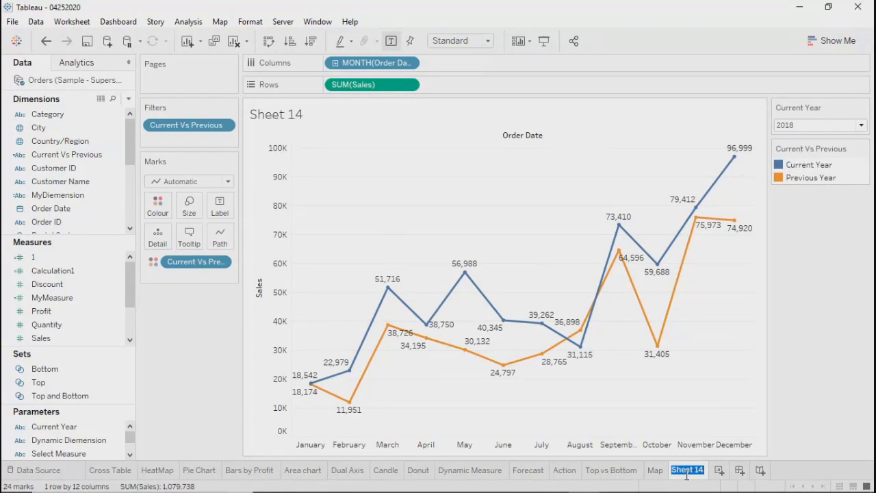
pyautogui.write('Current V')
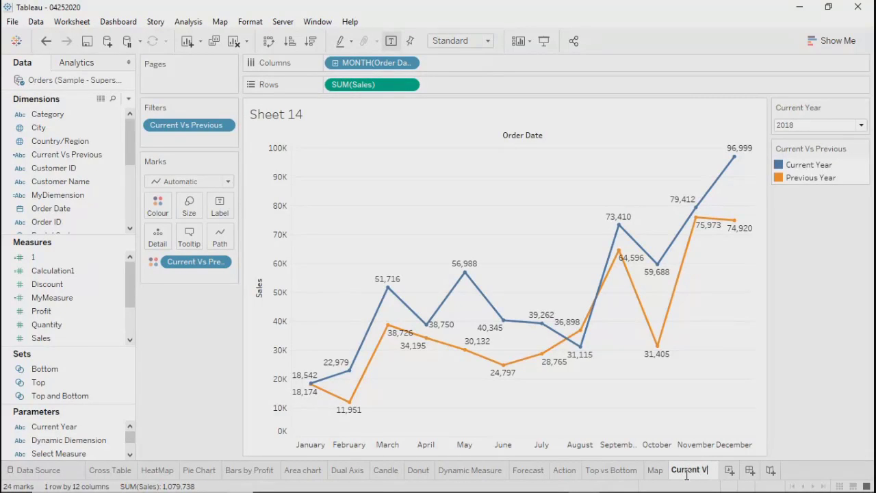
pyautogui.write('s P')
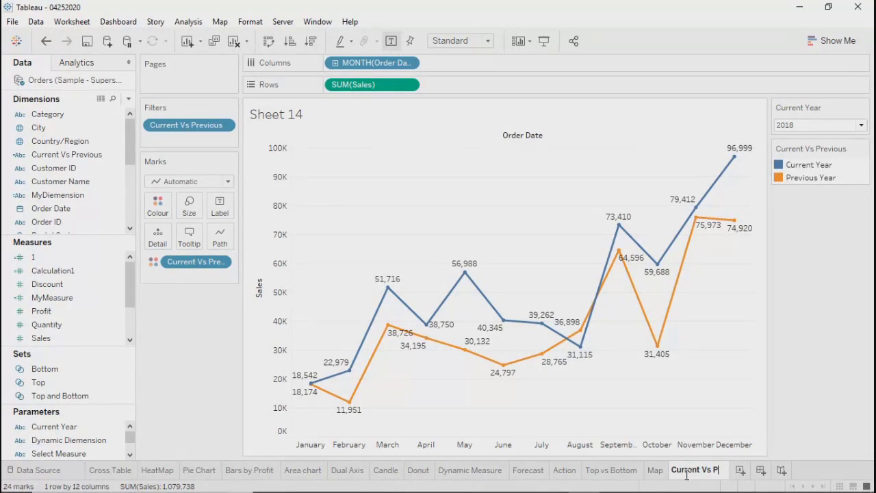
pyautogui.write('revious')
pyautogui.press('Return')
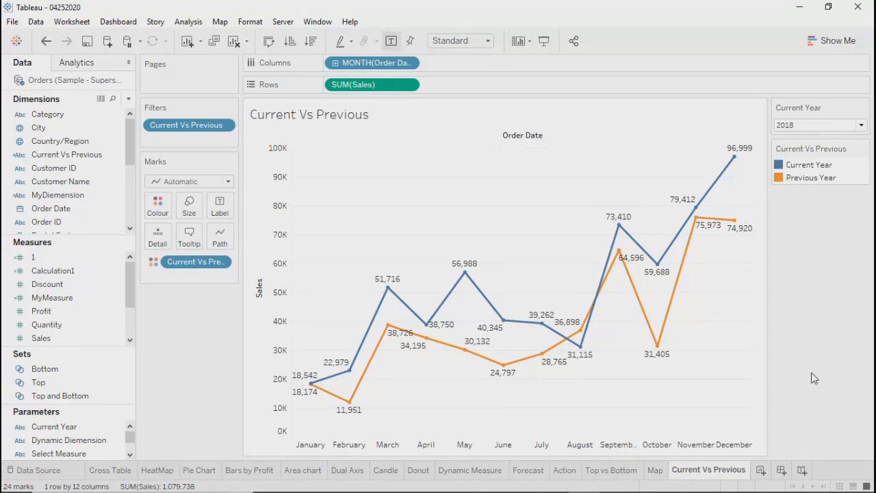
# Look through earlier worksheets such as Top vs Bottom and Dual Axis, and return to the Current Vs Previous sheet
pyautogui.click(656, 472)
pyautogui.click(671, 472)
pyautogui.click(615, 471)
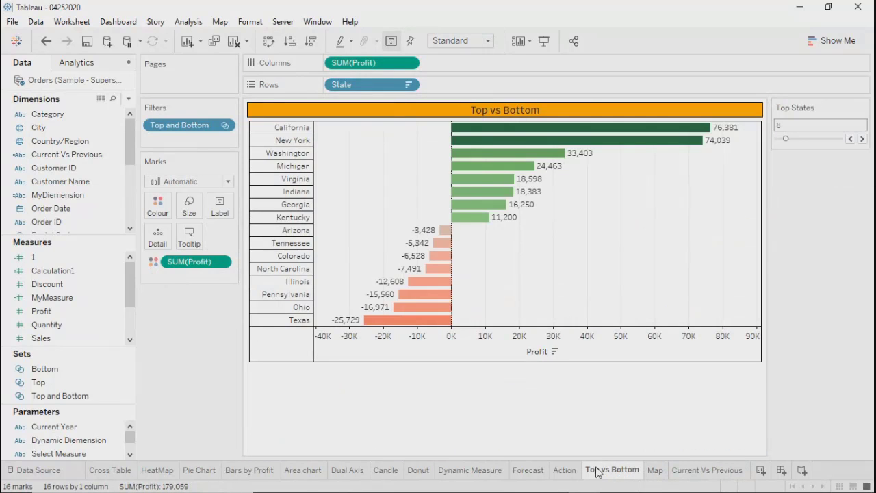
pyautogui.click(309, 474)
pyautogui.click(350, 472)
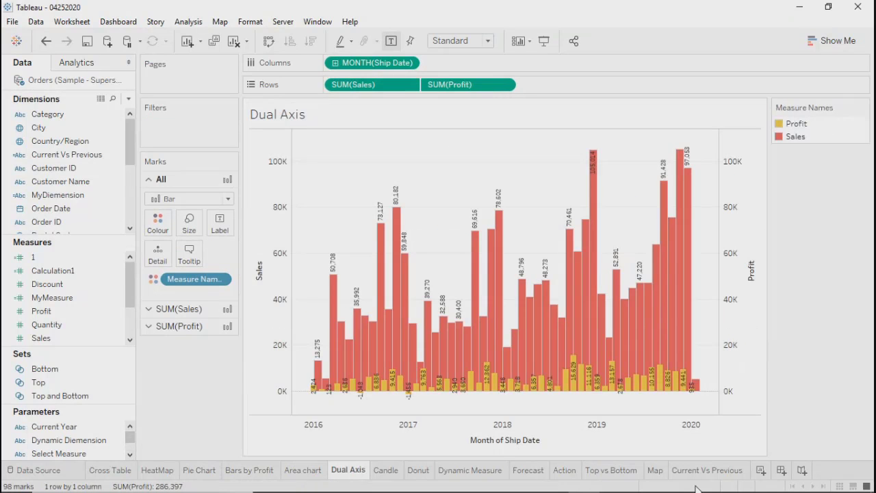
pyautogui.click(705, 473)
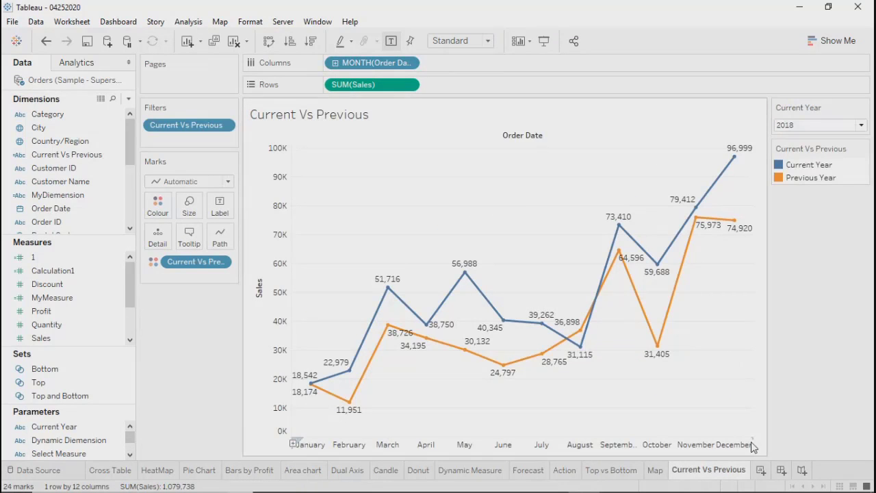
# Add a new worksheet after the Current Vs Previous sheet
pyautogui.click(762, 473)
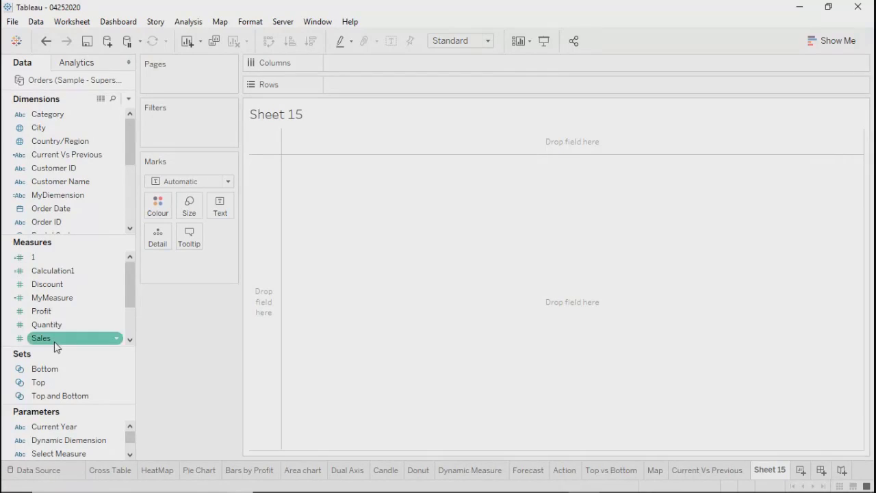
pyautogui.rightClick(54, 323)
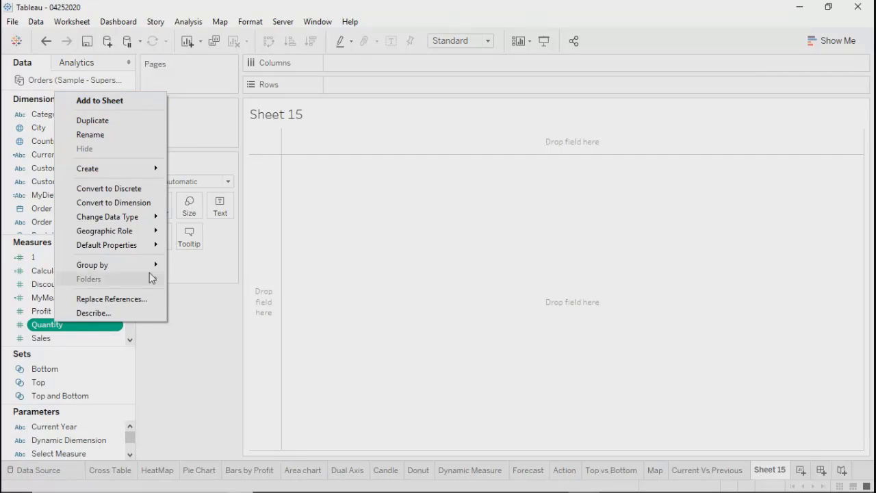
pyautogui.click(194, 363)
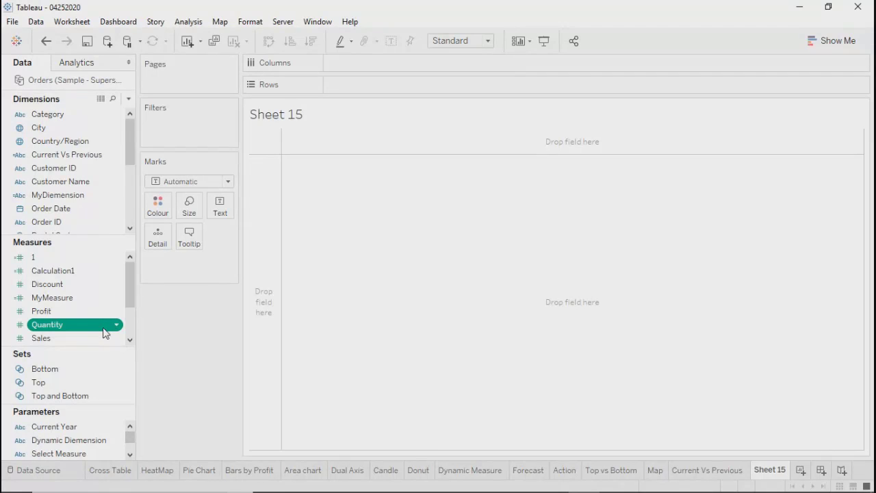
pyautogui.moveTo(104, 333); pyautogui.dragTo(361, 92)
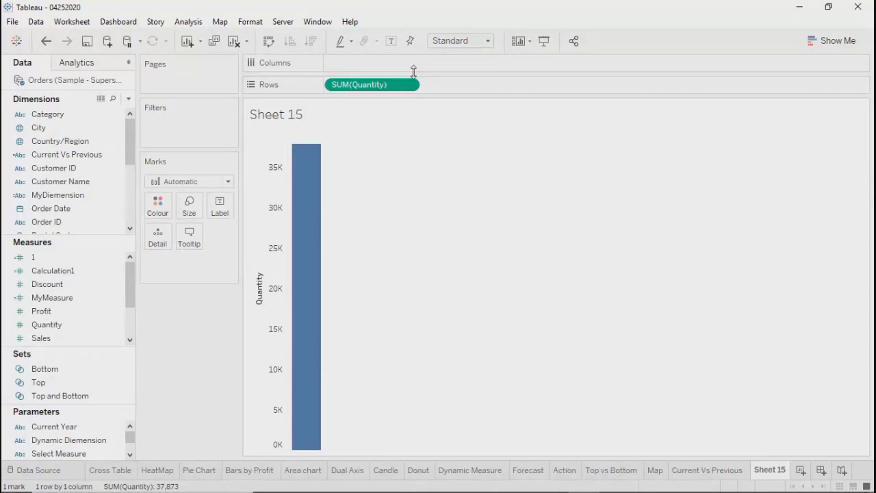
pyautogui.click(409, 84)
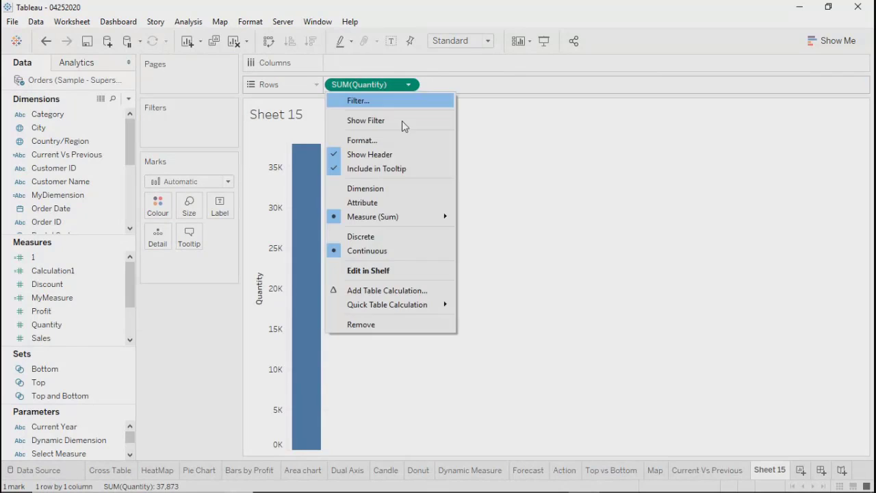
pyautogui.click(349, 326)
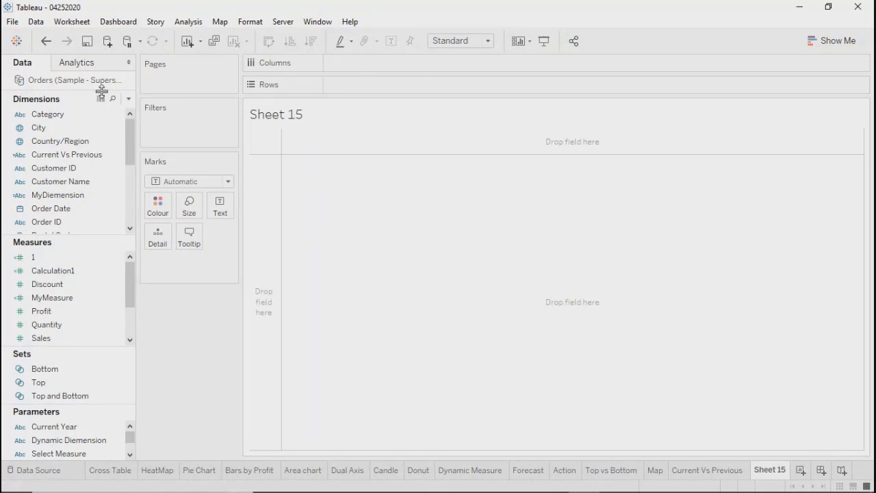
# Open the underlying Orders data and step through individual values in the Quantity column
pyautogui.click(100, 98)
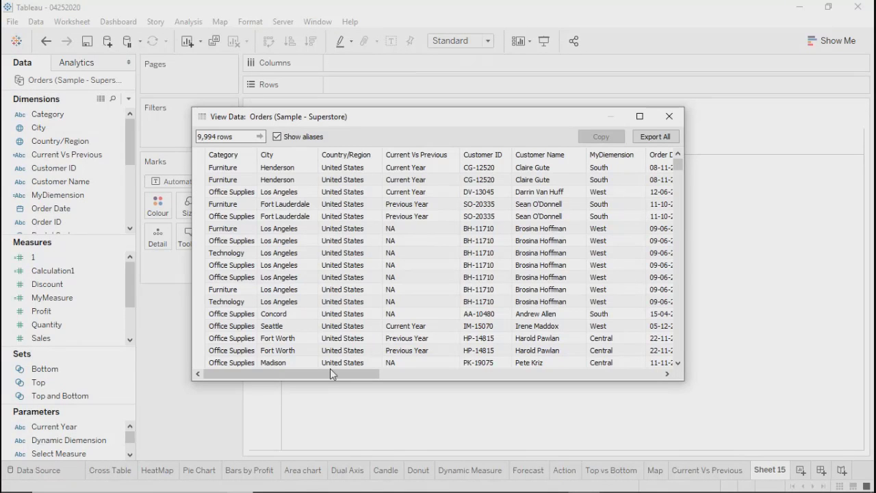
pyautogui.moveTo(329, 371); pyautogui.dragTo(617, 365)
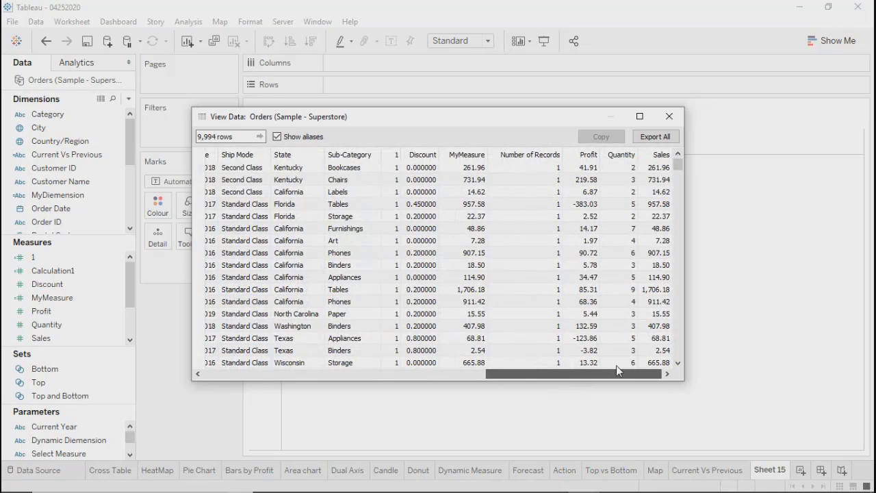
pyautogui.click(621, 167)
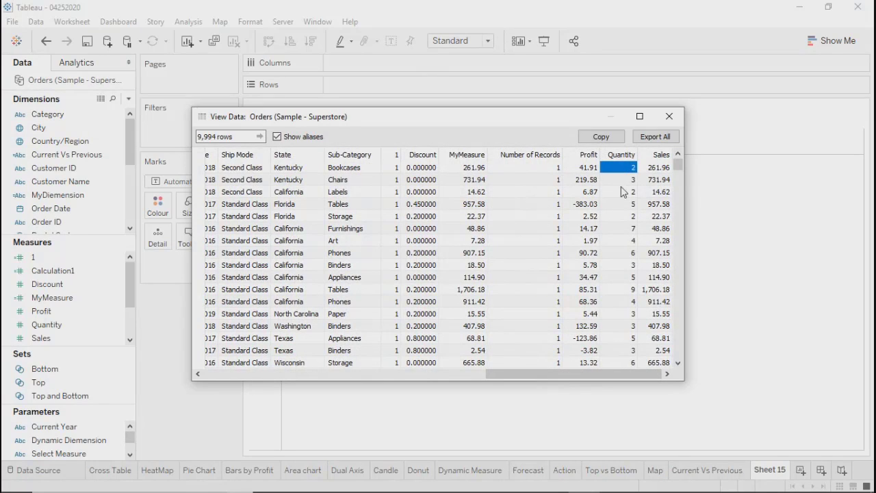
pyautogui.click(620, 191)
pyautogui.press('Down')
pyautogui.press('Down')
pyautogui.press('Down')
pyautogui.press('Down')
pyautogui.press('Down')
pyautogui.press('Down')
pyautogui.press('Down')
pyautogui.press('Down')
pyautogui.press('Down')
pyautogui.press('Down')
pyautogui.press('Down')
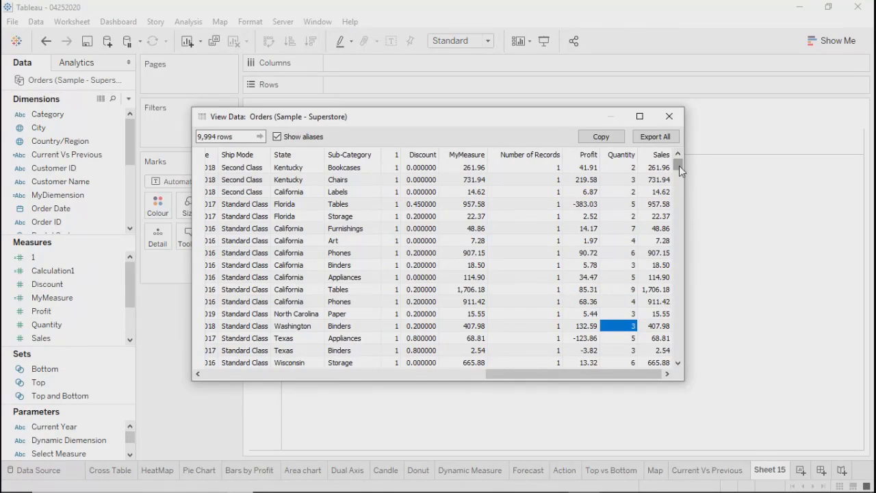
# Sort the viewed data by Quantity, examine the range from smallest to largest values, and close the data view
pyautogui.moveTo(679, 166); pyautogui.dragTo(684, 355)
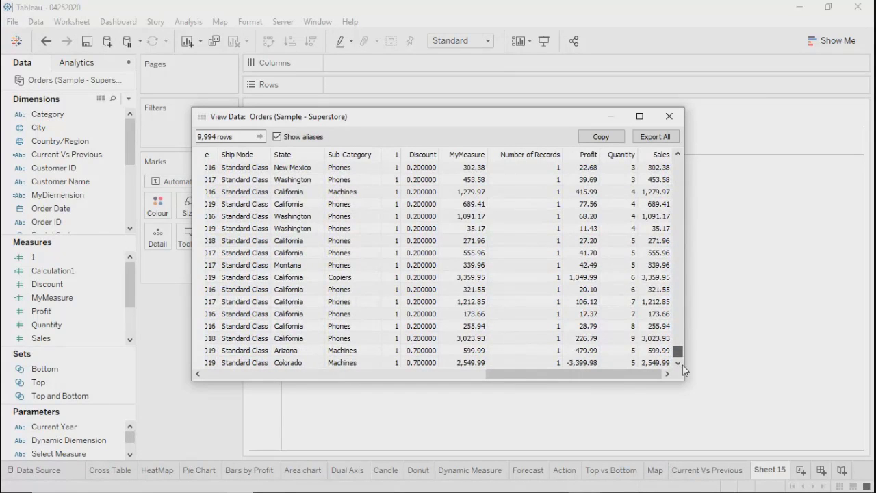
pyautogui.click(626, 157)
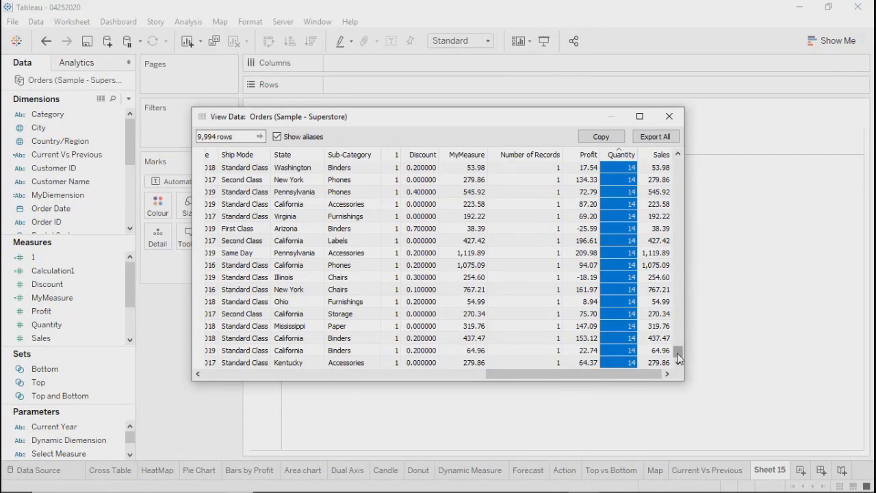
pyautogui.moveTo(679, 354); pyautogui.dragTo(669, 88)
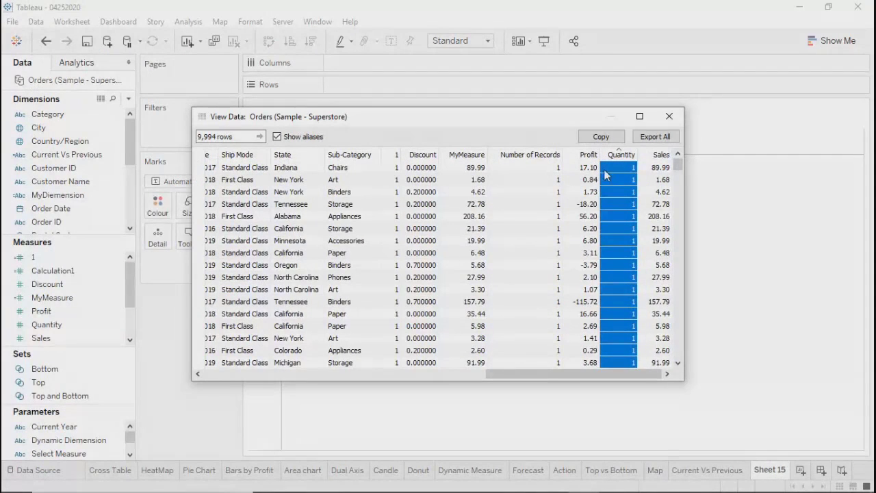
pyautogui.scroll(-15, 613, 196)
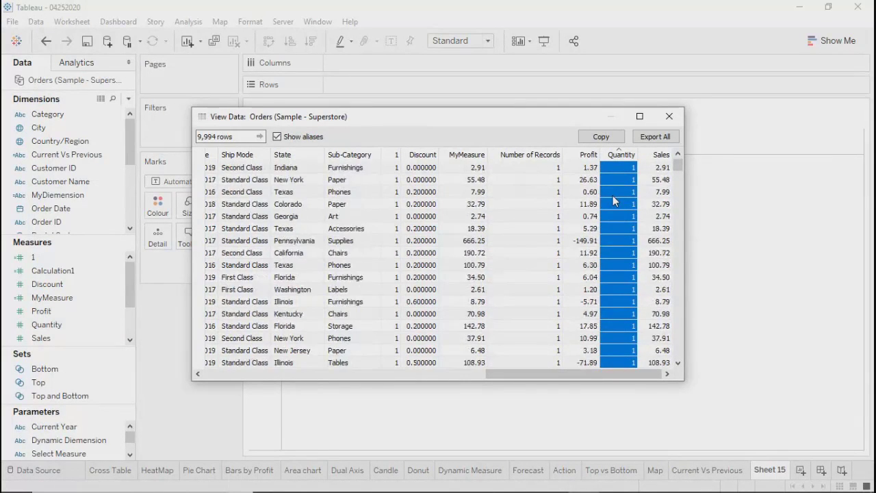
pyautogui.scroll(-10, 613, 195)
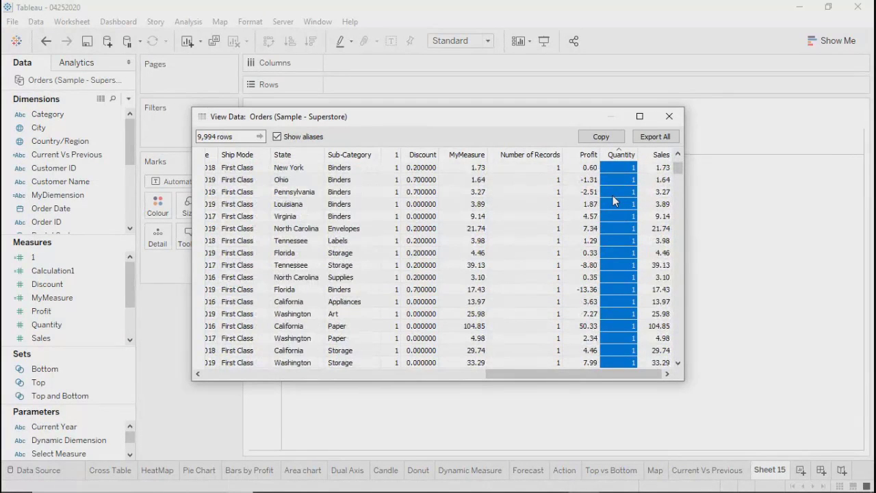
pyautogui.scroll(-1, 613, 195)
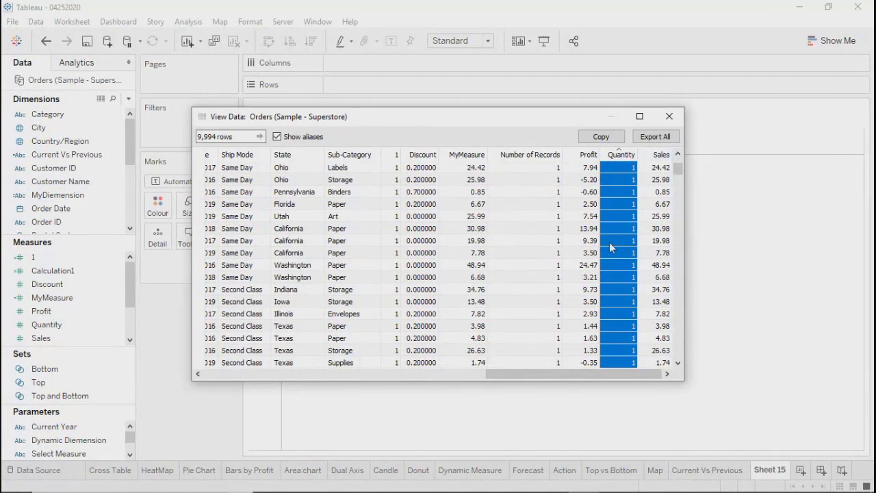
pyautogui.scroll(-15, 622, 275)
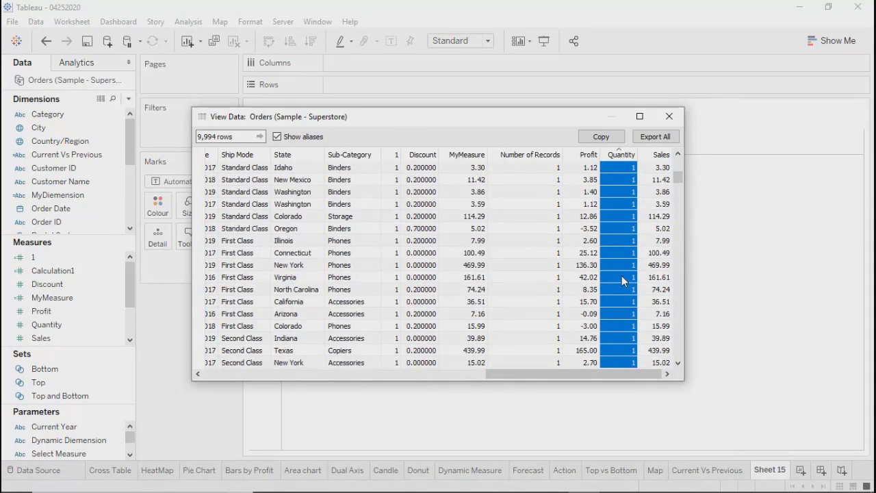
pyautogui.scroll(-8, 622, 275)
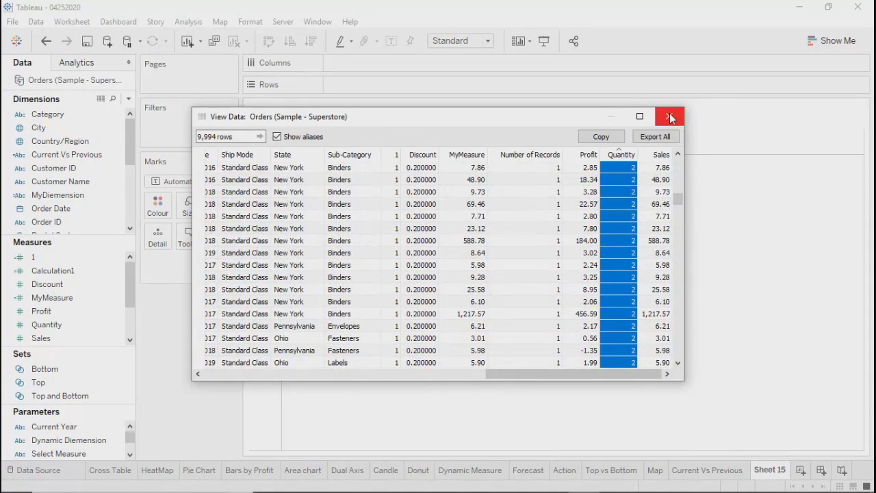
pyautogui.click(669, 117)
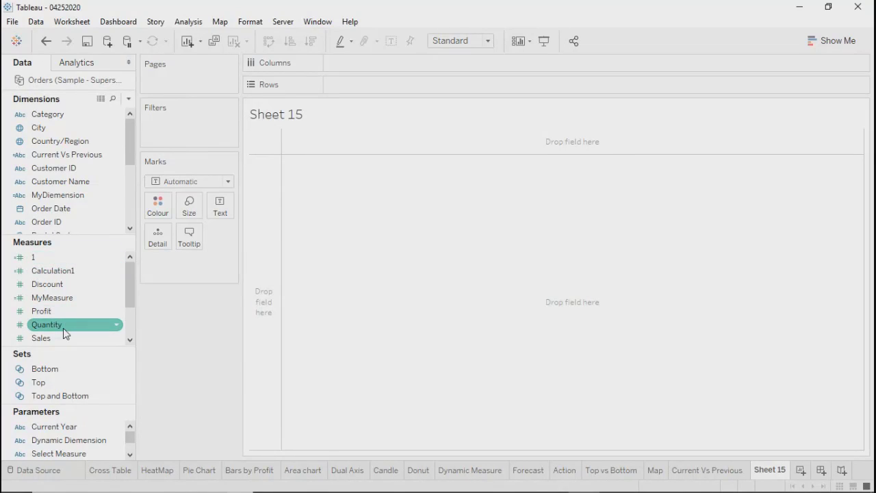
# Create a bin field from the Quantity measure, named Quantity (bin), with a bin size of 4
pyautogui.rightClick(63, 327)
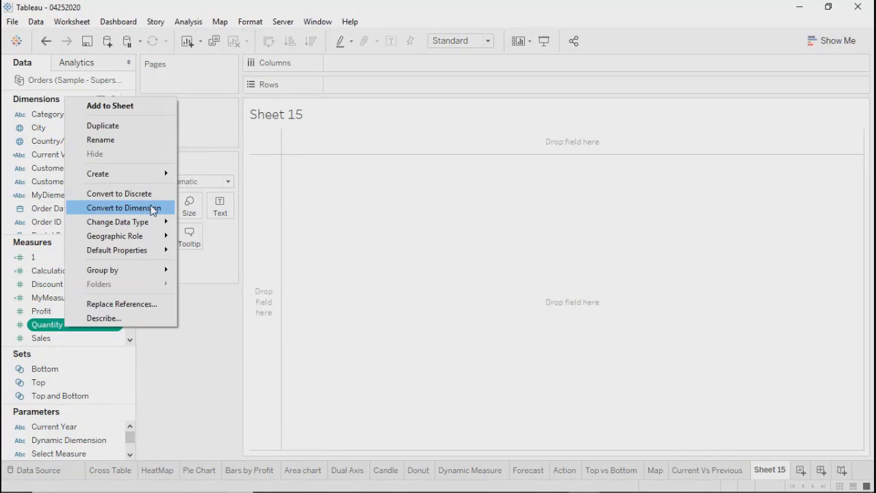
pyautogui.moveTo(152, 176)
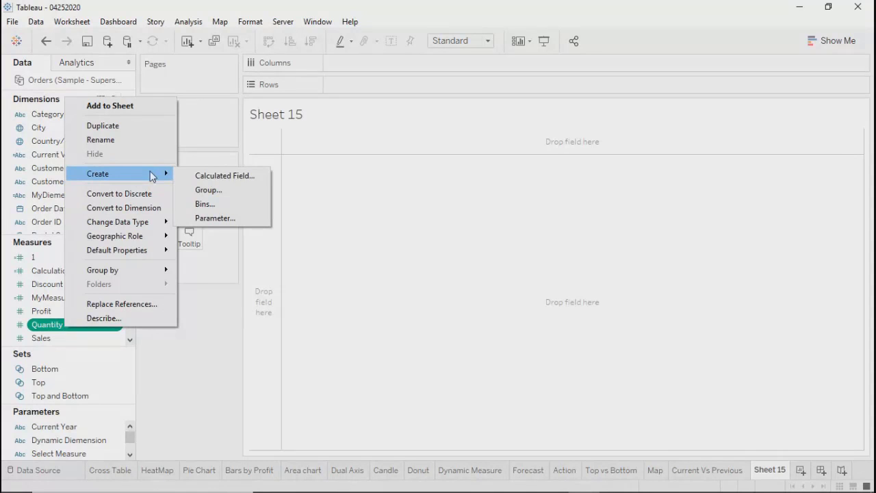
pyautogui.click(227, 204)
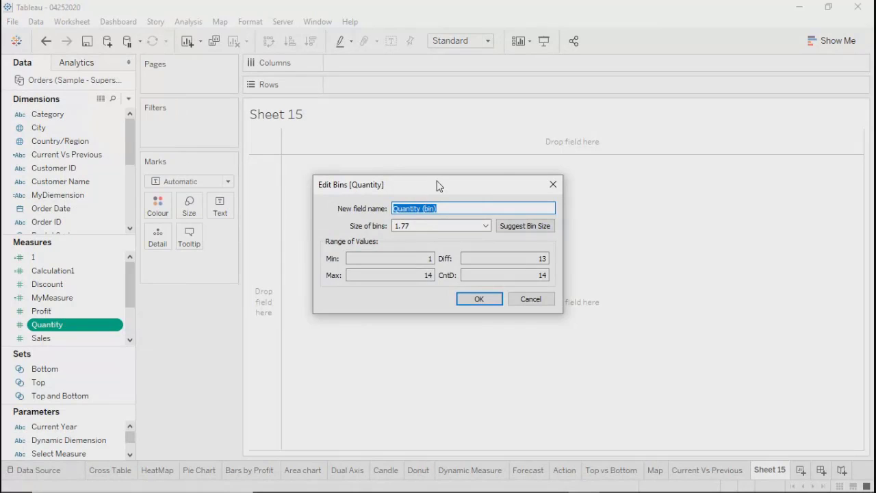
pyautogui.moveTo(439, 185); pyautogui.dragTo(407, 190)
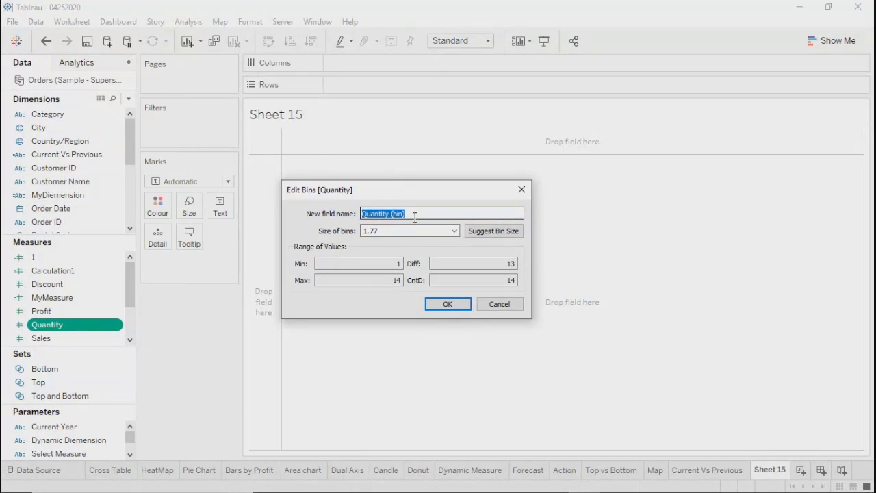
pyautogui.click(415, 217)
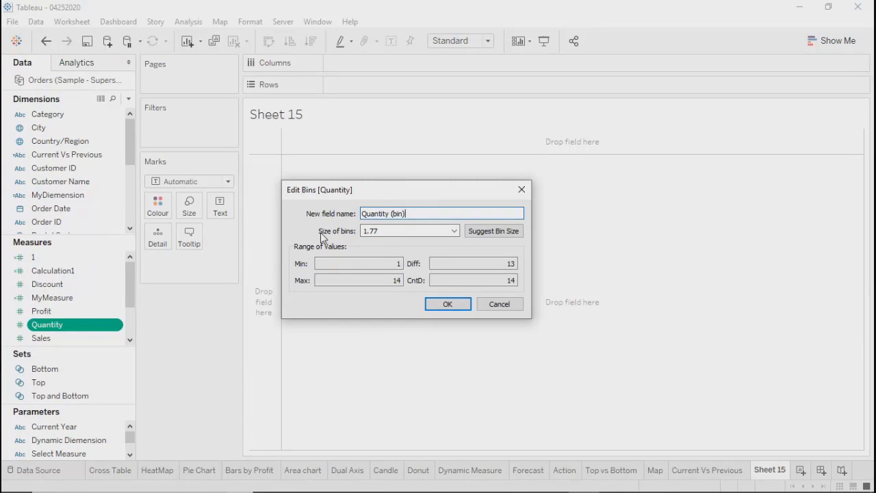
pyautogui.click(393, 233)
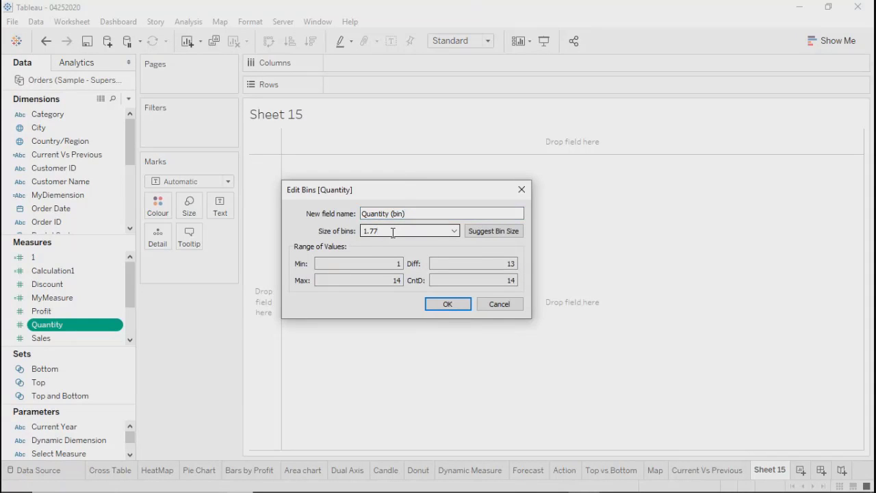
pyautogui.press('BackSpace')
pyautogui.press('BackSpace')
pyautogui.press('BackSpace')
pyautogui.press('BackSpace')
pyautogui.write('2')
pyautogui.press('BackSpace')
pyautogui.write('3')
pyautogui.click(387, 230)
pyautogui.press('BackSpace')
pyautogui.write('4')
pyautogui.click(445, 307)
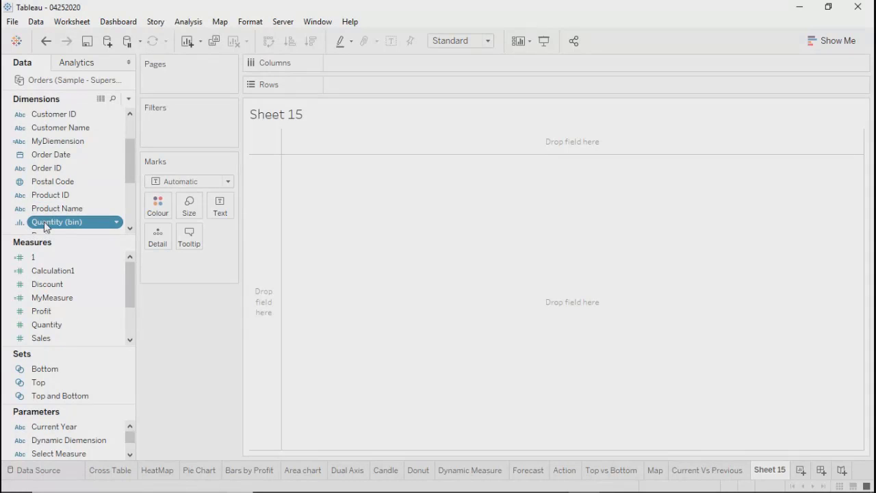
# Place Quantity (bin) on Columns and review its bin settings without changing them
pyautogui.moveTo(46, 227); pyautogui.dragTo(372, 59)
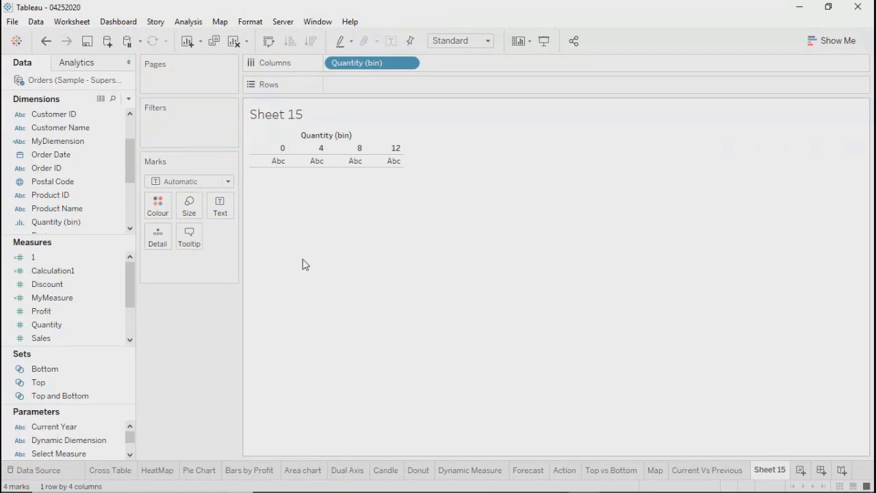
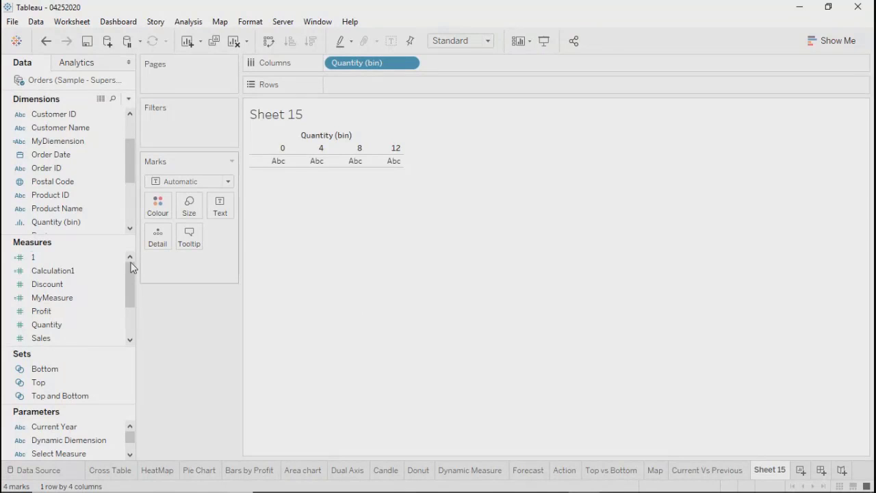
pyautogui.rightClick(97, 225)
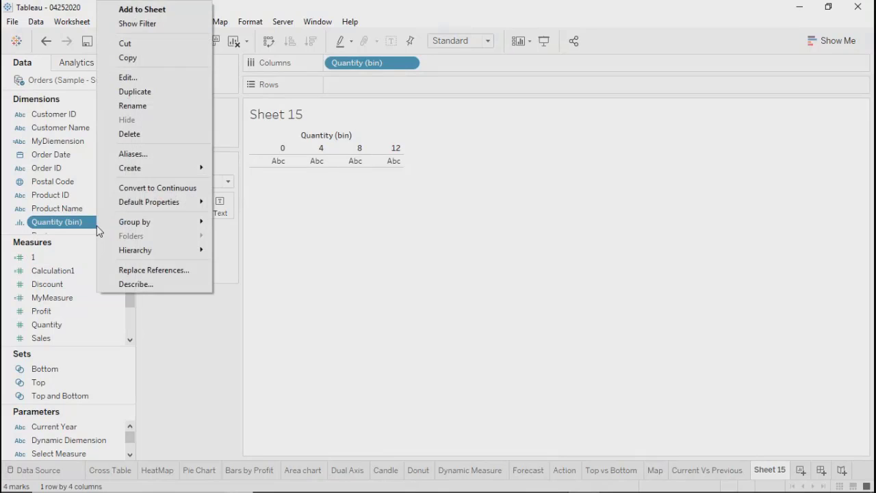
pyautogui.click(164, 82)
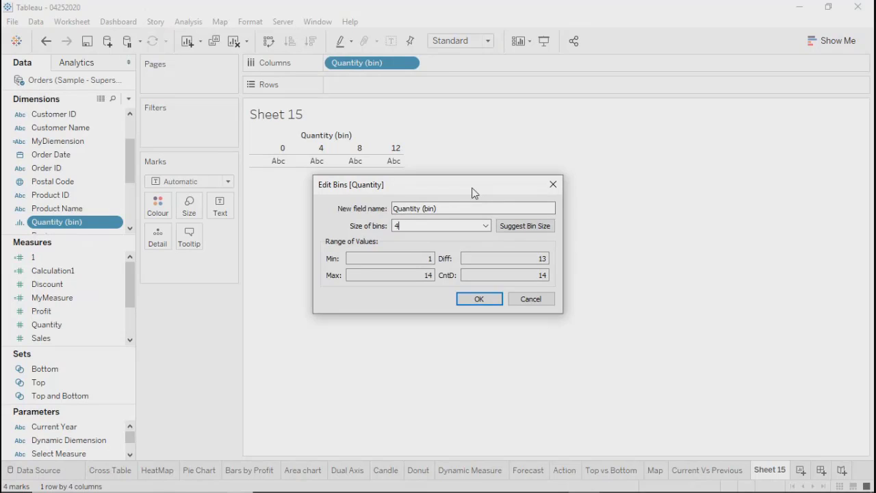
pyautogui.click(554, 187)
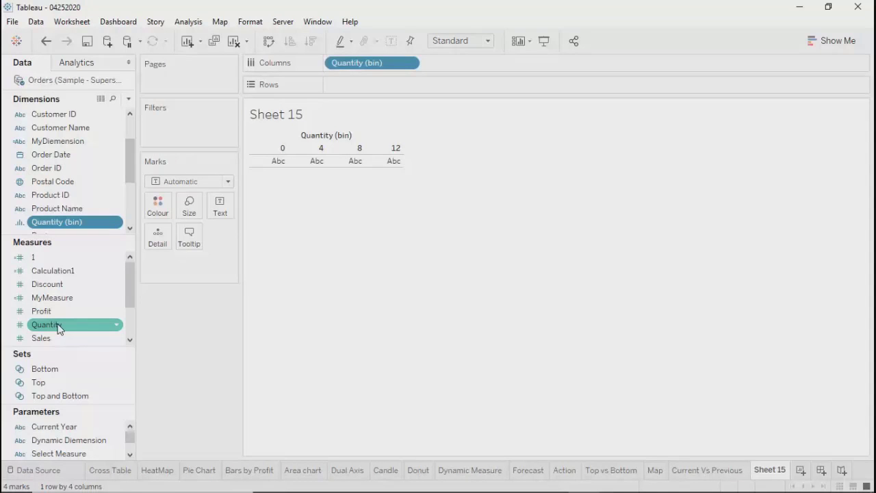
# Plot the sum of Quantity on Rows for each bin and sort the bars in ascending order
pyautogui.moveTo(59, 329); pyautogui.dragTo(366, 86)
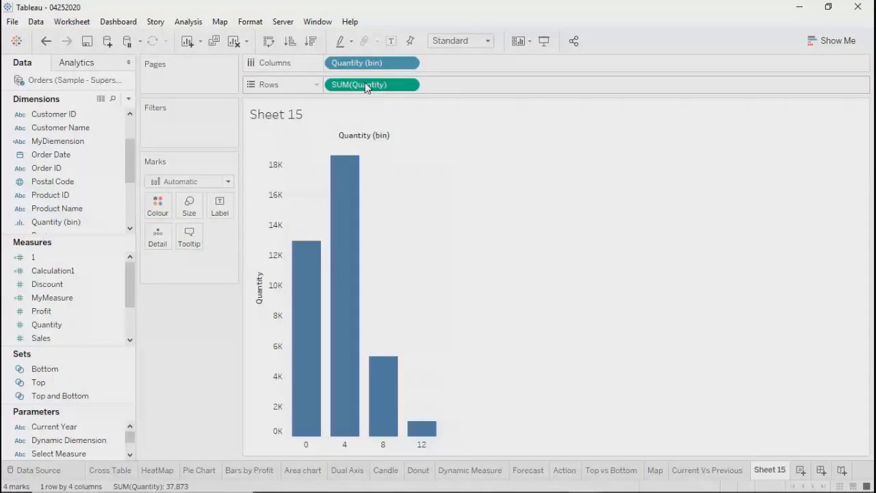
pyautogui.moveTo(304, 346)
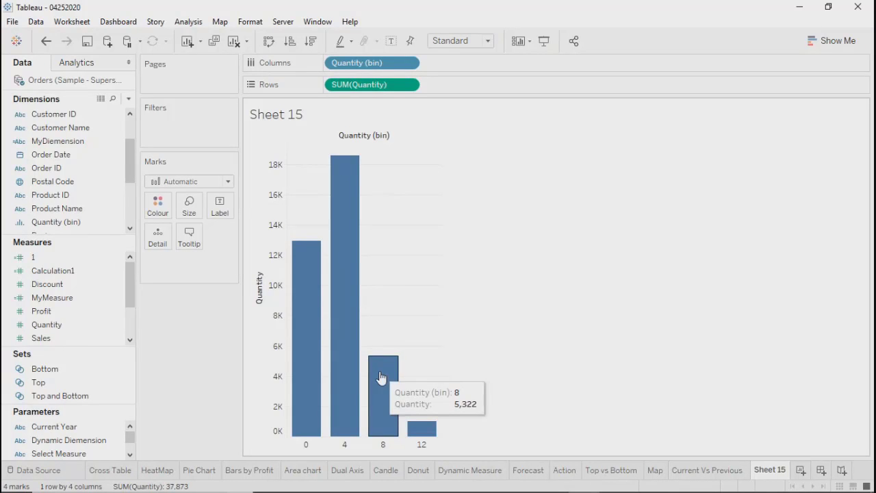
pyautogui.click(837, 40)
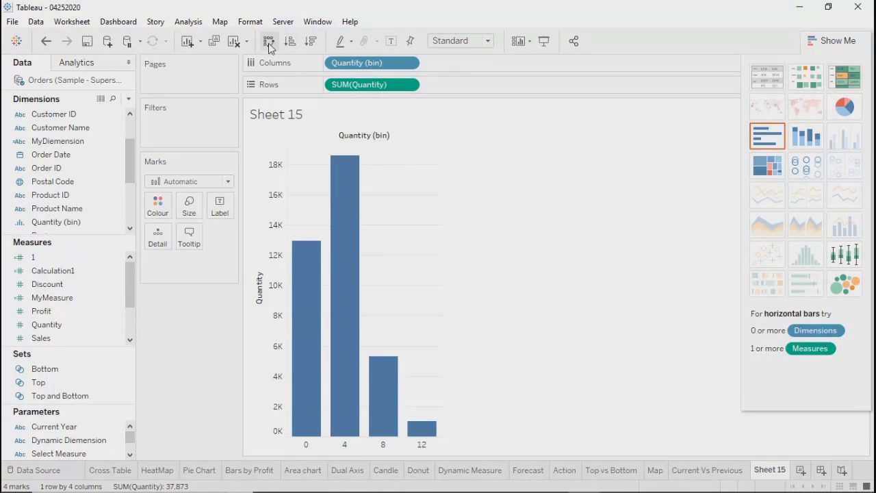
pyautogui.click(290, 41)
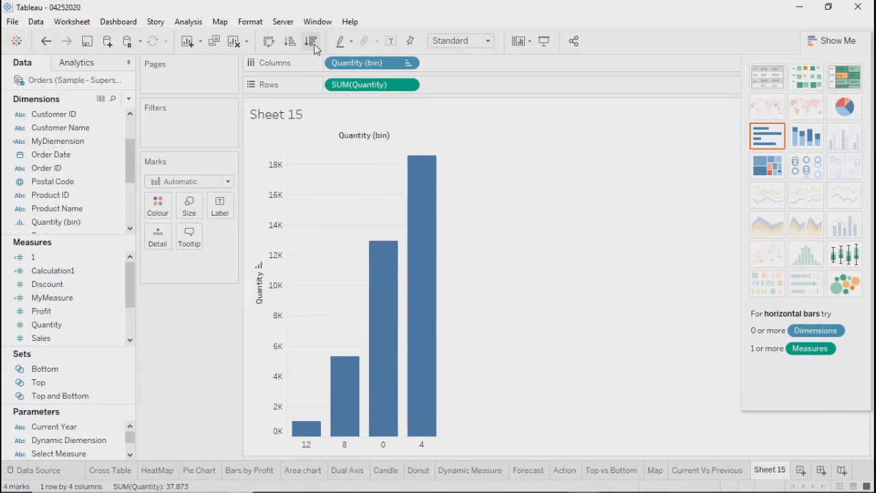
# Sort the Quantity (bin) bars in descending order, show mark labels on all of them, and hide the chart suggestions
pyautogui.click(311, 41)
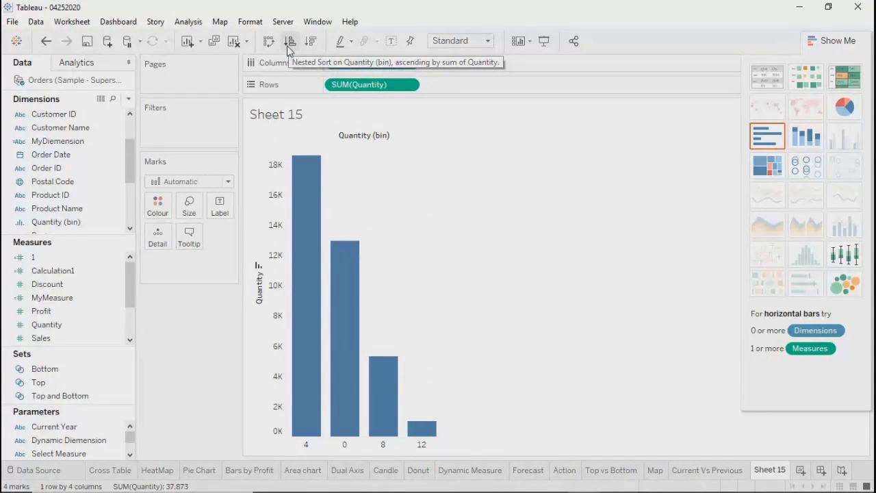
pyautogui.click(220, 211)
pyautogui.click(248, 236)
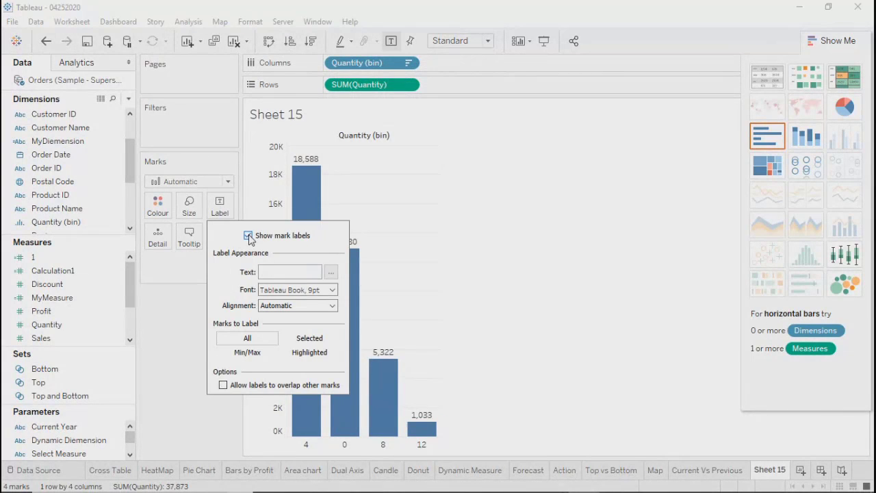
pyautogui.click(485, 298)
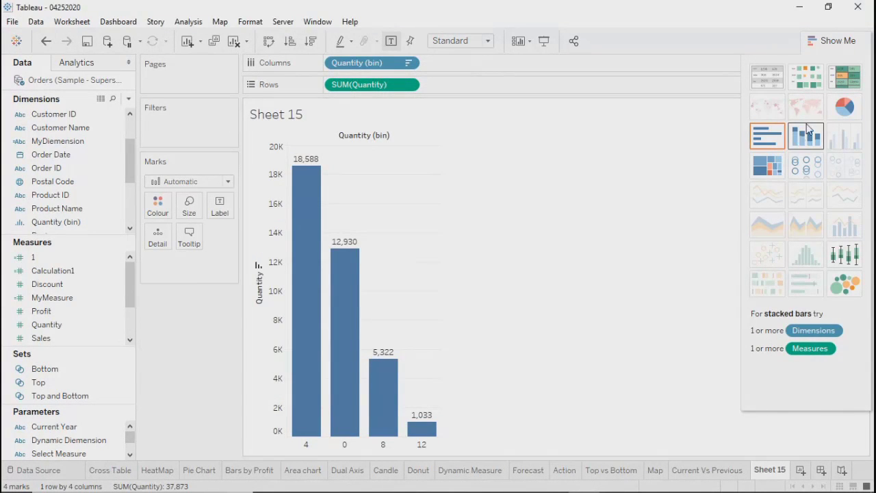
pyautogui.click(828, 40)
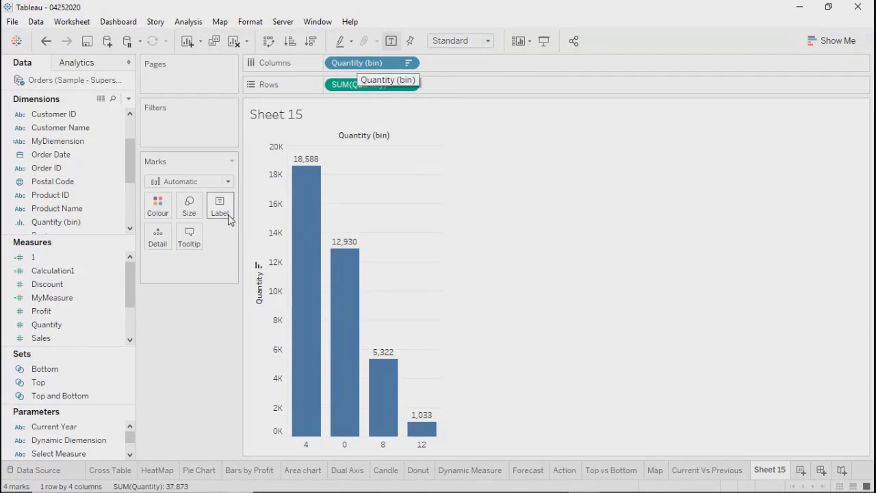
# Clear the sort on Quantity (bin) so the bars follow the natural bin order
pyautogui.moveTo(118, 256); pyautogui.dragTo(266, 389)
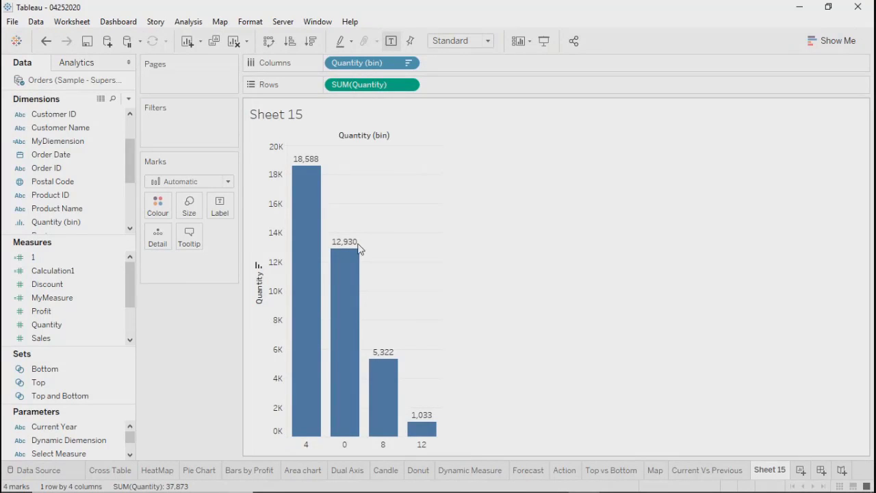
pyautogui.click(260, 266)
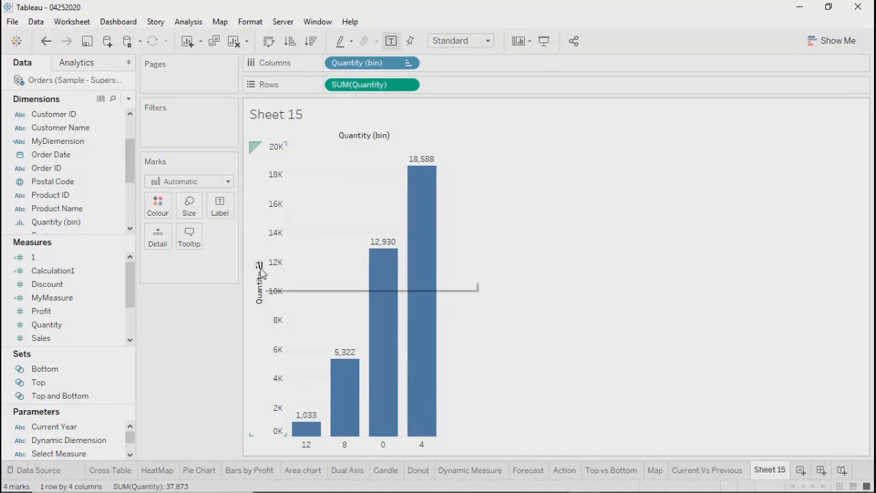
pyautogui.click(260, 268)
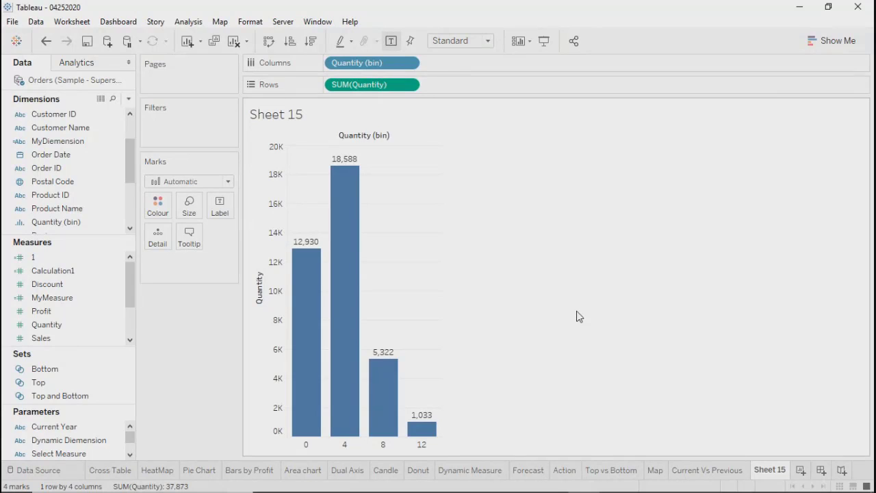
# Rename the Sheet 15 worksheet as Histogram
pyautogui.doubleClick(765, 471)
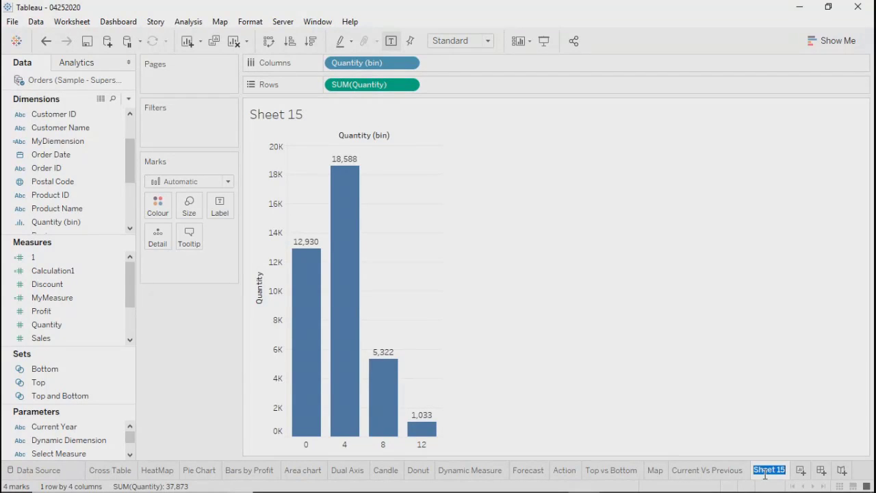
pyautogui.write('Histogram')
pyautogui.press('Return')
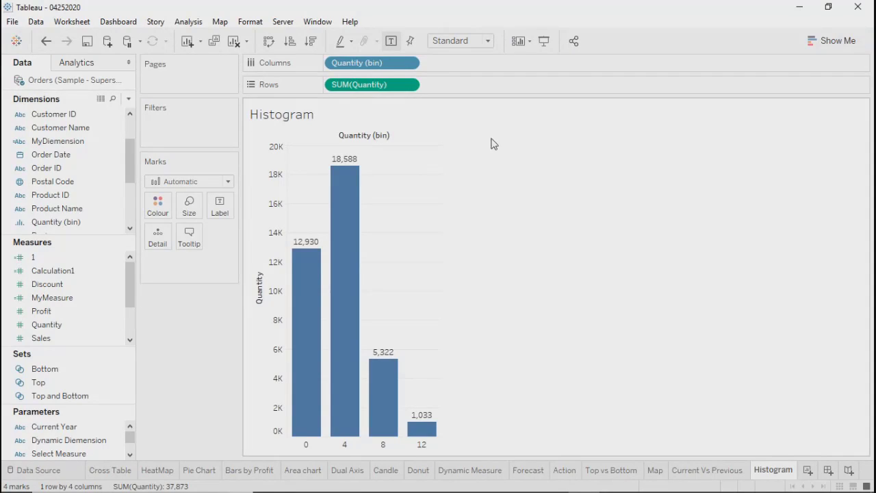
# Change the aggregation of Quantity on Rows to Count and inspect the bars for each bin
pyautogui.click(409, 85)
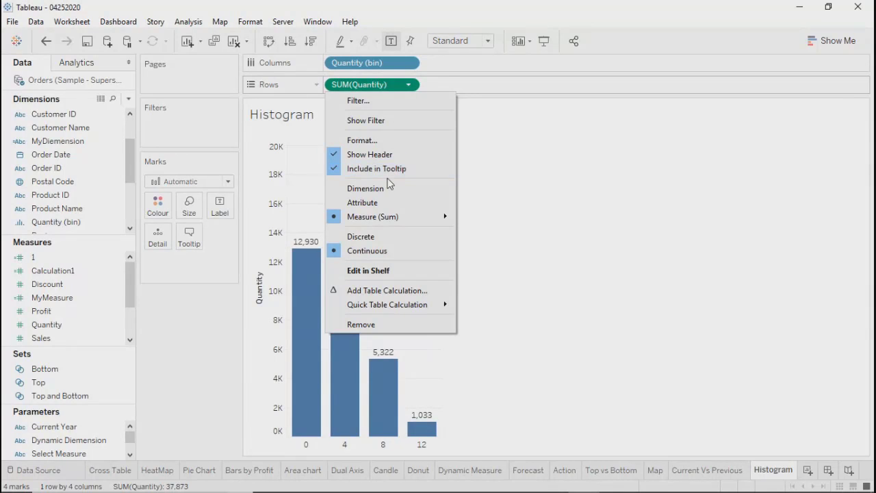
pyautogui.moveTo(403, 221)
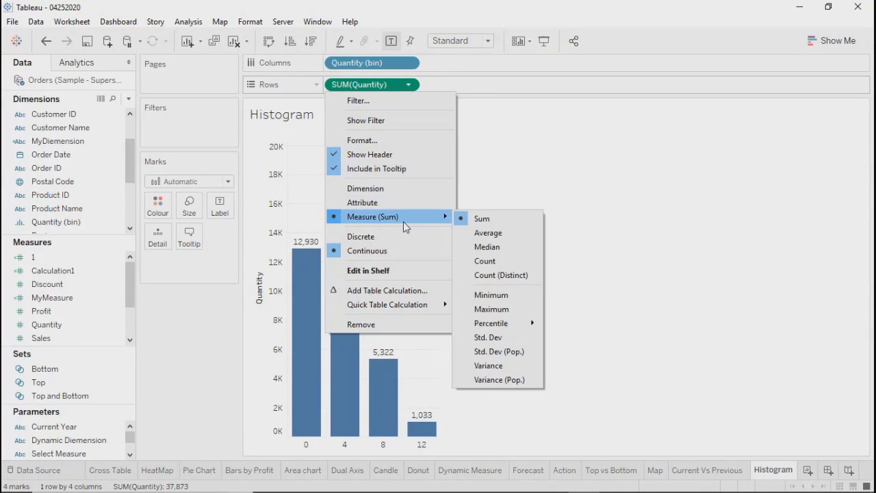
pyautogui.click(485, 262)
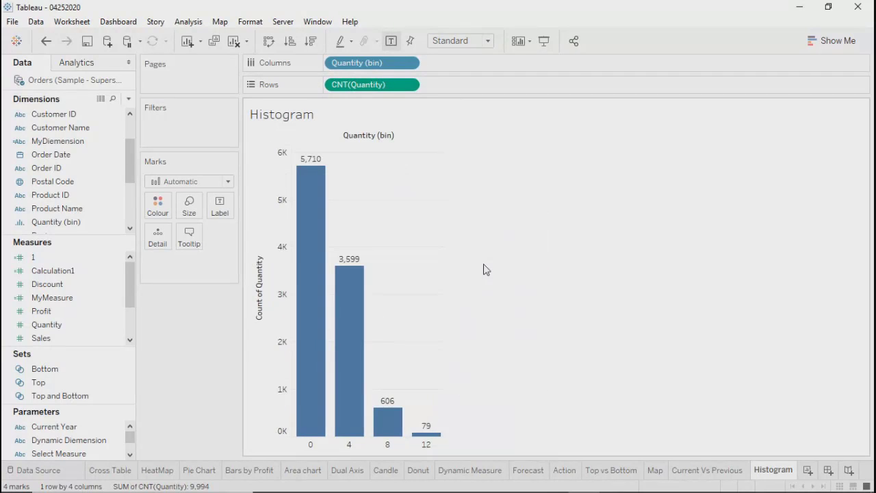
pyautogui.moveTo(313, 202)
pyautogui.moveTo(321, 409)
pyautogui.moveTo(353, 416)
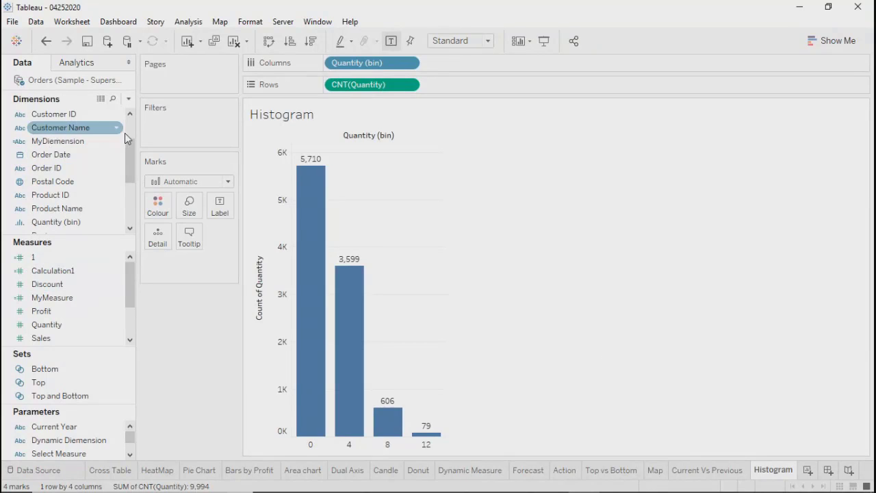
# Split the histogram by year by placing Order Date on Columns ahead of Quantity (bin)
pyautogui.scroll(2, 133, 168)
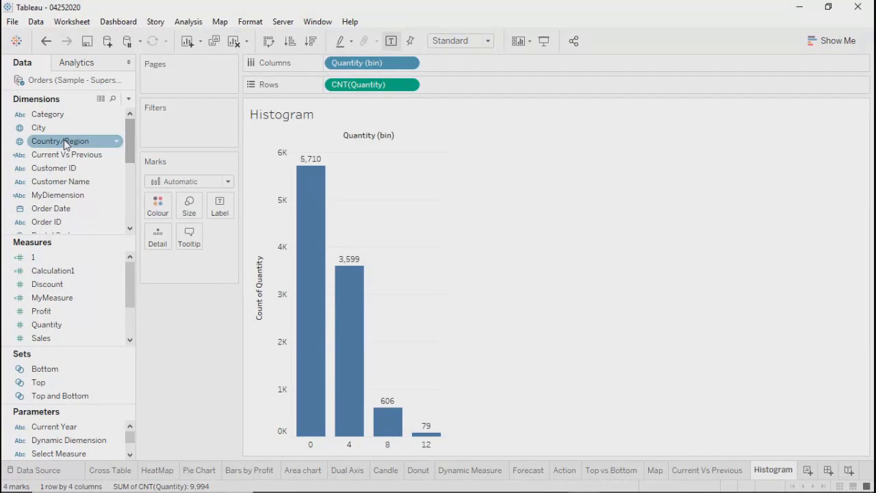
pyautogui.moveTo(68, 207); pyautogui.dragTo(344, 71)
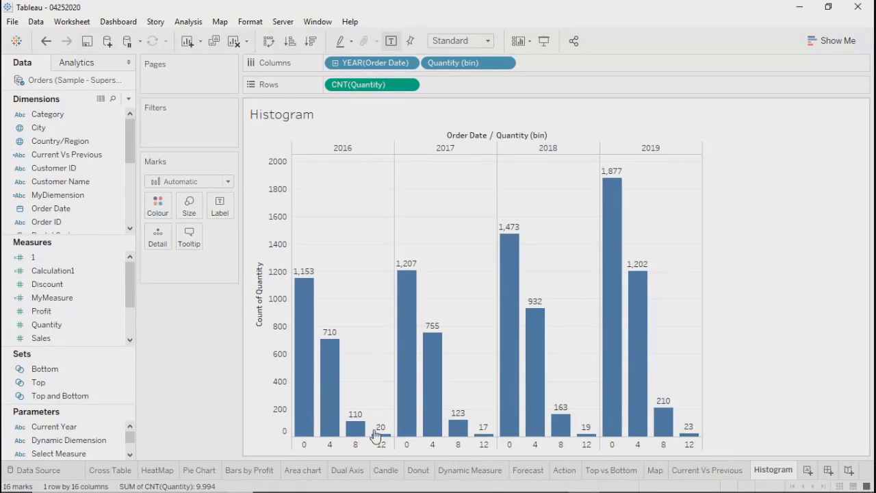
pyautogui.moveTo(379, 437)
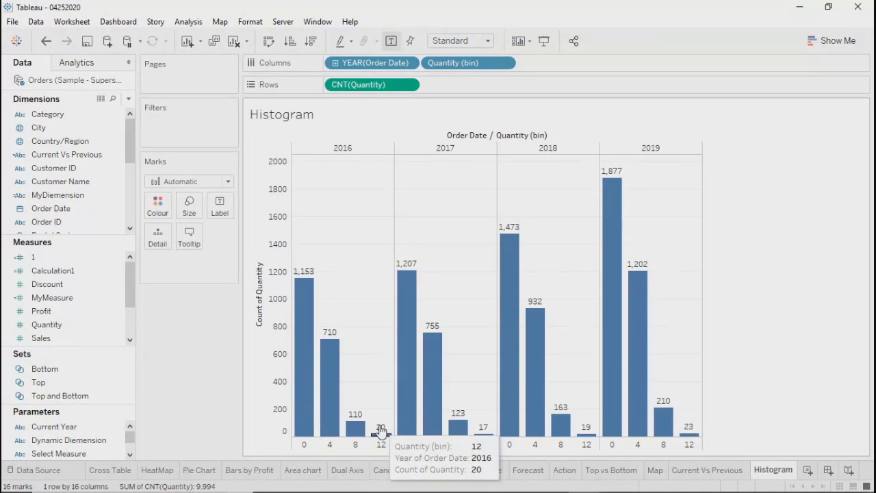
# Try Count (Distinct) as the aggregation of Quantity on Rows, check the bars, and restore Count
pyautogui.click(409, 84)
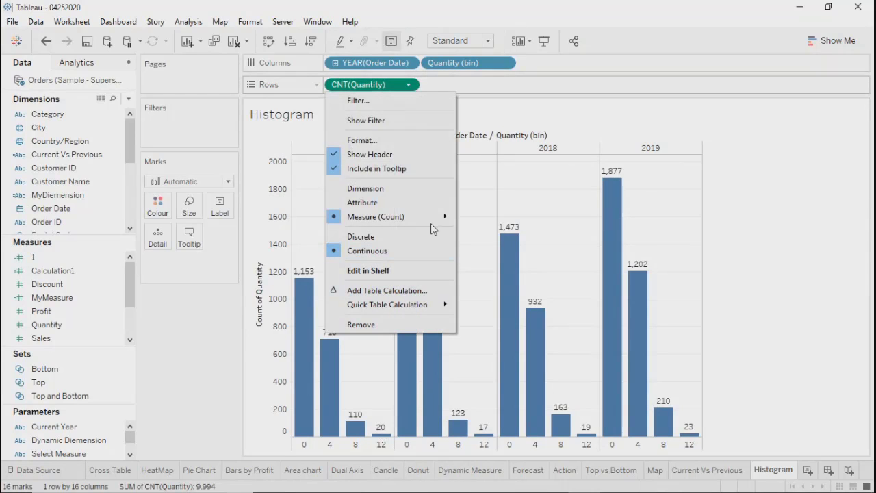
pyautogui.moveTo(437, 218)
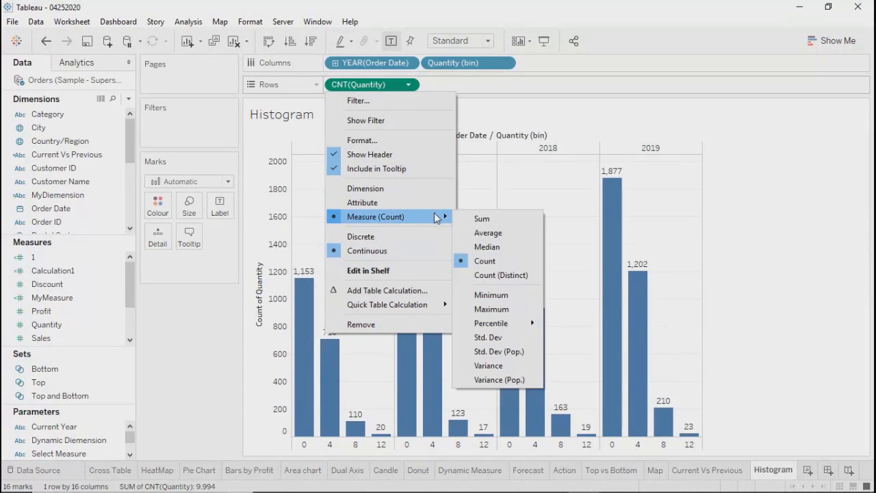
pyautogui.click(490, 275)
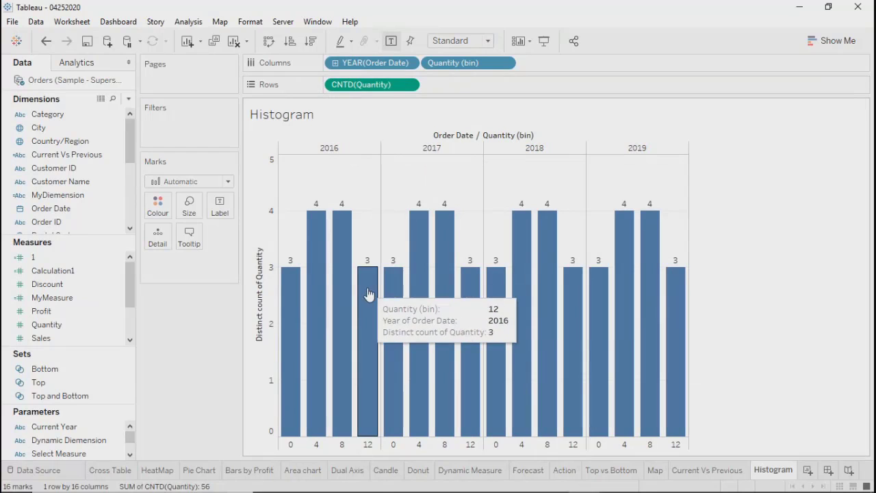
pyautogui.click(410, 87)
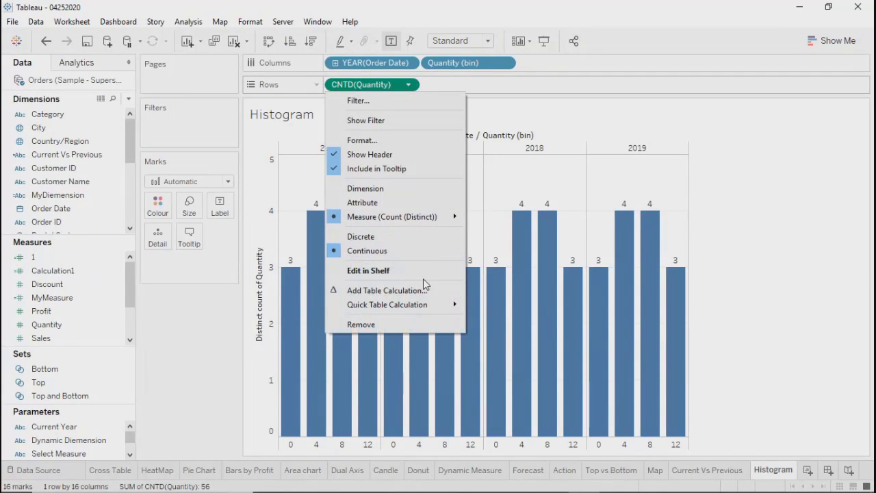
pyautogui.moveTo(431, 223)
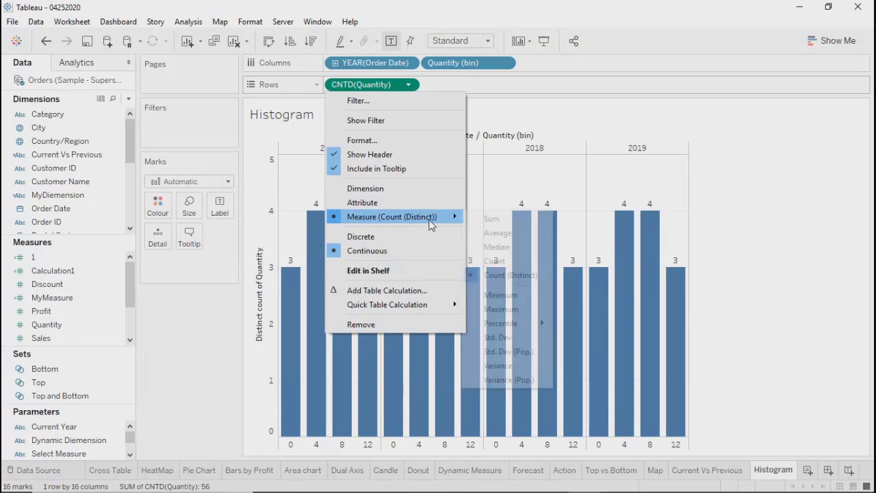
pyautogui.click(495, 261)
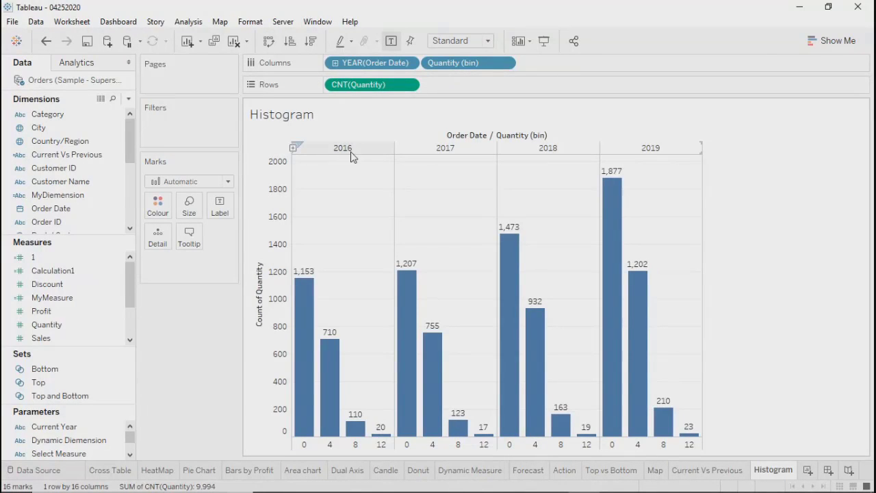
# Examine the count of Quantity in each bin across the years, highlighting the 2016 bar of bin 0
pyautogui.moveTo(605, 432)
pyautogui.moveTo(690, 440)
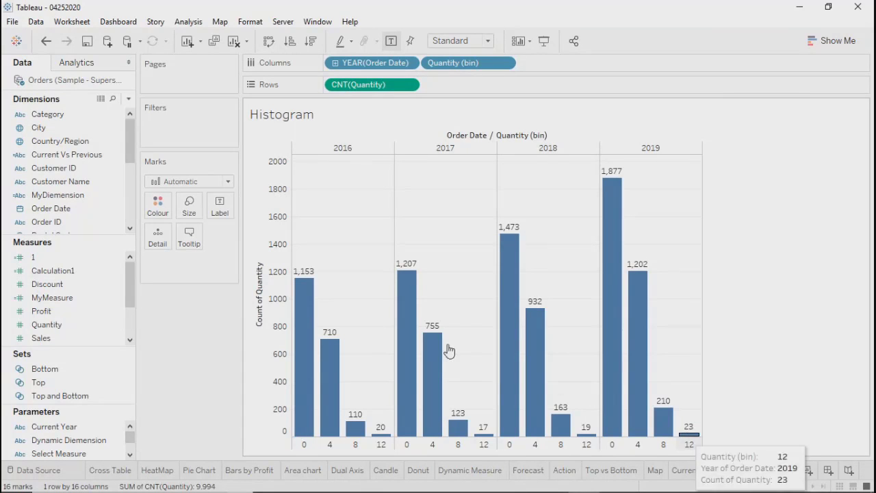
pyautogui.moveTo(304, 308)
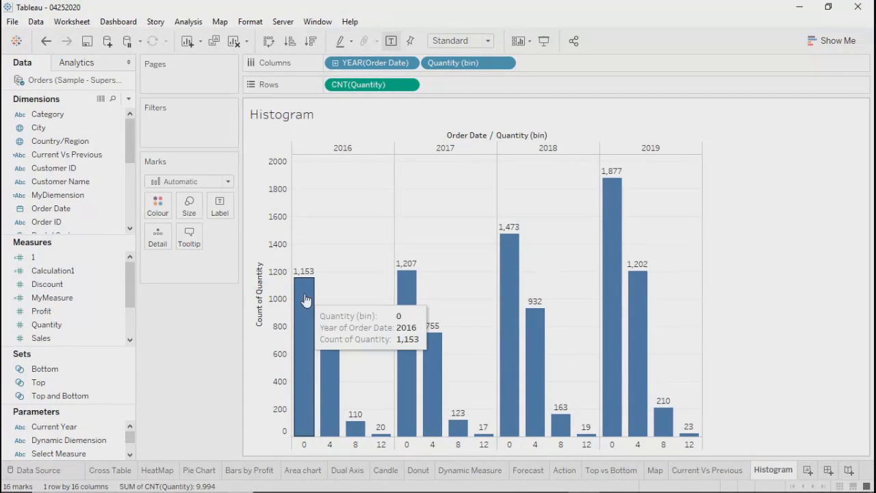
pyautogui.click(304, 326)
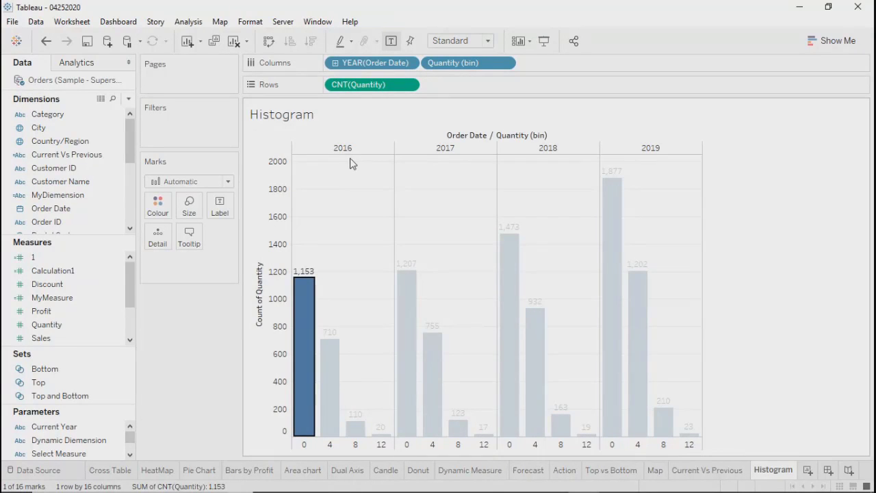
pyautogui.moveTo(308, 306)
pyautogui.click(757, 326)
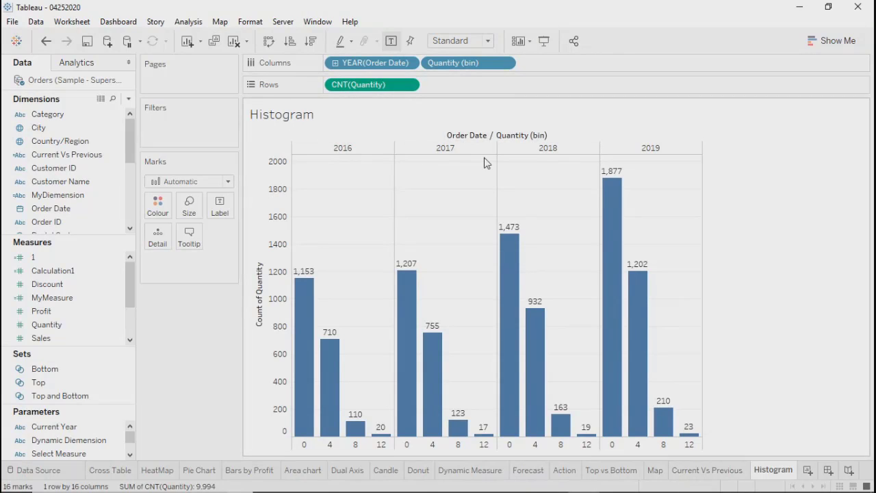
# Replace the year of Order Date on Columns with Category, placed ahead of Quantity (bin)
pyautogui.click(409, 64)
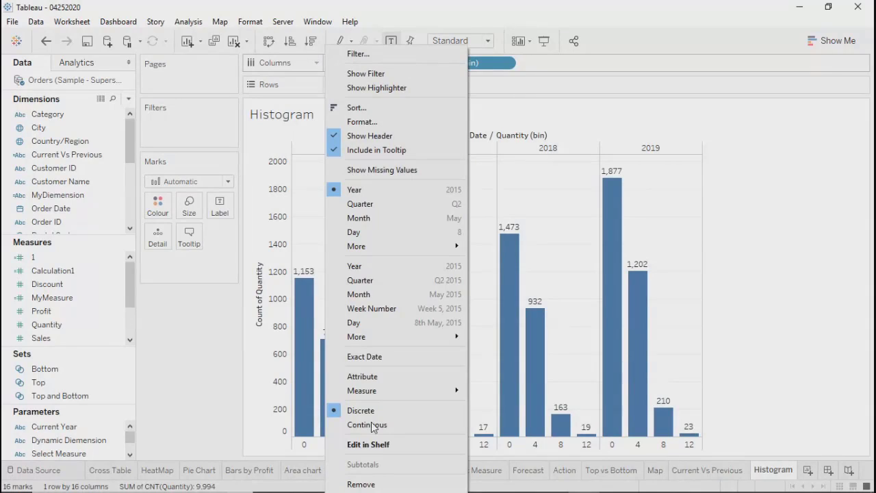
pyautogui.click(361, 484)
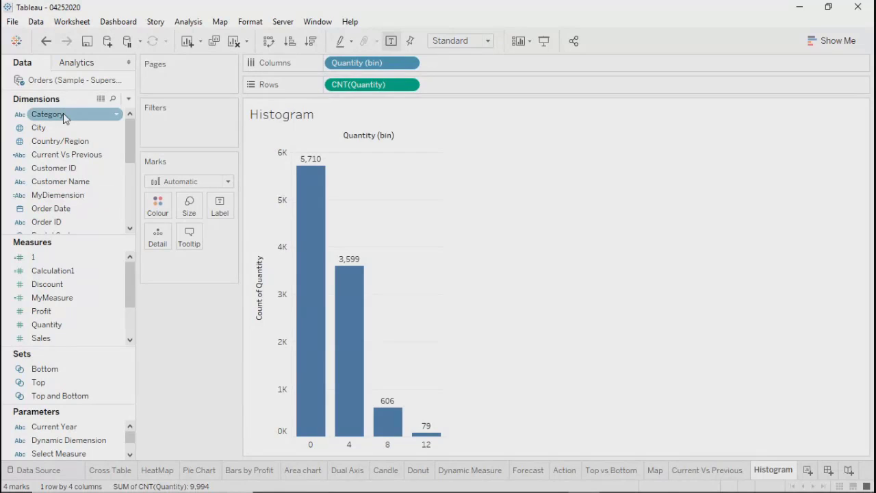
pyautogui.moveTo(63, 118); pyautogui.dragTo(334, 70)
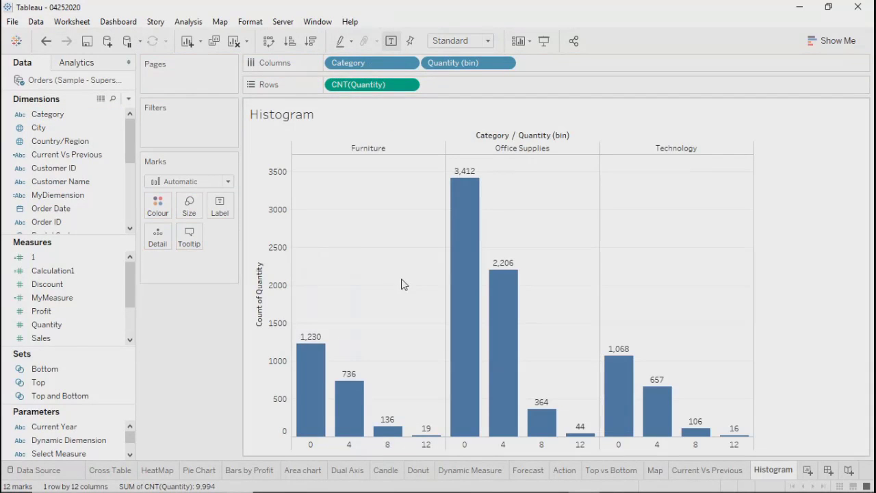
# Highlight the Furniture category, examine its Quantity bin counts, clear the highlight, and browse the remaining dimensions
pyautogui.click(364, 150)
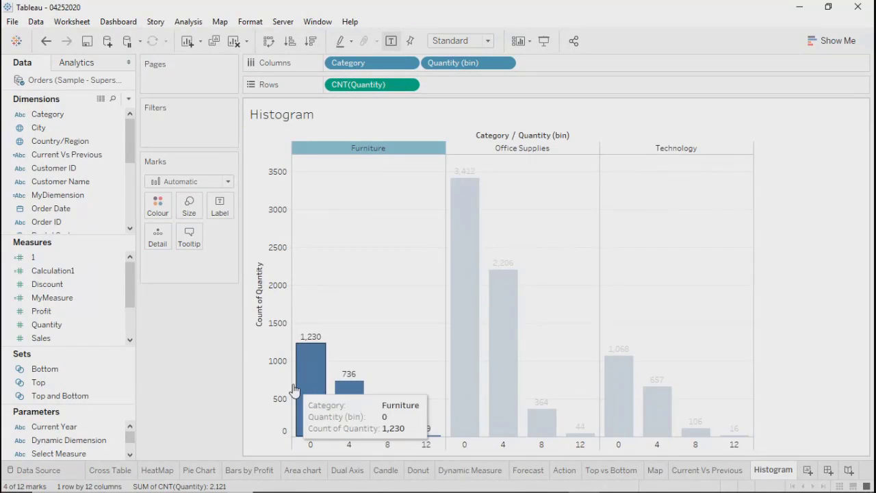
pyautogui.click(536, 223)
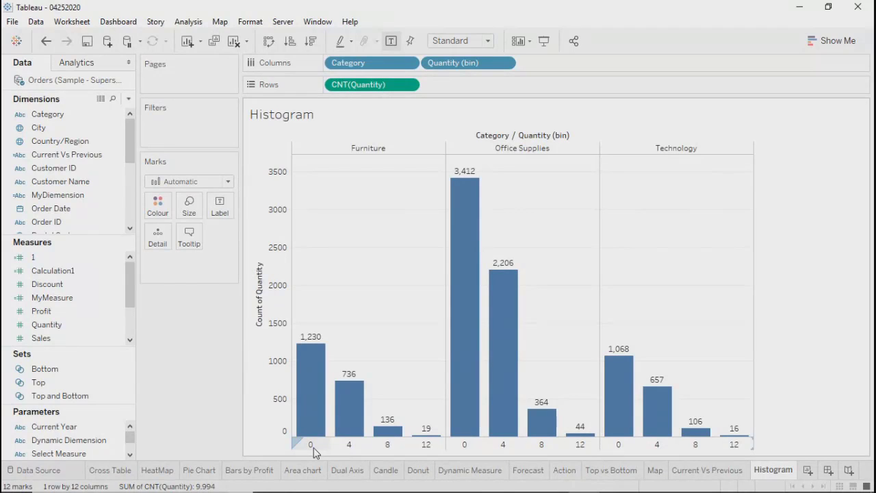
pyautogui.moveTo(316, 391)
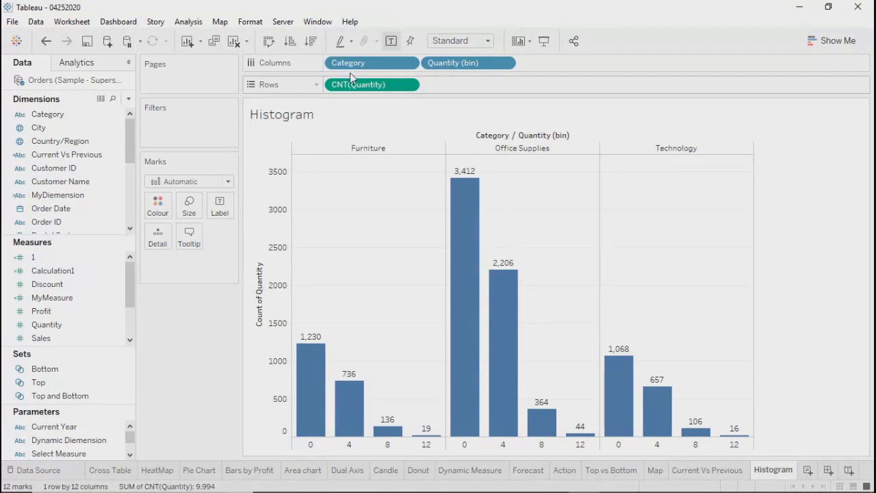
pyautogui.click(361, 150)
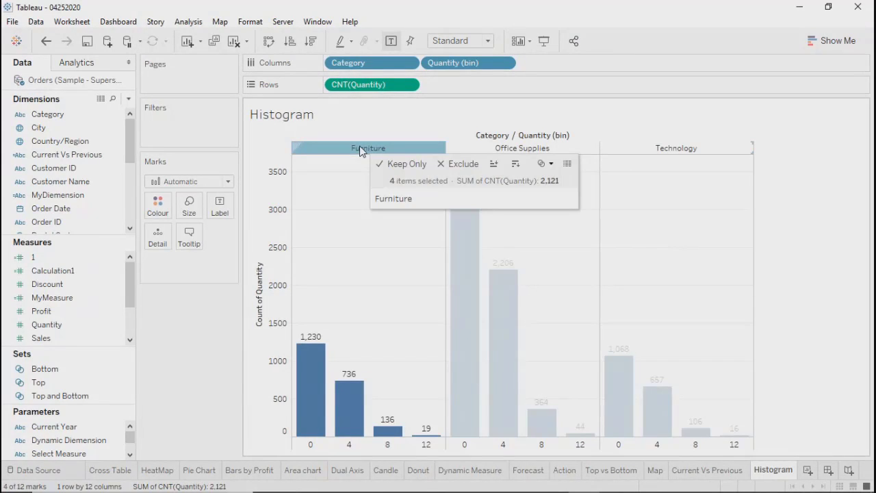
pyautogui.click(343, 280)
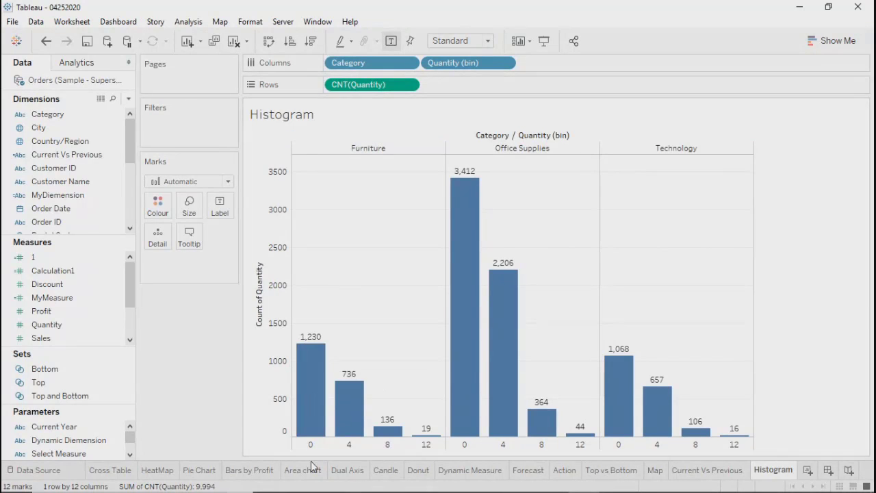
pyautogui.moveTo(314, 346)
pyautogui.scroll(-4, 102, 213)
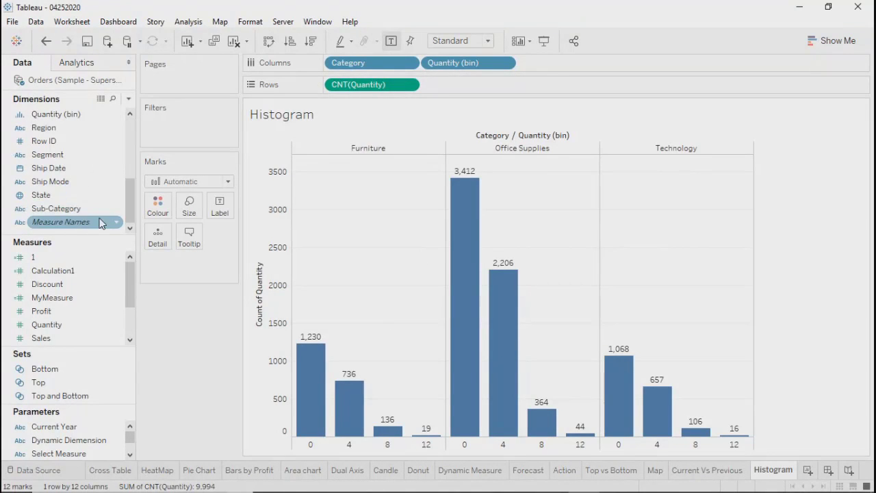
# Change the bin size of the Quantity (bin) dimension to 3
pyautogui.scroll(4, 106, 195)
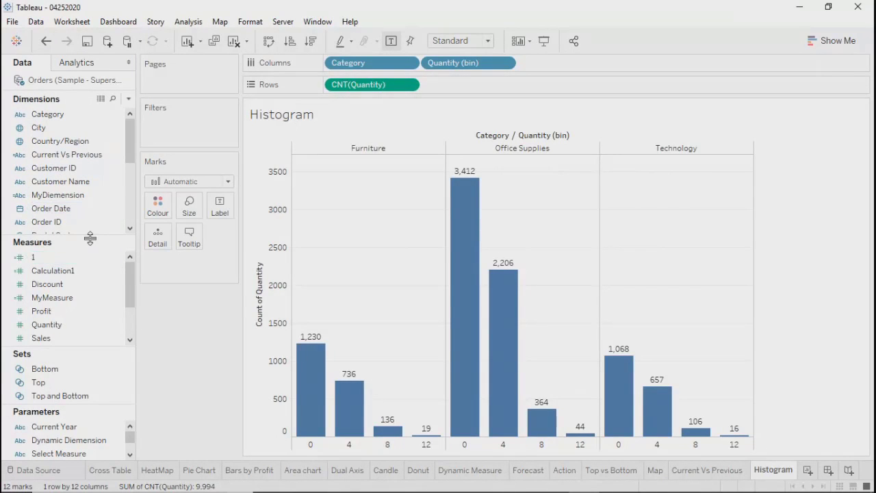
pyautogui.moveTo(89, 237); pyautogui.dragTo(82, 333)
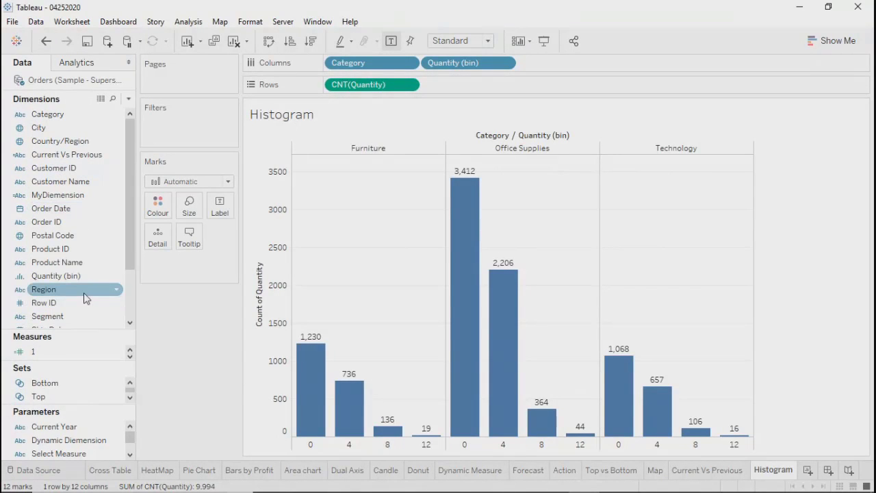
pyautogui.scroll(-3, 92, 274)
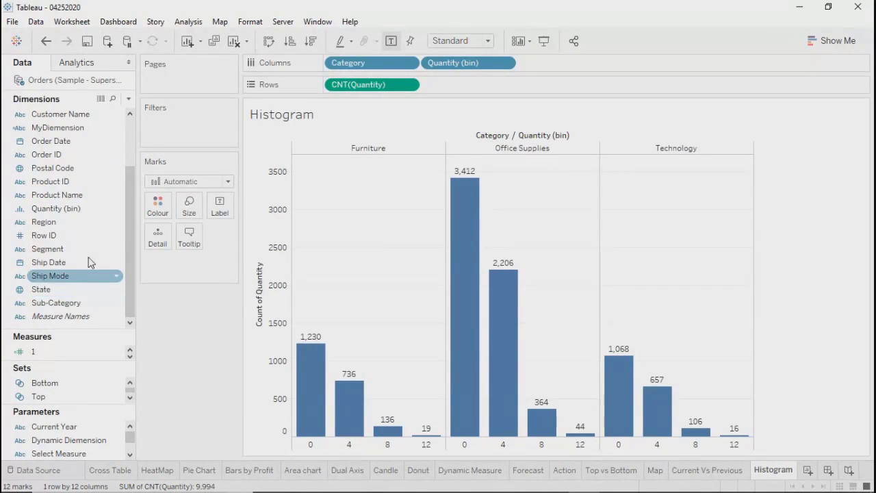
pyautogui.rightClick(81, 210)
pyautogui.click(136, 77)
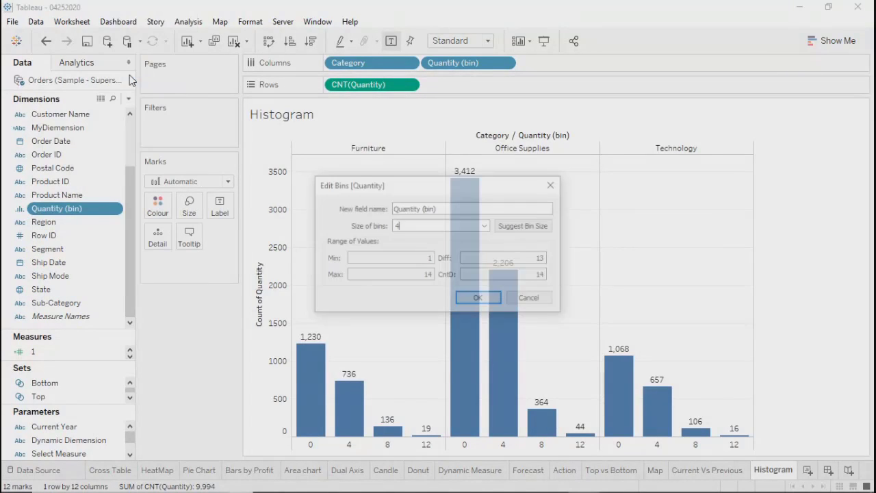
pyautogui.doubleClick(407, 224)
pyautogui.press('BackSpace')
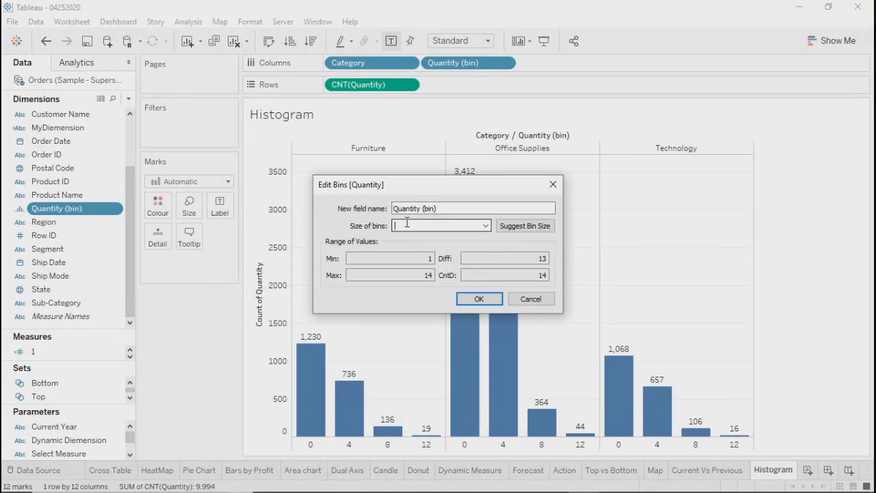
pyautogui.write('3')
pyautogui.click(494, 299)
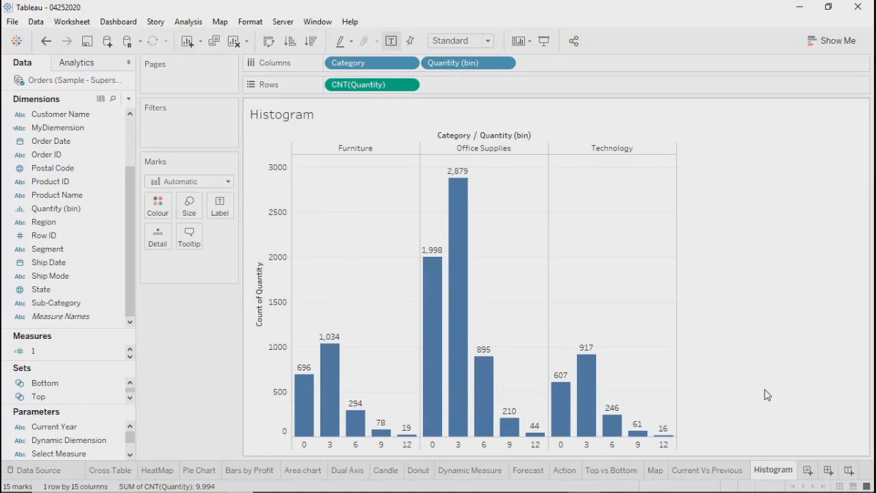
# Add a new blank worksheet after Histogram, check the Histogram sheet, and return to the new one
pyautogui.click(809, 472)
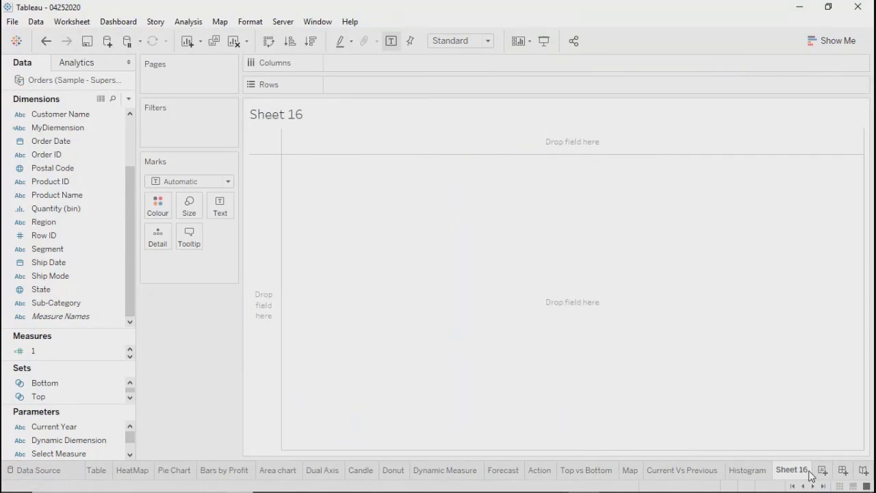
pyautogui.click(751, 469)
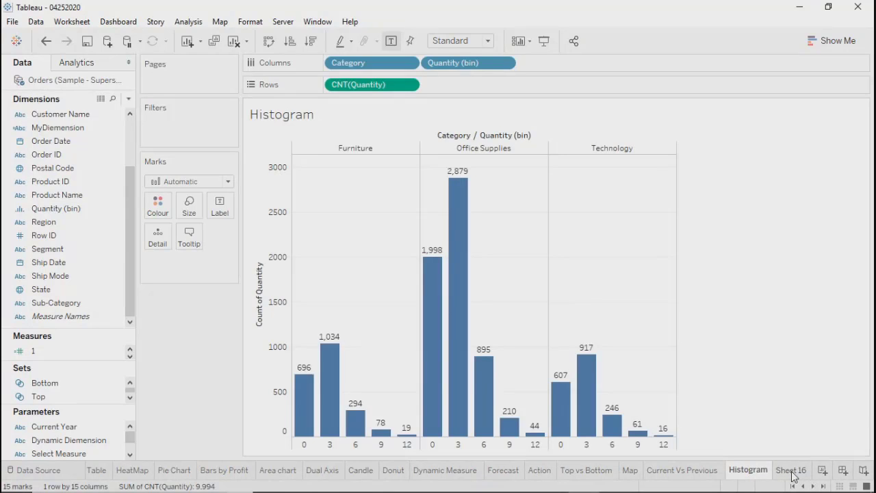
pyautogui.click(792, 471)
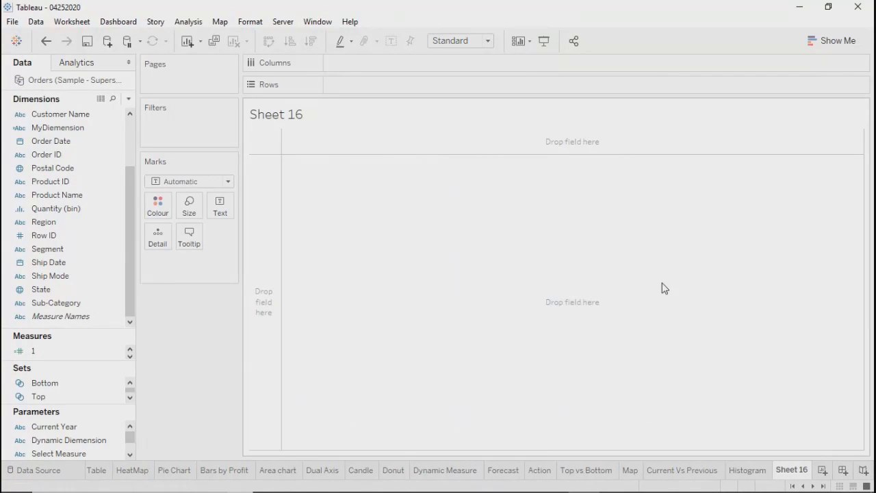
# Find the State dimension in the data fields and place it on Columns of the new worksheet
pyautogui.moveTo(124, 215); pyautogui.dragTo(127, 141)
pyautogui.click(40, 170)
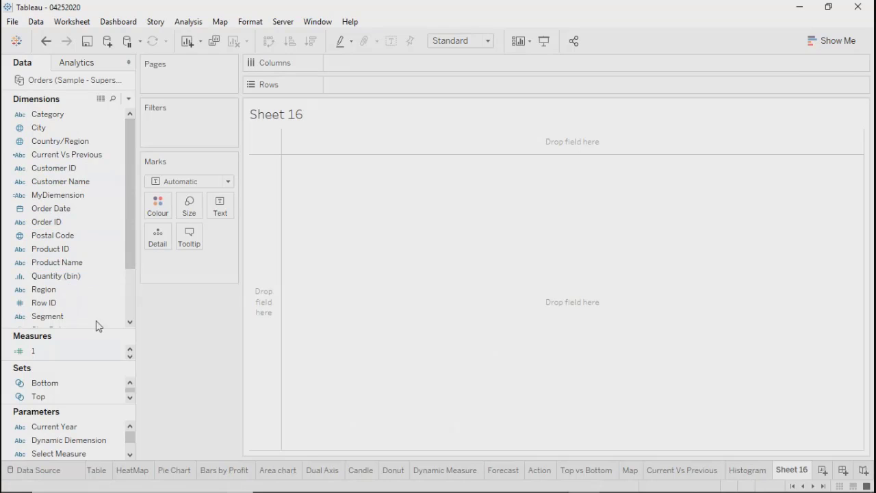
pyautogui.moveTo(85, 331); pyautogui.dragTo(89, 273)
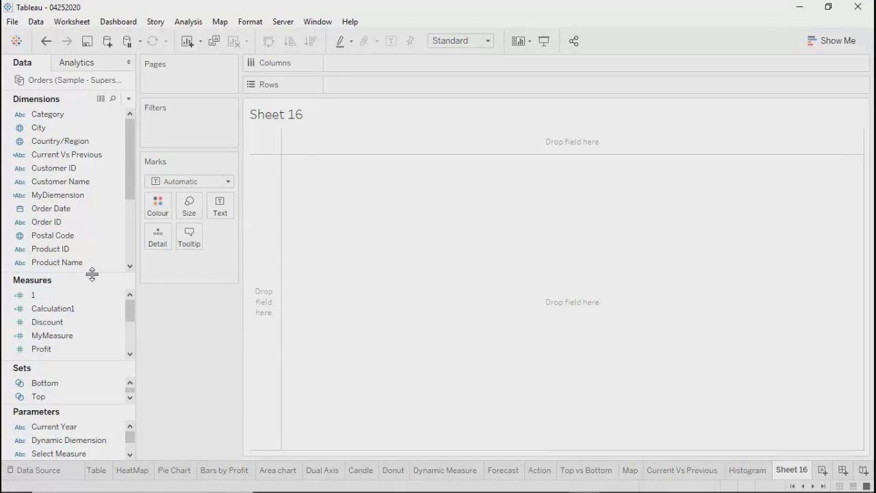
pyautogui.moveTo(130, 190); pyautogui.dragTo(145, 155)
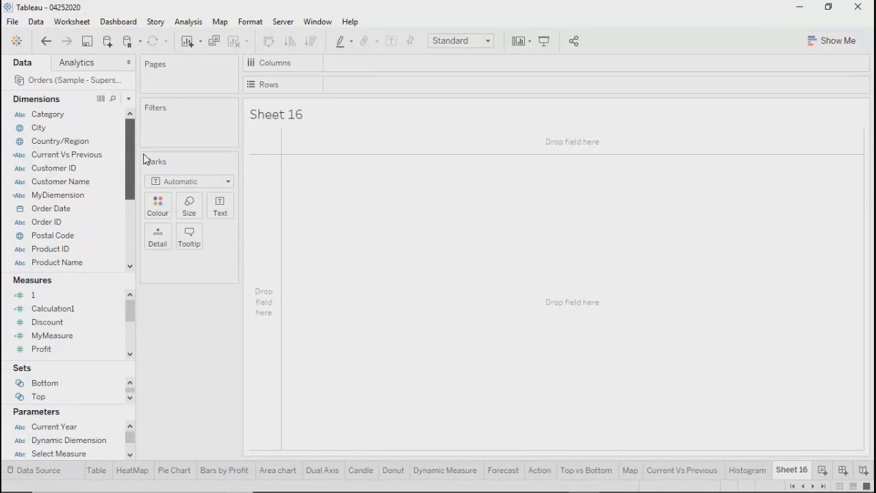
pyautogui.scroll(-3, 126, 256)
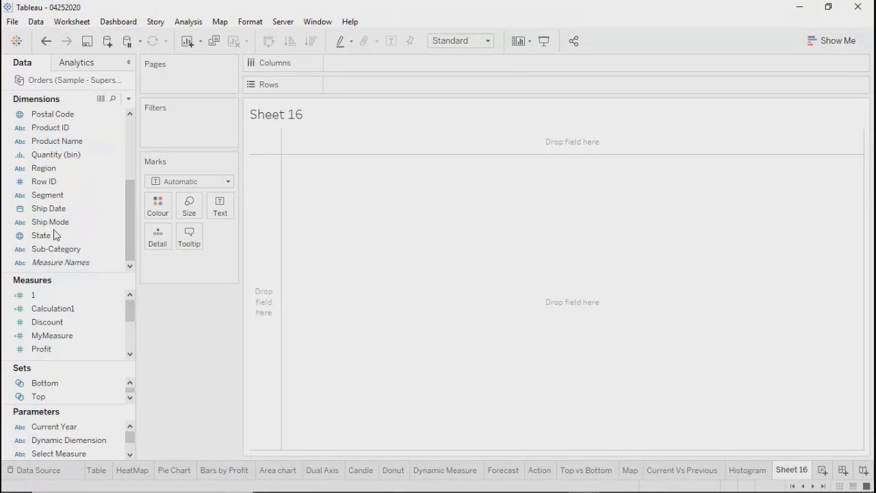
pyautogui.click(56, 248)
pyautogui.moveTo(56, 244); pyautogui.dragTo(362, 69)
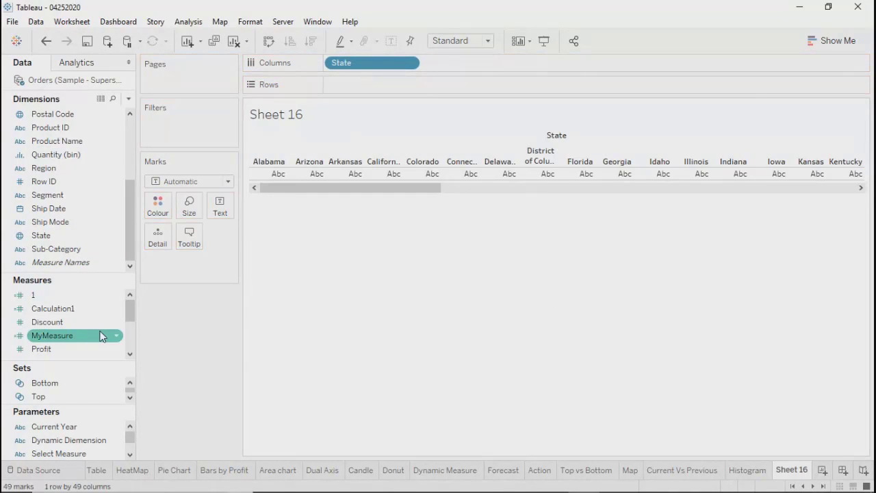
# Place Sales on Rows and sort the states in descending order of Sales
pyautogui.moveTo(132, 313); pyautogui.dragTo(130, 327)
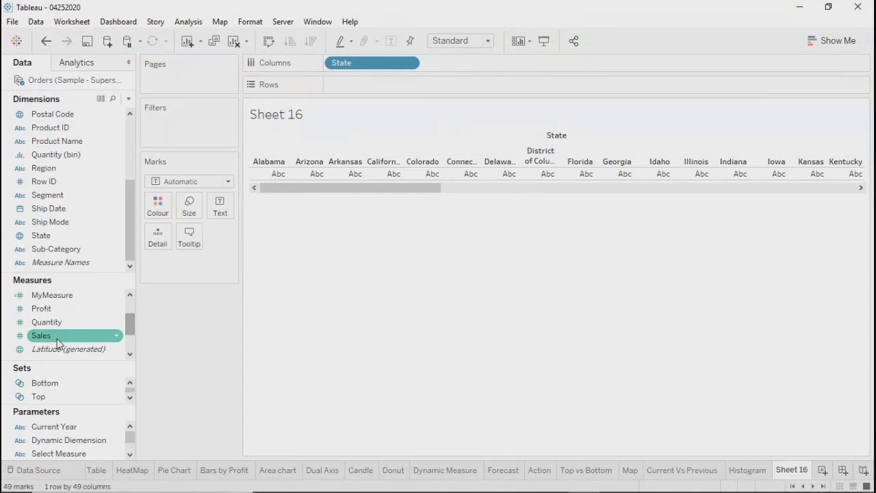
pyautogui.moveTo(56, 335); pyautogui.dragTo(359, 91)
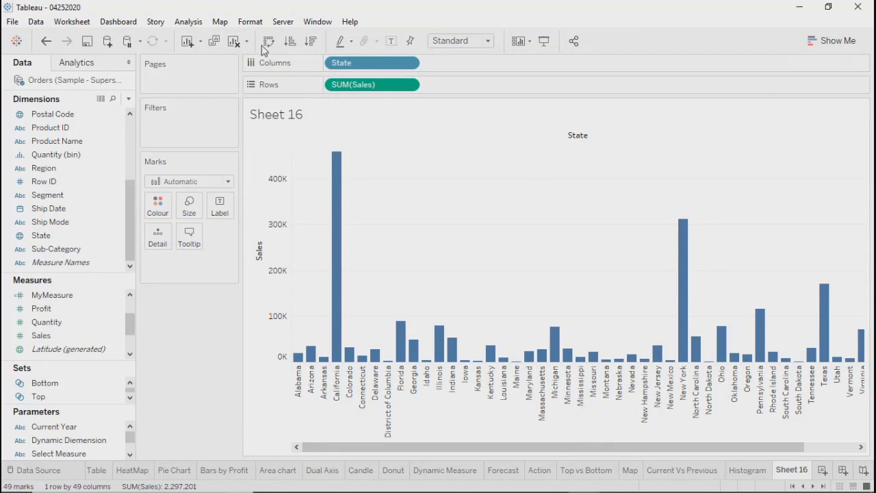
pyautogui.click(289, 44)
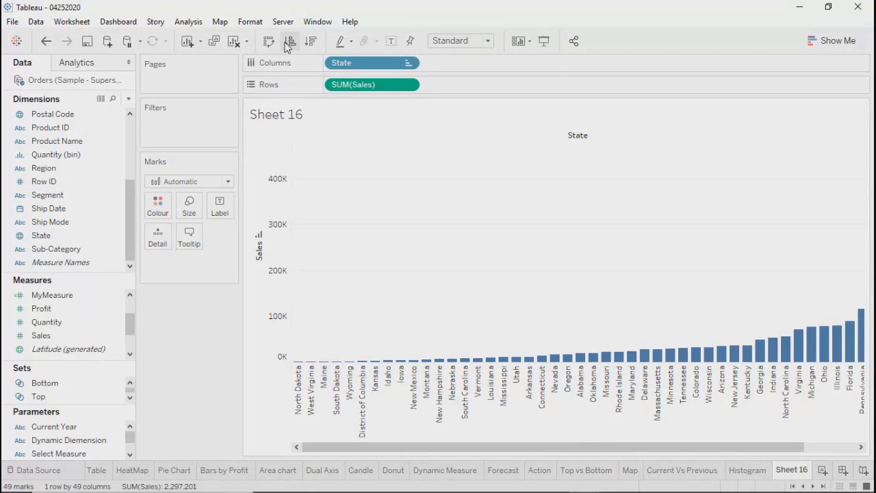
pyautogui.click(311, 41)
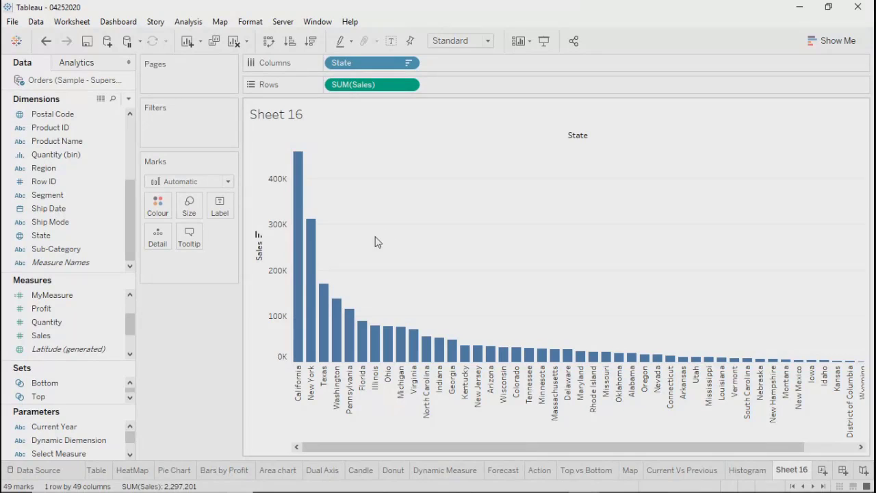
pyautogui.moveTo(299, 182)
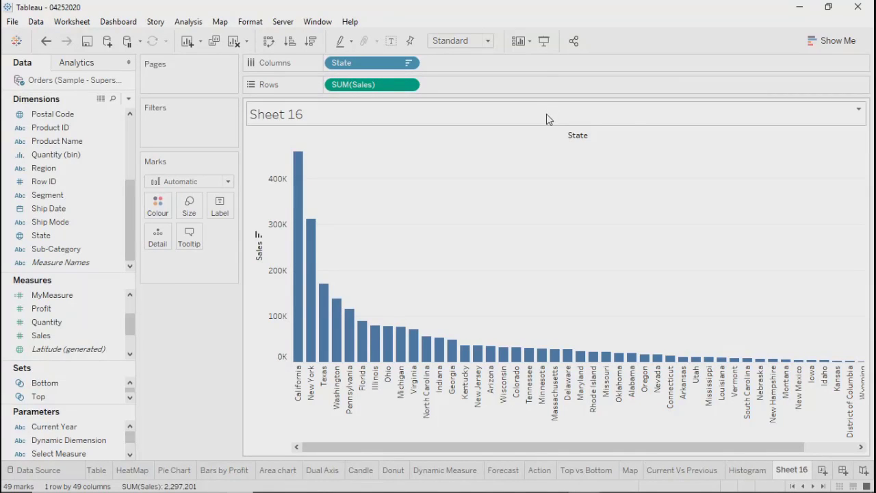
# Format the worksheet title with light beige shading and the thinnest solid border
pyautogui.rightClick(547, 114)
pyautogui.click(568, 172)
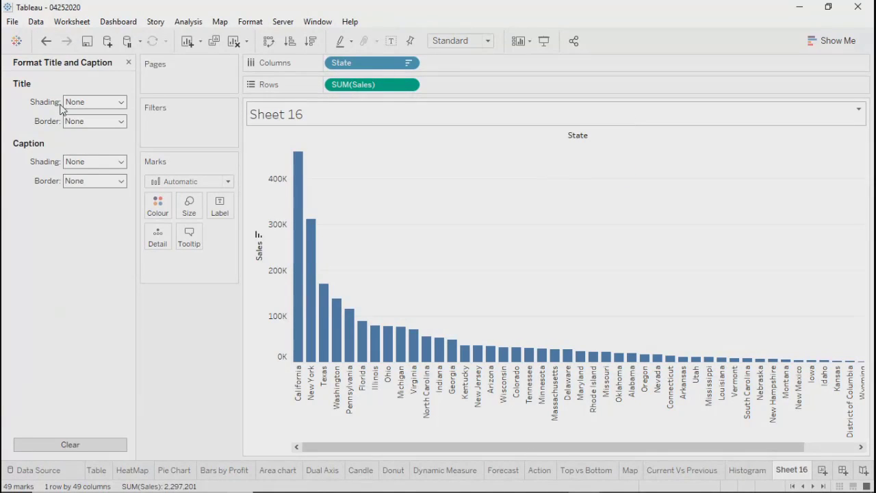
pyautogui.click(82, 103)
pyautogui.click(72, 195)
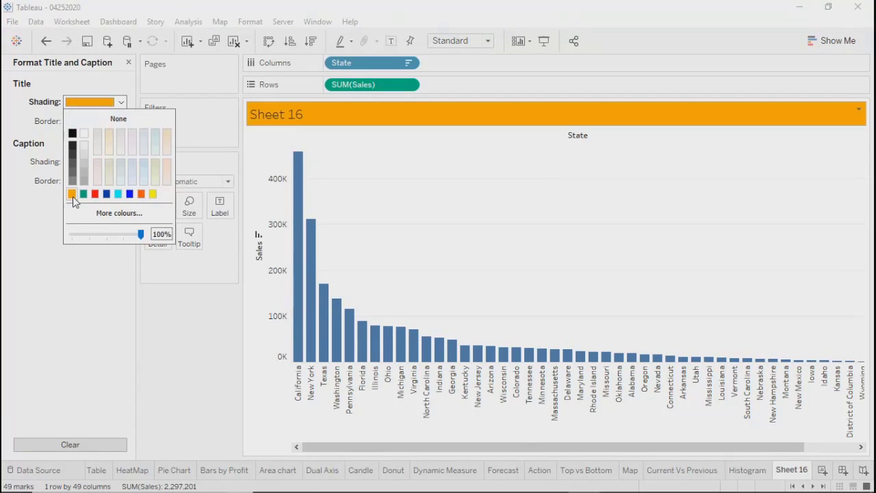
pyautogui.click(167, 134)
pyautogui.click(53, 123)
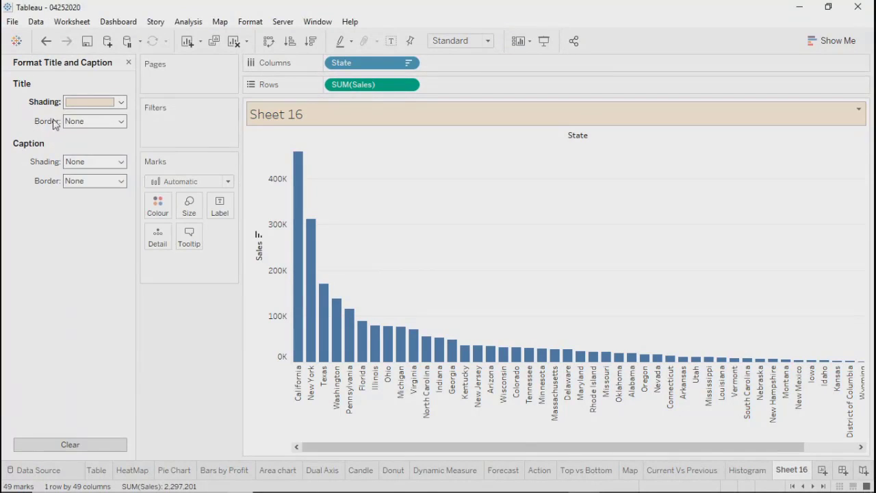
pyautogui.click(94, 121)
pyautogui.click(75, 206)
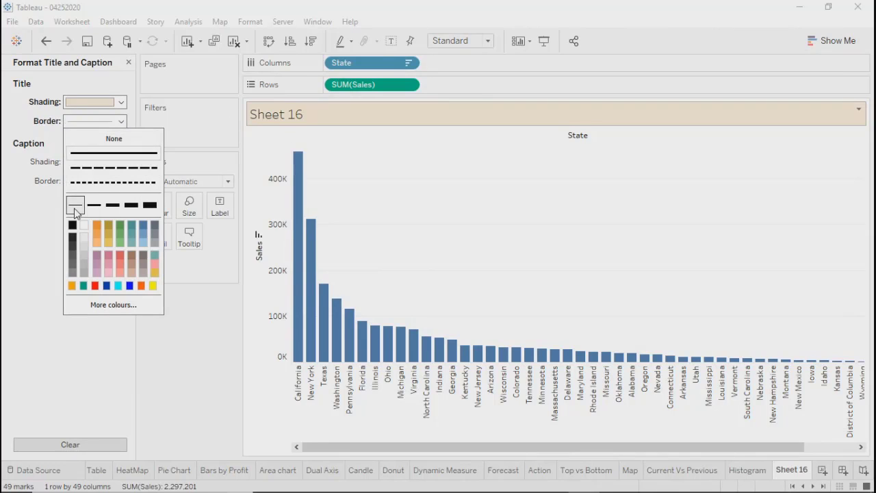
# Centre the sheet name in the title, make it bold, set its font size to 12, and apply the changes
pyautogui.click(434, 116)
pyautogui.doubleClick(435, 115)
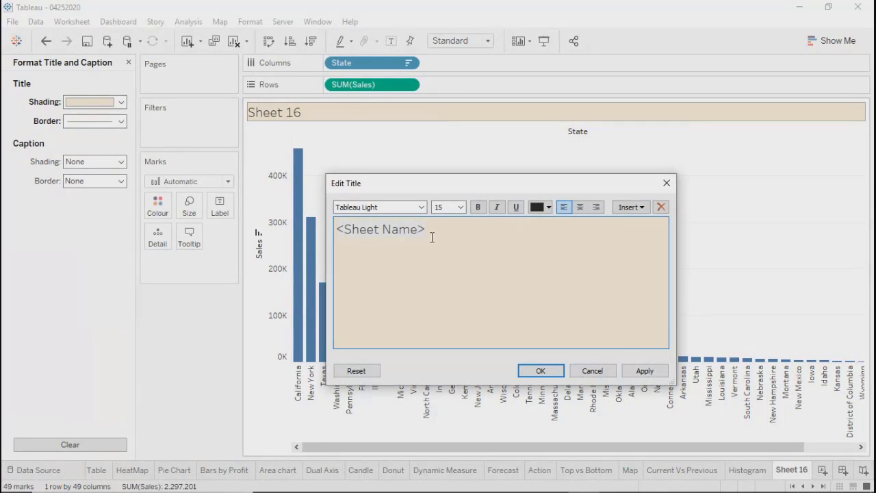
pyautogui.moveTo(432, 237); pyautogui.dragTo(279, 190)
pyautogui.click(580, 207)
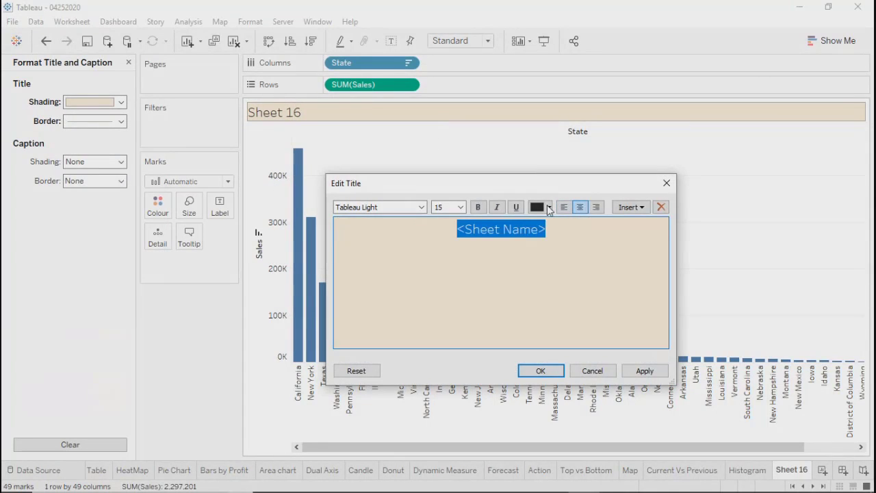
pyautogui.click(477, 207)
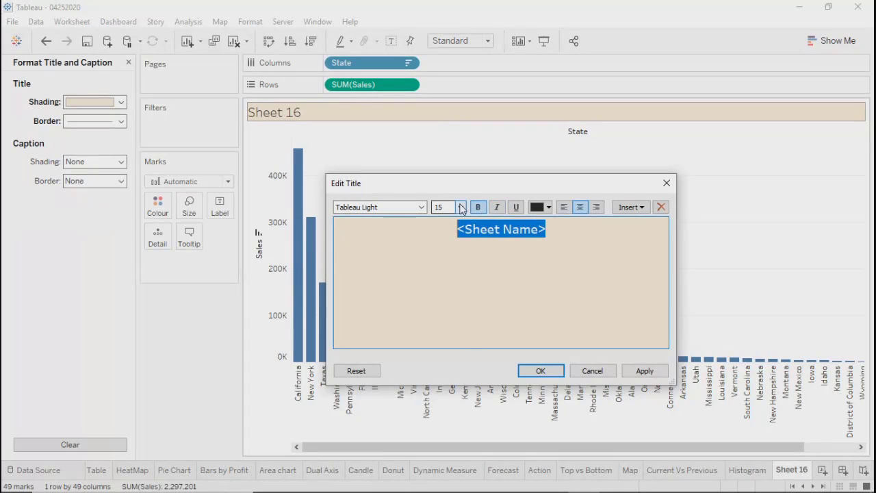
pyautogui.click(462, 208)
pyautogui.click(445, 250)
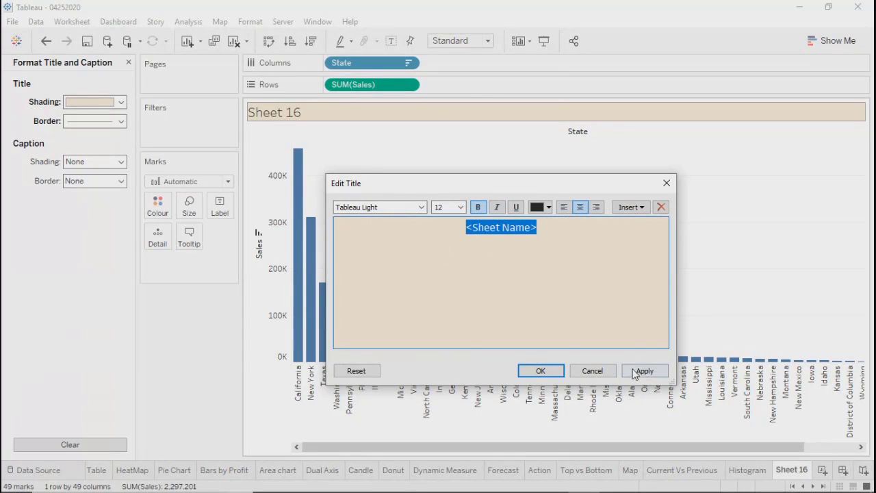
pyautogui.click(637, 370)
pyautogui.click(541, 371)
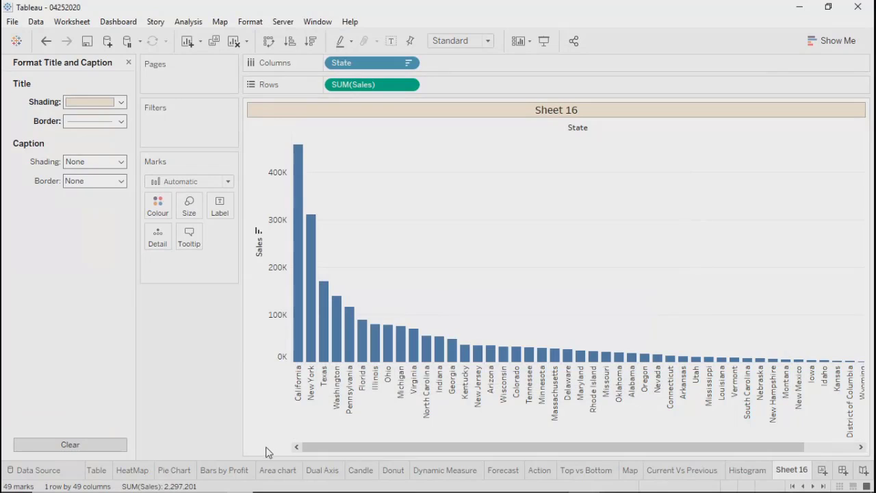
# Clear the Sales axis selection and close the title and caption formatting settings to return to the data fields
pyautogui.rightClick(255, 245)
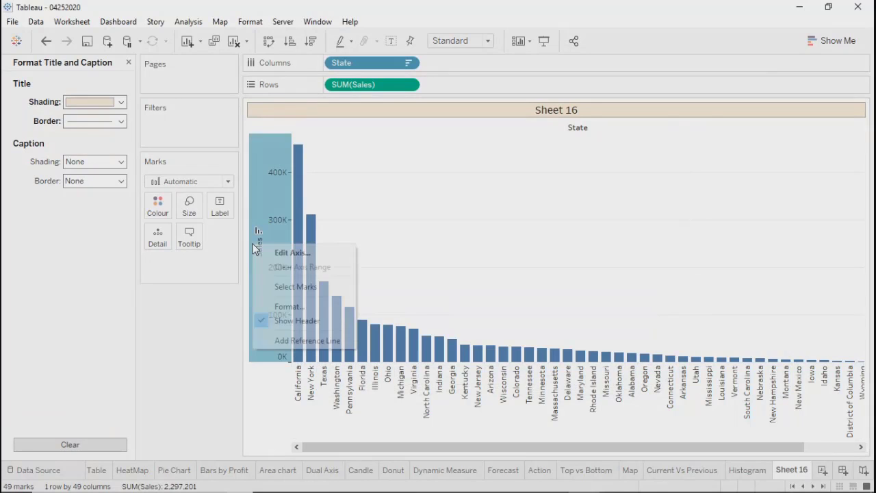
pyautogui.click(545, 179)
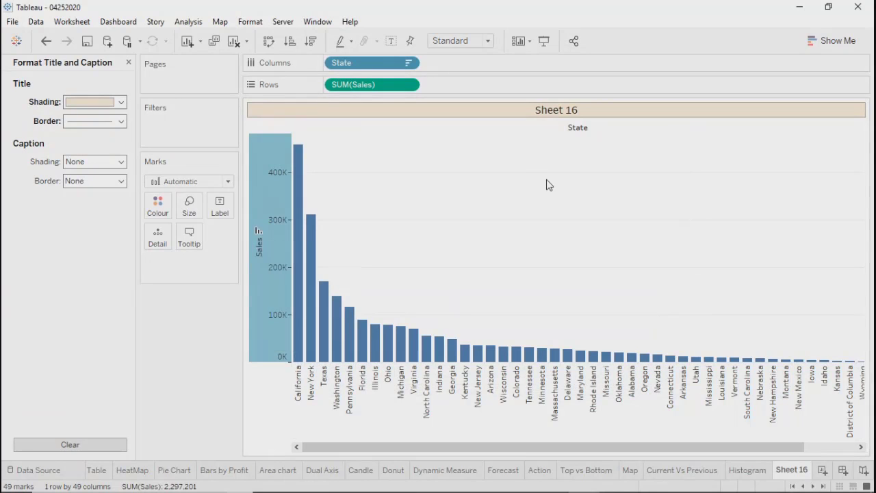
pyautogui.click(128, 62)
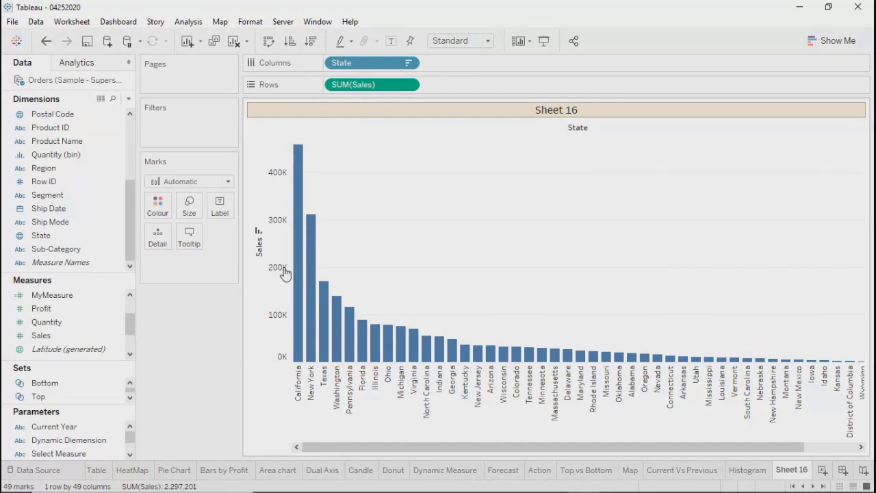
# Show mark labels with the Sales values on all state bars
pyautogui.click(223, 214)
pyautogui.click(247, 235)
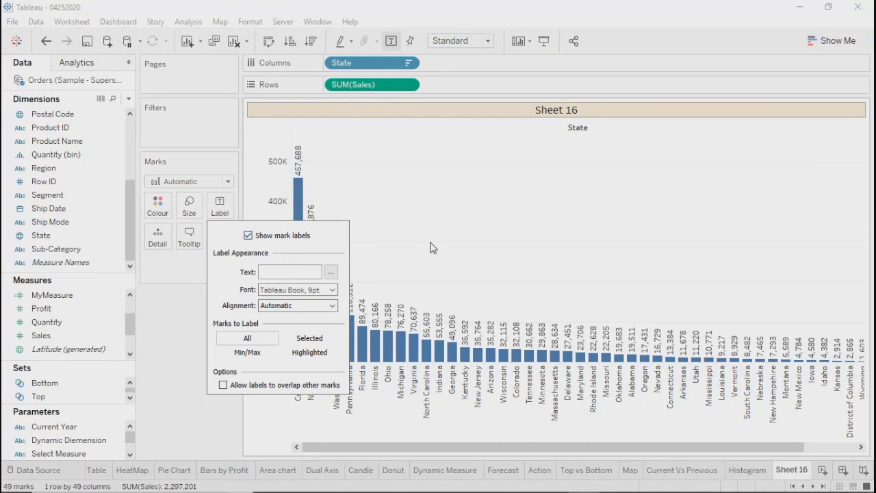
pyautogui.click(433, 247)
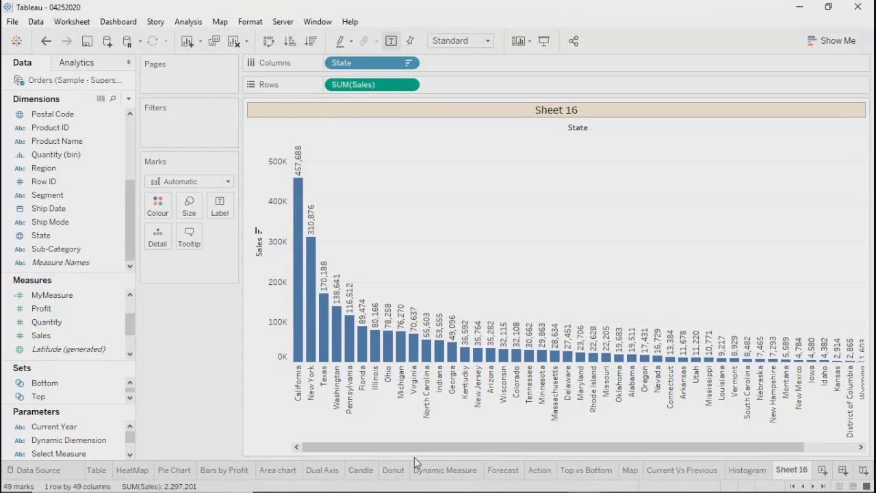
pyautogui.moveTo(415, 445); pyautogui.dragTo(315, 438)
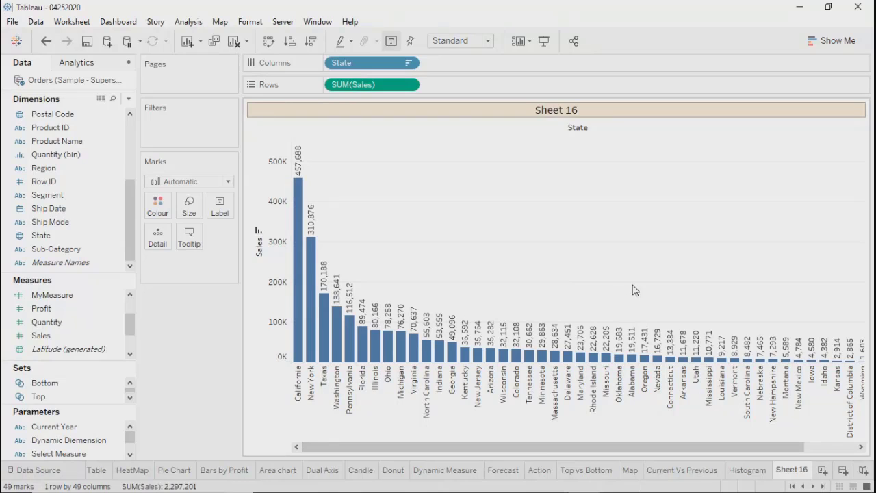
pyautogui.moveTo(588, 447); pyautogui.dragTo(537, 449)
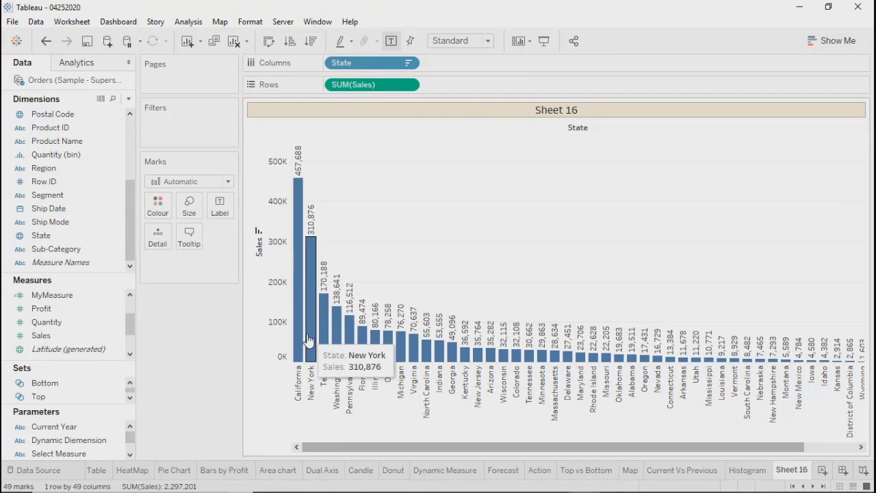
# Add Sales to Rows a second time and combine both Sales measures in a dual-axis chart
pyautogui.moveTo(299, 215)
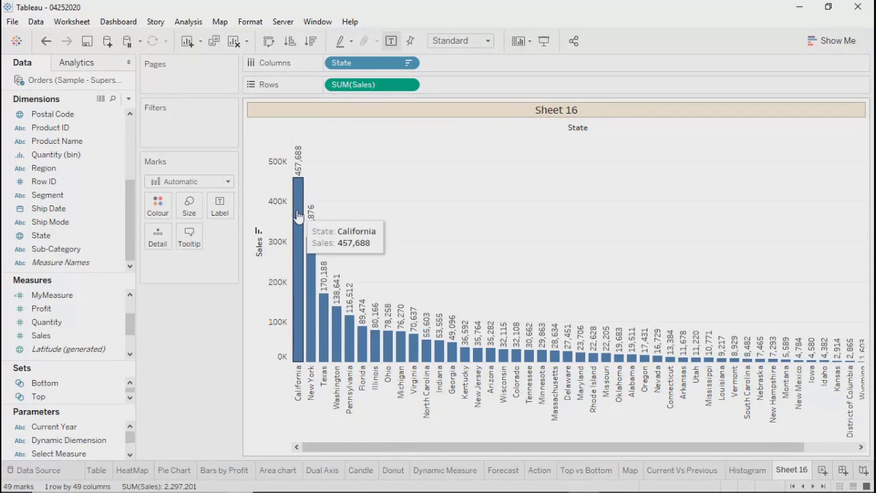
pyautogui.hscroll(5, 602, 407)
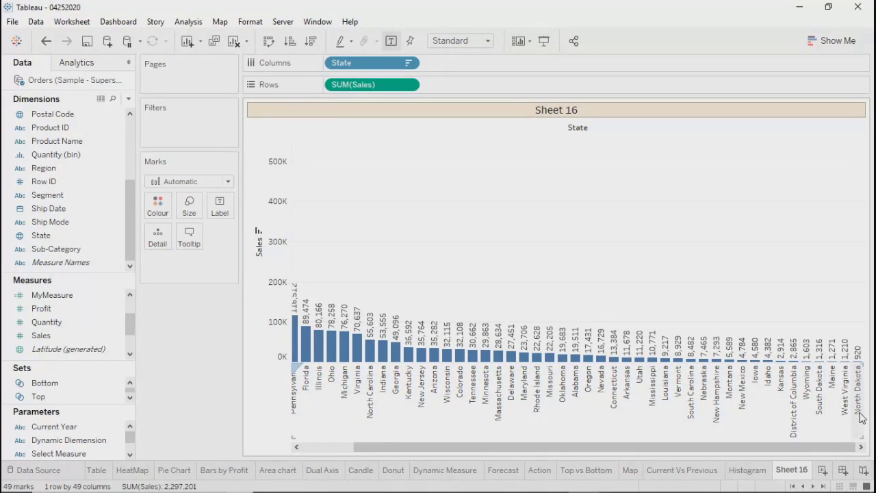
pyautogui.moveTo(831, 447); pyautogui.dragTo(565, 433)
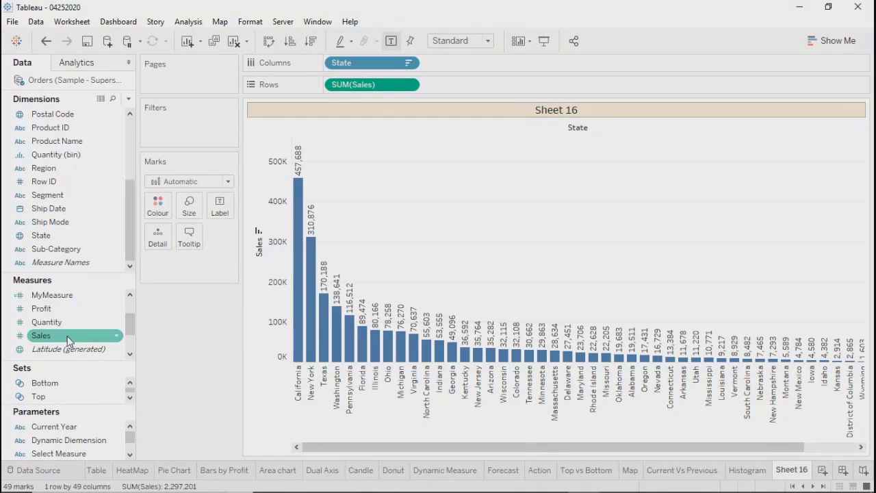
pyautogui.moveTo(67, 339); pyautogui.dragTo(472, 85)
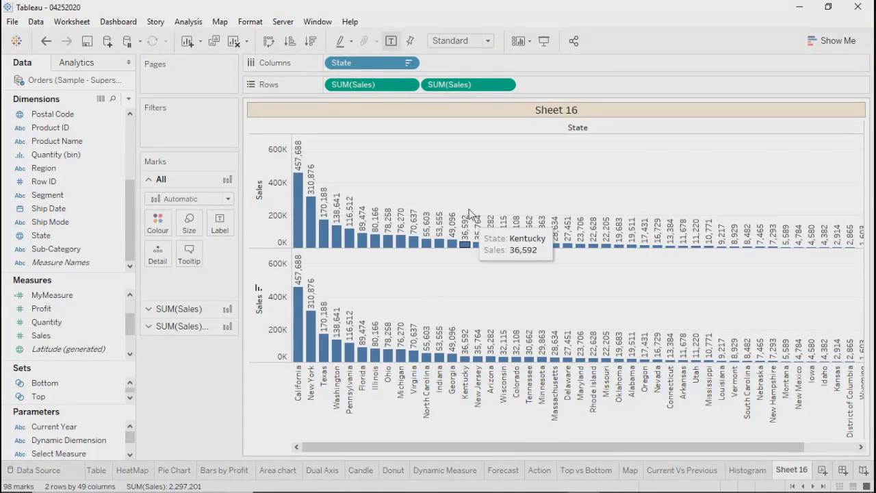
pyautogui.rightClick(269, 300)
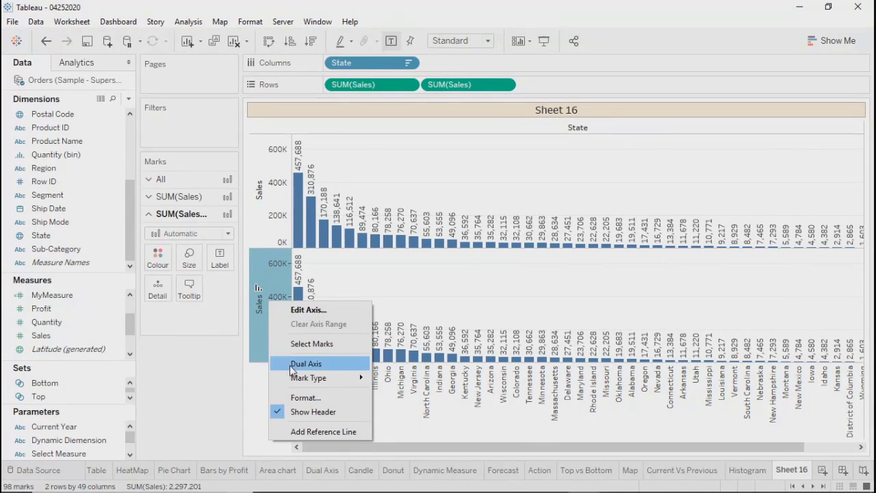
pyautogui.click(306, 364)
pyautogui.click(183, 418)
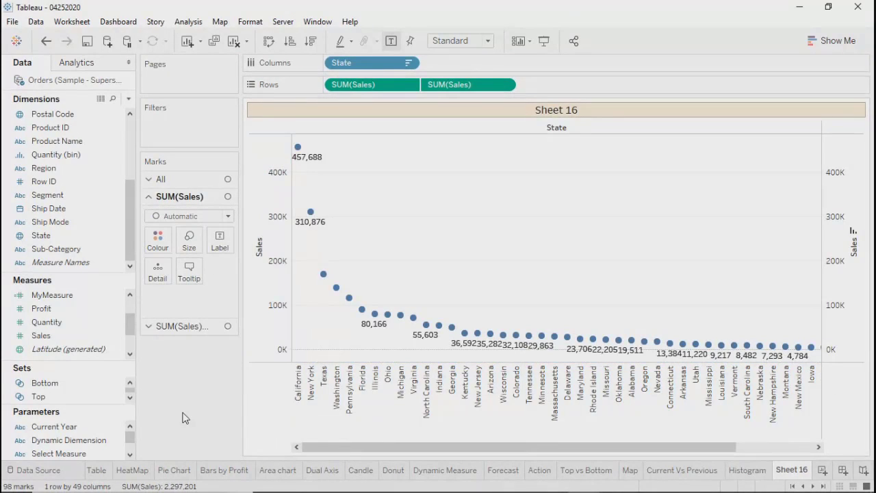
# Set the mark type of the second Sales measure to Bar and of the first one to Line
pyautogui.click(269, 301)
pyautogui.click(182, 326)
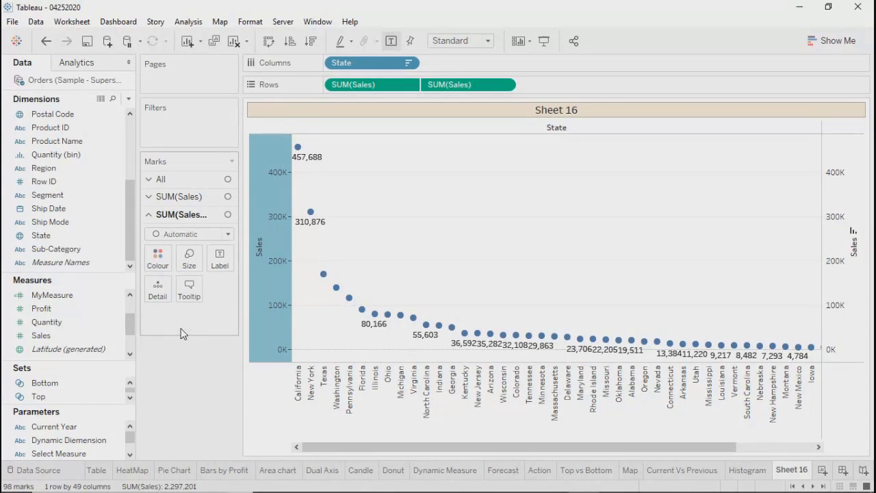
pyautogui.click(180, 234)
pyautogui.click(165, 260)
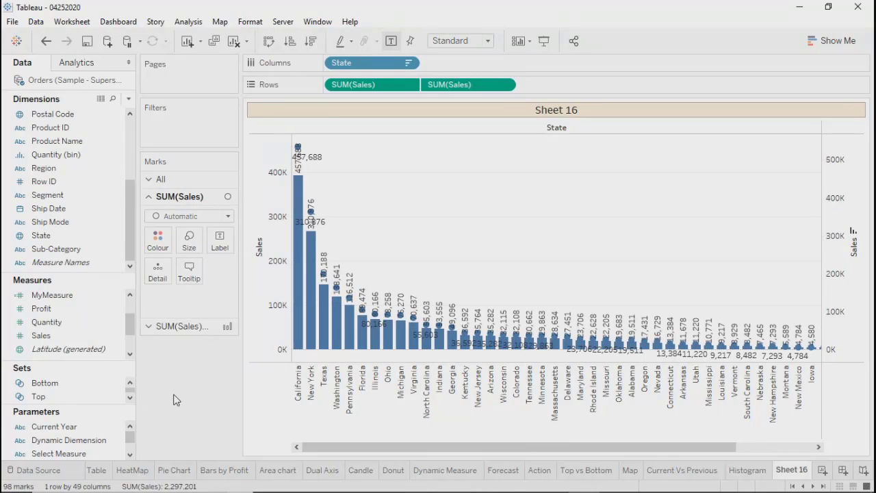
pyautogui.click(186, 222)
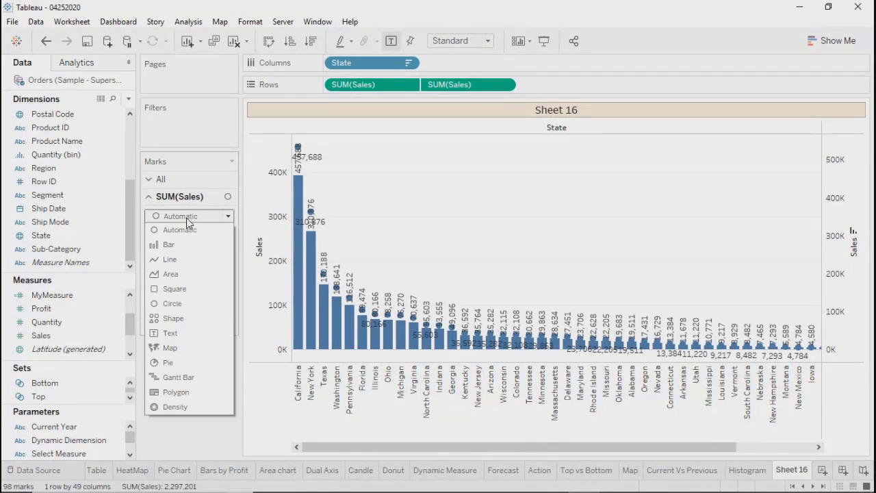
pyautogui.click(164, 266)
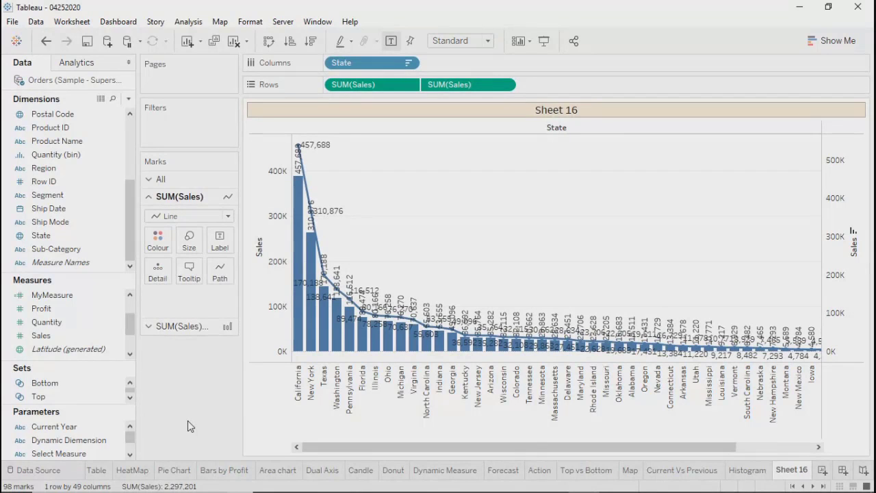
# Hide the mark labels on the Sales line while keeping those on the bars
pyautogui.click(219, 240)
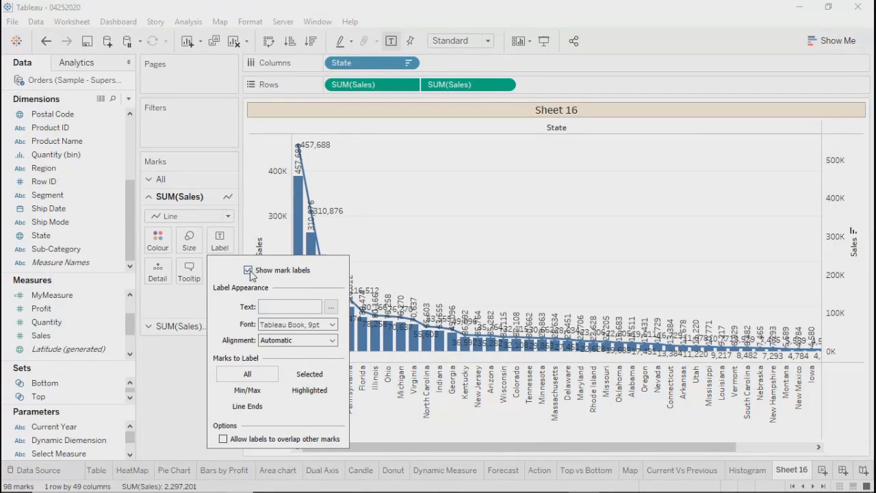
pyautogui.click(248, 271)
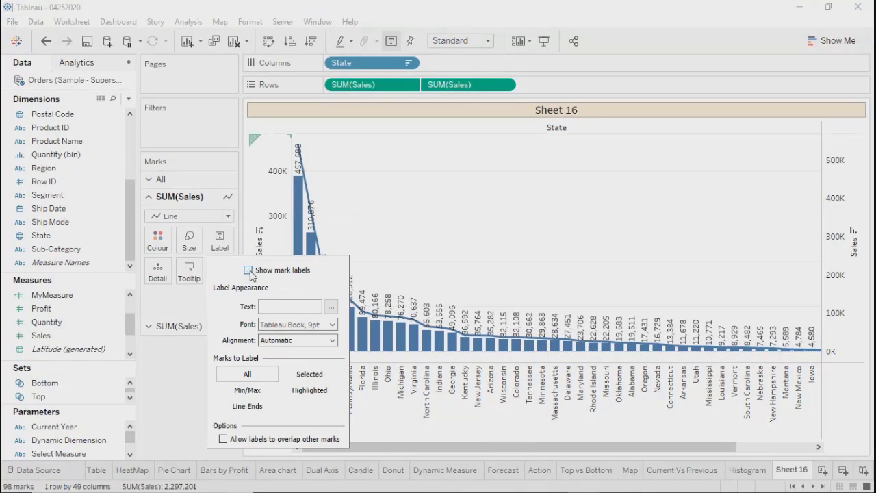
pyautogui.click(165, 405)
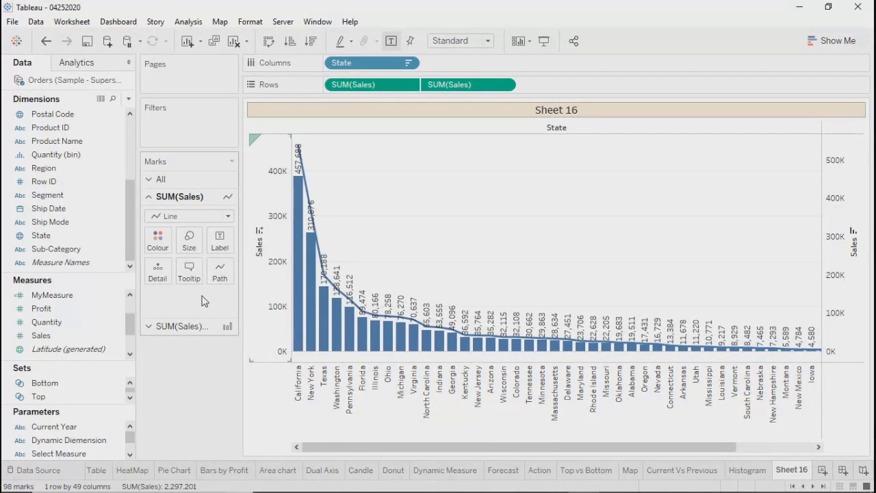
# Add a Running Total table calculation to the first Sales measure in Rows, which is drawn as a line
pyautogui.moveTo(312, 266)
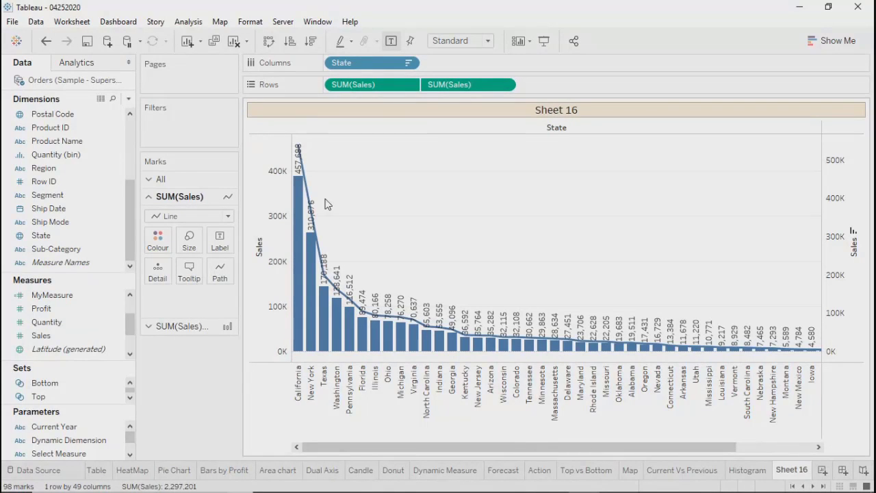
pyautogui.moveTo(304, 174)
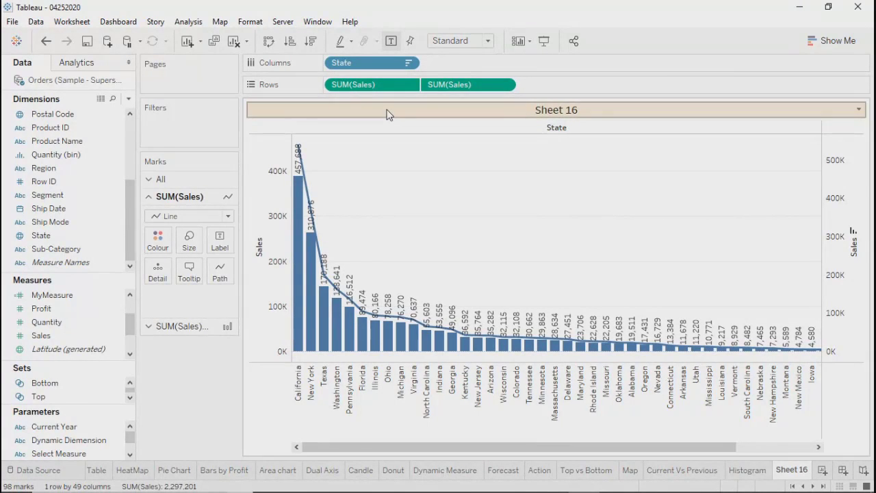
pyautogui.click(458, 85)
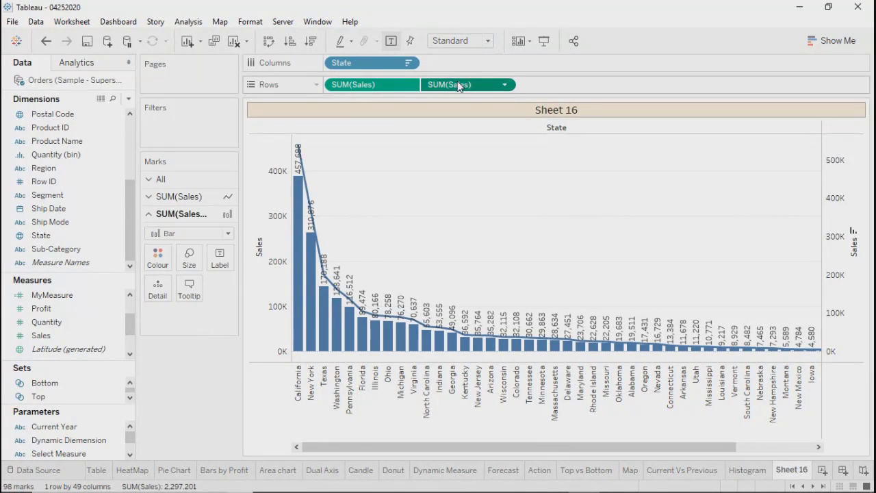
pyautogui.click(396, 85)
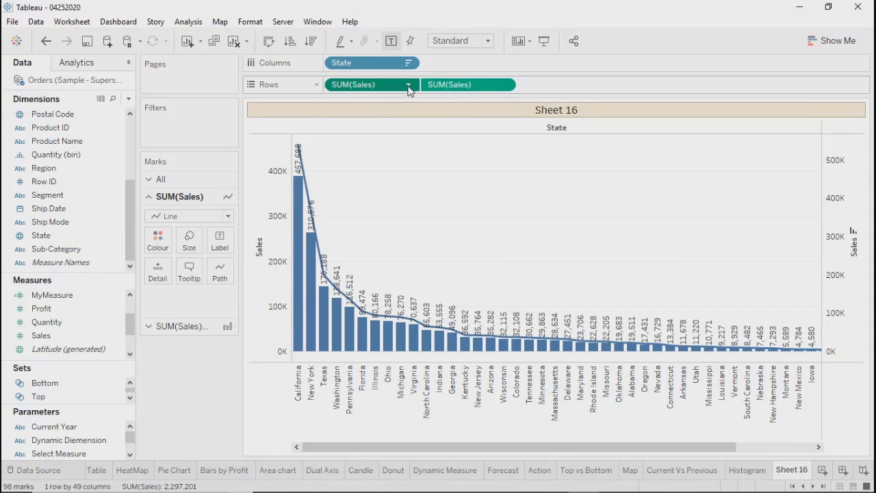
pyautogui.click(409, 85)
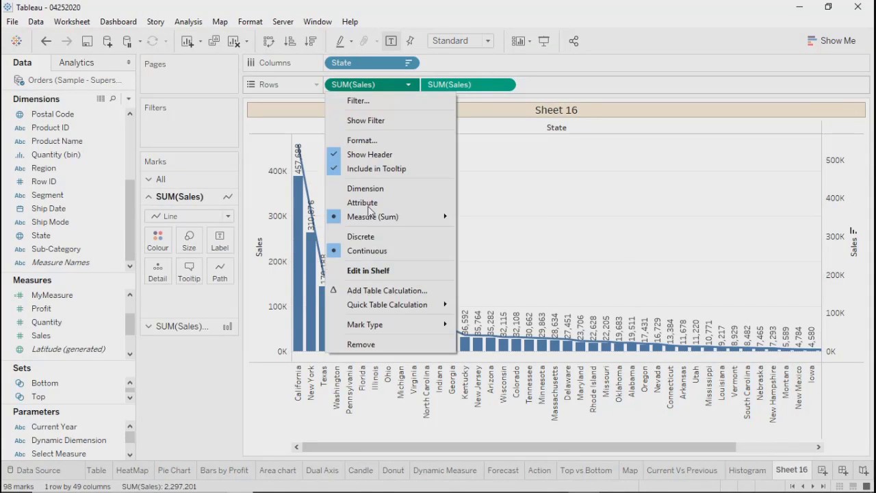
pyautogui.click(385, 290)
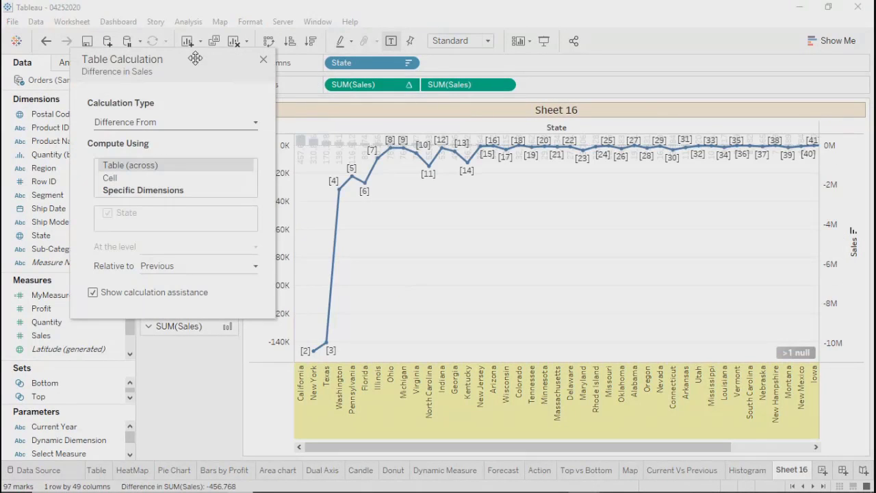
pyautogui.moveTo(196, 58); pyautogui.dragTo(284, 118)
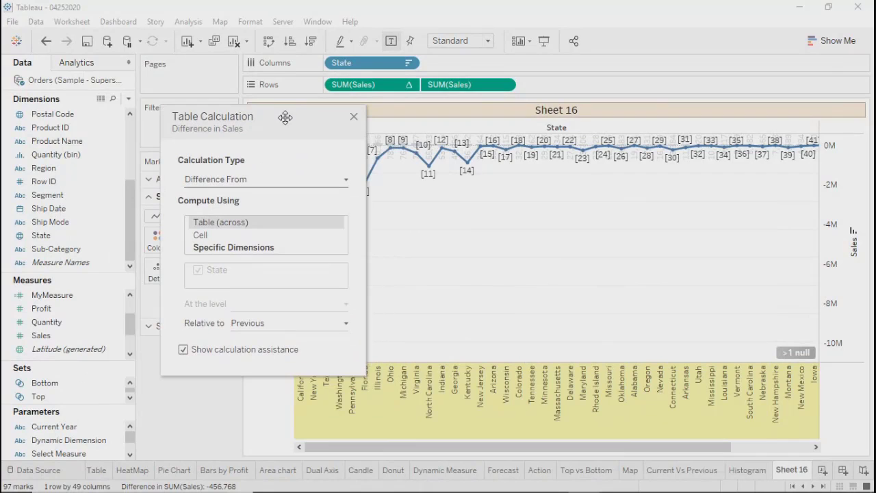
pyautogui.click(246, 182)
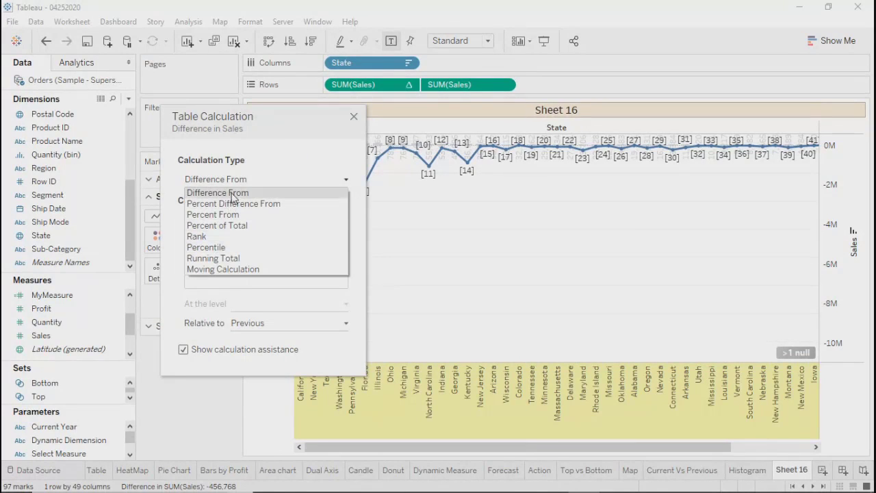
pyautogui.click(213, 260)
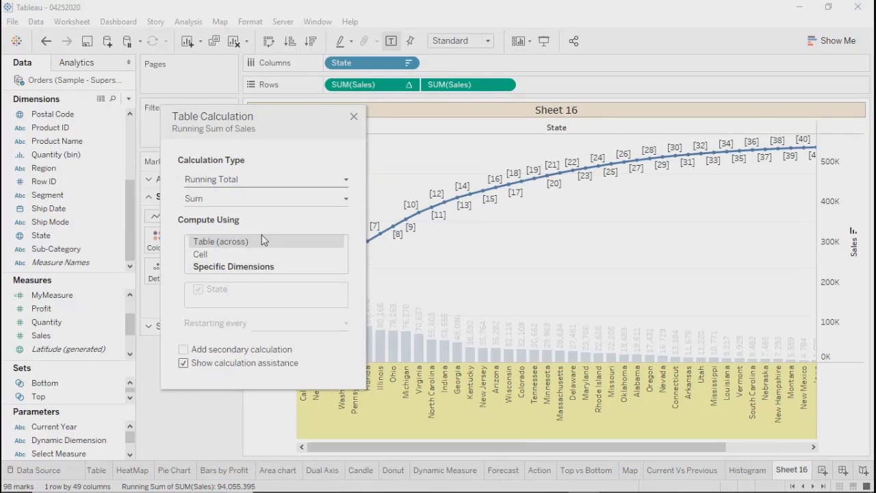
pyautogui.click(203, 402)
pyautogui.click(354, 118)
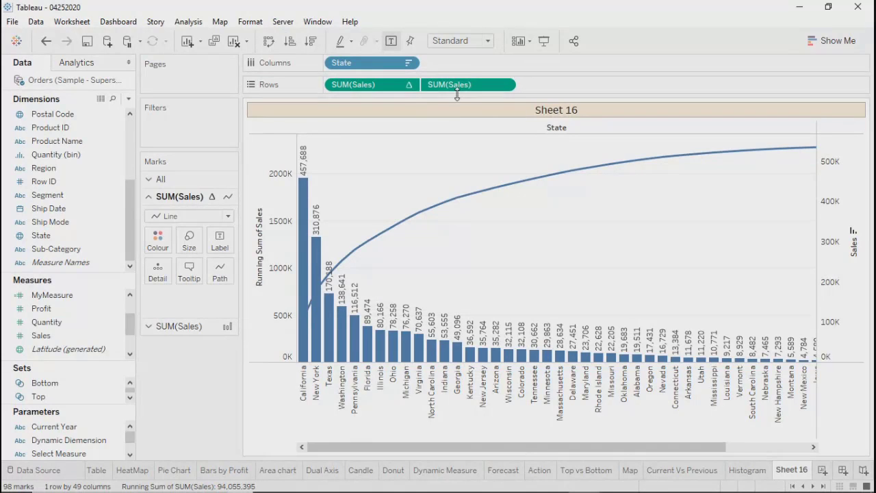
# Place the running-total Sales measure after the plain Sales measure in Rows and copy it onto the line's labels
pyautogui.moveTo(370, 90); pyautogui.dragTo(597, 91)
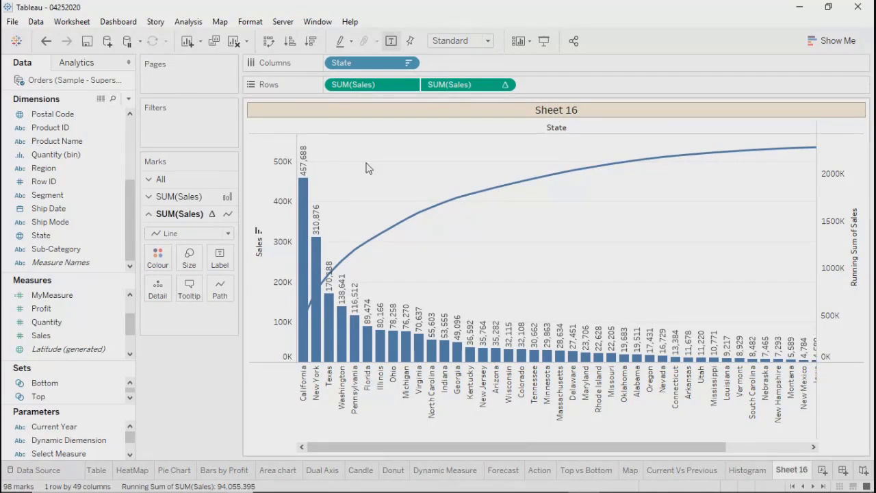
pyautogui.moveTo(444, 83); pyautogui.dragTo(219, 259)
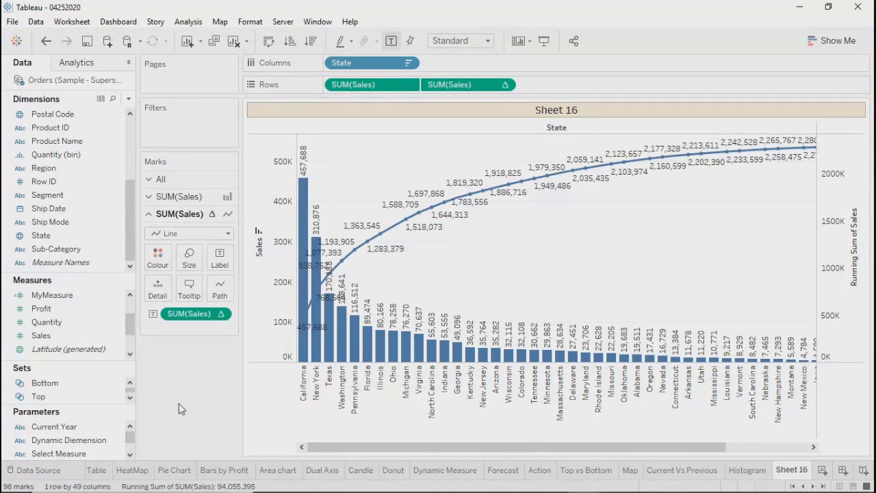
pyautogui.click(222, 314)
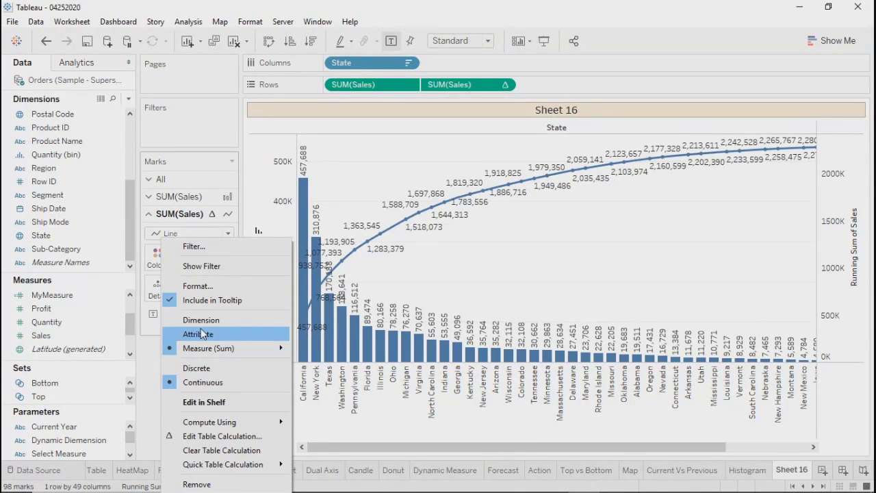
pyautogui.moveTo(211, 427)
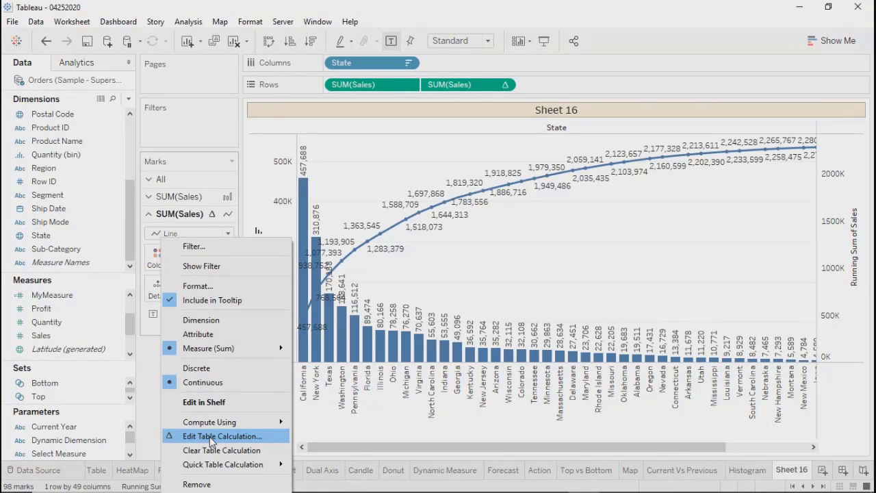
pyautogui.click(425, 268)
pyautogui.moveTo(374, 253)
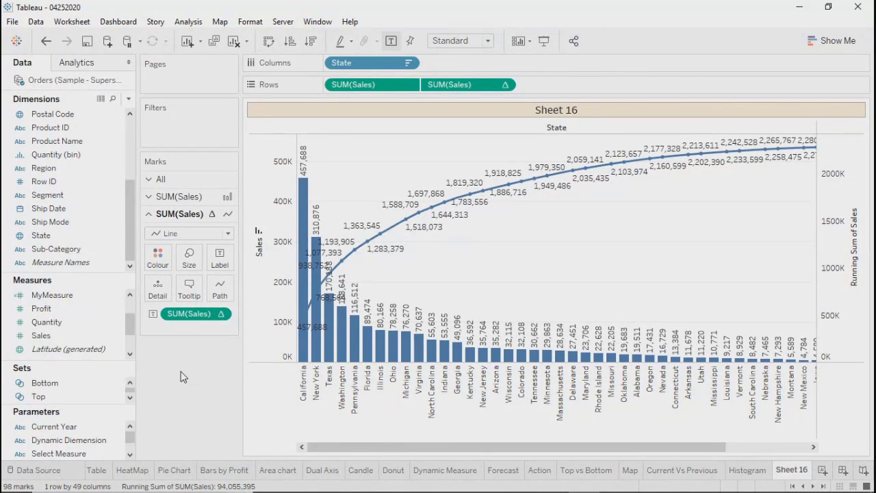
# Change the line label's quick table calculation to Percent of Total and leave no state selected
pyautogui.click(221, 314)
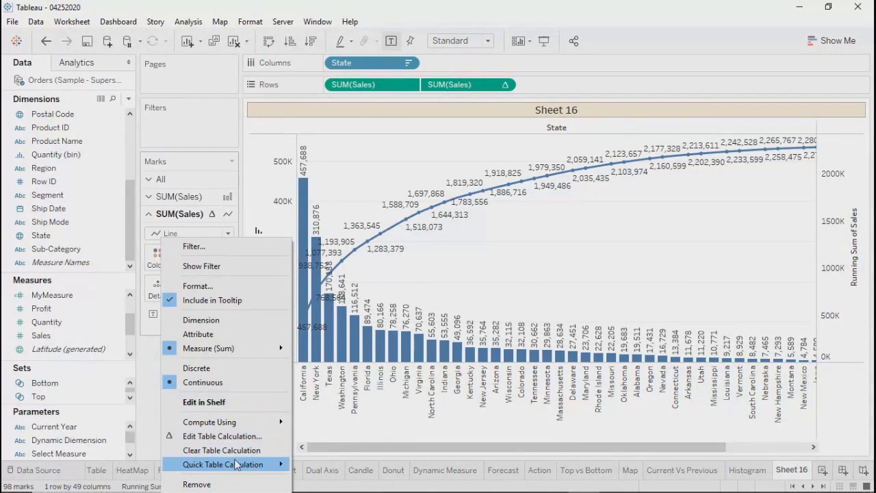
pyautogui.moveTo(236, 466)
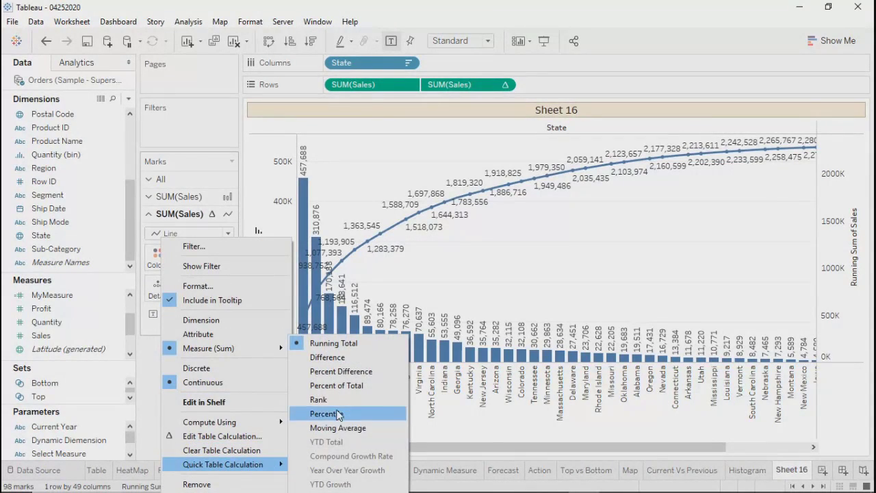
pyautogui.click(338, 389)
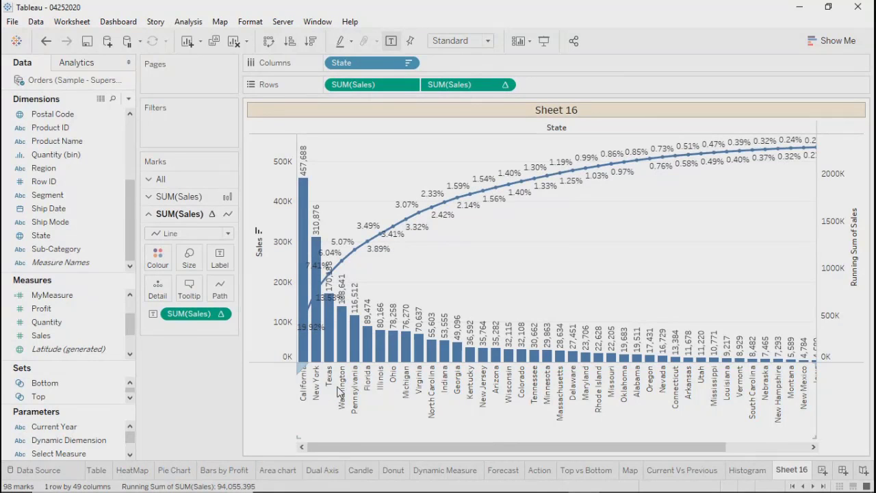
pyautogui.click(340, 390)
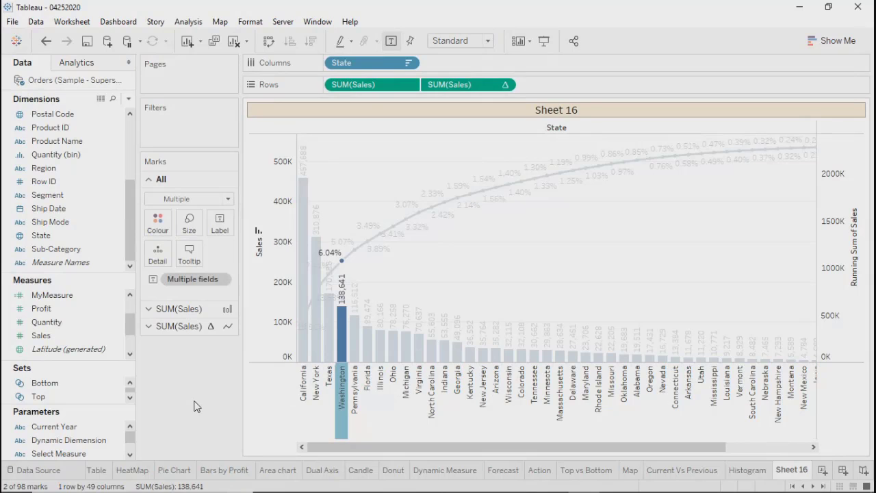
pyautogui.press('Escape')
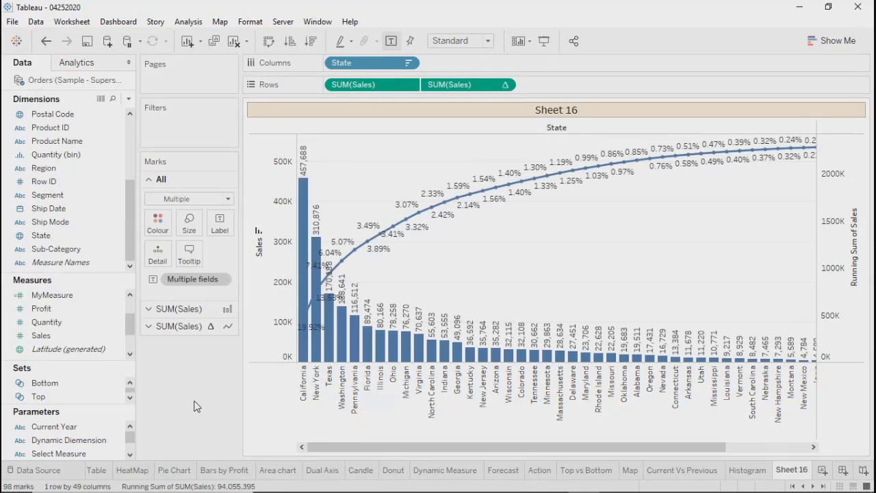
# Show the worksheet in presentation mode and inspect the tooltip of the Illinois point on the line
pyautogui.click(545, 41)
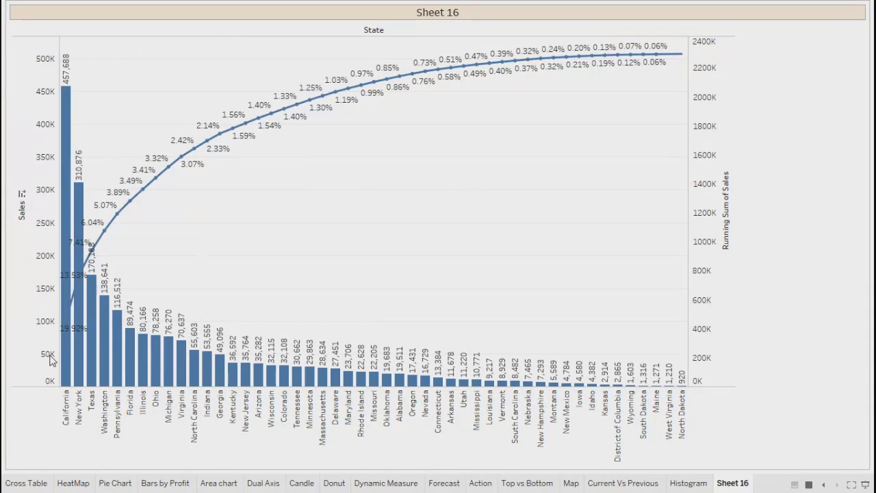
pyautogui.moveTo(146, 195)
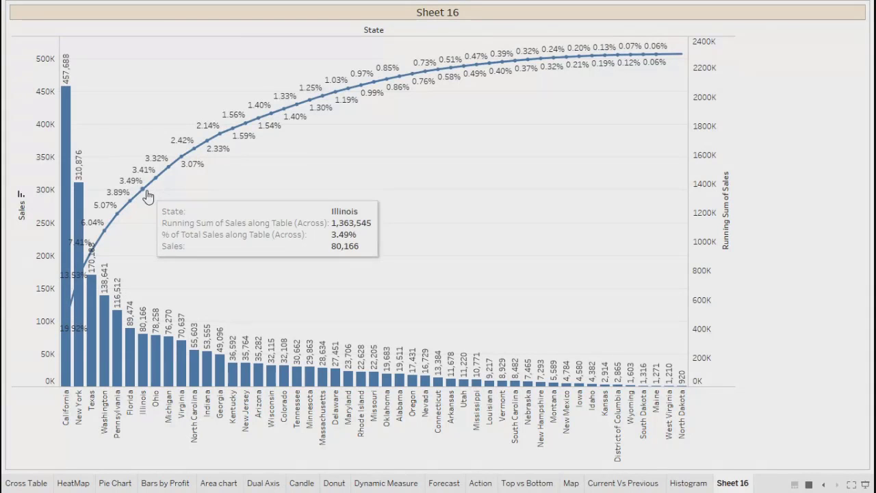
# Inspect the California tooltip, leave presentation mode and switch the order of the two Sales measures in Rows
pyautogui.moveTo(62, 322)
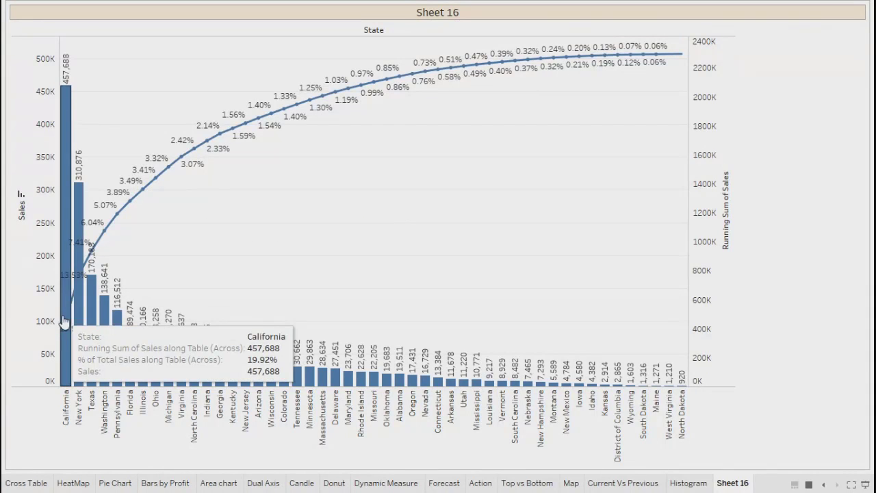
pyautogui.press('Escape')
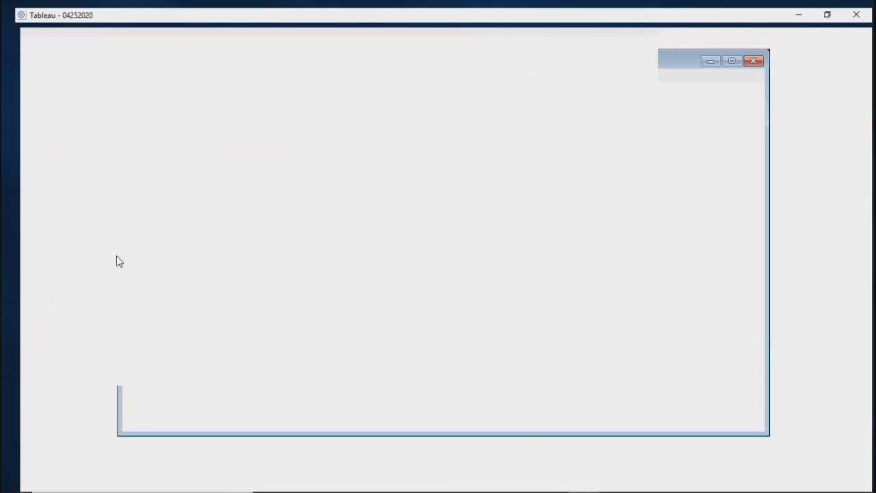
pyautogui.moveTo(378, 85); pyautogui.dragTo(626, 83)
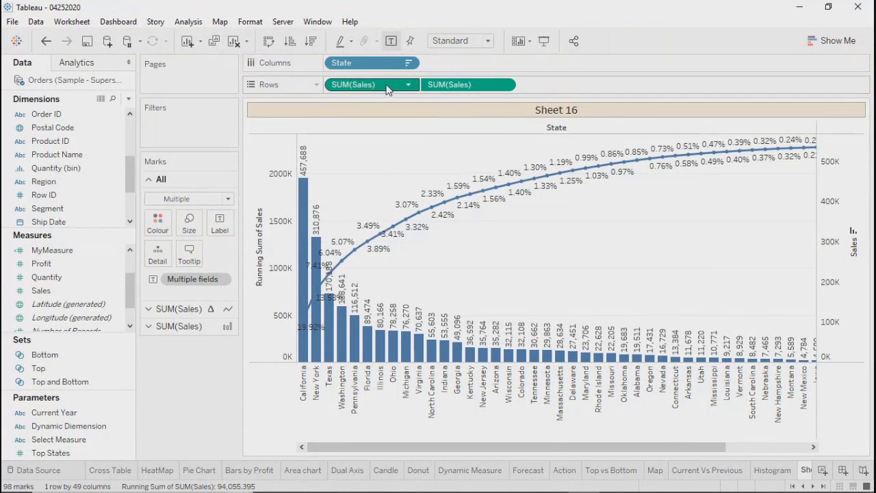
# Colour the running-total line orange and place its measure after the plain Sales measure in Rows
pyautogui.click(175, 308)
pyautogui.click(166, 238)
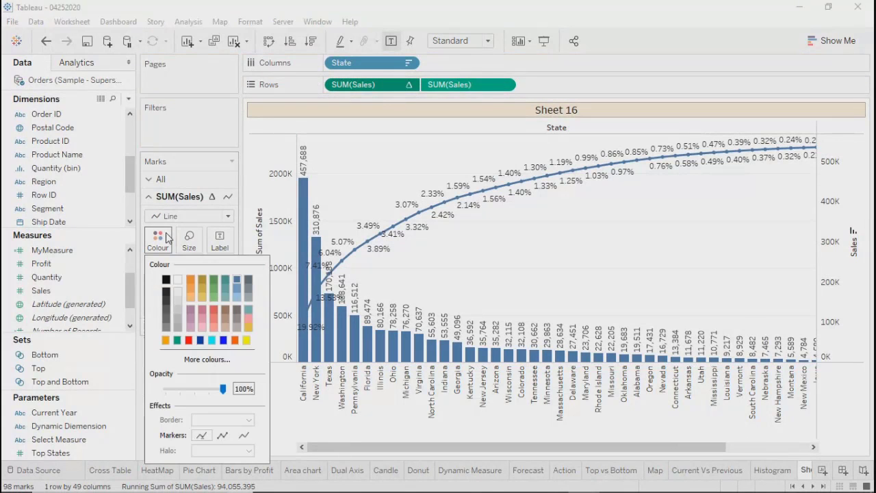
pyautogui.click(191, 280)
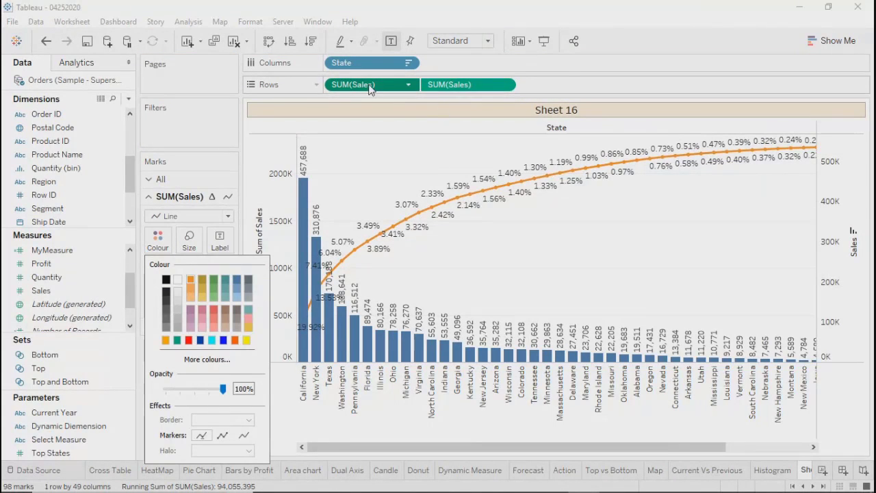
pyautogui.moveTo(369, 84); pyautogui.dragTo(567, 91)
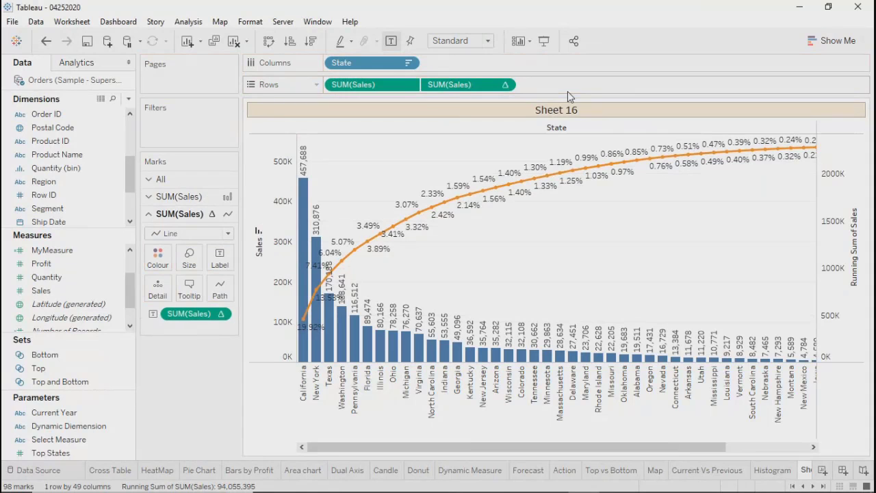
# Inspect the New York tooltip and highlight the Washington and Virginia points on the line in turn, leaving nothing selected
pyautogui.moveTo(317, 366)
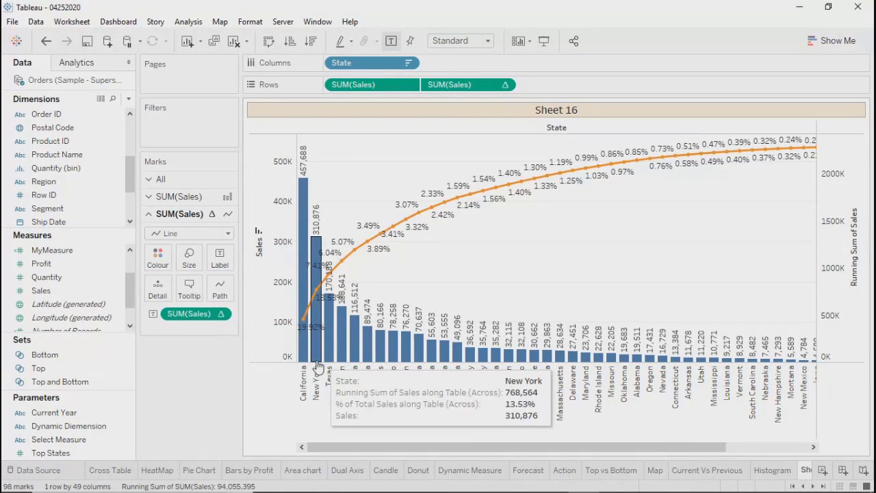
pyautogui.click(341, 262)
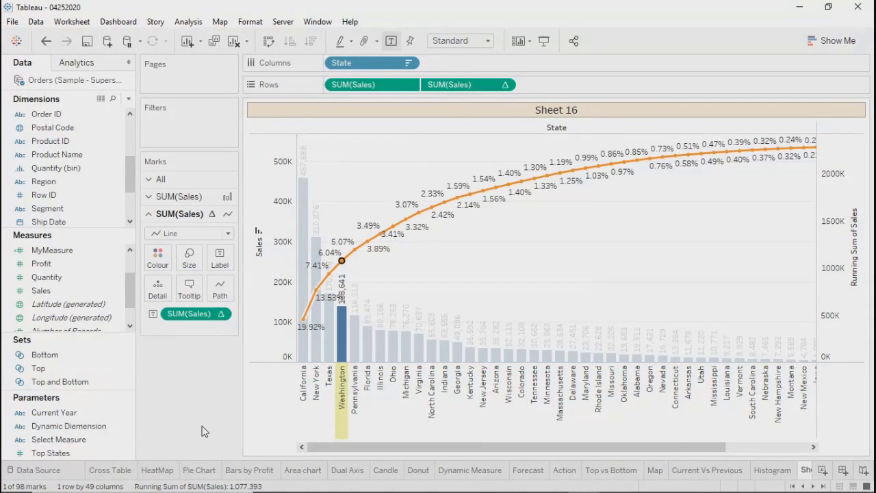
pyautogui.press('Escape')
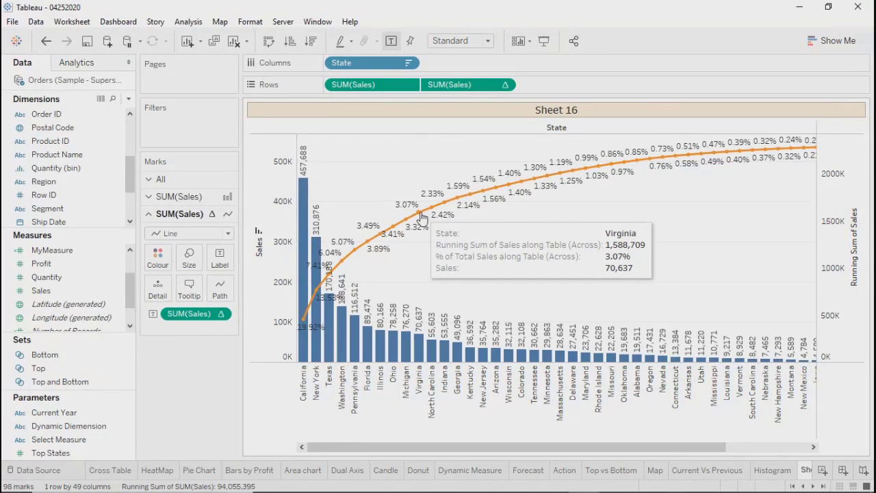
pyautogui.click(421, 215)
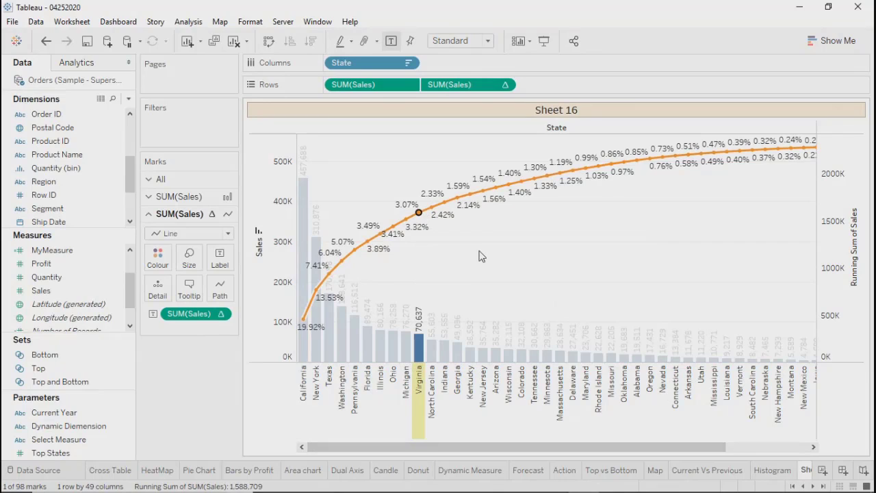
pyautogui.press('Escape')
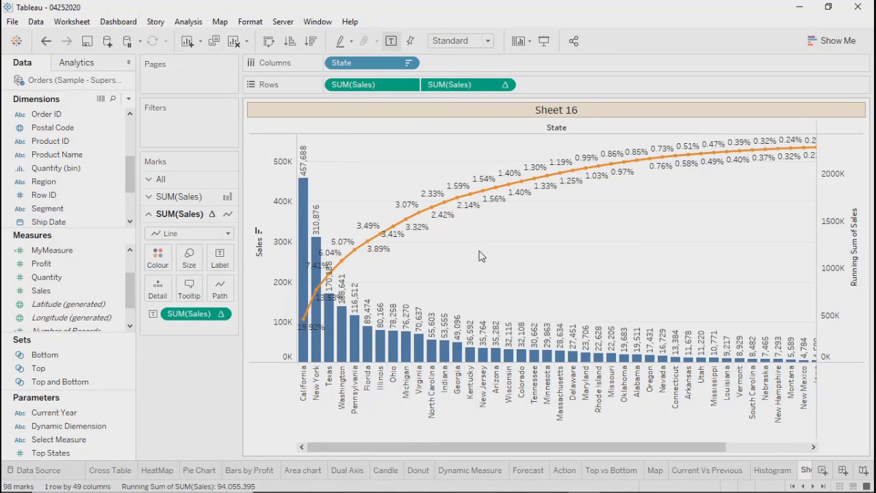
# Synchronise the Running Sum of Sales axis with the Sales axis and hide the headers of both axes
pyautogui.rightClick(829, 239)
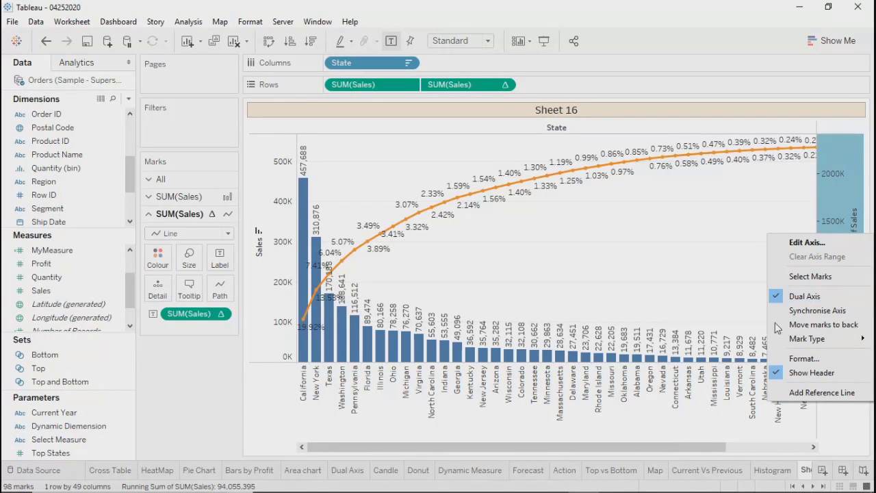
pyautogui.click(805, 312)
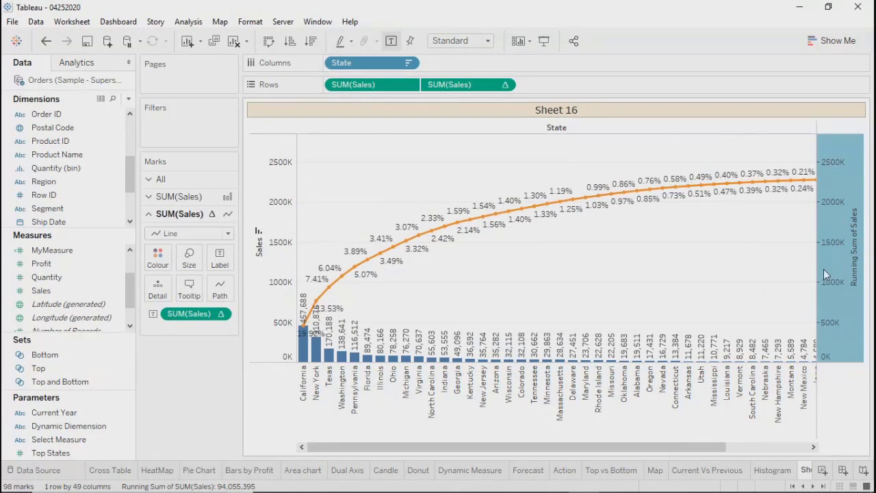
pyautogui.rightClick(826, 231)
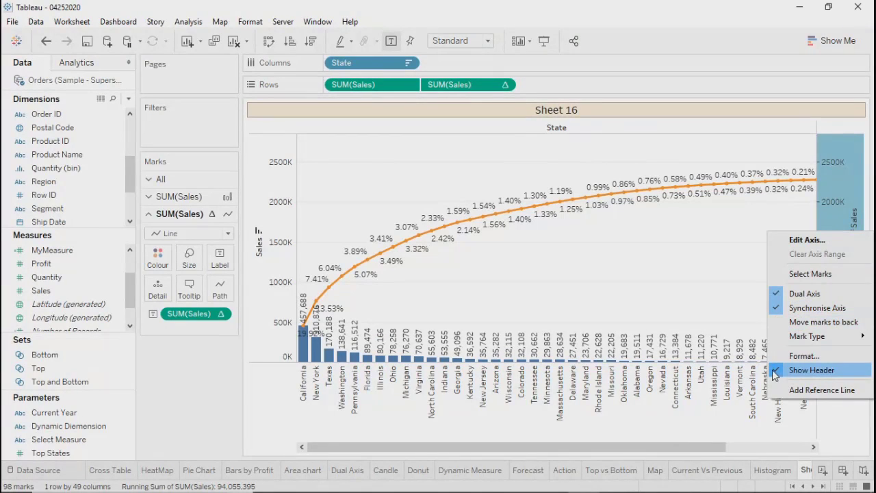
pyautogui.click(794, 370)
pyautogui.rightClick(271, 269)
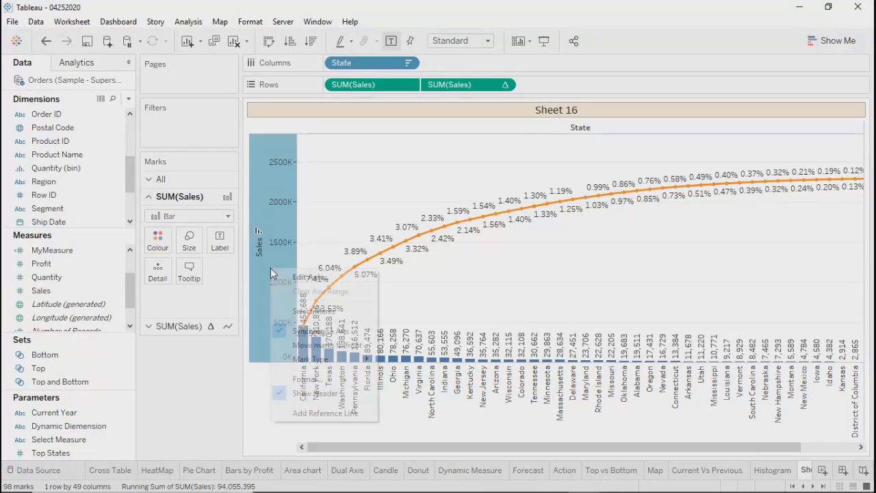
pyautogui.click(280, 393)
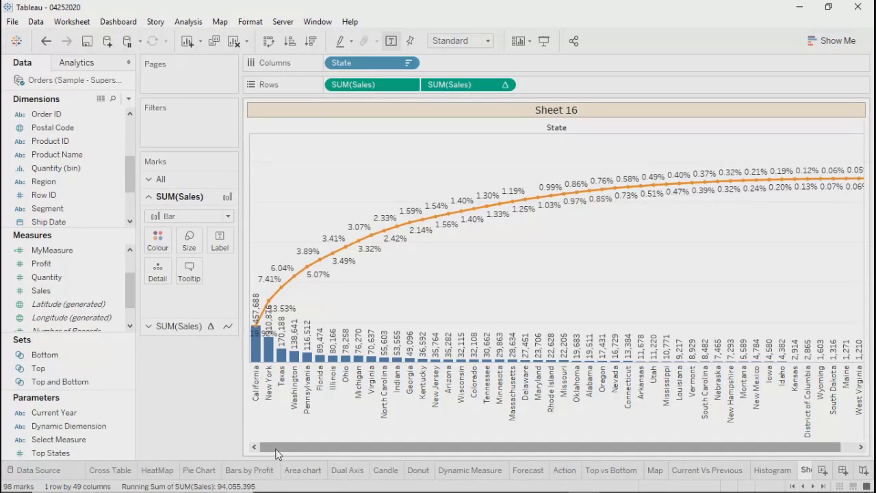
# Hide the State field label above the chart's columns
pyautogui.moveTo(255, 332)
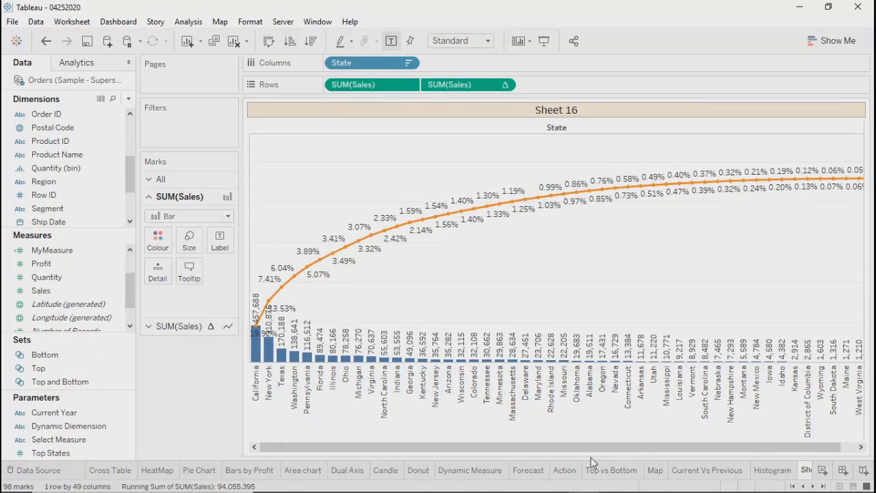
pyautogui.moveTo(529, 200)
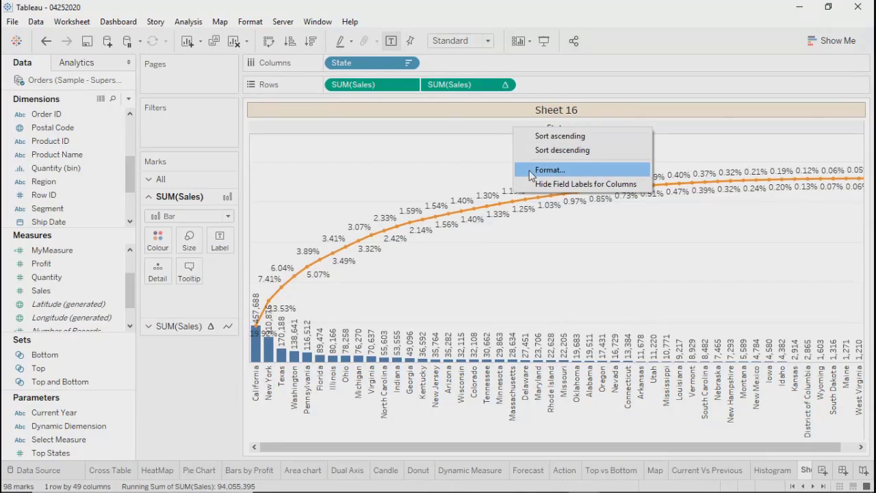
pyautogui.click(529, 184)
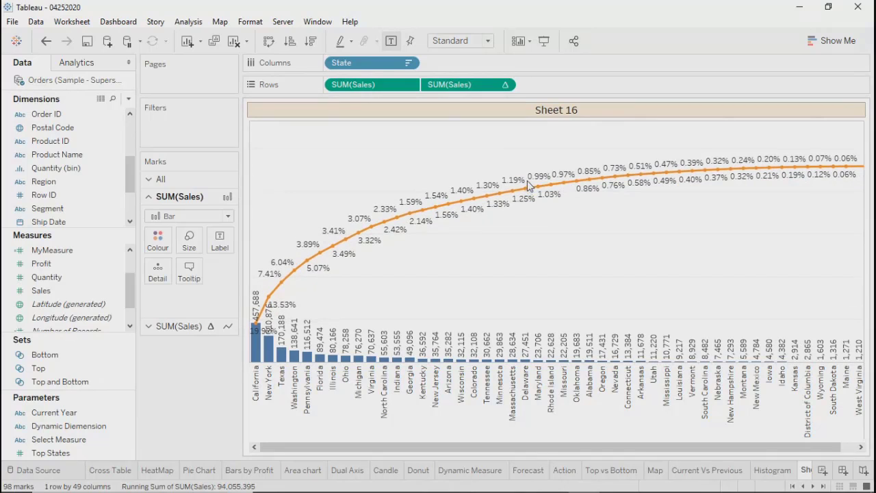
# Examine the cumulative sales of Florida, the states from California to Florida, and those from Ohio to North Dakota, leaving nothing selected
pyautogui.click(320, 254)
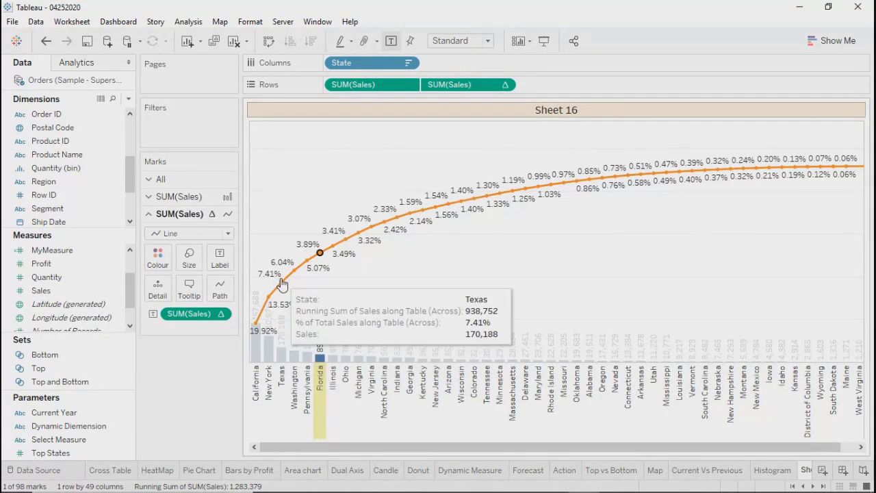
pyautogui.click(319, 254)
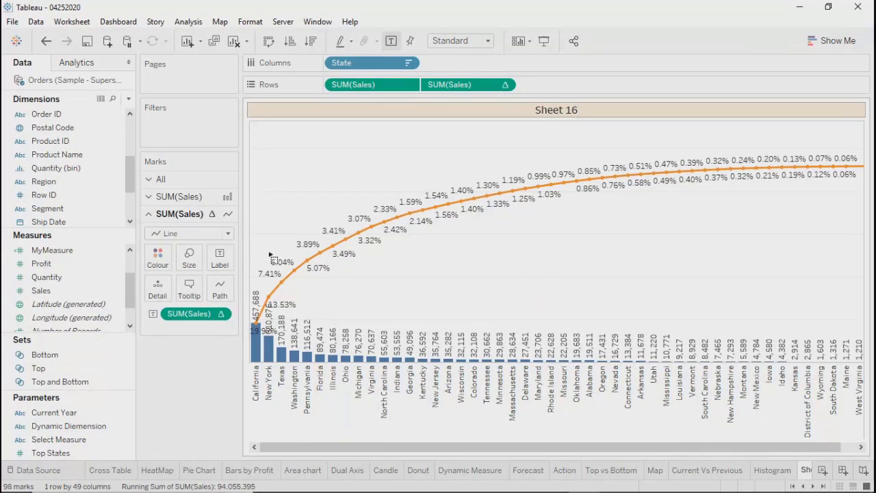
pyautogui.moveTo(252, 252); pyautogui.dragTo(327, 376)
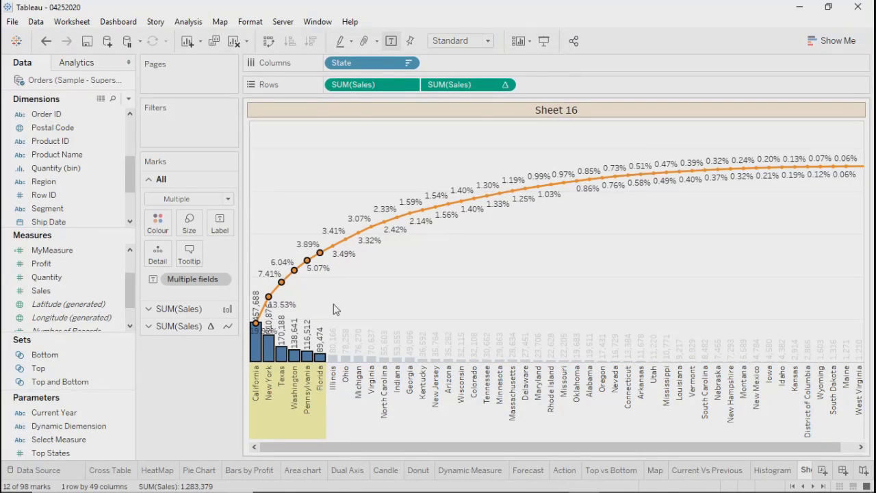
pyautogui.click(356, 249)
pyautogui.moveTo(329, 149); pyautogui.dragTo(872, 298)
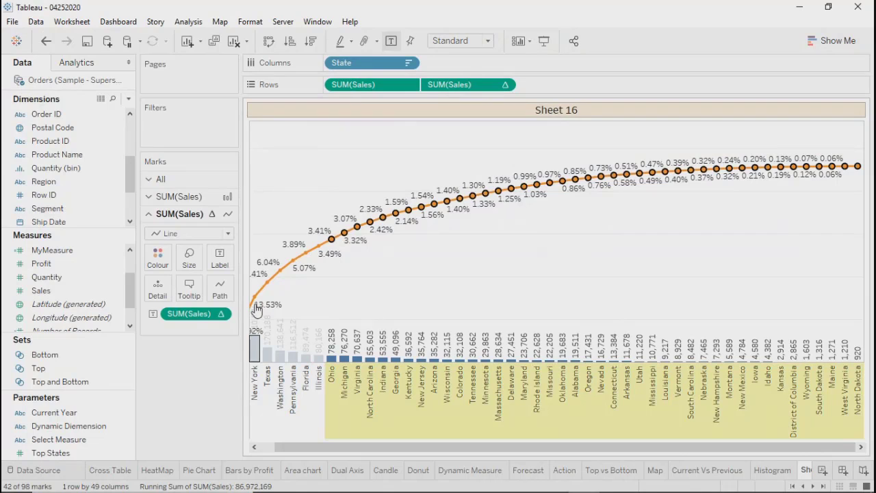
pyautogui.click(258, 450)
pyautogui.click(166, 350)
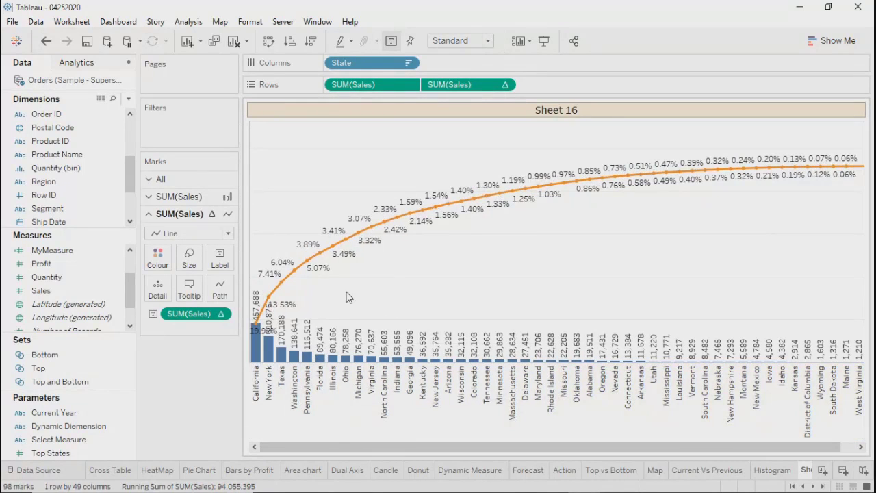
# Compare the California to Ohio bars with the North Carolina to North Dakota bars by highlighting each group, then clearing the selection
pyautogui.moveTo(345, 287); pyautogui.dragTo(228, 388)
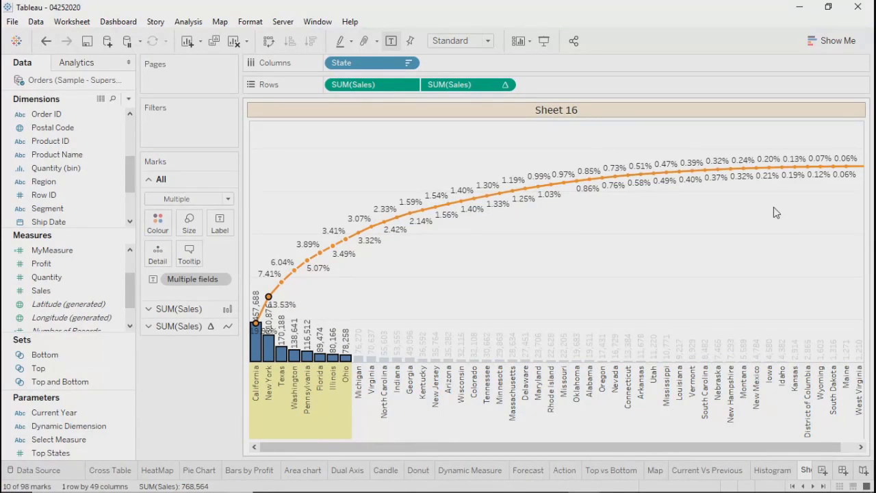
pyautogui.click(691, 225)
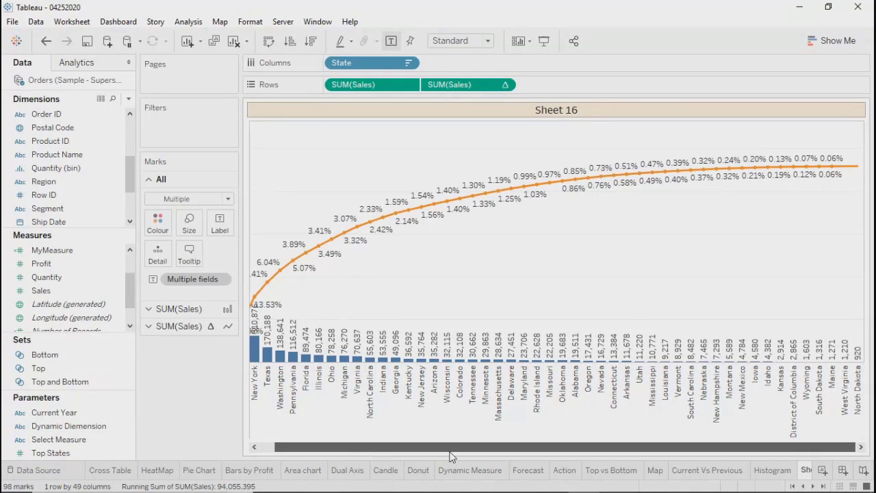
pyautogui.hscroll(1, 372, 449)
pyautogui.moveTo(371, 278); pyautogui.dragTo(864, 426)
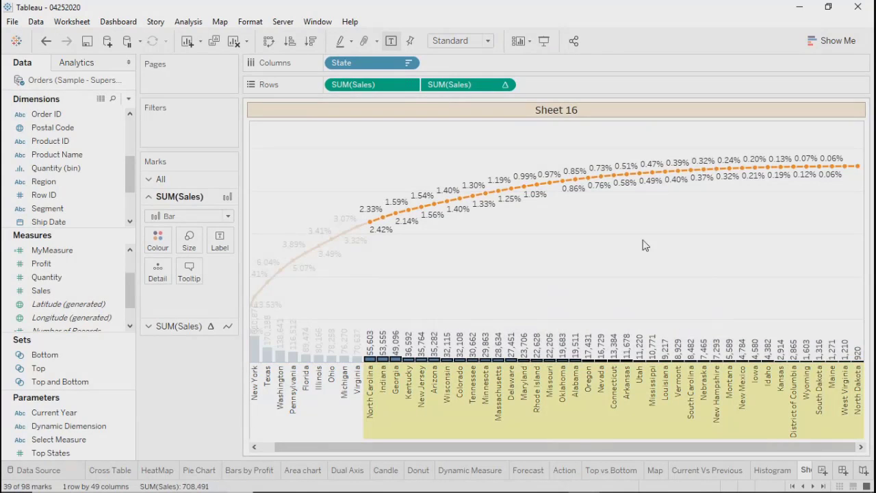
pyautogui.click(633, 258)
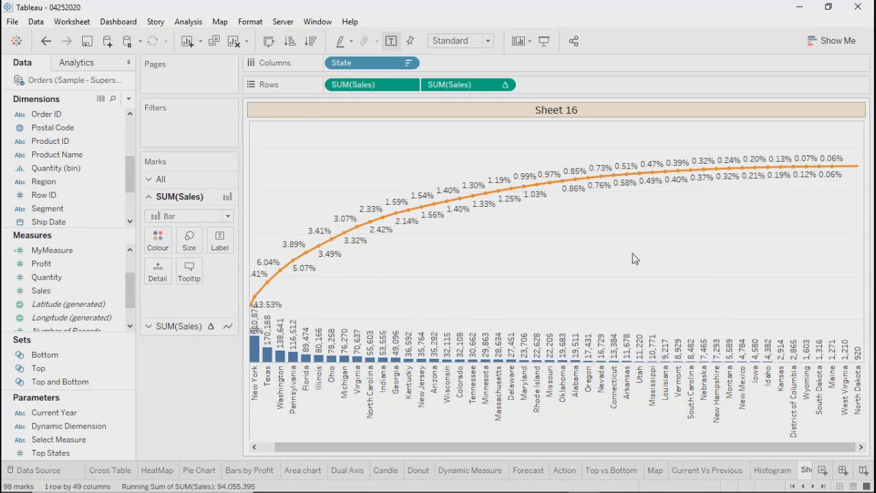
pyautogui.click(265, 449)
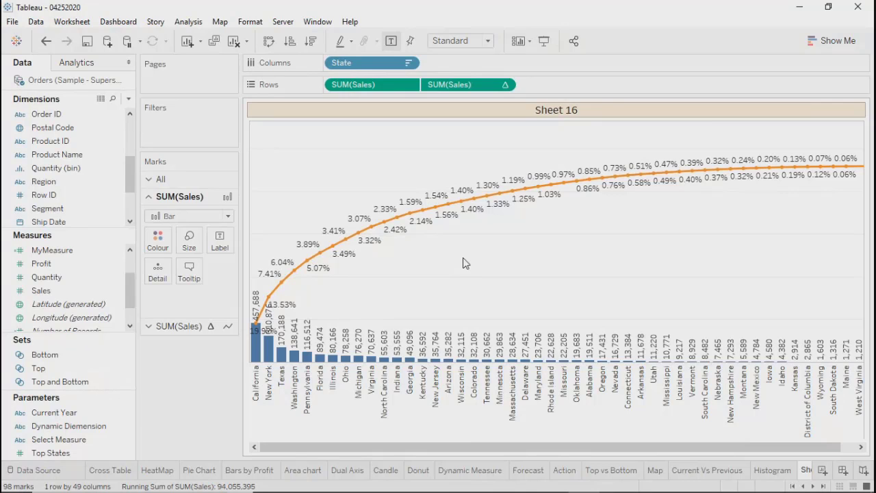
# Rename the Sheet 16 worksheet as Pareto
pyautogui.click(821, 486)
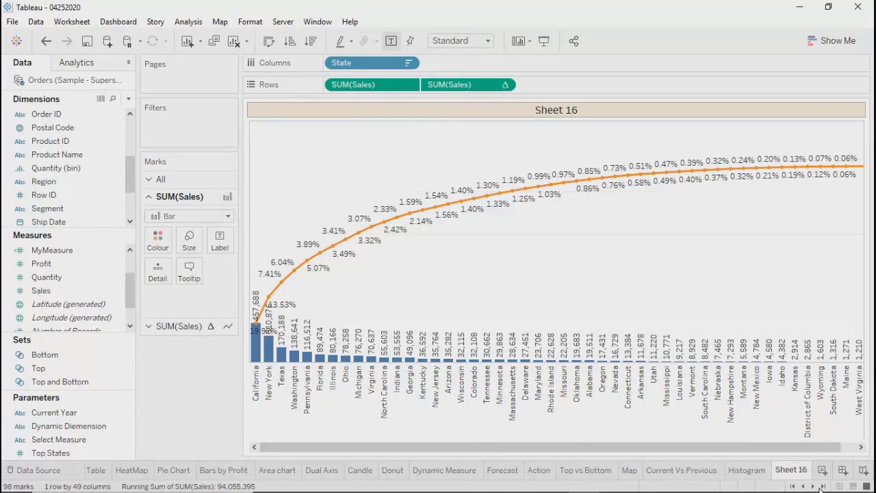
pyautogui.doubleClick(790, 471)
pyautogui.write('Pareto')
pyautogui.press('Return')
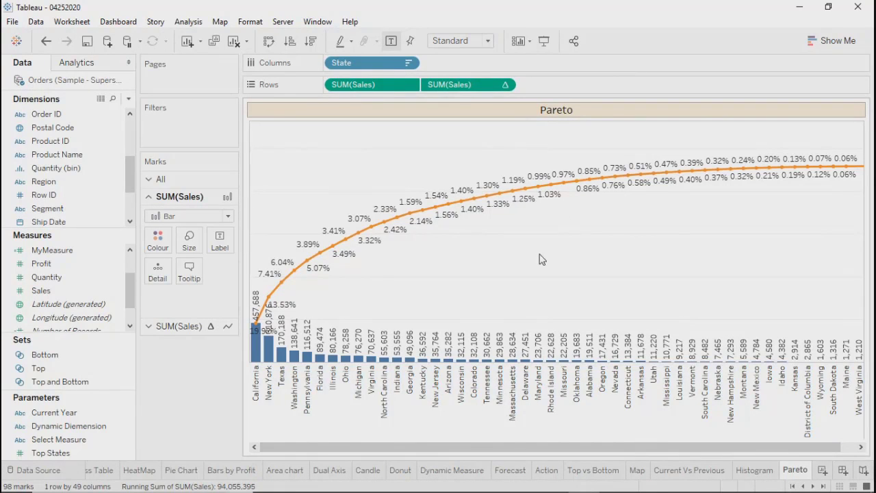
# Look over the available chart types in Show Me without changing the Pareto chart
pyautogui.moveTo(277, 310)
pyautogui.click(833, 40)
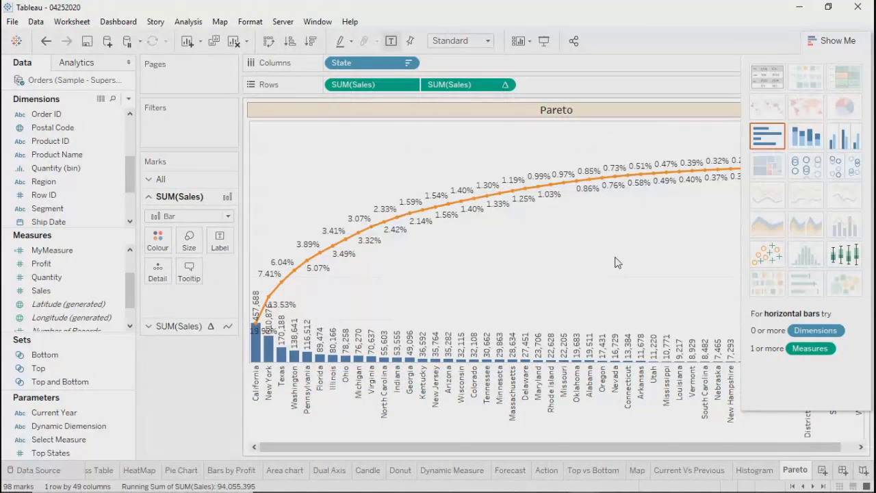
pyautogui.click(829, 40)
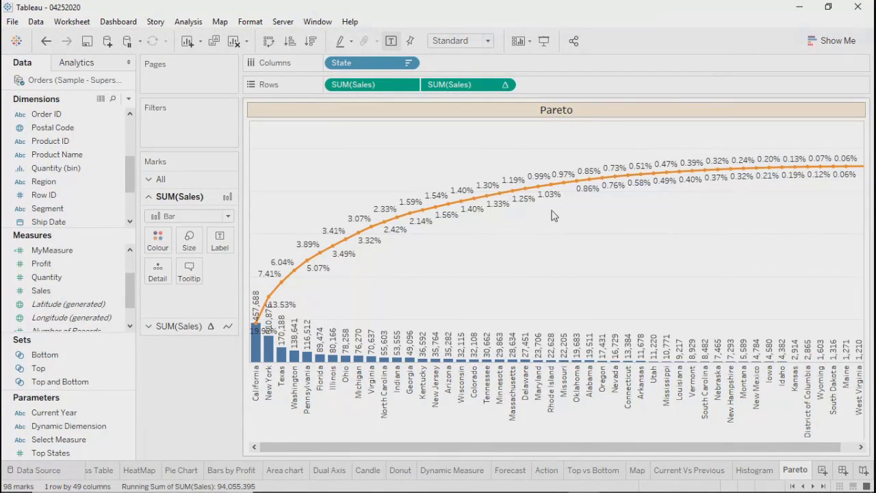
# Review the Forecast, Action, Top vs Bottom, Map and Current Vs Previous worksheets one after another
pyautogui.click(509, 471)
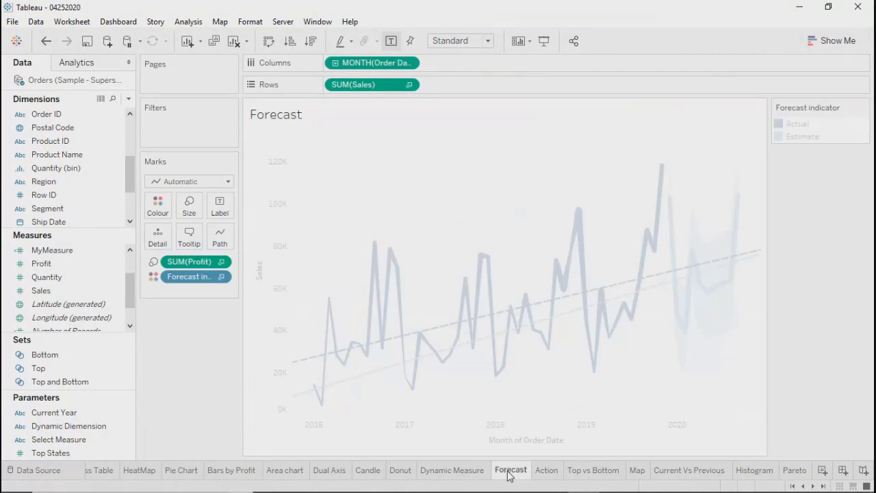
pyautogui.click(551, 472)
pyautogui.click(589, 472)
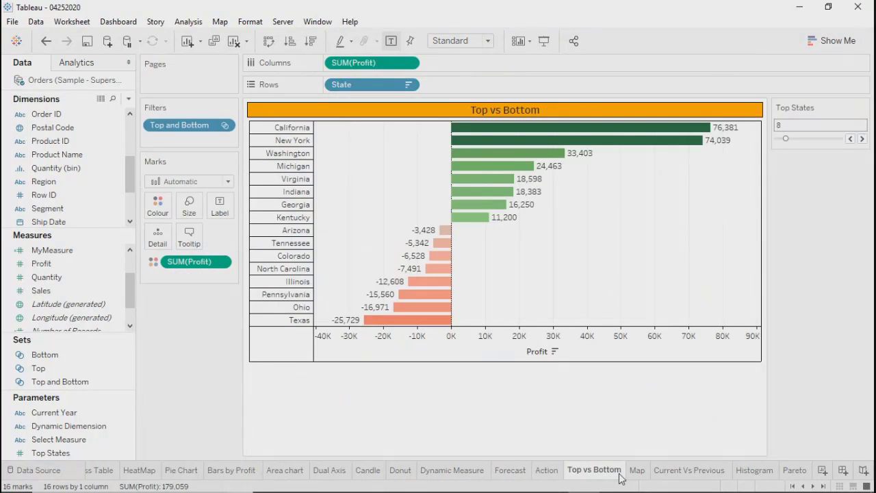
pyautogui.click(637, 472)
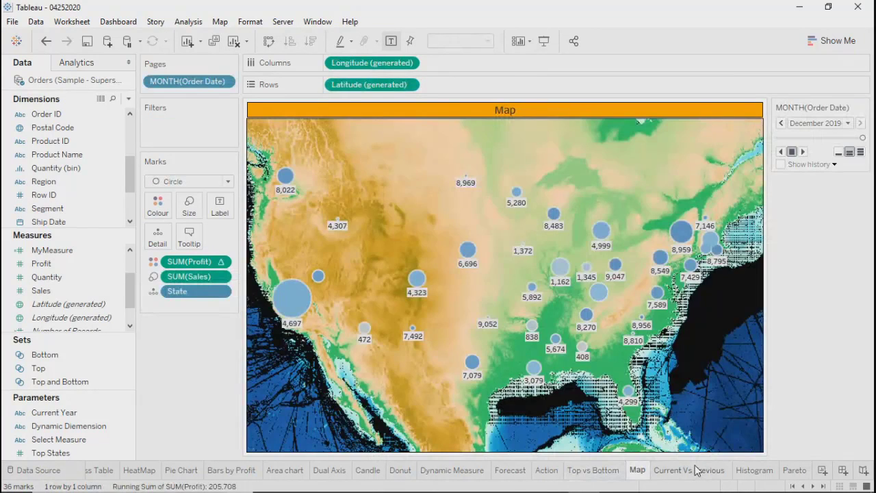
pyautogui.click(659, 470)
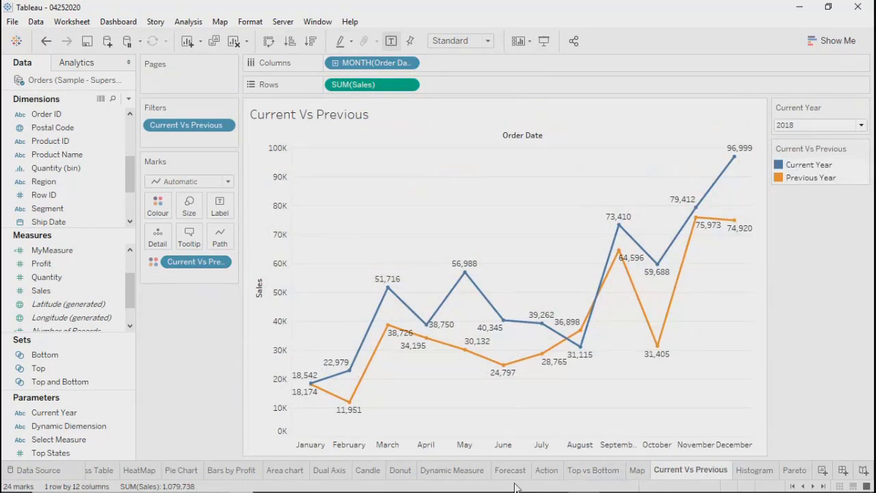
# Review the earlier worksheets in reverse order, from Dynamic Measure through Donut, Candle, Dual Axis, Area chart, Bars by Profit, Pie Chart and HeatMap to Cross Table
pyautogui.click(452, 471)
pyautogui.click(401, 472)
pyautogui.click(368, 471)
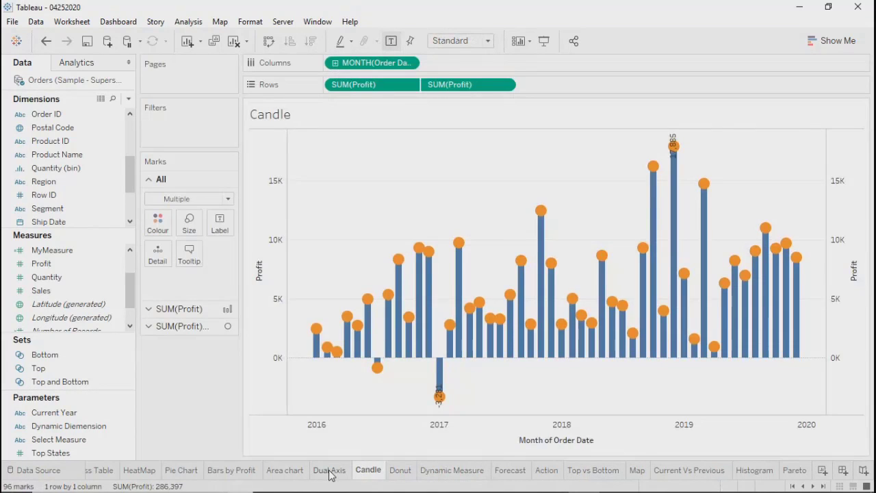
pyautogui.click(330, 472)
pyautogui.click(284, 471)
pyautogui.click(232, 473)
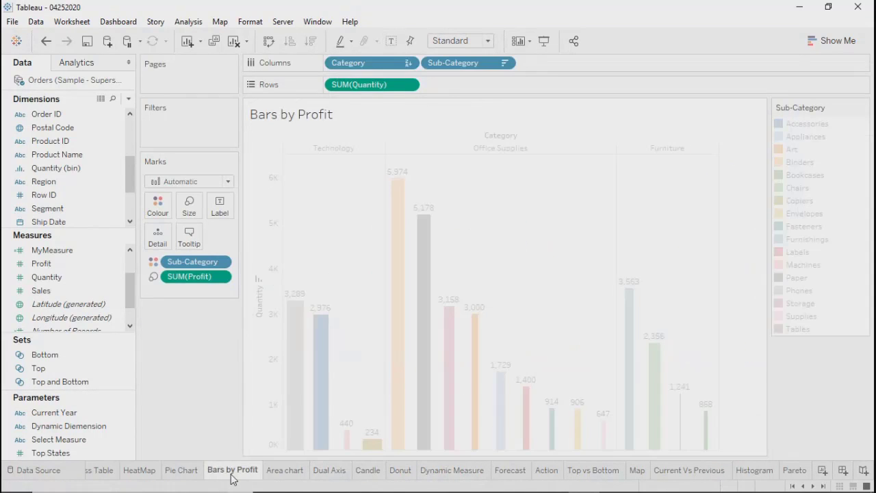
pyautogui.click(189, 471)
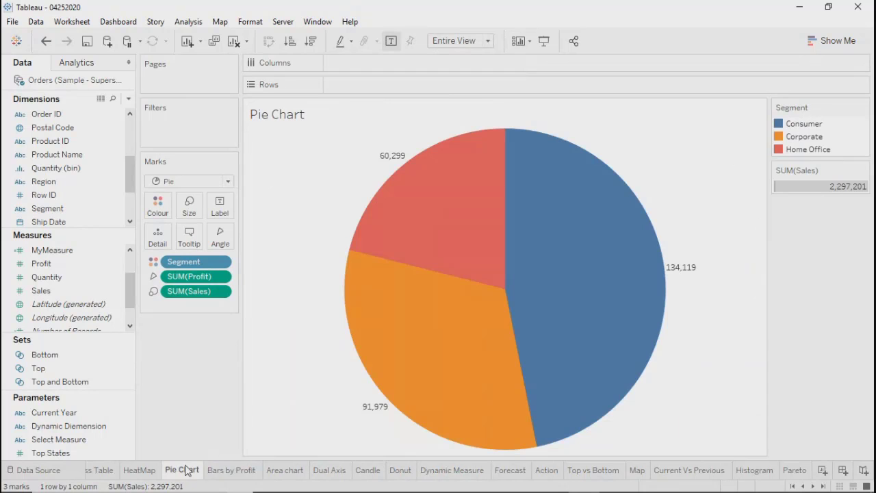
pyautogui.click(140, 470)
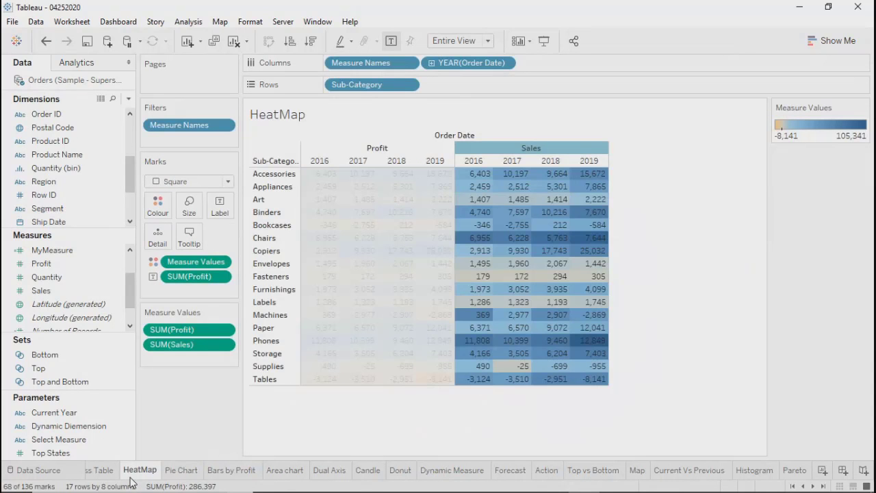
pyautogui.click(99, 470)
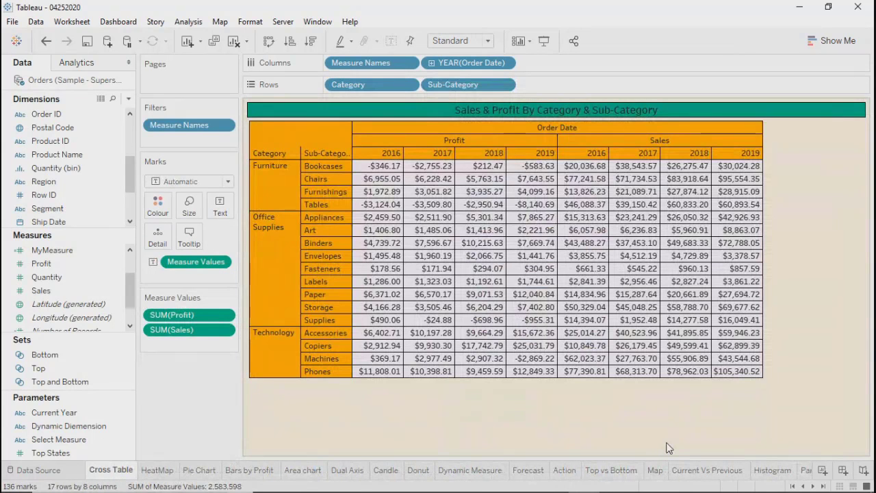
# Look at the Current Vs Previous and Histogram worksheets again and return to the Pareto worksheet
pyautogui.click(707, 471)
pyautogui.click(773, 471)
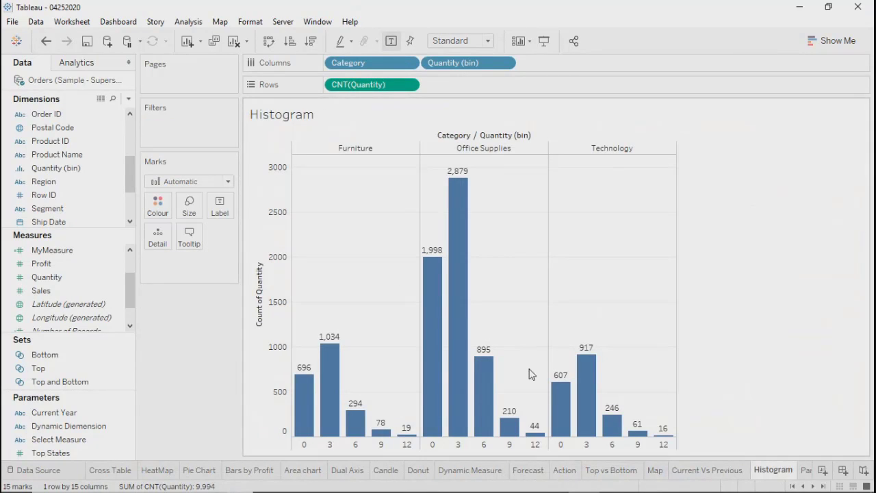
pyautogui.moveTo(799, 486)
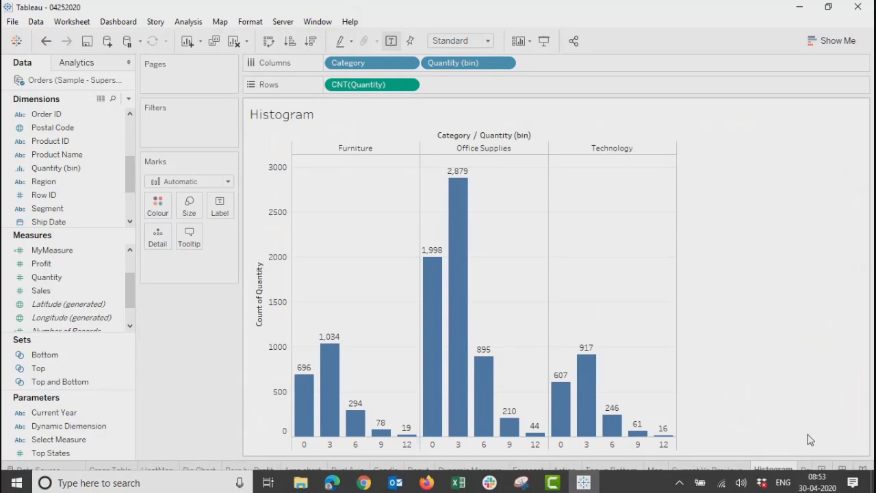
pyautogui.click(806, 471)
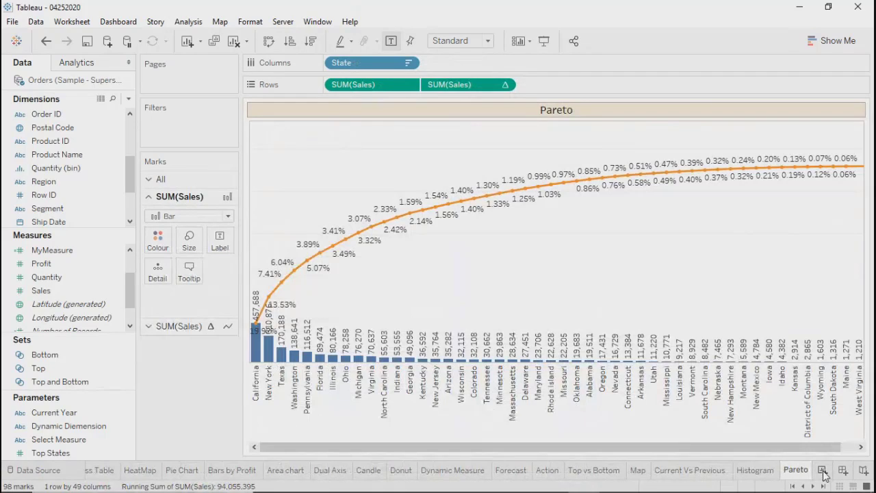
# Create a new worksheet with Sub-Category as rows and each sub-category's Profit as text values
pyautogui.click(822, 470)
pyautogui.moveTo(124, 169); pyautogui.dragTo(115, 235)
pyautogui.moveTo(53, 194); pyautogui.dragTo(362, 83)
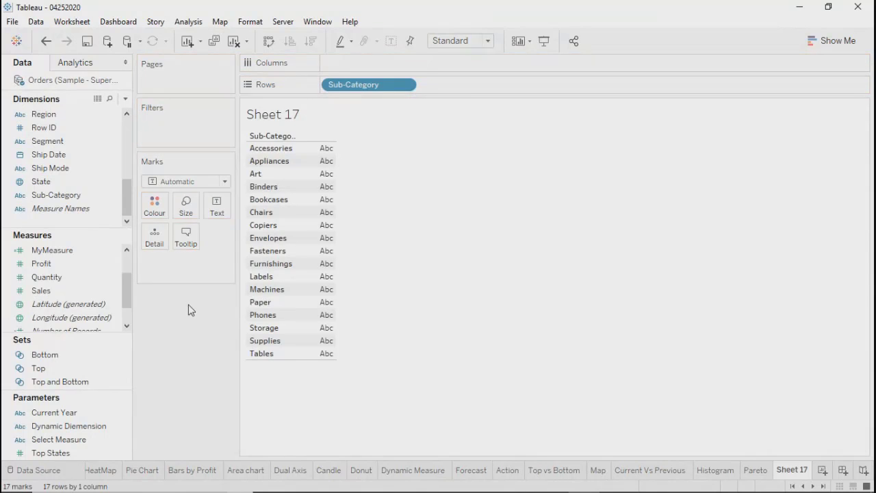
pyautogui.moveTo(41, 264); pyautogui.dragTo(320, 202)
# Convert the Sub-Category profit table to horizontal bars and sort them in descending order of Profit
pyautogui.click(842, 40)
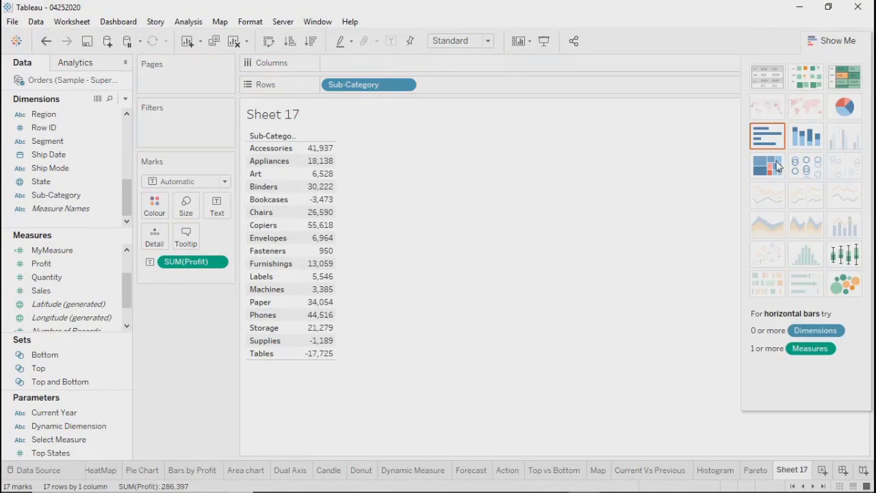
pyautogui.click(769, 151)
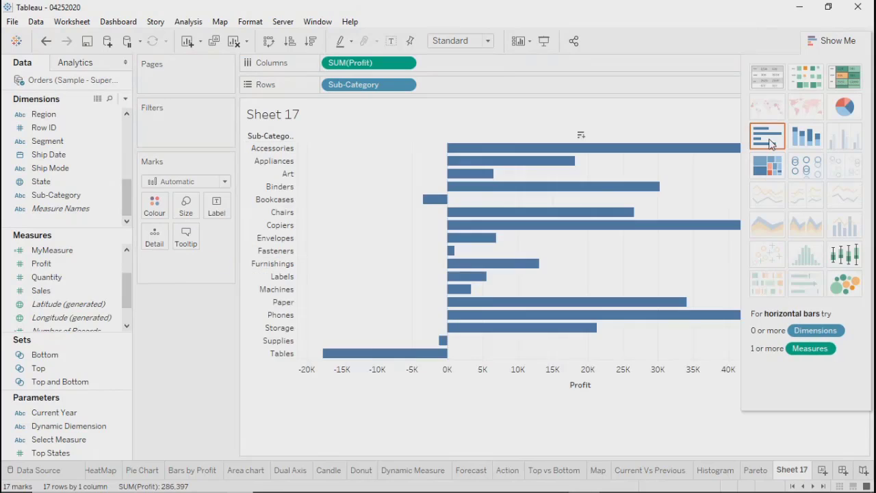
pyautogui.click(310, 43)
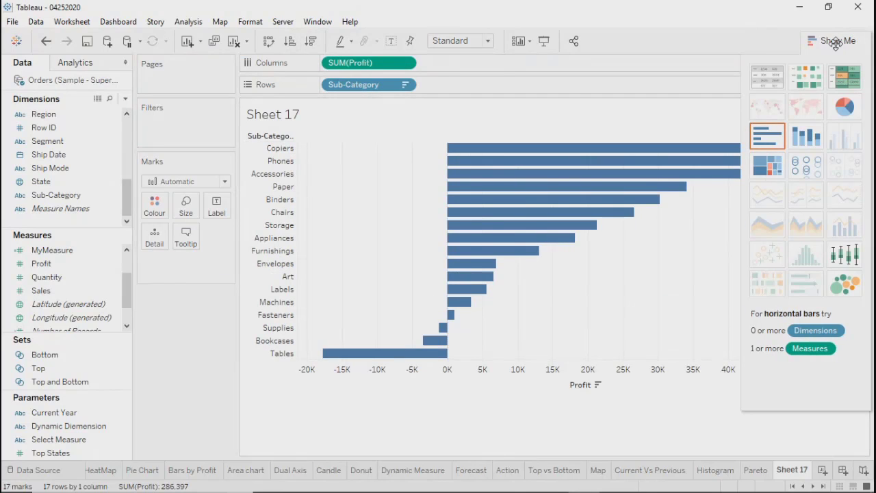
pyautogui.click(837, 45)
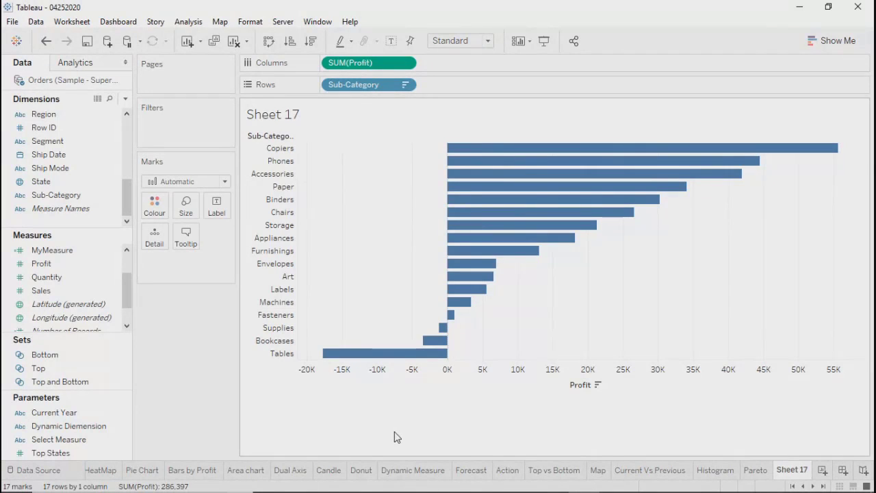
pyautogui.moveTo(466, 305)
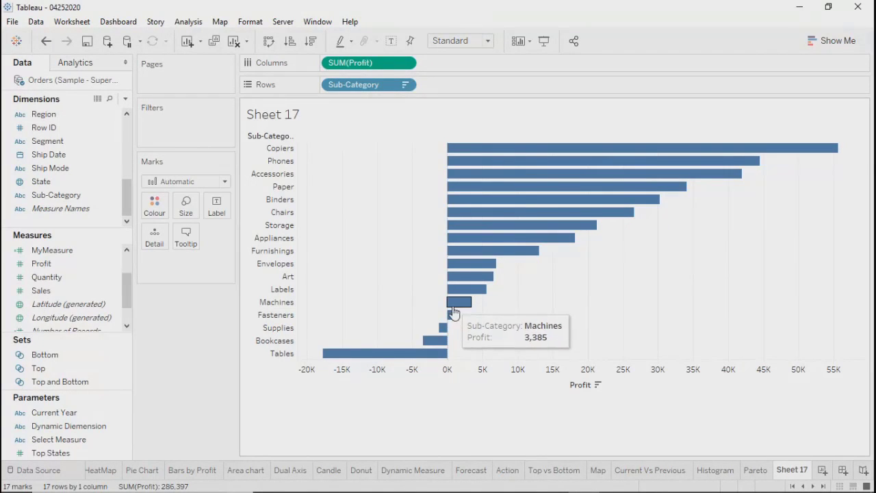
pyautogui.moveTo(453, 322)
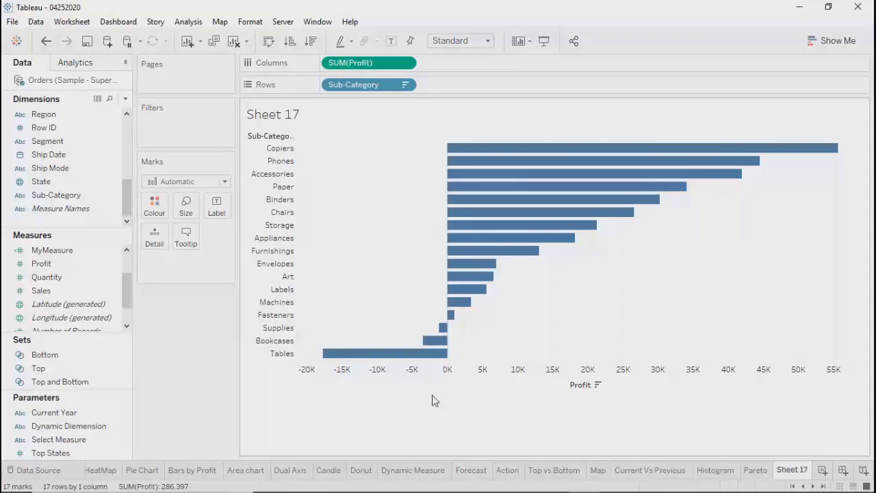
pyautogui.click(41, 182)
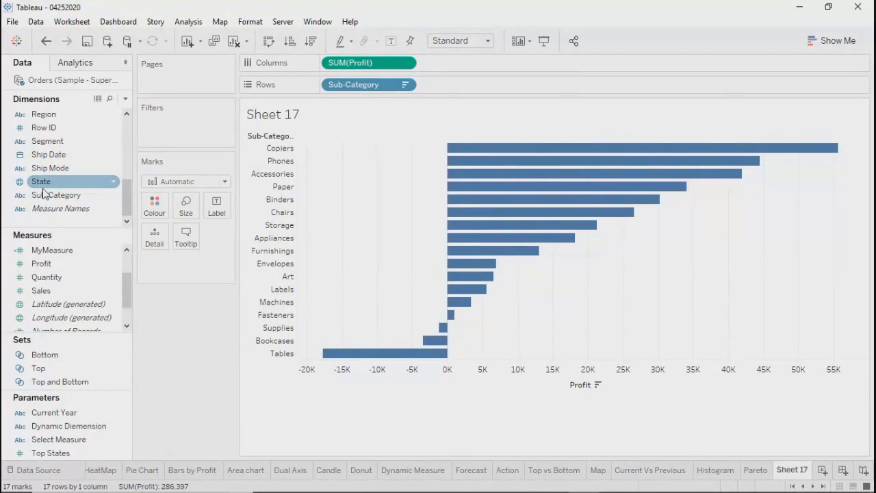
pyautogui.moveTo(43, 195); pyautogui.dragTo(176, 136)
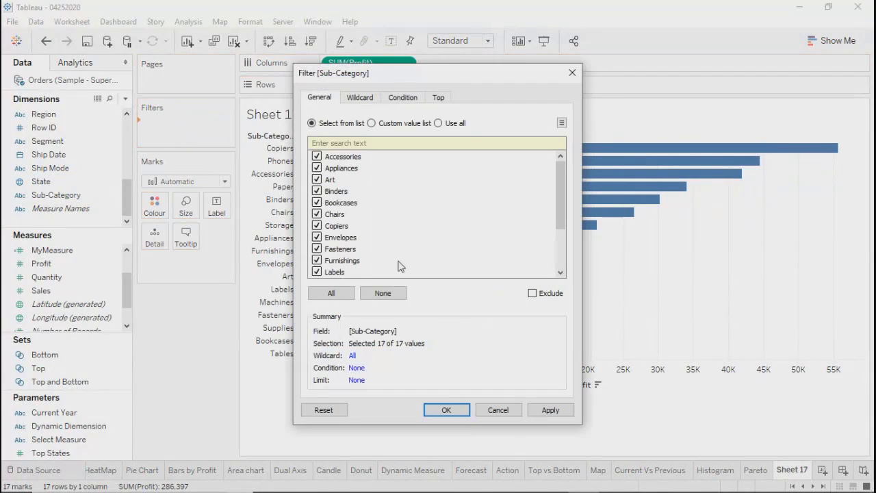
pyautogui.moveTo(455, 72); pyautogui.dragTo(200, 46)
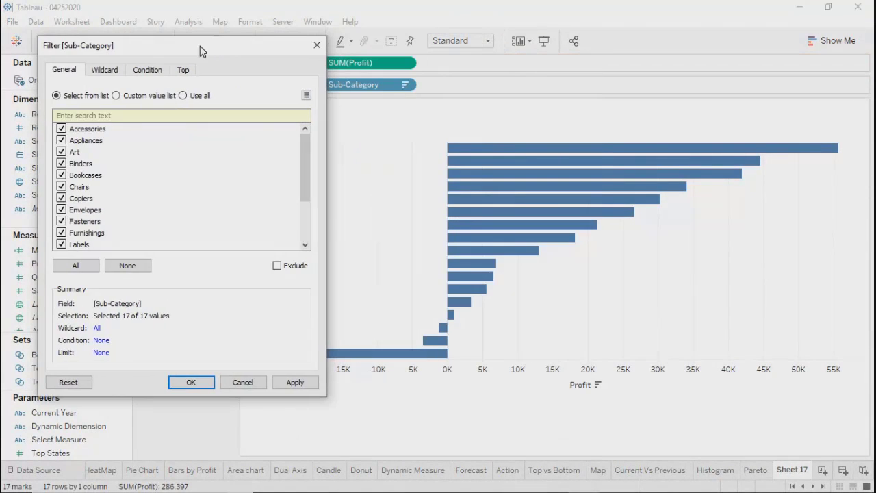
pyautogui.moveTo(310, 179); pyautogui.dragTo(306, 240)
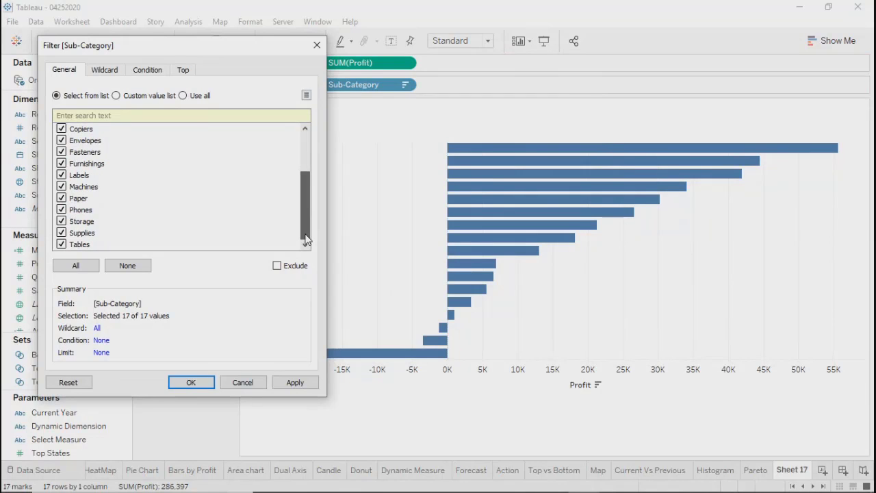
pyautogui.click(318, 46)
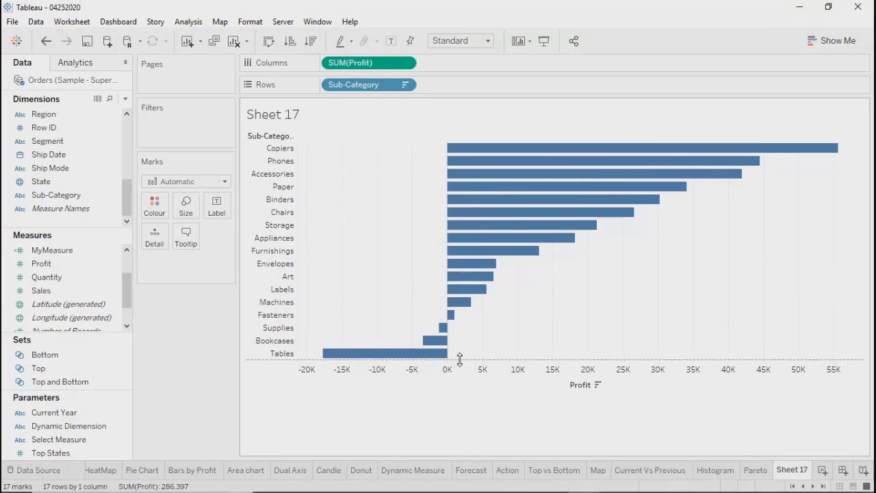
# Examine the low-profit sub-categories by highlighting the bars from Envelopes to Tables as a block
pyautogui.rightClick(349, 319)
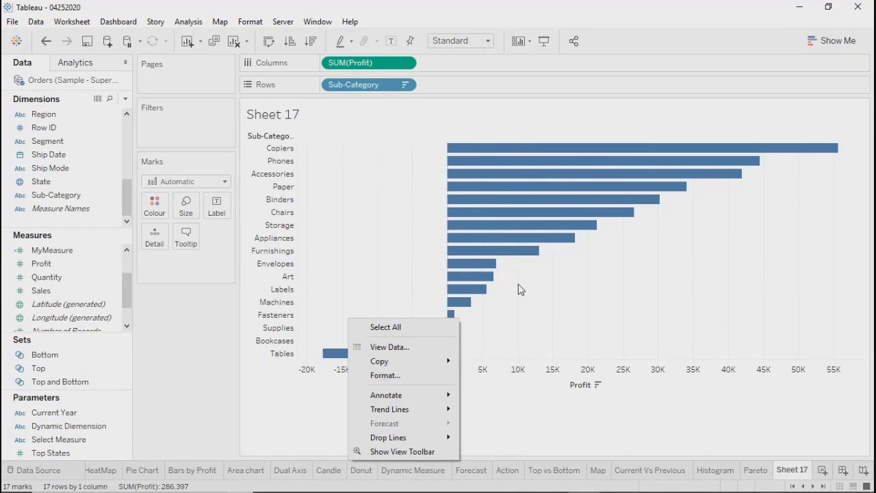
pyautogui.click(513, 266)
pyautogui.moveTo(511, 263); pyautogui.dragTo(235, 363)
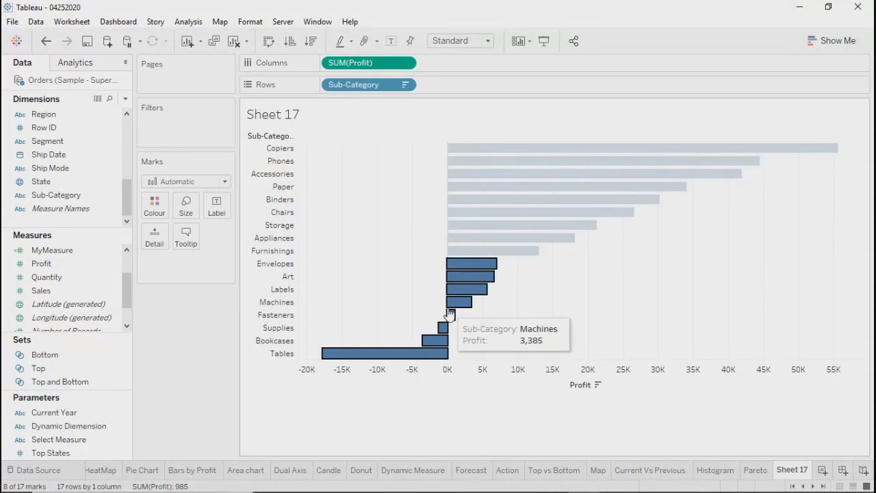
pyautogui.click(420, 406)
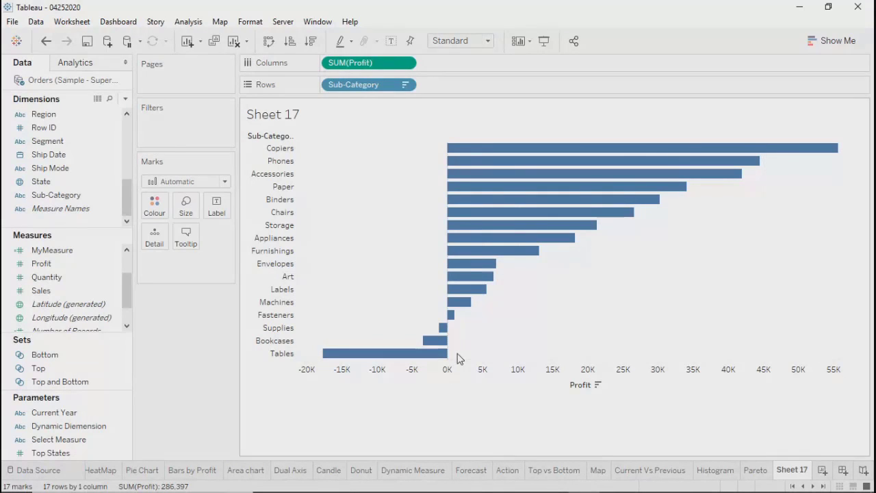
pyautogui.moveTo(458, 356); pyautogui.dragTo(246, 264)
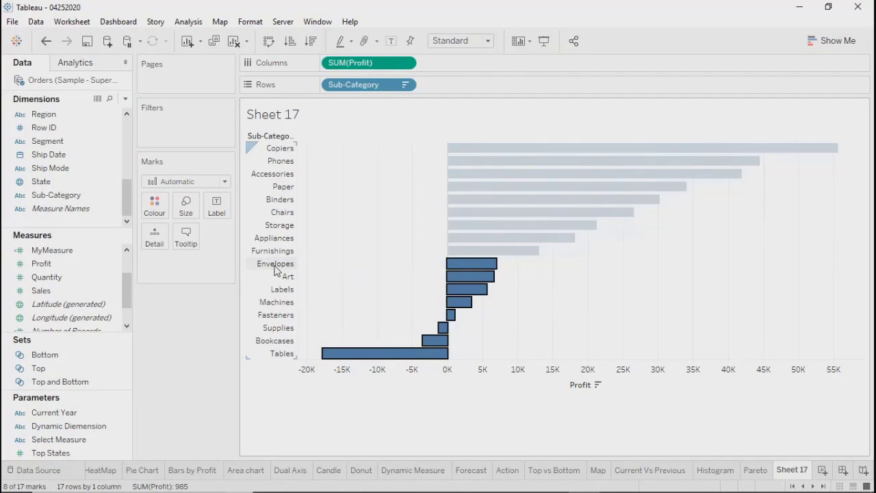
pyautogui.click(276, 266)
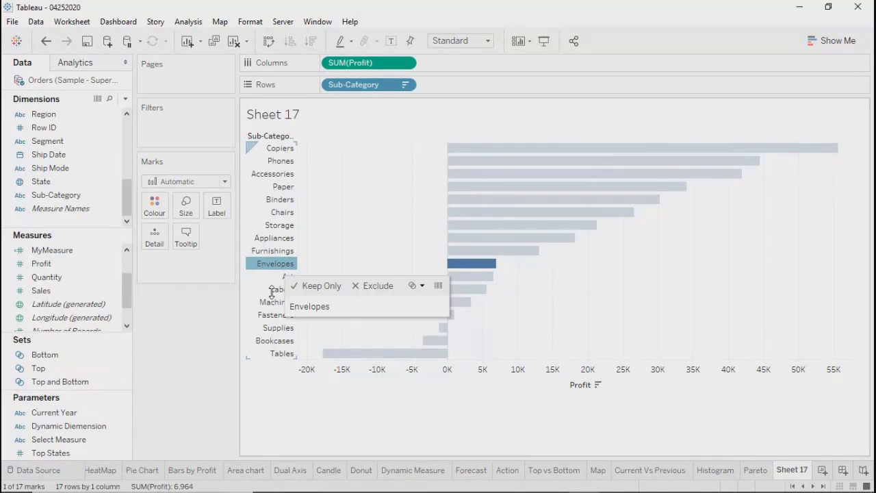
# Group the Tables, Bookcases, Supplies, Fasteners, Machines, Labels, Art and Envelopes sub-categories into a single member of the chart
pyautogui.click(281, 355)
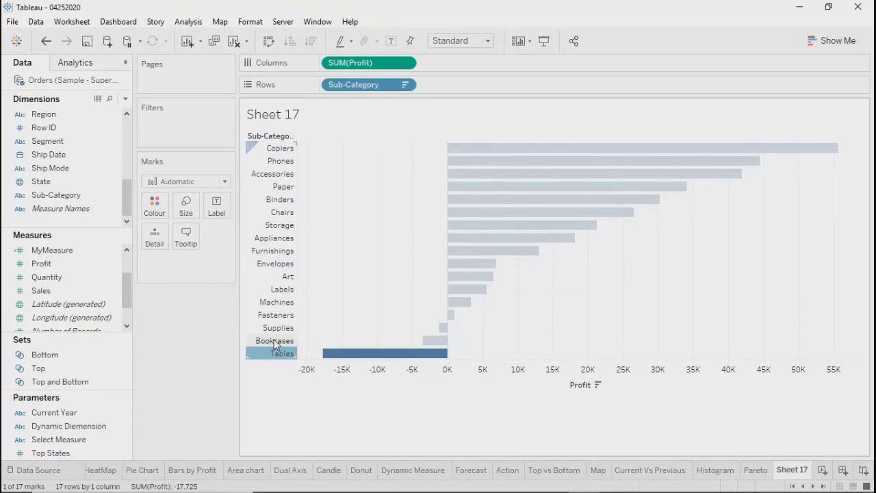
pyautogui.keyDown('ctrl'); pyautogui.click(276, 340); pyautogui.keyUp('ctrl')
pyautogui.keyDown('ctrl'); pyautogui.click(276, 328); pyautogui.keyUp('ctrl')
pyautogui.keyDown('ctrl'); pyautogui.click(275, 315); pyautogui.keyUp('ctrl')
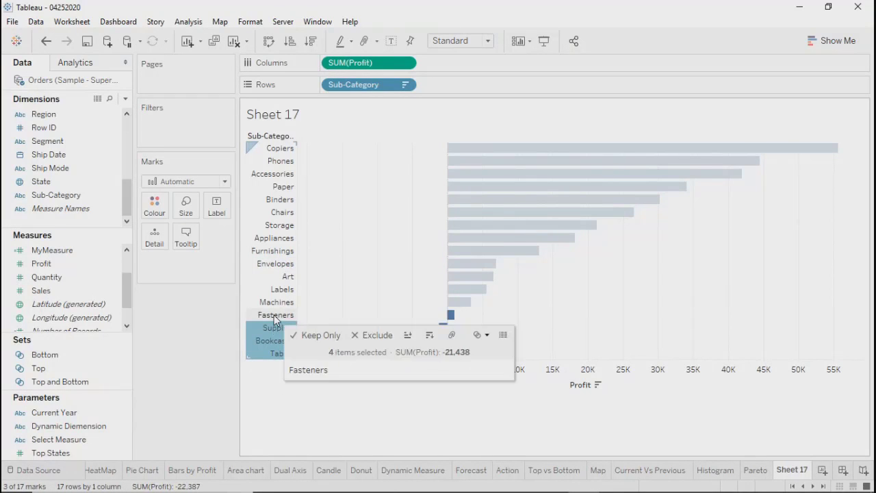
pyautogui.keyDown('ctrl'); pyautogui.click(273, 305); pyautogui.keyUp('ctrl')
pyautogui.keyDown('ctrl'); pyautogui.click(278, 289); pyautogui.keyUp('ctrl')
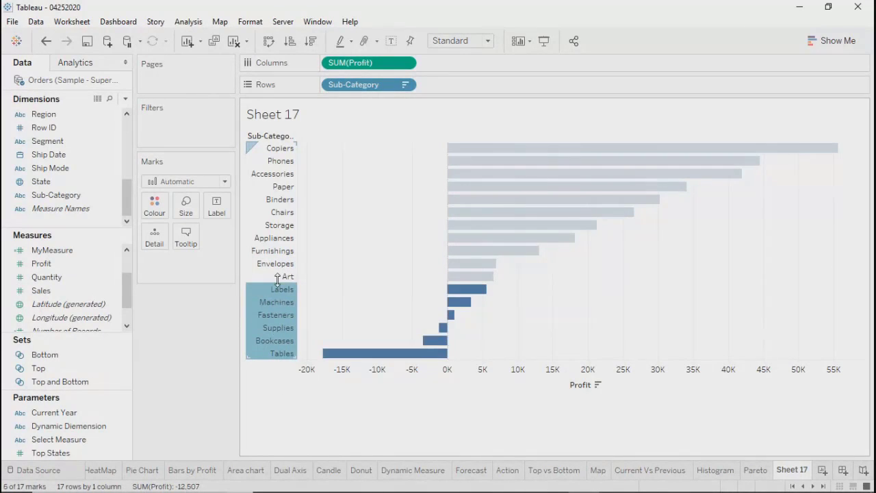
pyautogui.keyDown('ctrl'); pyautogui.click(278, 275); pyautogui.keyUp('ctrl')
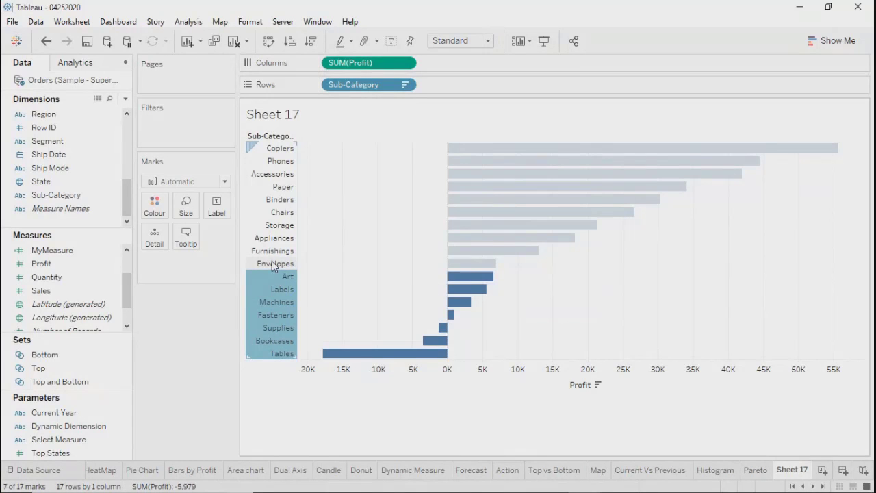
pyautogui.keyDown('ctrl'); pyautogui.click(272, 263); pyautogui.keyUp('ctrl')
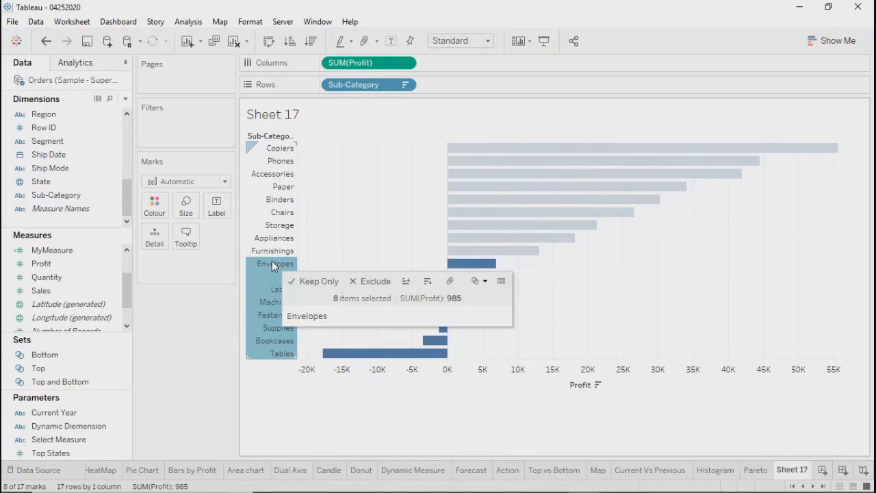
pyautogui.click(450, 282)
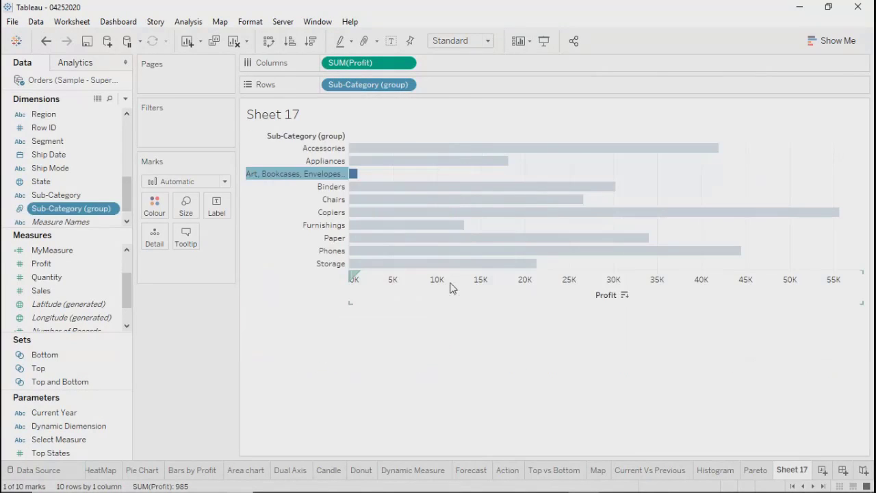
# Sort the grouped sub-category bars in descending order of Profit and show mark labels on them
pyautogui.click(340, 348)
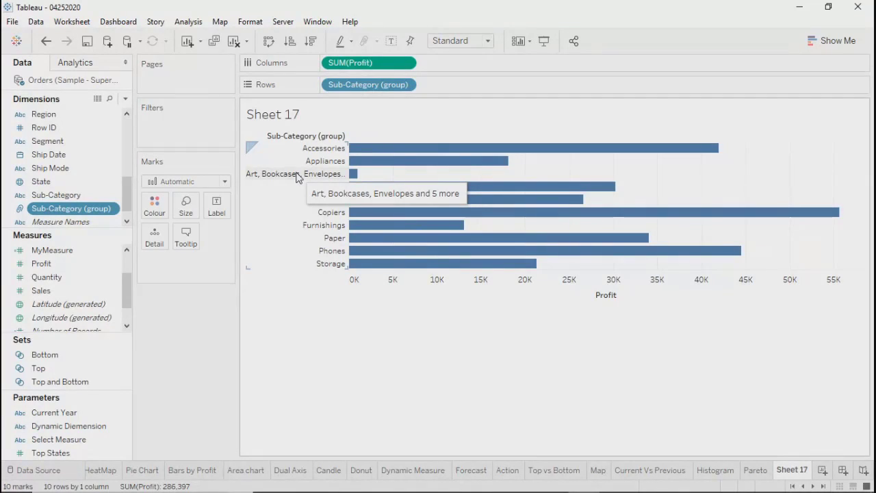
pyautogui.click(311, 42)
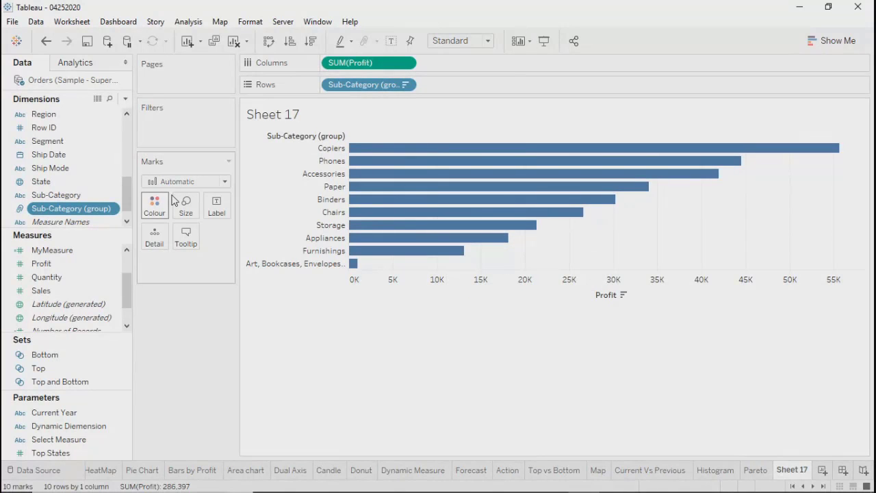
pyautogui.click(217, 207)
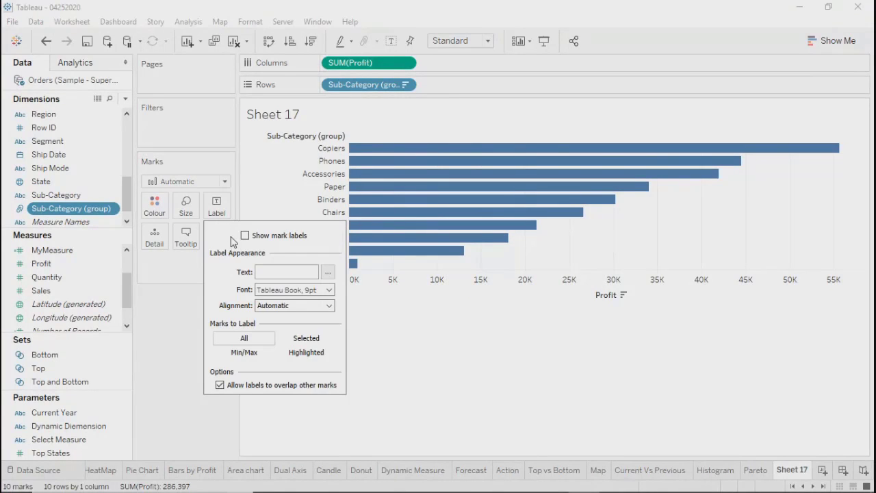
pyautogui.click(245, 235)
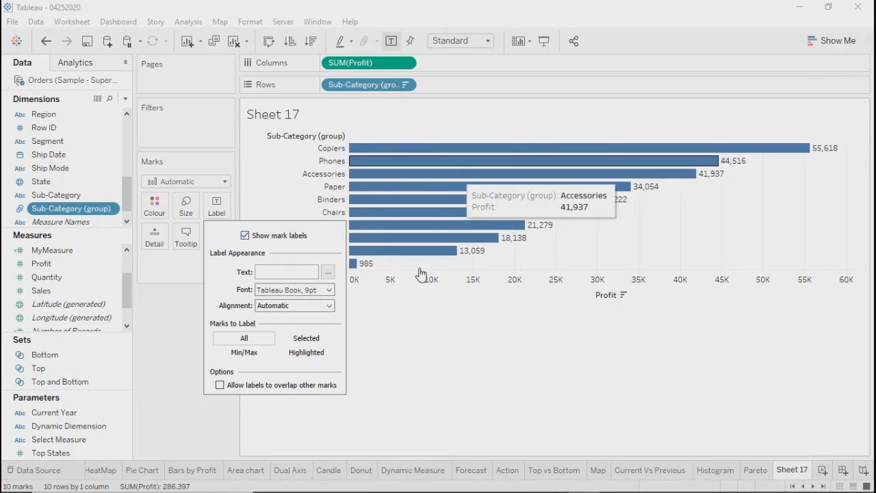
pyautogui.click(435, 342)
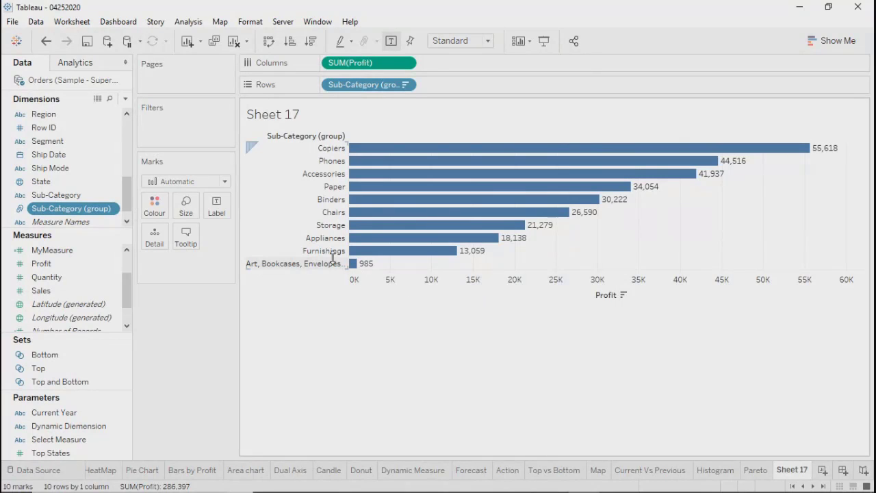
# Open the Sub-Category (group) field for editing and examine which sub-categories its combined group contains
pyautogui.click(114, 209)
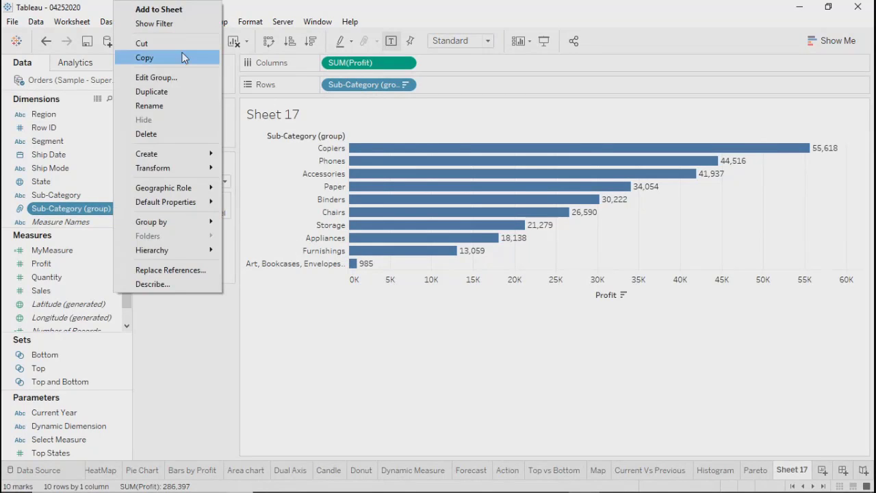
pyautogui.click(159, 80)
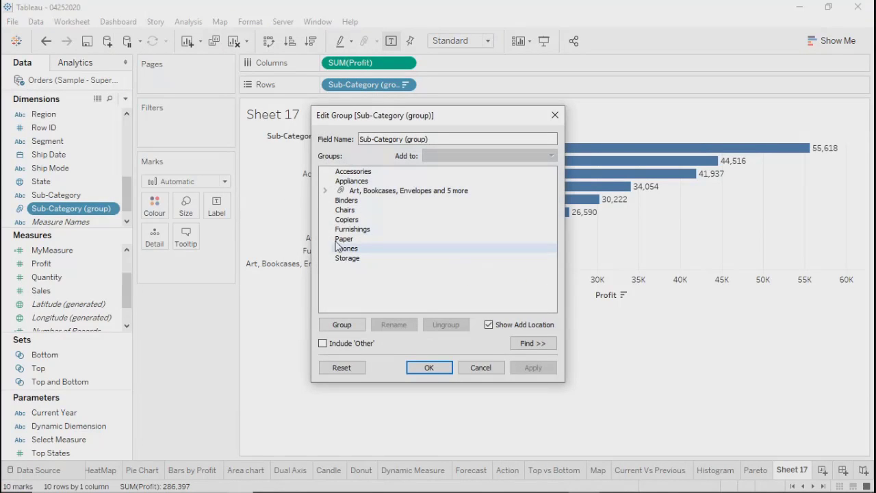
pyautogui.click(325, 192)
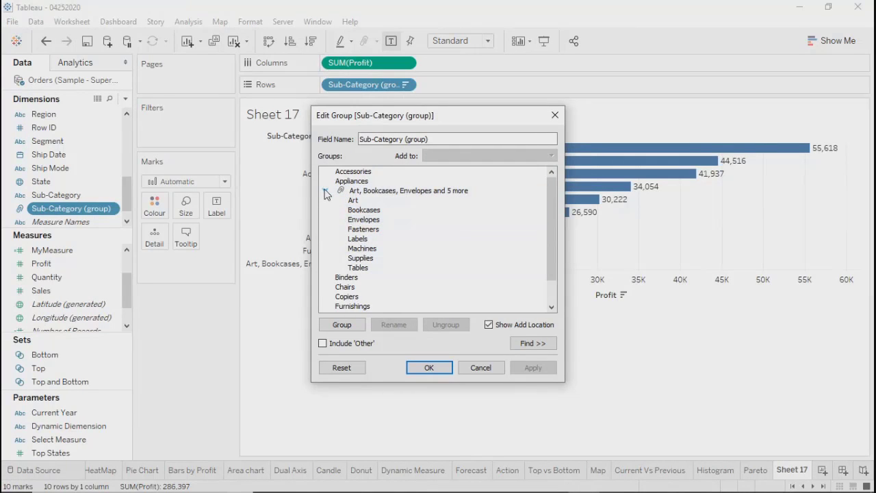
pyautogui.click(324, 192)
pyautogui.click(323, 192)
pyautogui.click(325, 192)
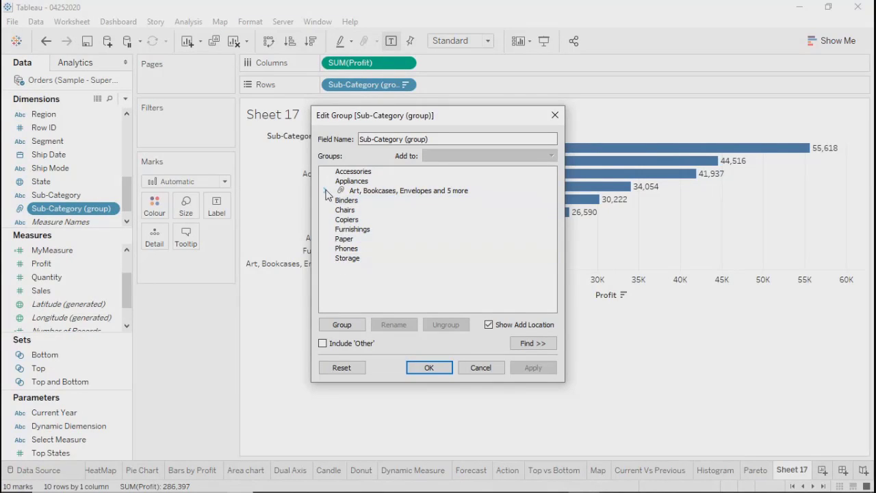
pyautogui.click(326, 192)
# Examine how Copiers could be added to the combined group, and close the group editor without applying changes
pyautogui.moveTo(361, 258)
pyautogui.mouseDown()
pyautogui.moveTo(377, 280)
pyautogui.moveTo(370, 291)
pyautogui.moveTo(372, 254)
pyautogui.mouseUp()
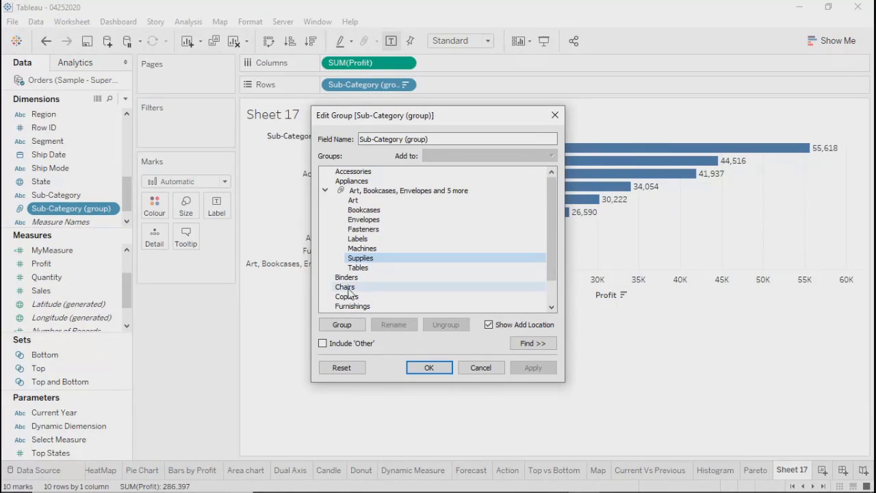
pyautogui.moveTo(343, 296)
pyautogui.mouseDown()
pyautogui.moveTo(333, 294)
pyautogui.moveTo(327, 266)
pyautogui.moveTo(334, 181)
pyautogui.moveTo(363, 232)
pyautogui.moveTo(357, 296)
pyautogui.mouseUp()
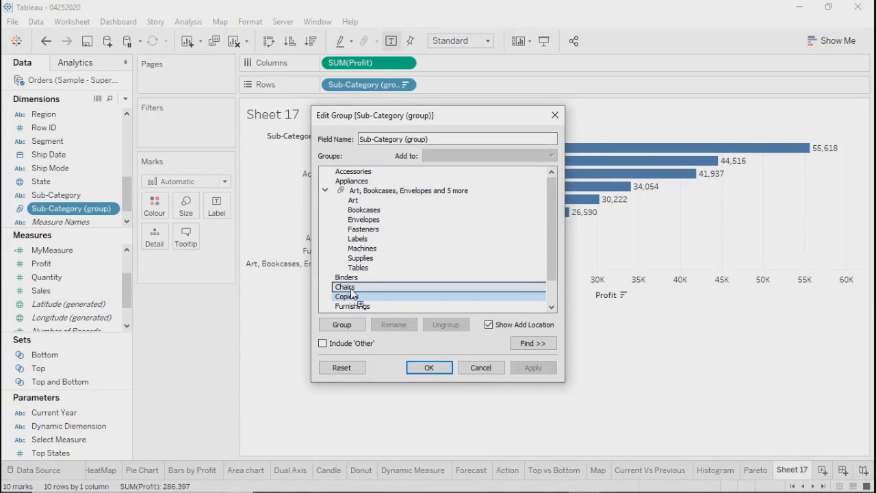
pyautogui.click(455, 156)
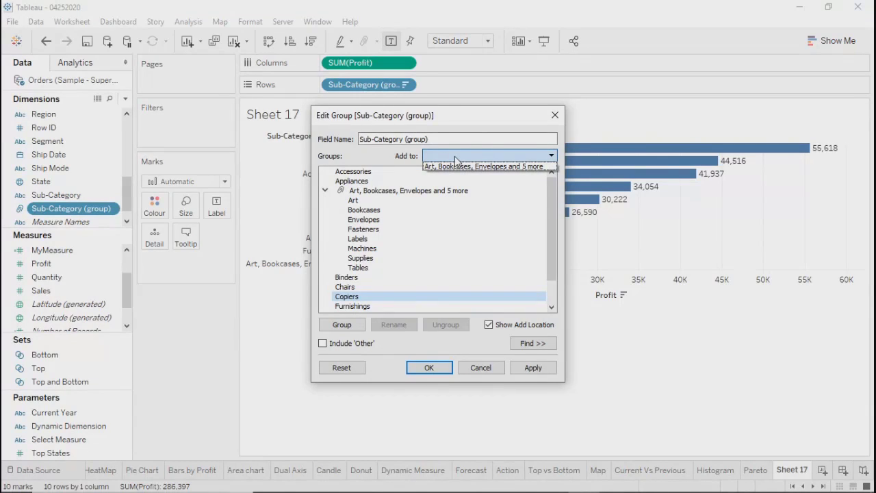
pyautogui.click(457, 158)
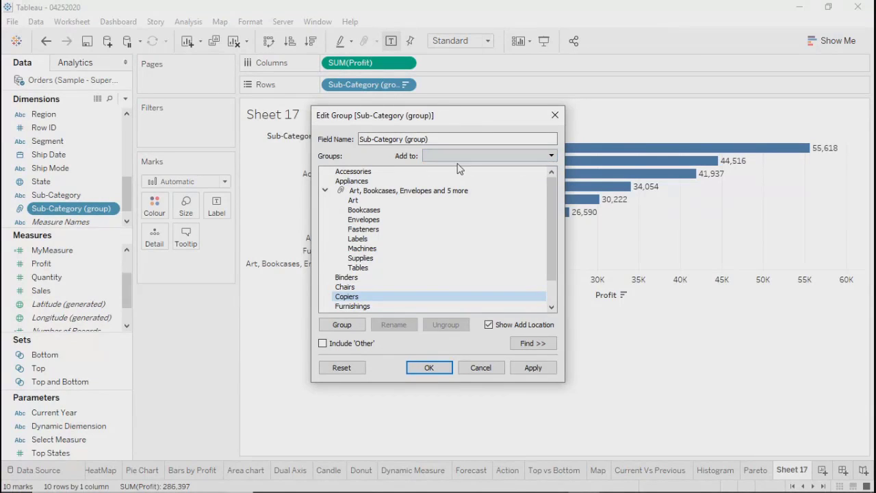
pyautogui.click(458, 156)
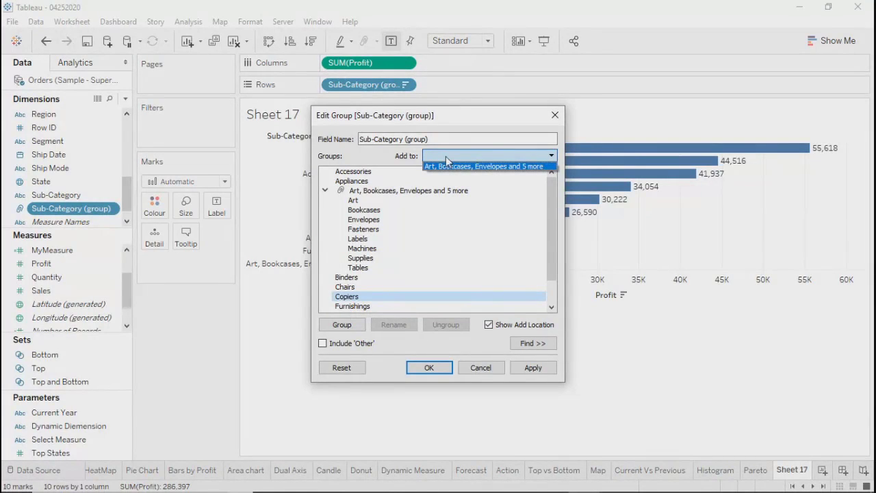
pyautogui.click(446, 158)
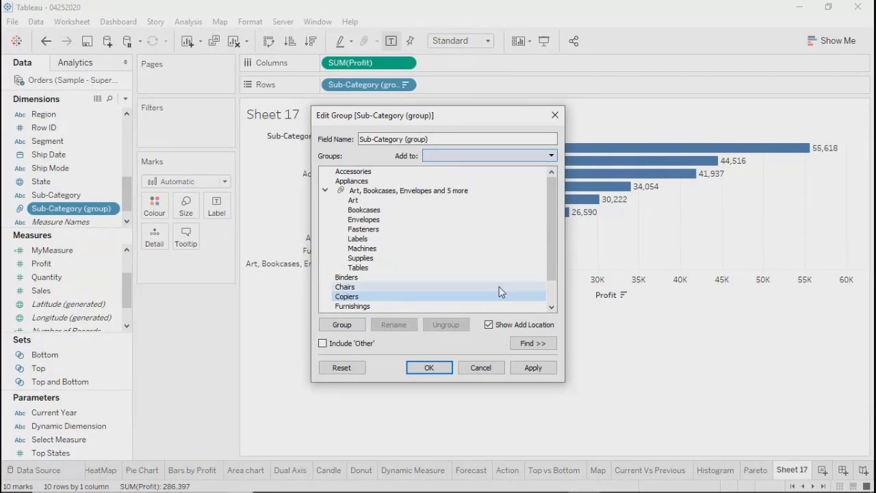
pyautogui.click(479, 367)
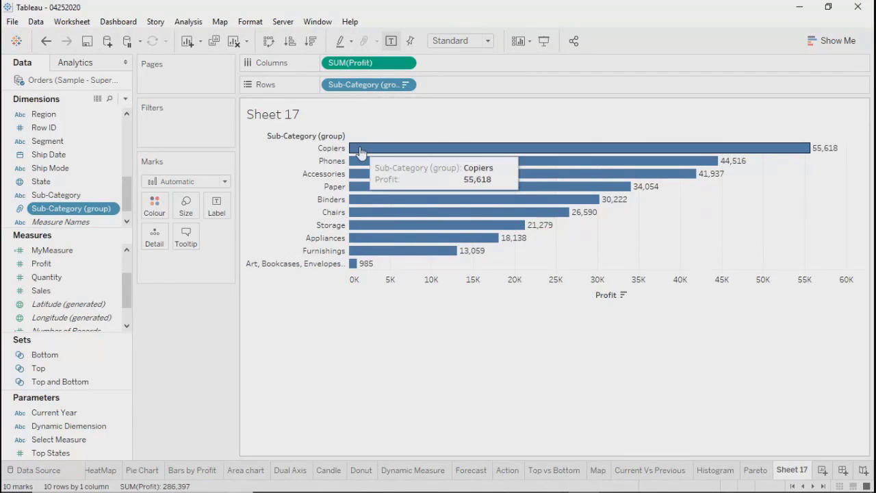
# Rename the Sheet 17 worksheet as Groups
pyautogui.rightClick(410, 114)
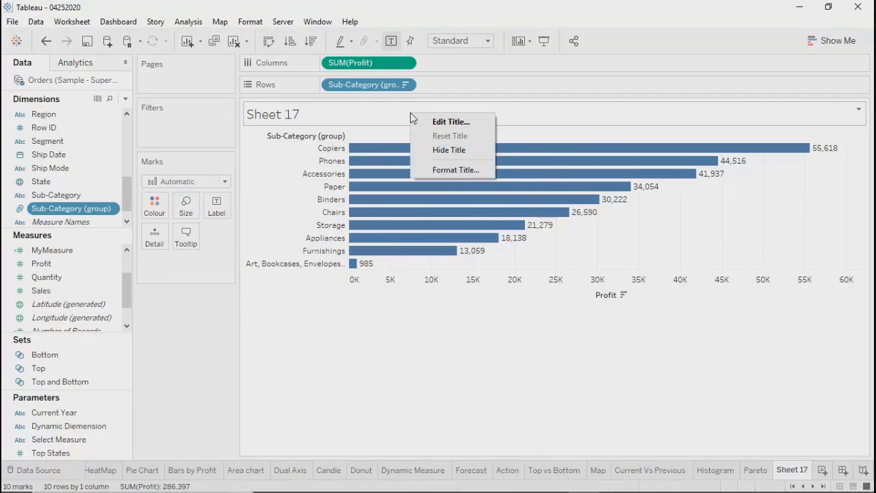
pyautogui.click(446, 175)
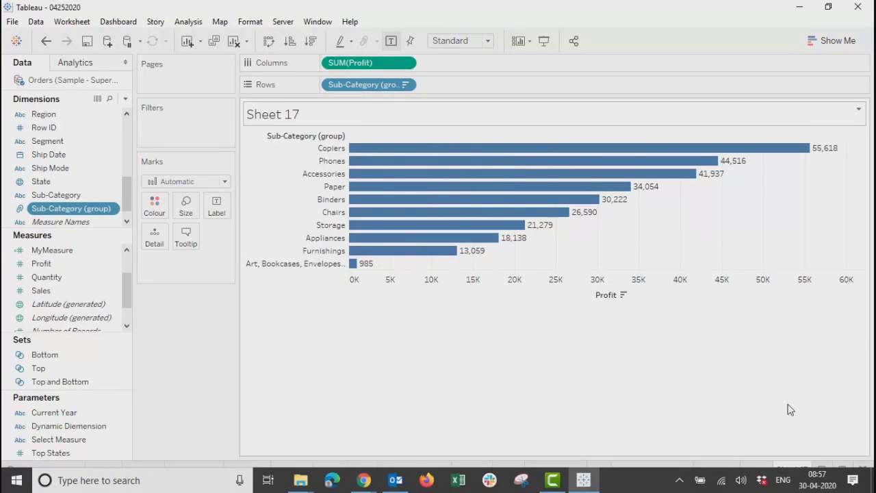
pyautogui.doubleClick(789, 472)
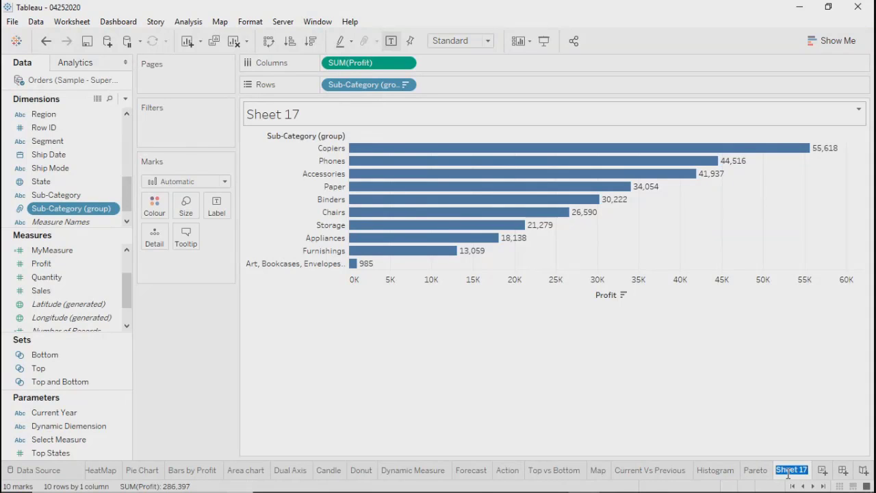
pyautogui.write('Groups')
pyautogui.press('Return')
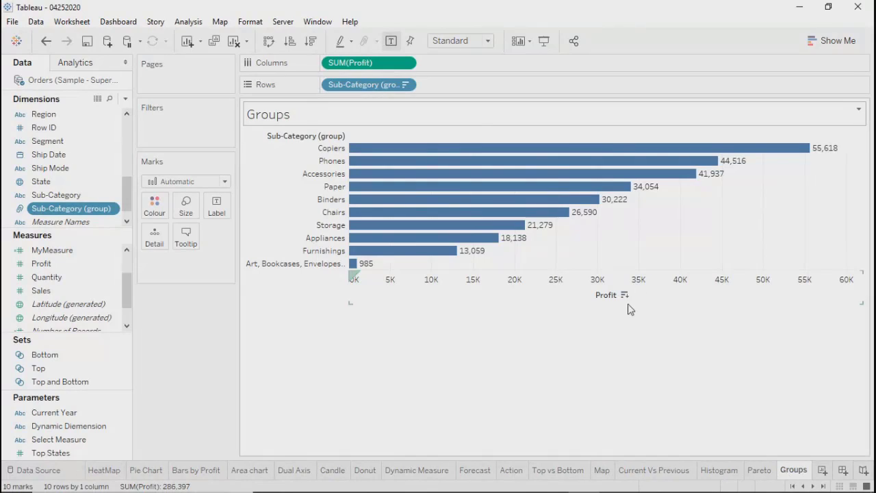
# Format the worksheet title as centred, bold text at size 12
pyautogui.doubleClick(425, 122)
pyautogui.moveTo(446, 228); pyautogui.dragTo(322, 224)
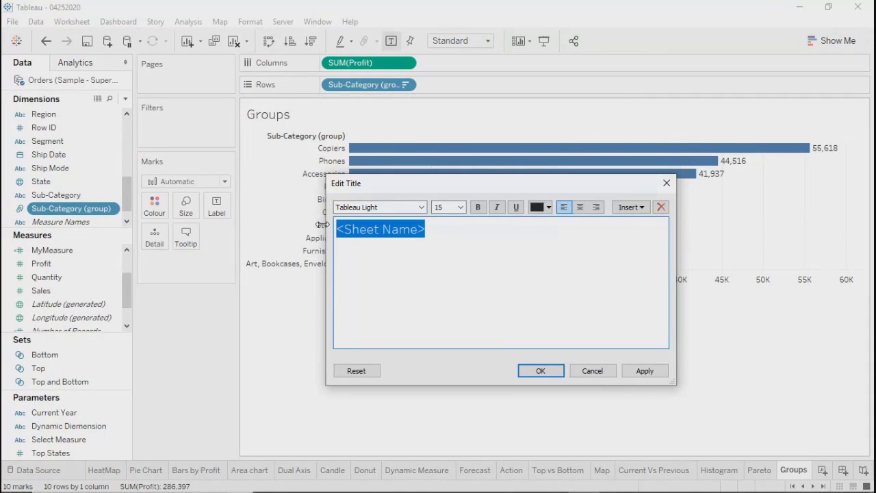
pyautogui.click(581, 208)
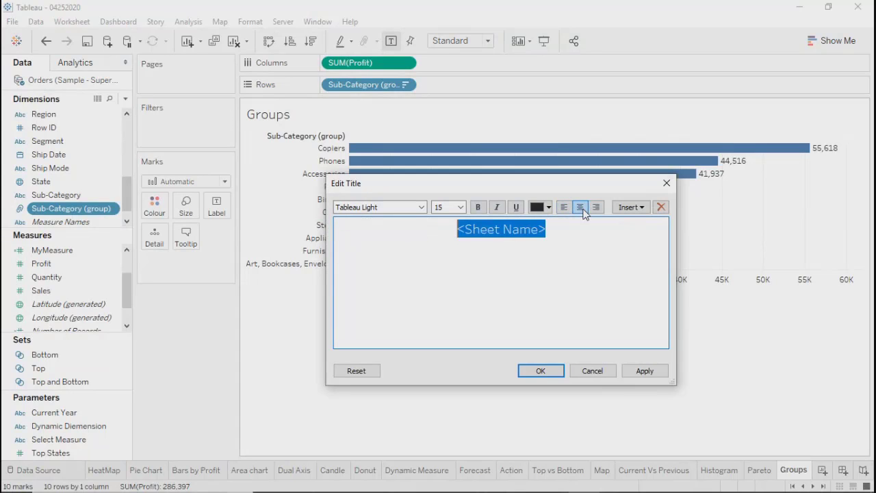
pyautogui.click(478, 207)
pyautogui.click(462, 208)
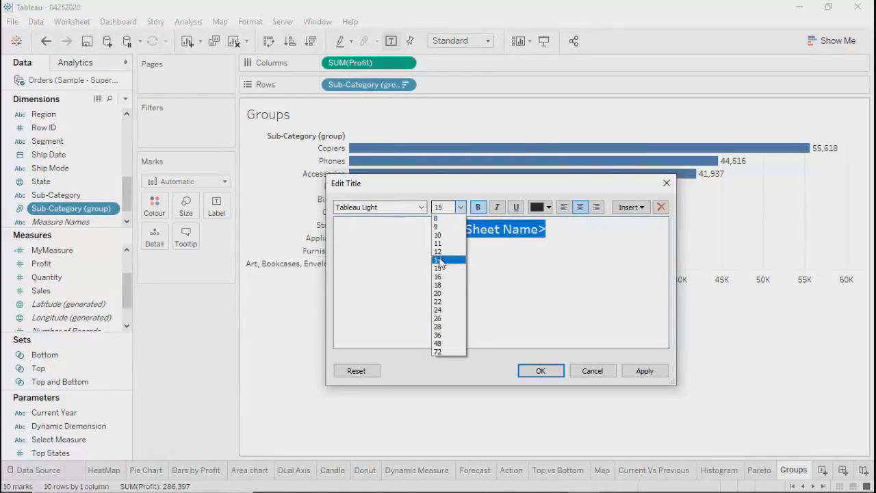
pyautogui.click(440, 252)
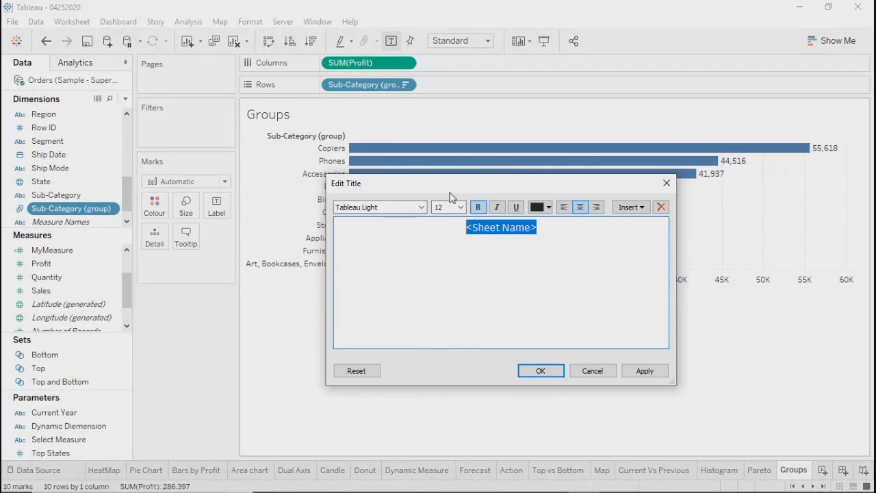
pyautogui.click(645, 373)
pyautogui.click(563, 371)
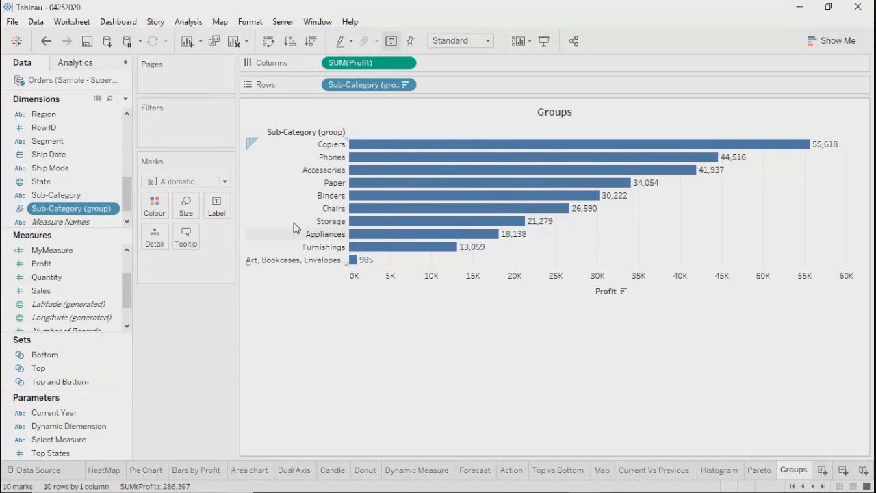
# Colour the profit bars by Sub-Category (group)
pyautogui.click(277, 261)
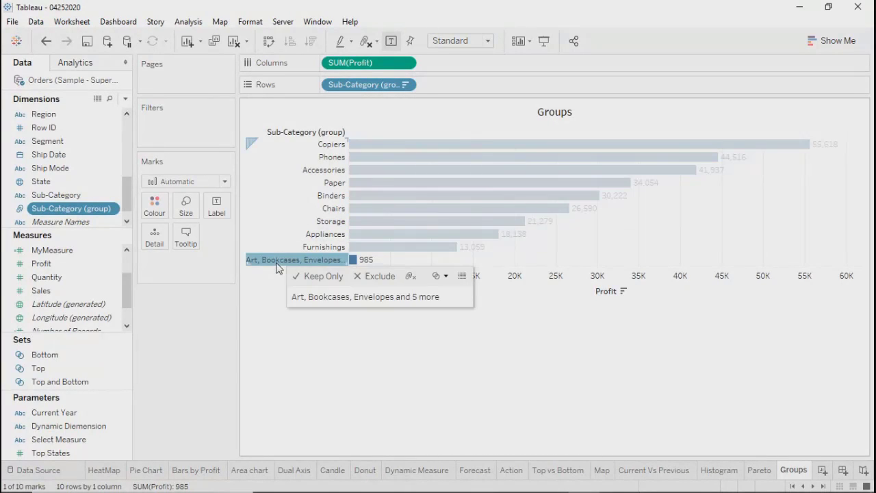
pyautogui.click(276, 339)
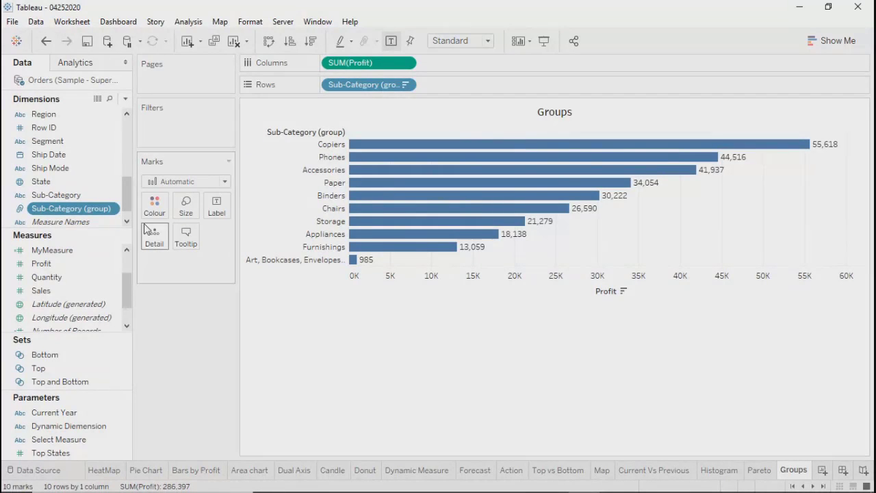
pyautogui.moveTo(113, 208); pyautogui.dragTo(155, 203)
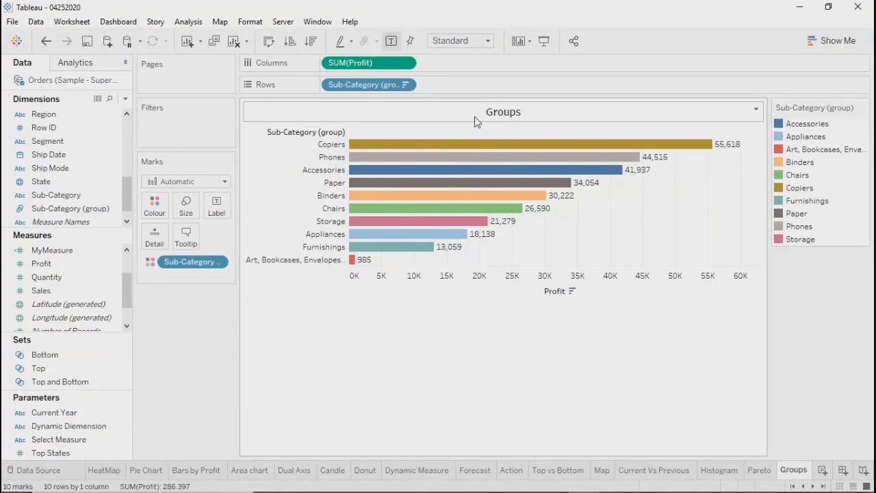
pyautogui.doubleClick(520, 113)
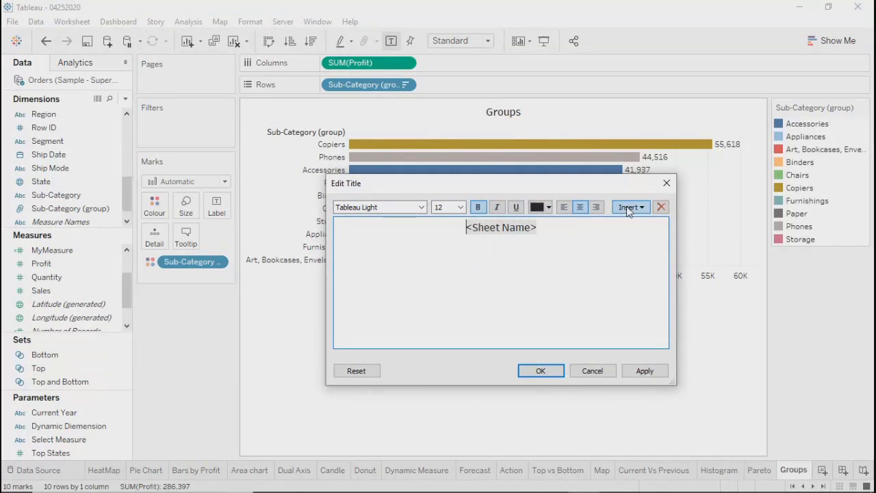
pyautogui.click(666, 185)
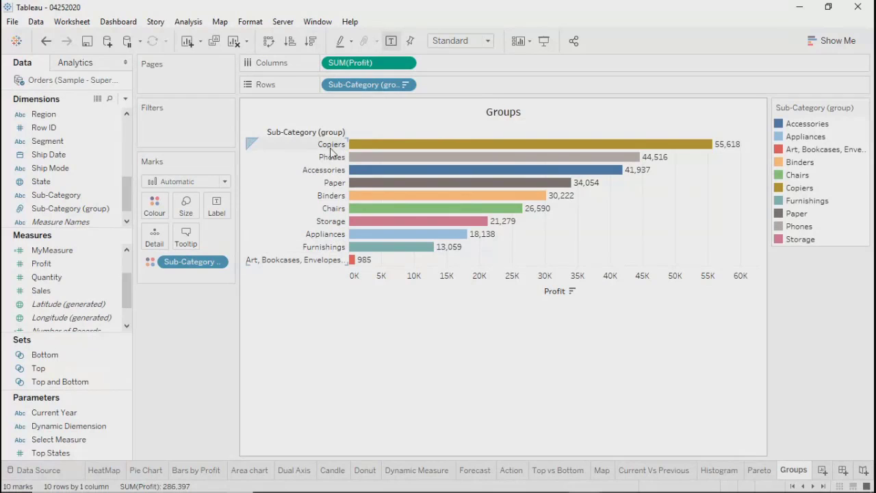
# Examine the members of the combined low-profit group and the ungrouped sub-categories in the Sub-Category (group) editor
pyautogui.click(332, 249)
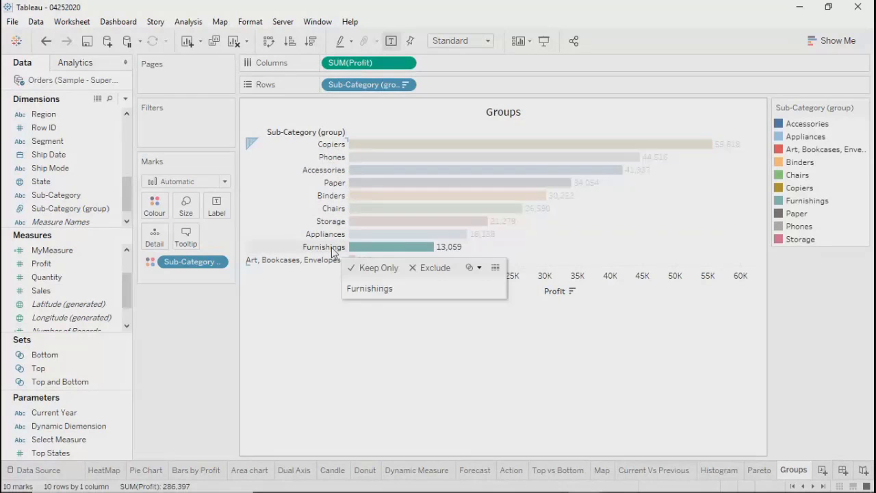
pyautogui.click(306, 326)
pyautogui.click(94, 212)
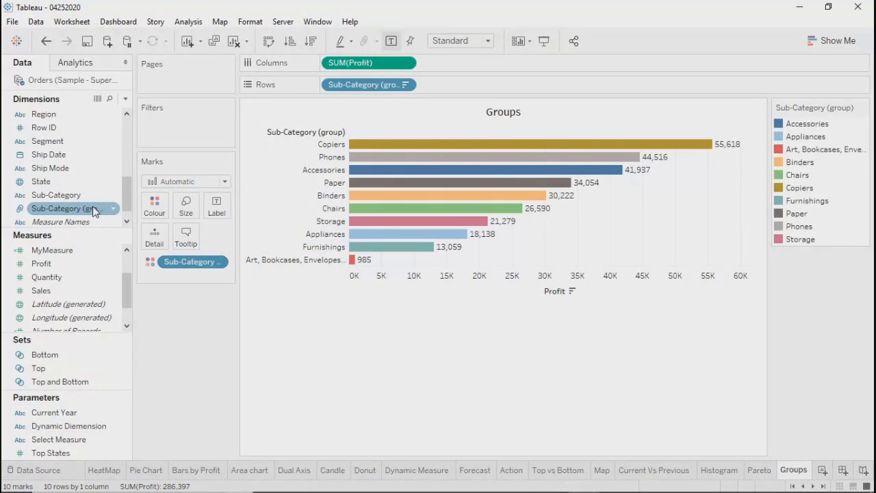
pyautogui.click(112, 209)
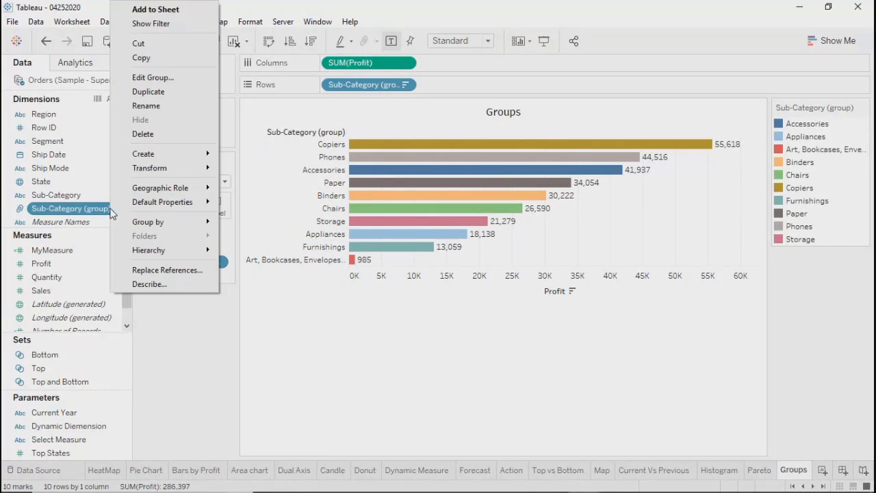
pyautogui.click(149, 76)
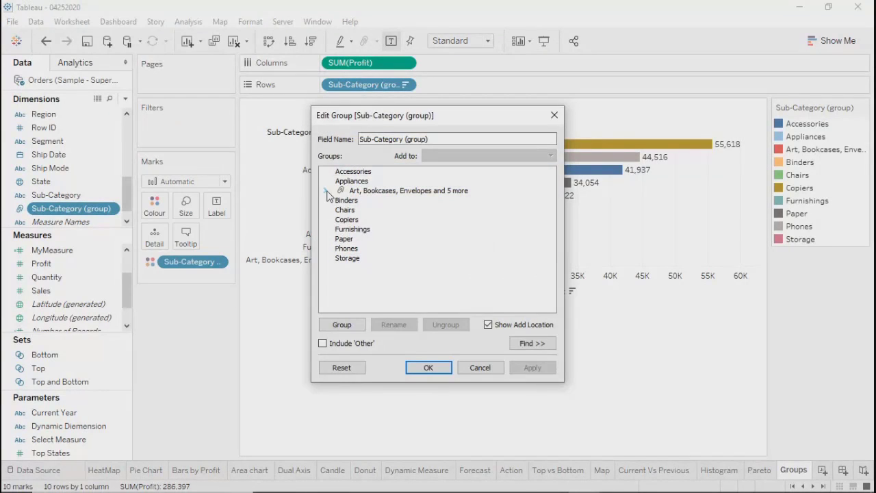
pyautogui.click(328, 192)
pyautogui.moveTo(554, 221); pyautogui.dragTo(553, 186)
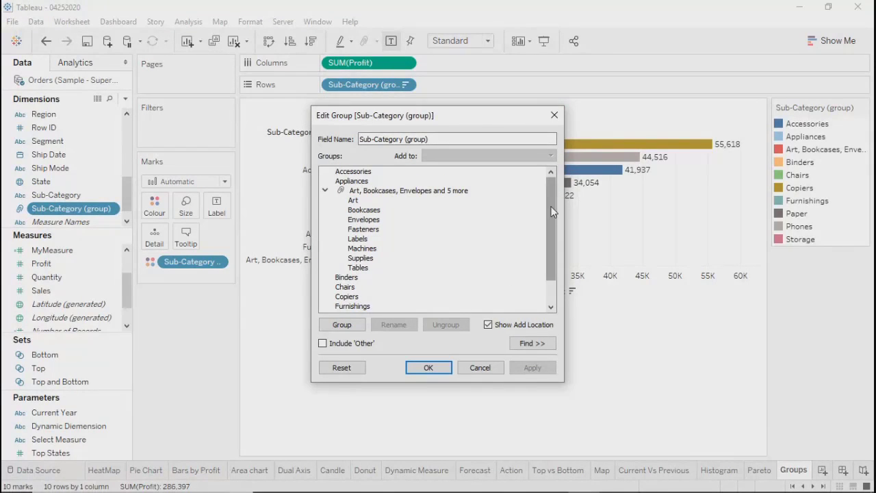
pyautogui.rightClick(551, 253)
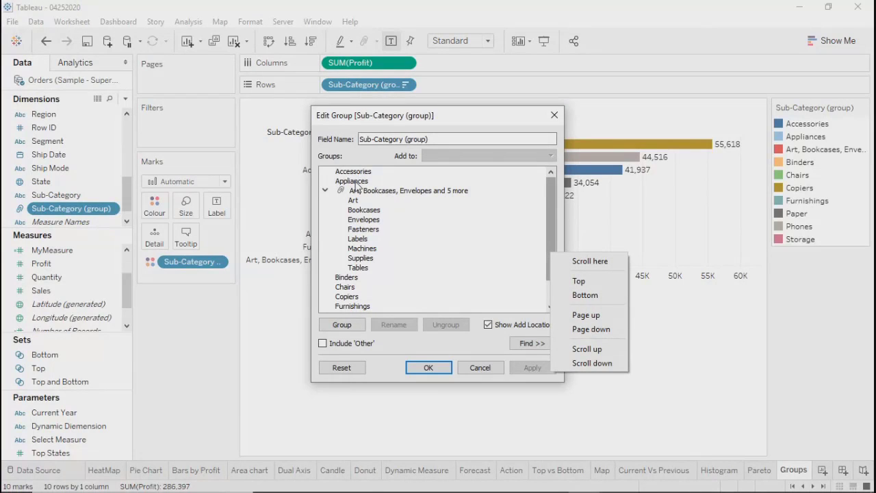
pyautogui.click(347, 279)
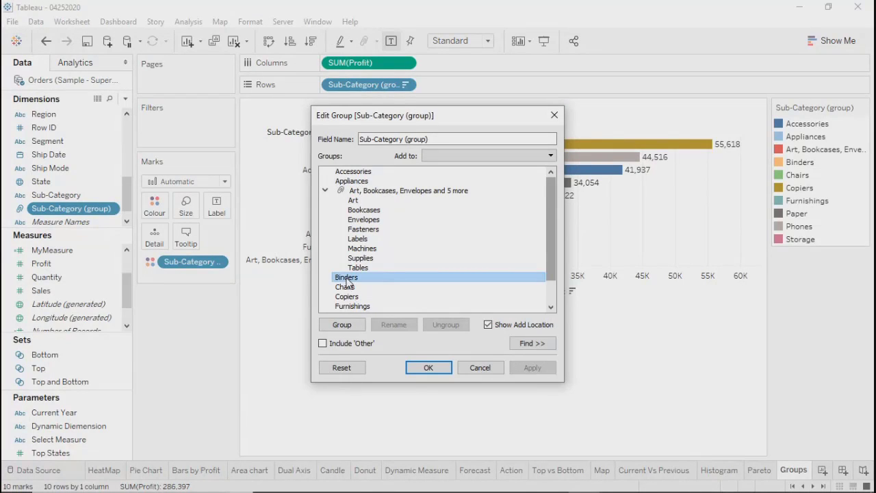
pyautogui.moveTo(551, 213)
pyautogui.mouseDown()
pyautogui.moveTo(556, 282)
pyautogui.moveTo(555, 223)
pyautogui.mouseUp()
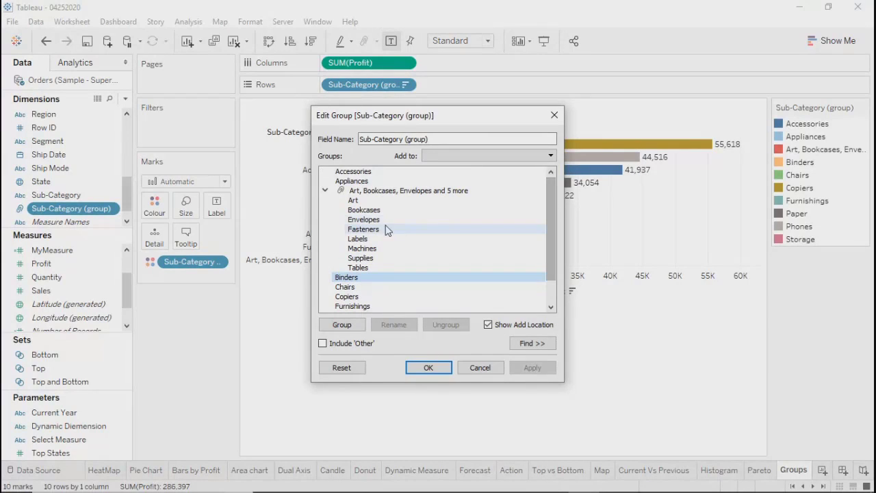
# Select the members Art through Tables inside the combined group, and close the group editor without applying changes
pyautogui.click(353, 200)
pyautogui.hotkey('shift', 'Down')
pyautogui.hotkey('shift', 'Down')
pyautogui.hotkey('shift', 'Down')
pyautogui.hotkey('shift', 'Down')
pyautogui.hotkey('shift', 'Down')
pyautogui.hotkey('shift', 'Down')
pyautogui.hotkey('shift', 'Down')
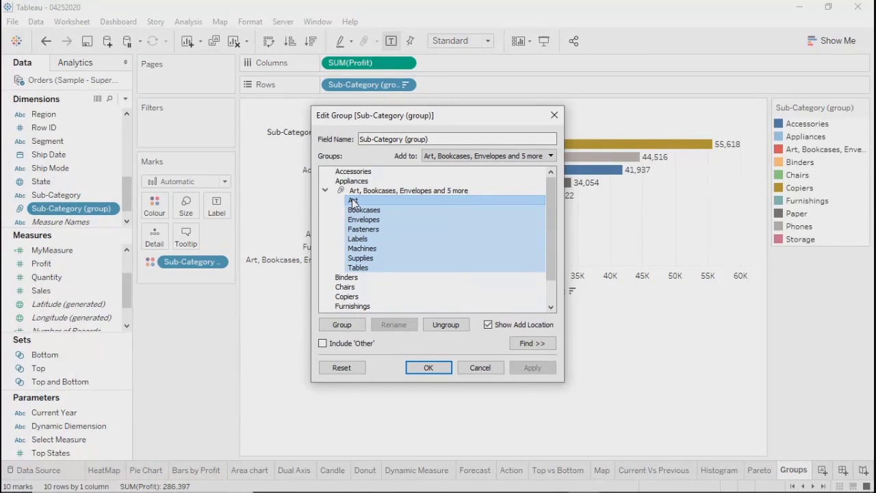
pyautogui.click(474, 371)
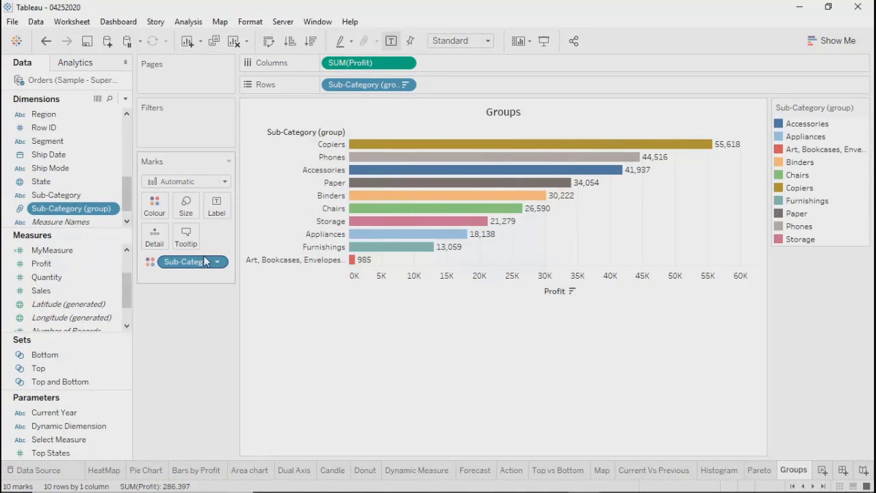
# Delete the Sub-Category (group) field from the data source's dimensions
pyautogui.click(113, 210)
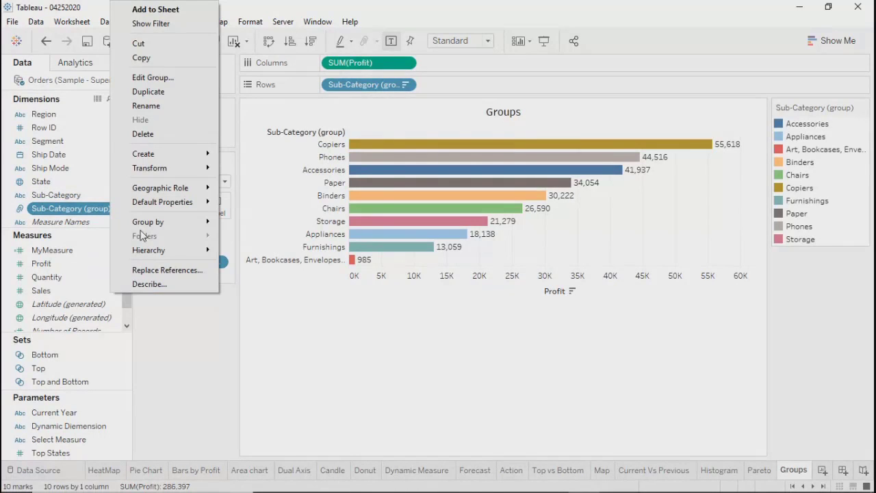
pyautogui.click(142, 133)
pyautogui.click(508, 293)
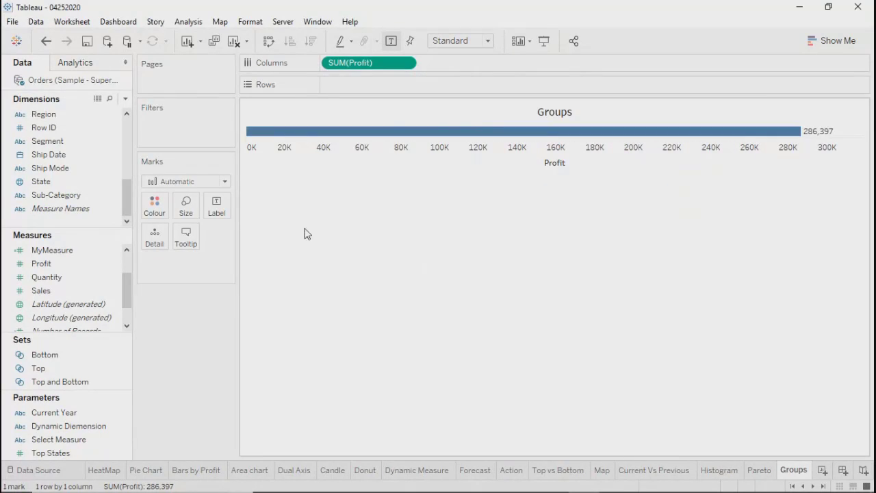
# Break Profit down by Sub-Category in the rows and sort the horizontal bars by profit in descending order
pyautogui.moveTo(55, 195); pyautogui.dragTo(370, 84)
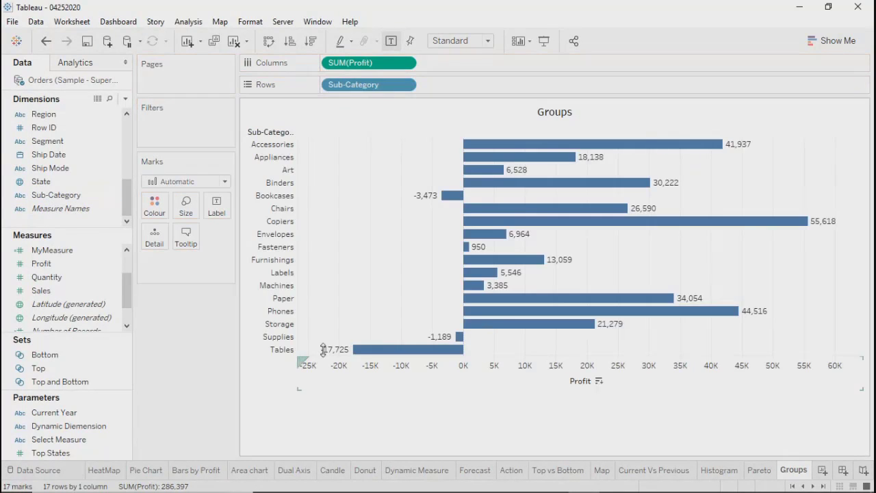
pyautogui.click(270, 43)
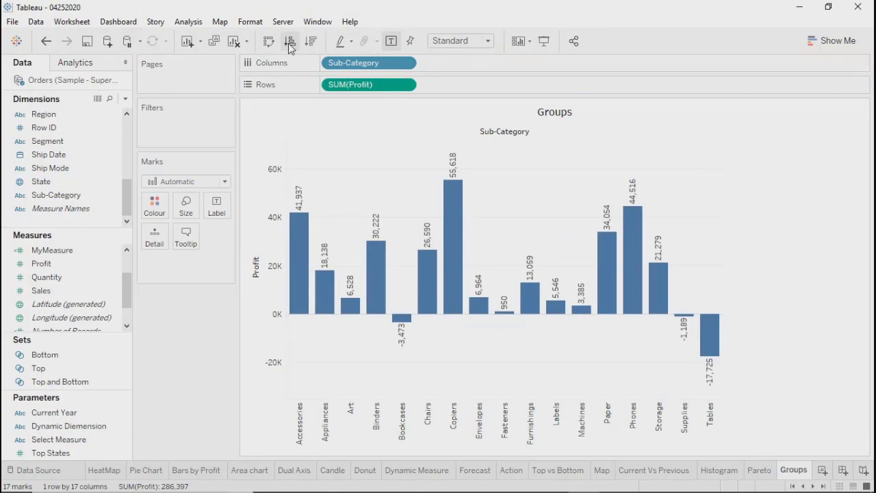
pyautogui.click(291, 42)
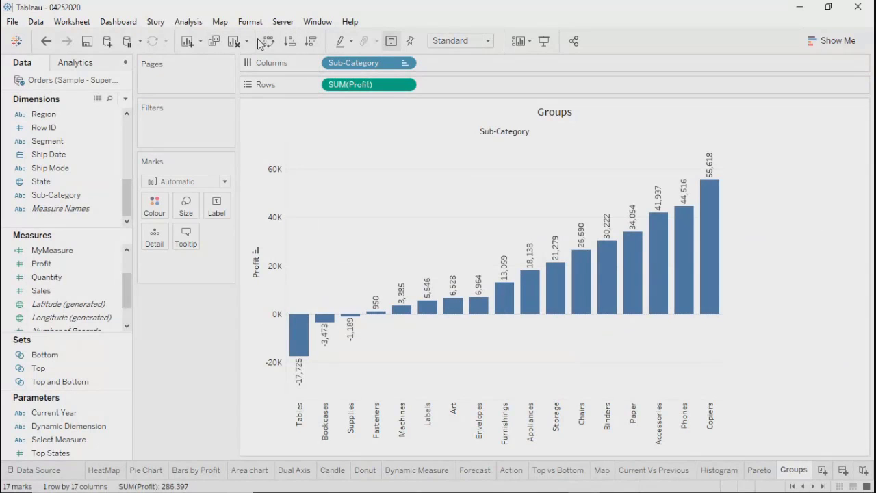
pyautogui.click(269, 42)
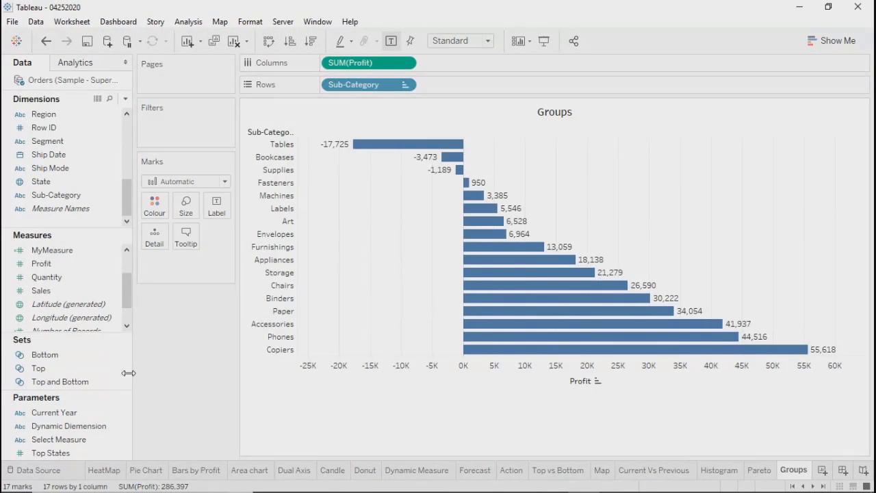
pyautogui.click(311, 41)
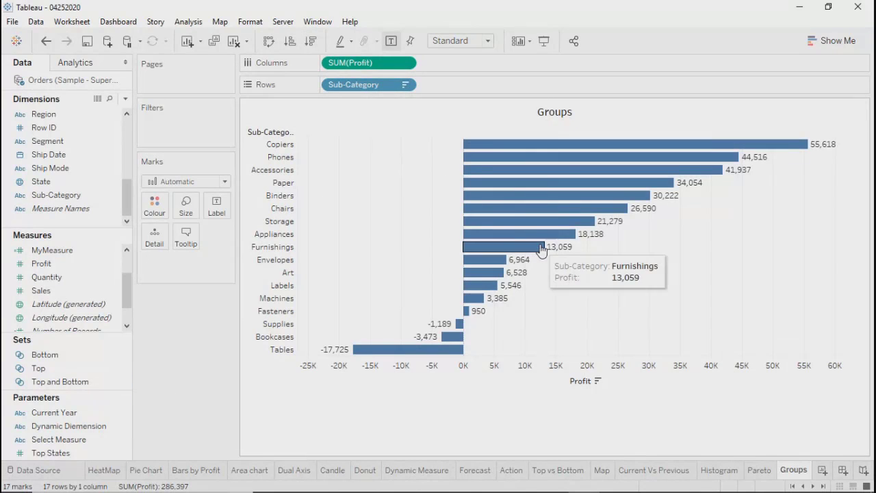
pyautogui.moveTo(545, 255); pyautogui.dragTo(267, 389)
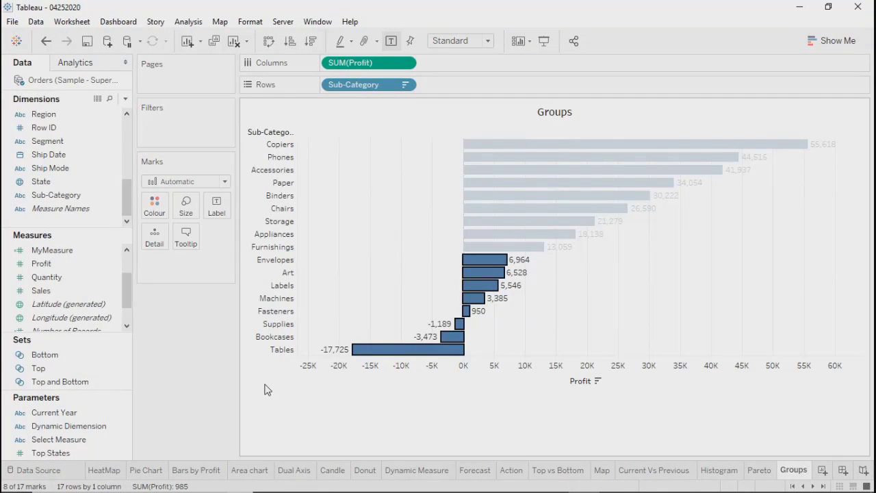
pyautogui.click(273, 265)
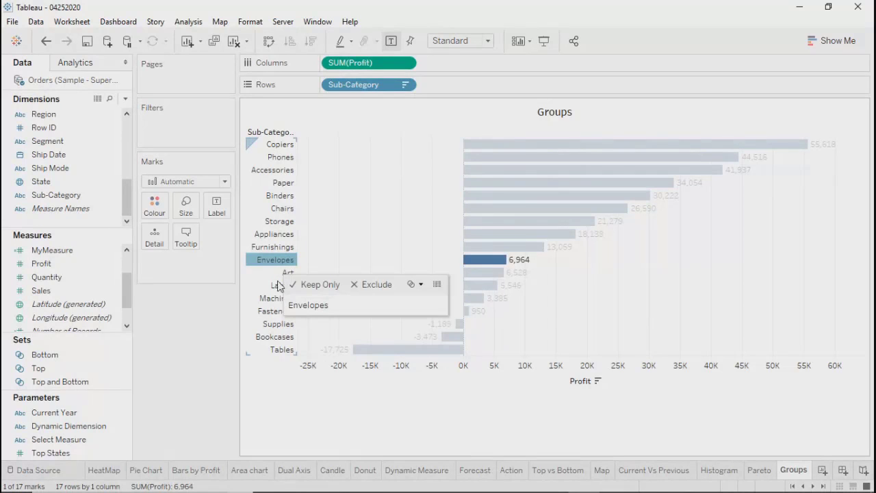
pyautogui.click(274, 274)
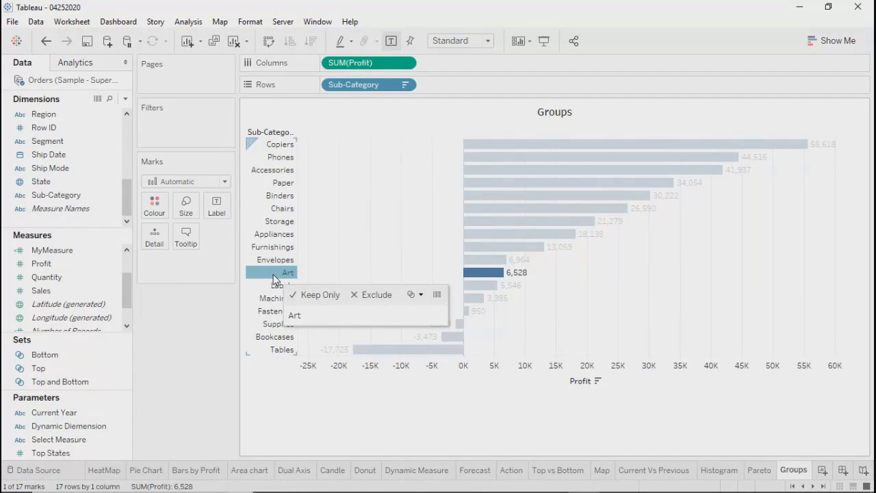
pyautogui.click(353, 423)
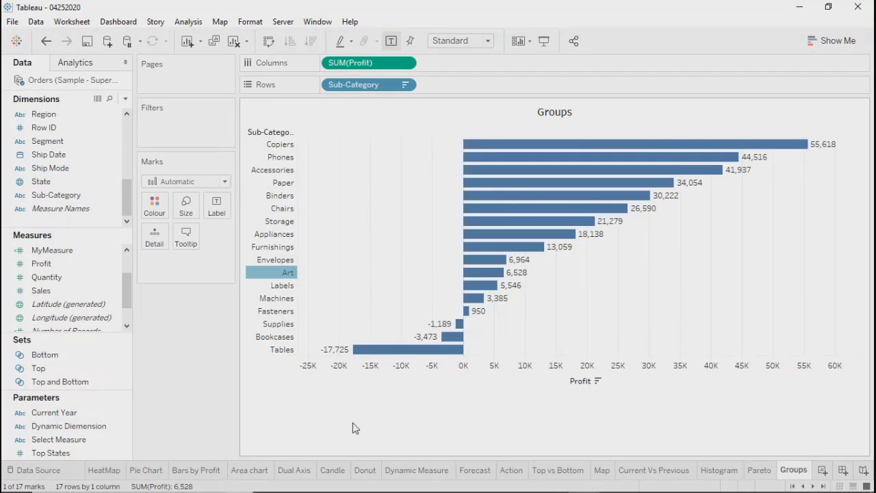
# Group the Art, Labels, Machines, Fasteners, Supplies, Bookcases and Tables sub-categories into one combined row
pyautogui.click(269, 273)
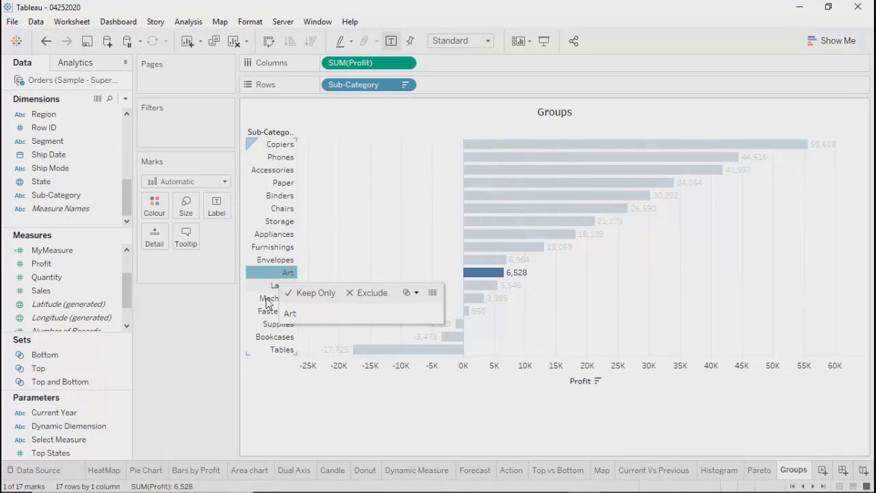
pyautogui.keyDown('ctrl'); pyautogui.click(271, 285); pyautogui.keyUp('ctrl')
pyautogui.keyDown('ctrl'); pyautogui.click(263, 299); pyautogui.keyUp('ctrl')
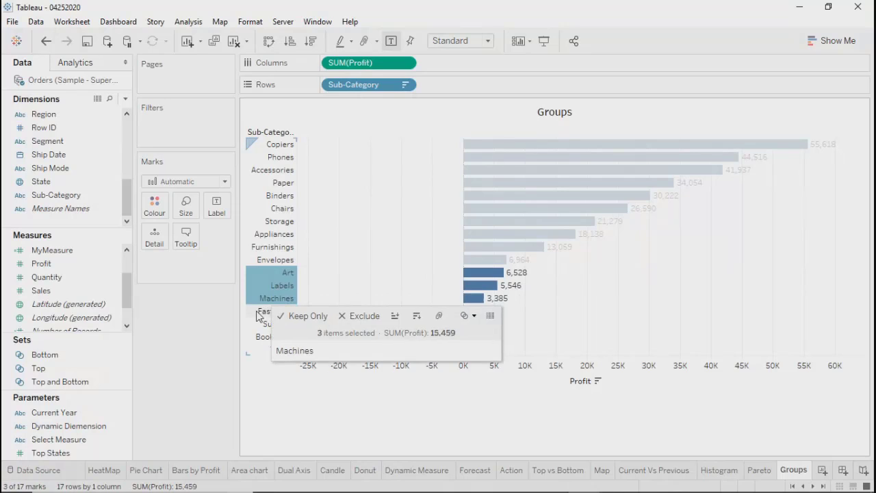
pyautogui.keyDown('ctrl'); pyautogui.click(259, 311); pyautogui.keyUp('ctrl')
pyautogui.keyDown('ctrl'); pyautogui.click(256, 325); pyautogui.keyUp('ctrl')
pyautogui.keyDown('ctrl'); pyautogui.click(255, 338); pyautogui.keyUp('ctrl')
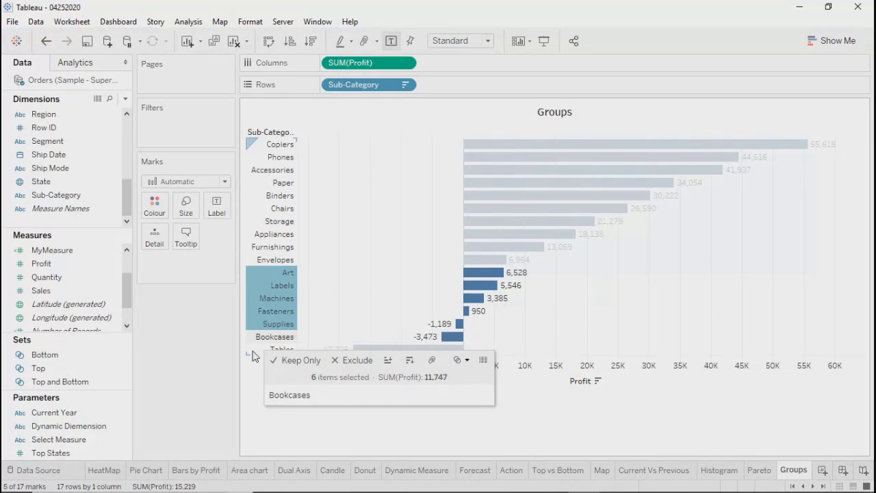
pyautogui.keyDown('ctrl'); pyautogui.click(255, 351); pyautogui.keyUp('ctrl')
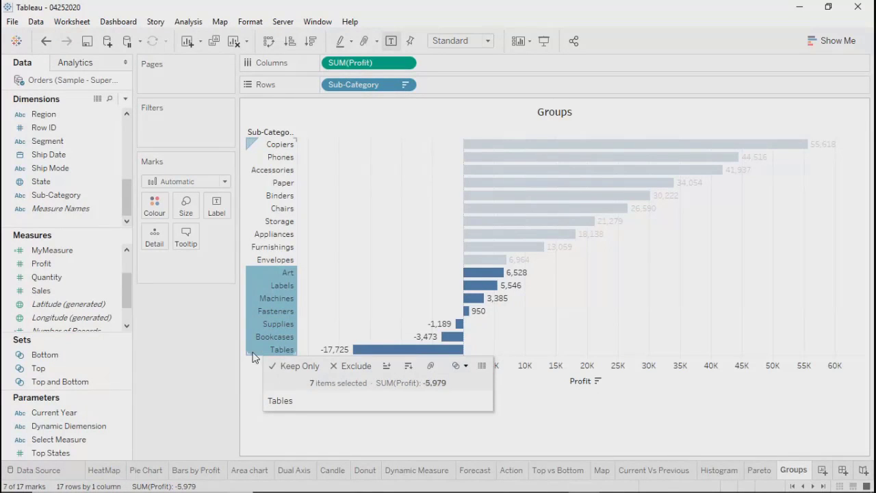
pyautogui.click(432, 366)
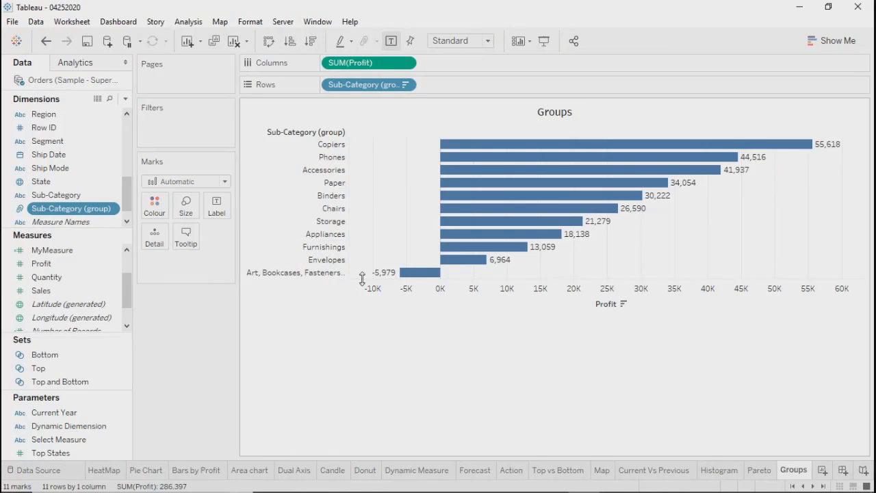
# Edit the Sub-Category (group) field to move Envelopes into the combined Art, Bookcases, Fasteners group
pyautogui.click(113, 210)
pyautogui.click(154, 77)
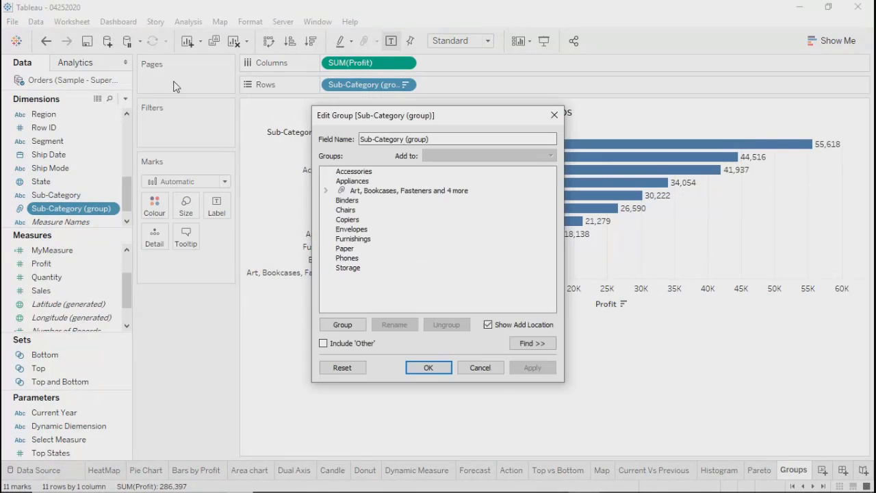
pyautogui.moveTo(394, 116); pyautogui.dragTo(155, 124)
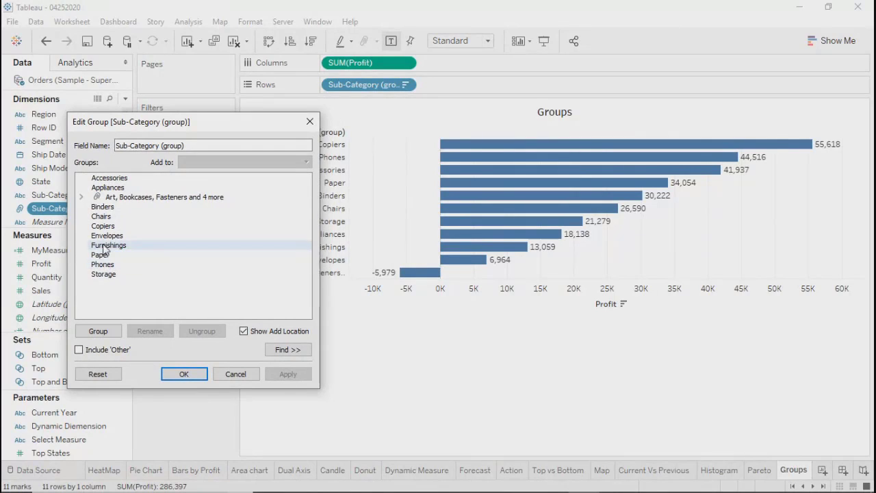
pyautogui.click(105, 240)
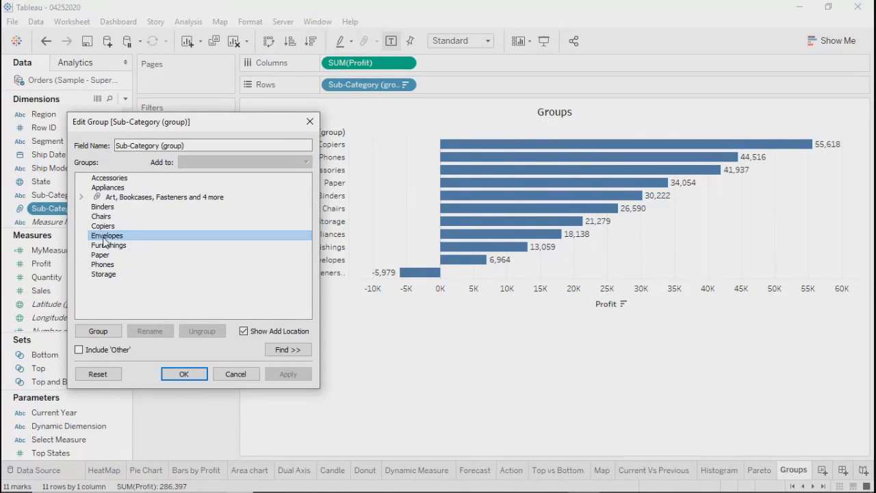
pyautogui.click(80, 197)
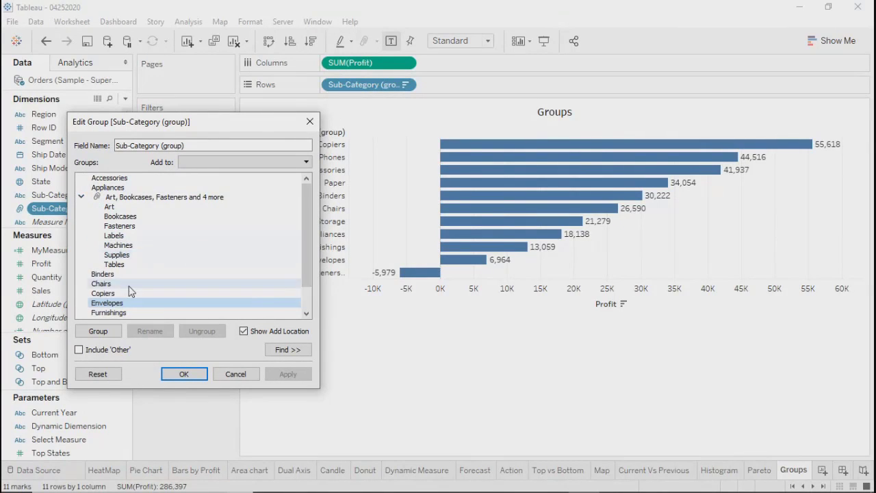
pyautogui.moveTo(108, 302); pyautogui.dragTo(118, 267)
pyautogui.click(289, 375)
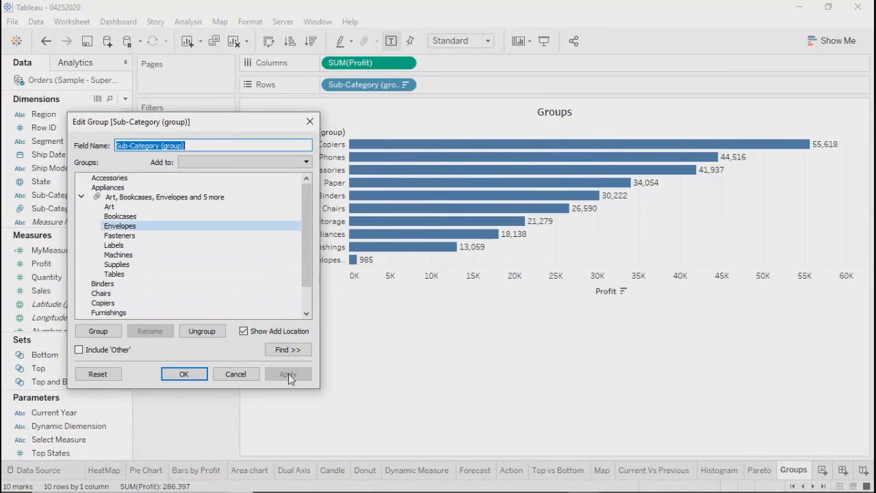
pyautogui.click(184, 373)
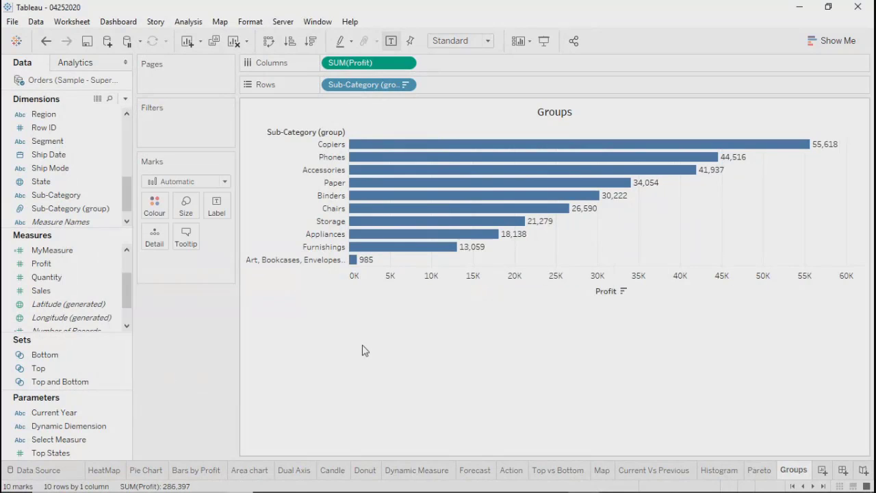
pyautogui.moveTo(529, 160)
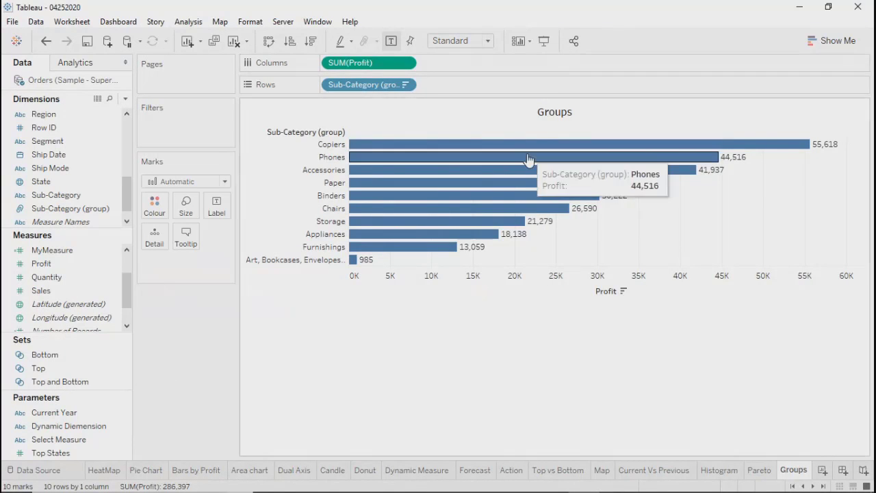
pyautogui.doubleClick(533, 113)
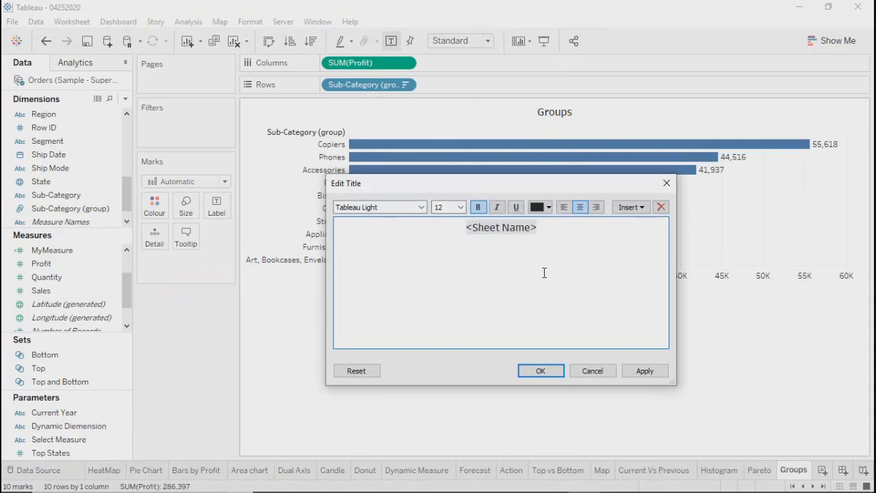
pyautogui.moveTo(562, 228); pyautogui.dragTo(411, 225)
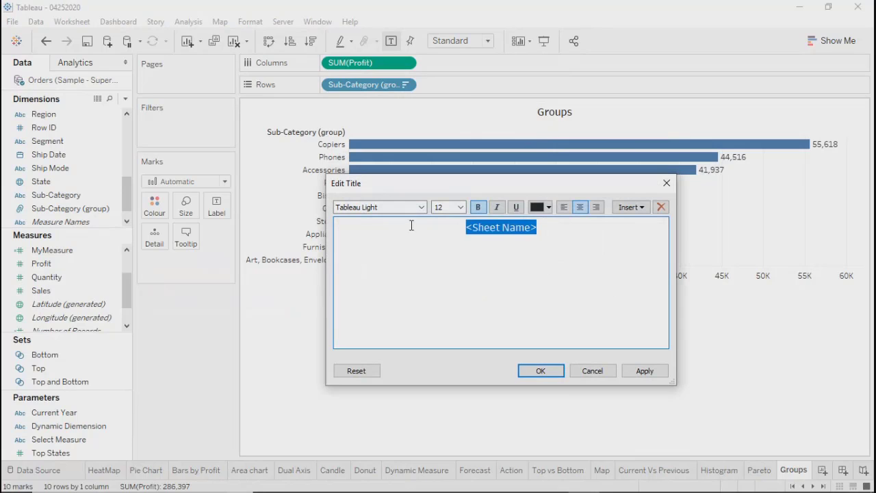
pyautogui.click(667, 183)
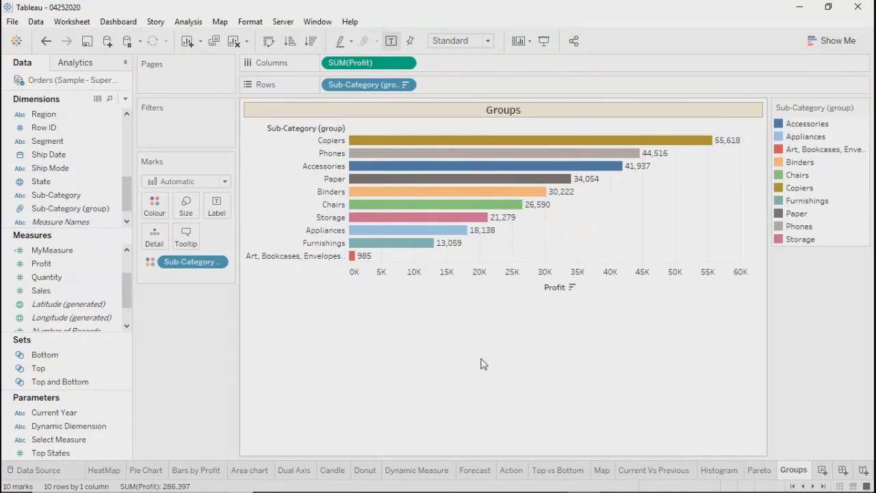
# Add a blank worksheet and compare the Pareto and Groups sheets
pyautogui.hotkey('ctrl', 'm')
pyautogui.click(754, 473)
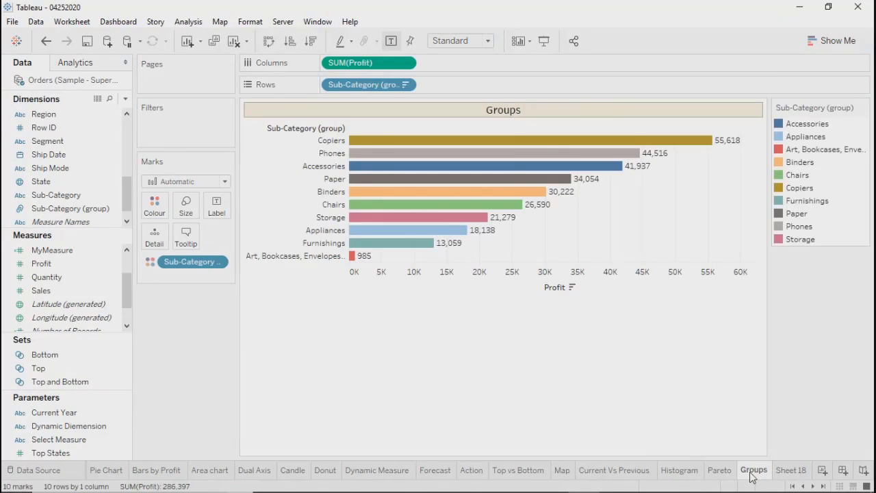
pyautogui.click(722, 472)
pyautogui.click(756, 473)
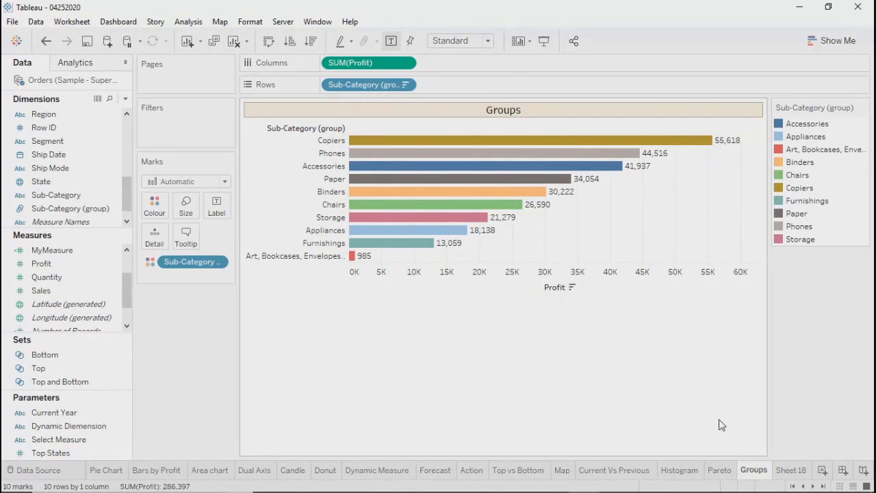
pyautogui.click(719, 472)
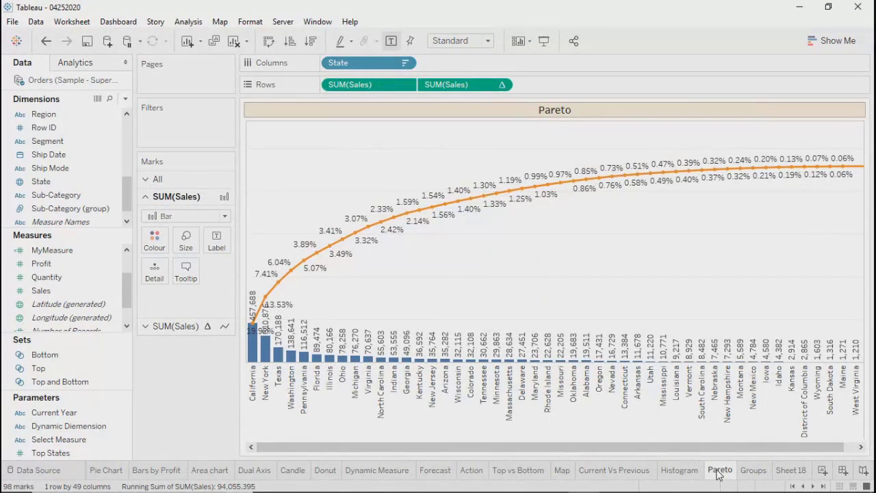
pyautogui.click(753, 472)
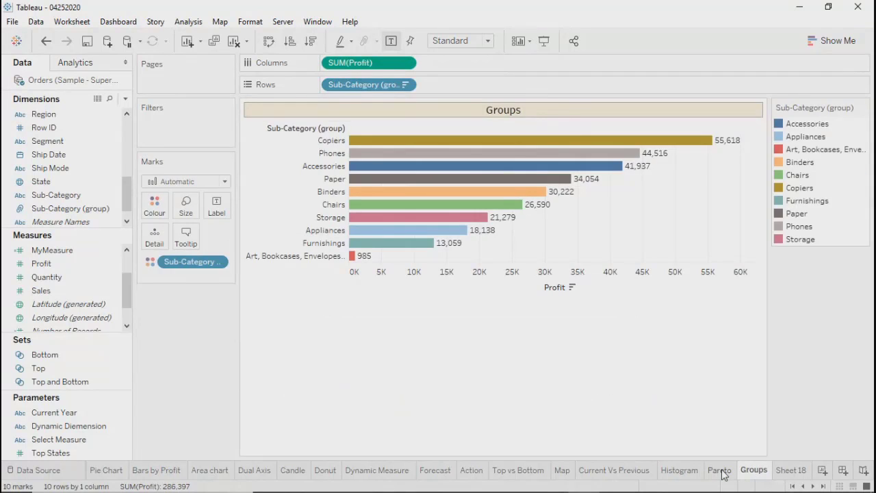
pyautogui.click(727, 472)
pyautogui.click(753, 472)
# Delete the blank Sheet 18 worksheet
pyautogui.click(792, 472)
pyautogui.rightClick(794, 472)
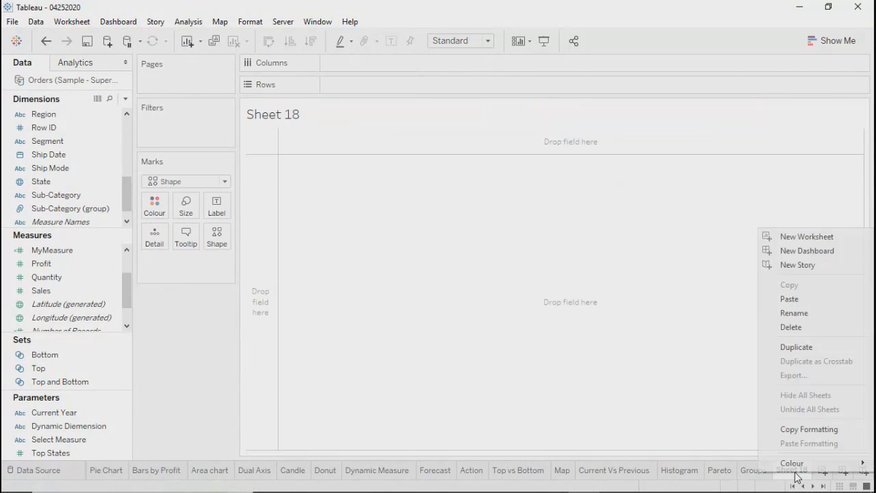
pyautogui.click(791, 327)
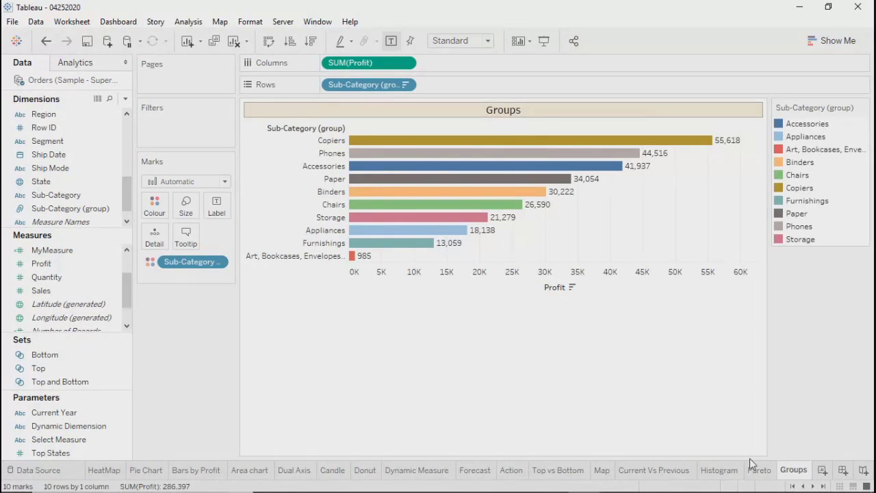
pyautogui.click(759, 471)
pyautogui.click(793, 470)
pyautogui.click(761, 470)
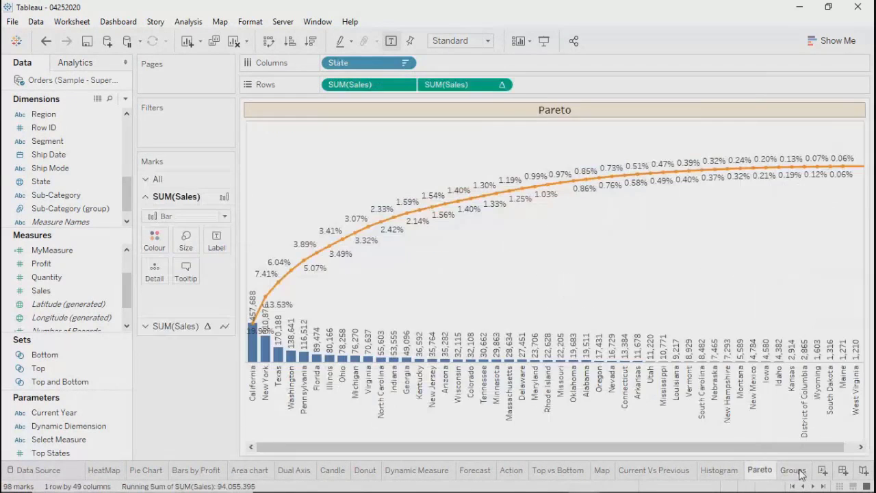
pyautogui.click(794, 470)
# Create a new dashboard and place the Groups sheet on it, with the Pareto sheet to its left
pyautogui.click(843, 470)
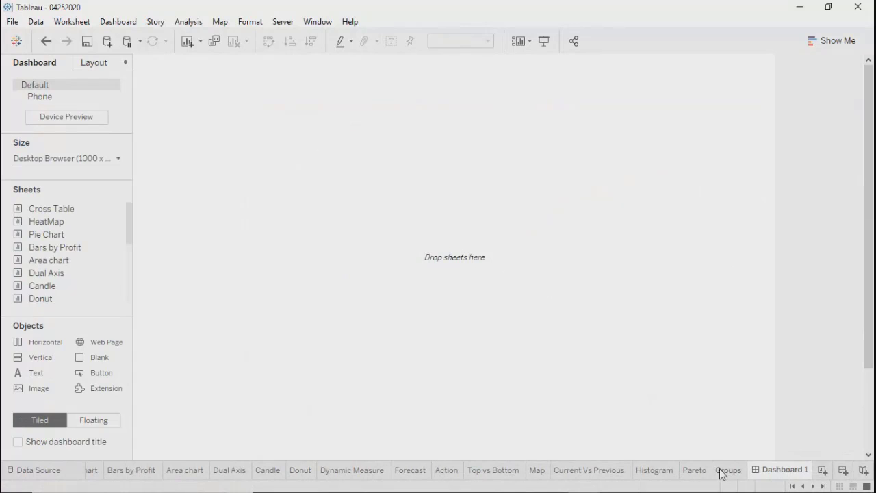
pyautogui.moveTo(47, 222); pyautogui.dragTo(131, 307)
pyautogui.rightClick(128, 302)
pyautogui.click(130, 225)
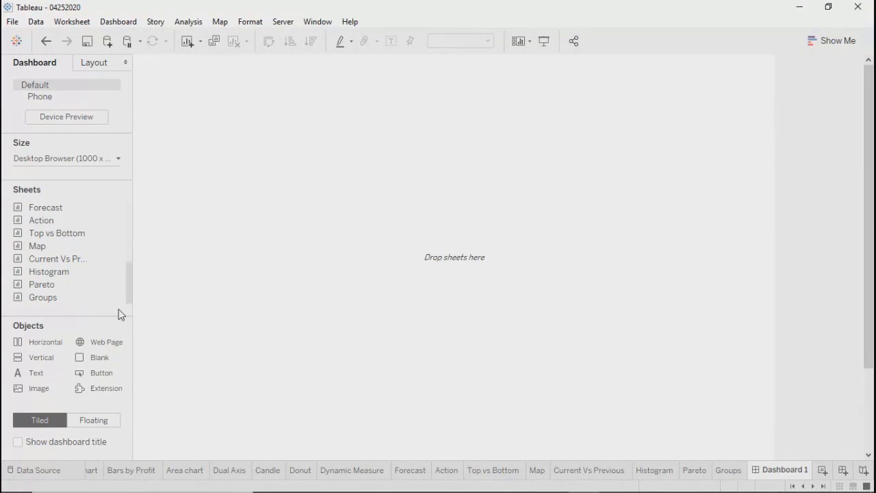
pyautogui.moveTo(53, 297); pyautogui.dragTo(282, 207)
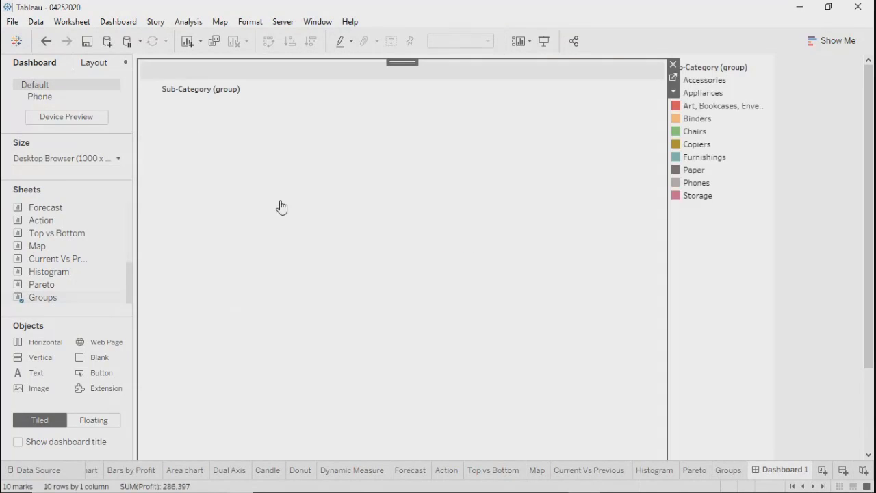
pyautogui.moveTo(42, 284); pyautogui.dragTo(346, 279)
# Delete the layout container holding the Sub-Category (group) colour legend from the dashboard
pyautogui.click(722, 274)
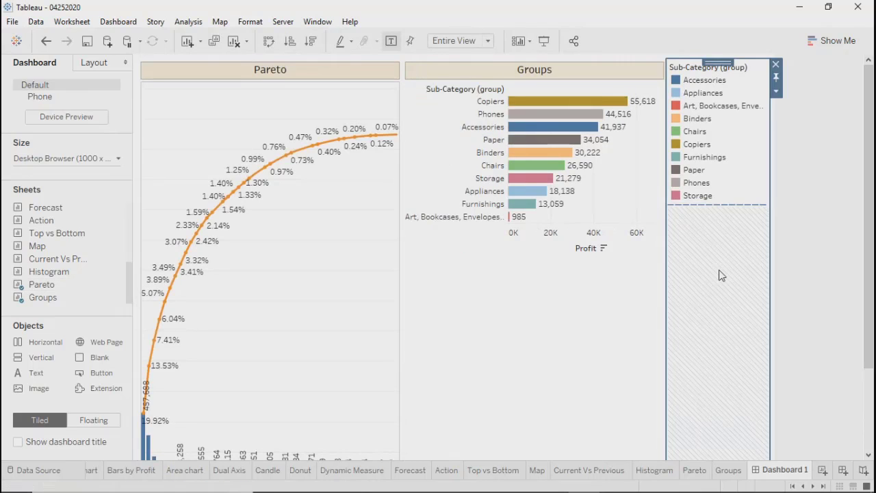
pyautogui.click(776, 65)
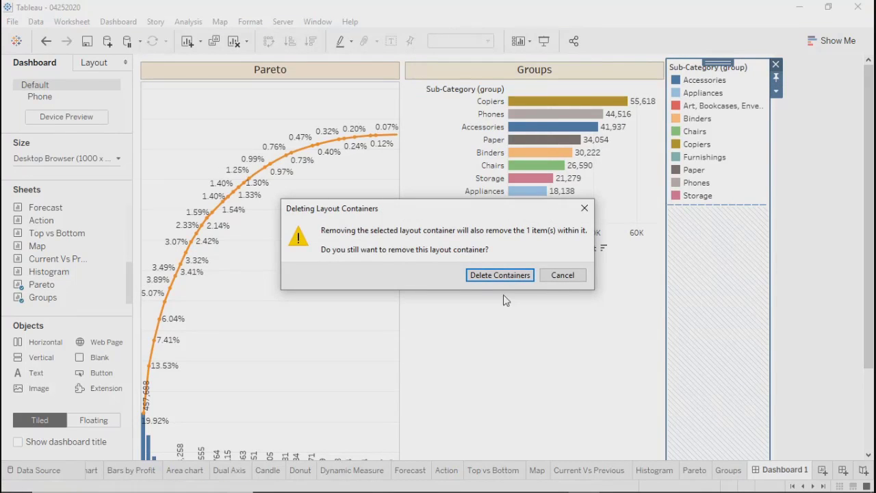
pyautogui.click(500, 276)
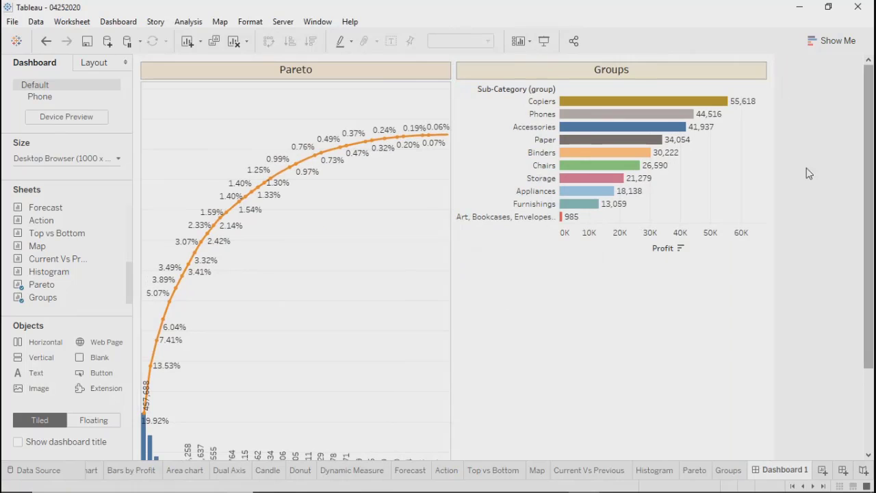
# Preview the dashboard in presentation mode and go to the Groups worksheet from its dashboard view
pyautogui.click(545, 41)
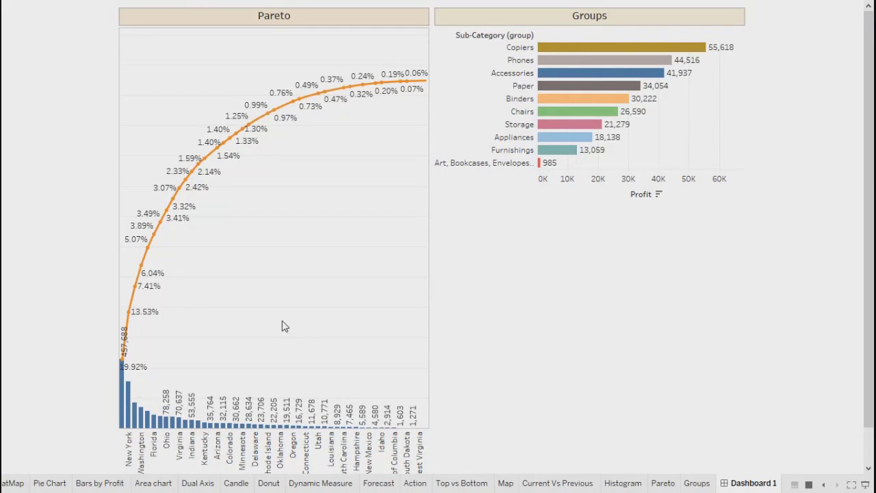
pyautogui.press('Escape')
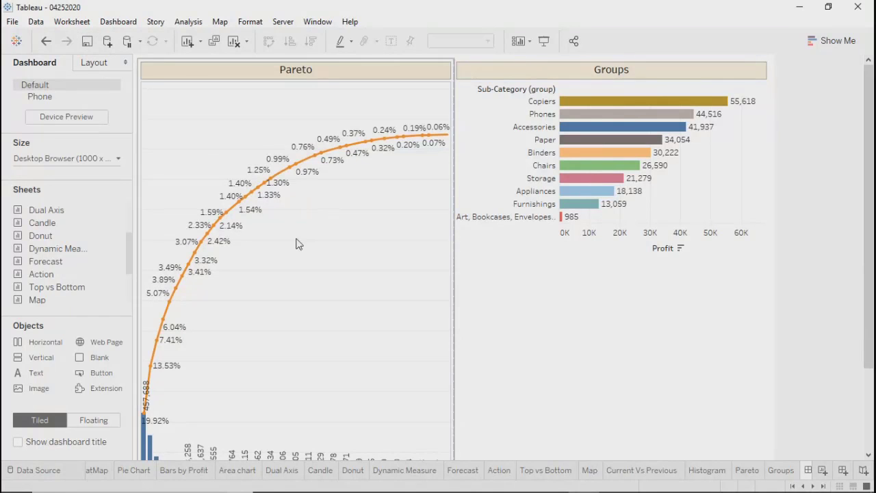
pyautogui.click(629, 362)
pyautogui.click(777, 78)
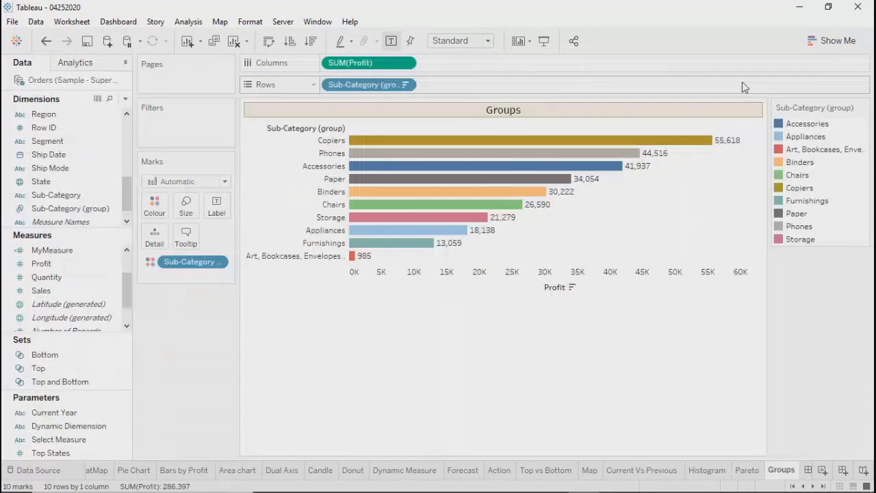
# Start a new parameter named Group or Pareto with the String data type
pyautogui.click(125, 100)
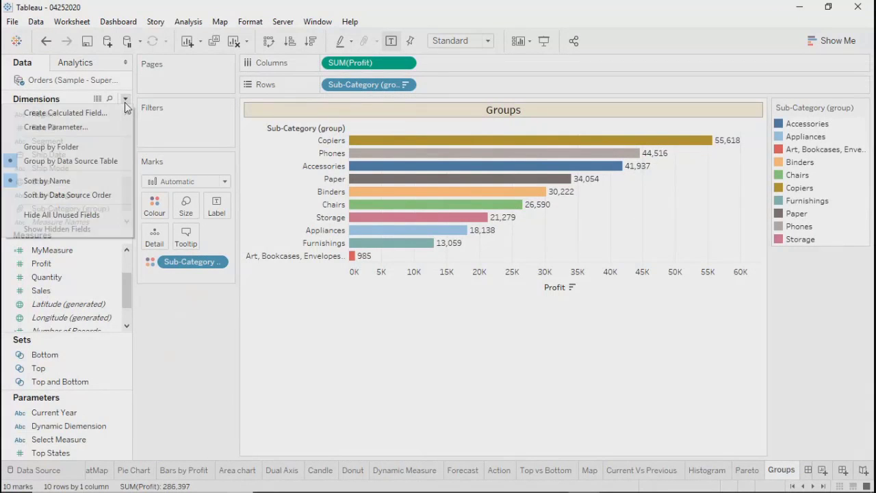
pyautogui.click(104, 126)
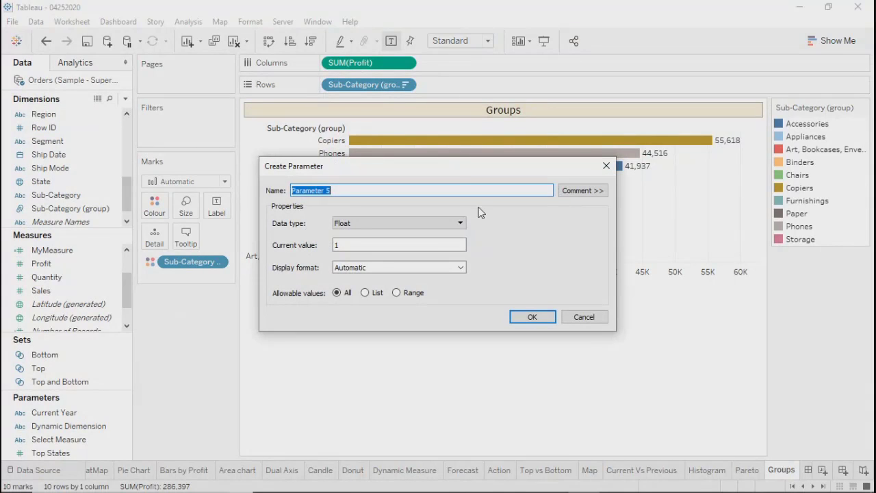
pyautogui.moveTo(440, 163); pyautogui.dragTo(475, 225)
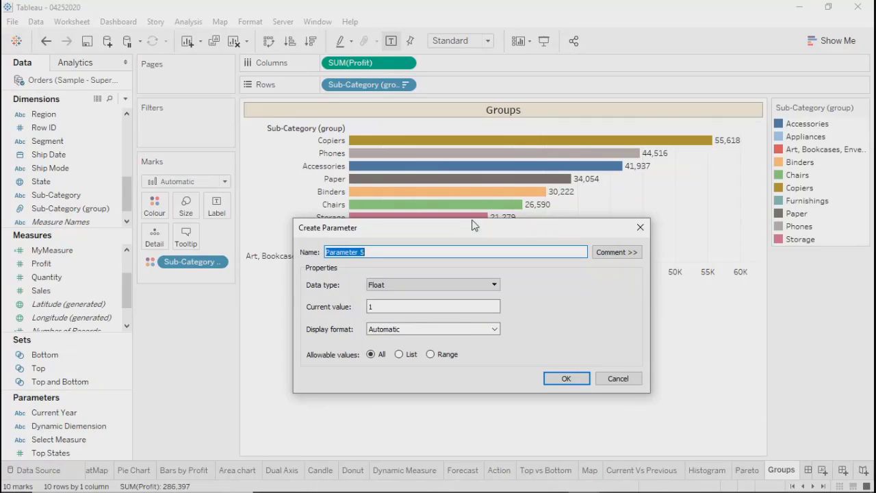
pyautogui.write('Group or Pareto')
pyautogui.click(426, 280)
pyautogui.click(425, 281)
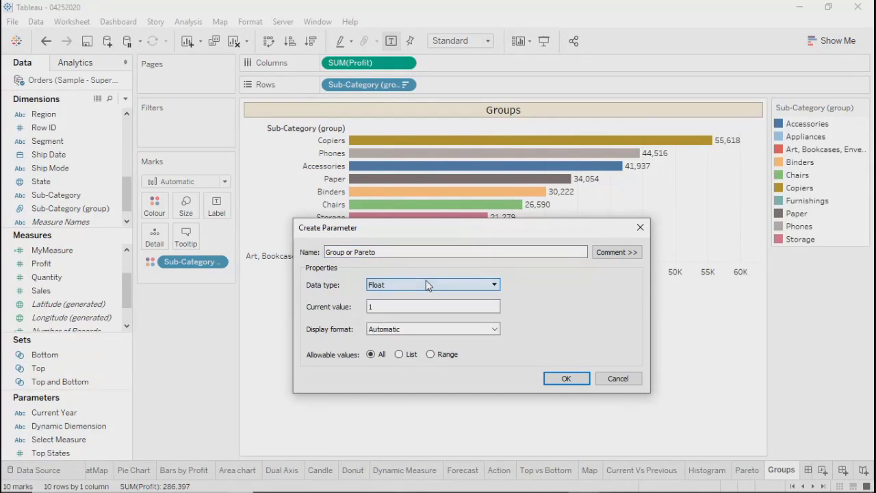
pyautogui.click(426, 282)
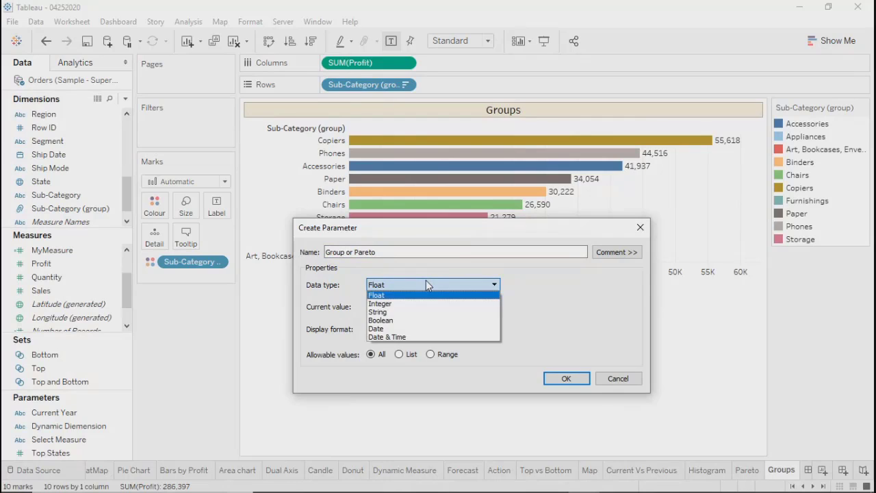
pyautogui.click(400, 312)
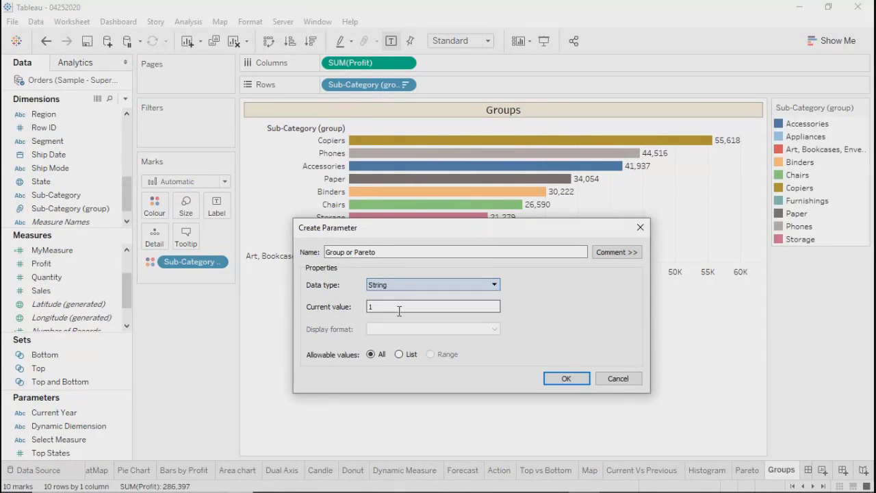
# Restrict the parameter to a list with the values Group and Pareto, and save it
pyautogui.click(400, 354)
pyautogui.moveTo(444, 225); pyautogui.dragTo(285, 112)
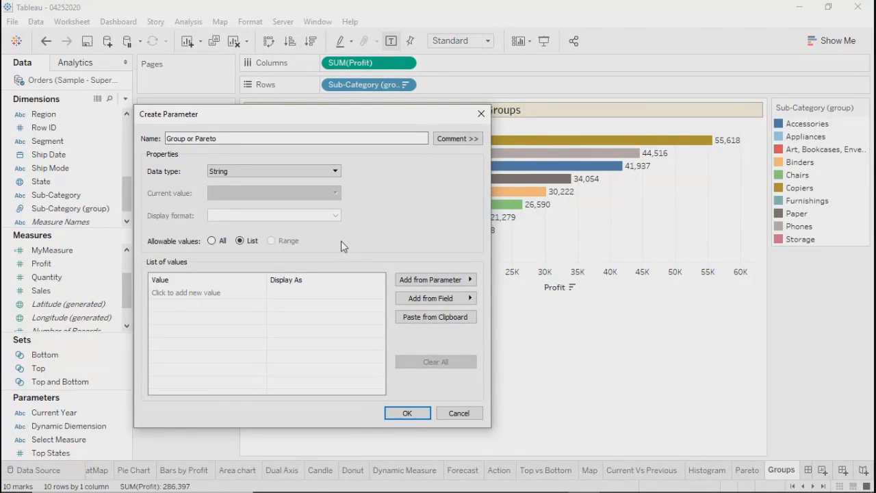
pyautogui.click(185, 294)
pyautogui.write('Group')
pyautogui.click(176, 309)
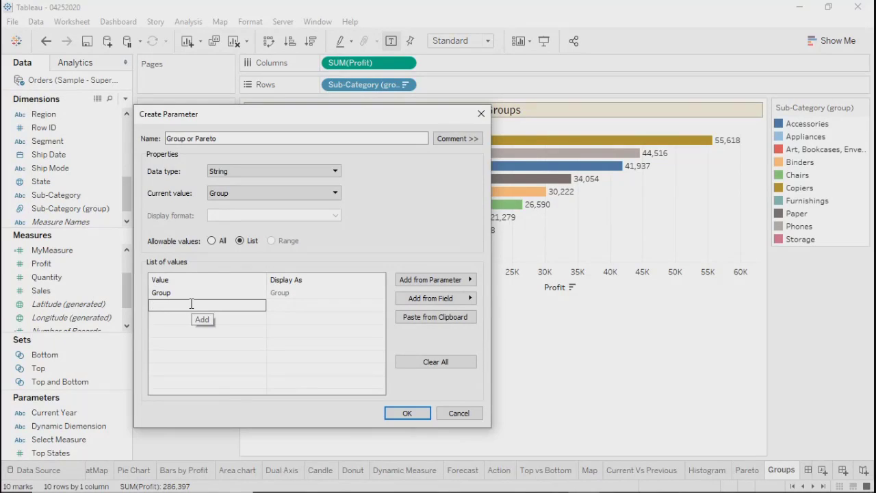
pyautogui.write('Pareto')
pyautogui.click(197, 347)
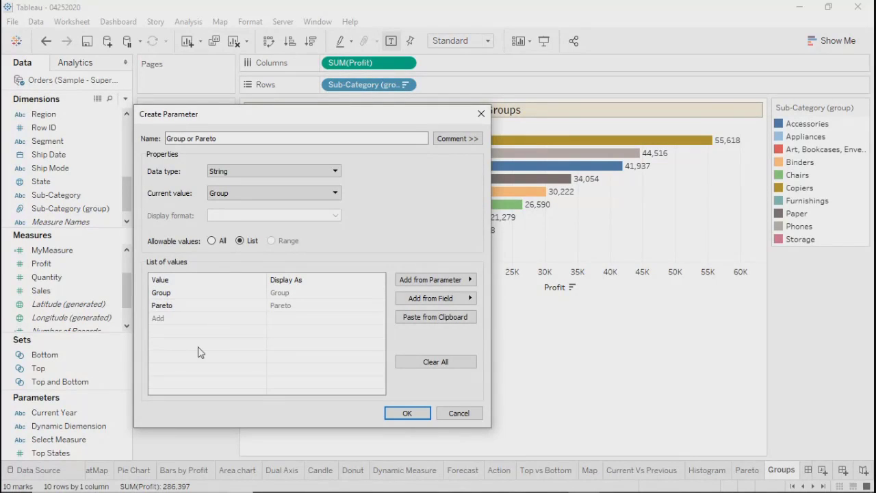
pyautogui.click(406, 413)
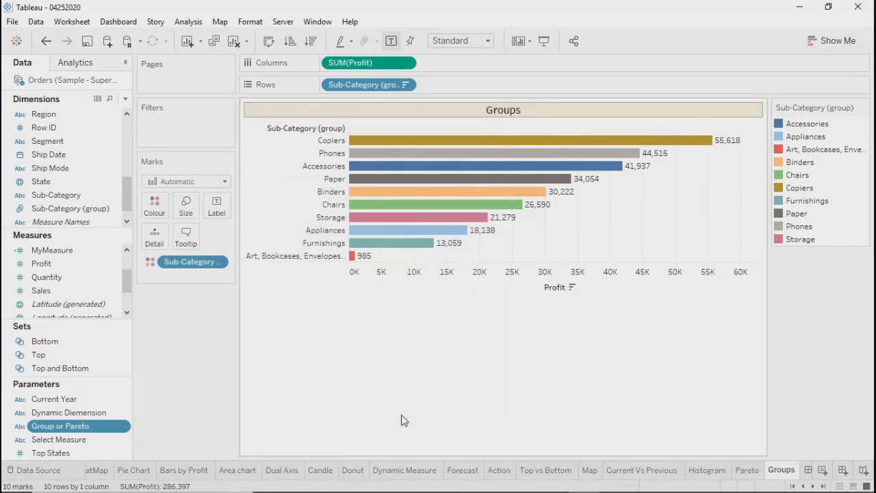
# Show the Group or Pareto parameter control on the sheet and hide the Sub-Category (group) colour legend
pyautogui.rightClick(89, 429)
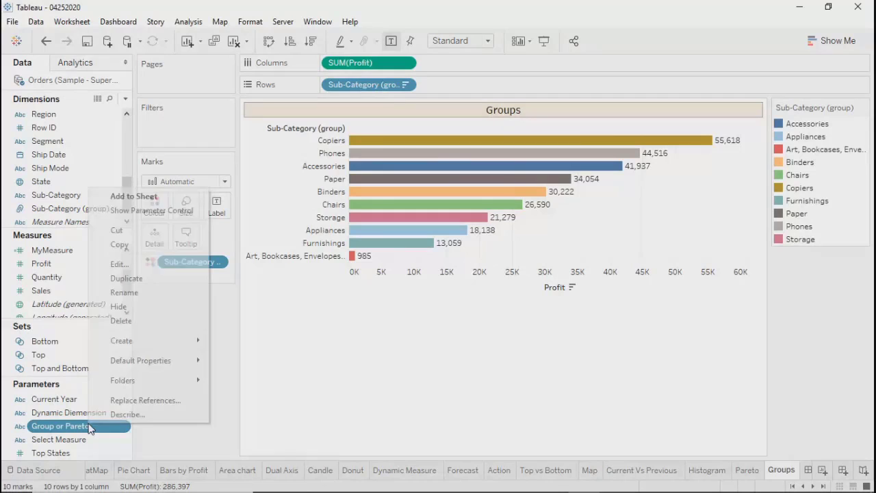
pyautogui.click(145, 211)
pyautogui.click(860, 278)
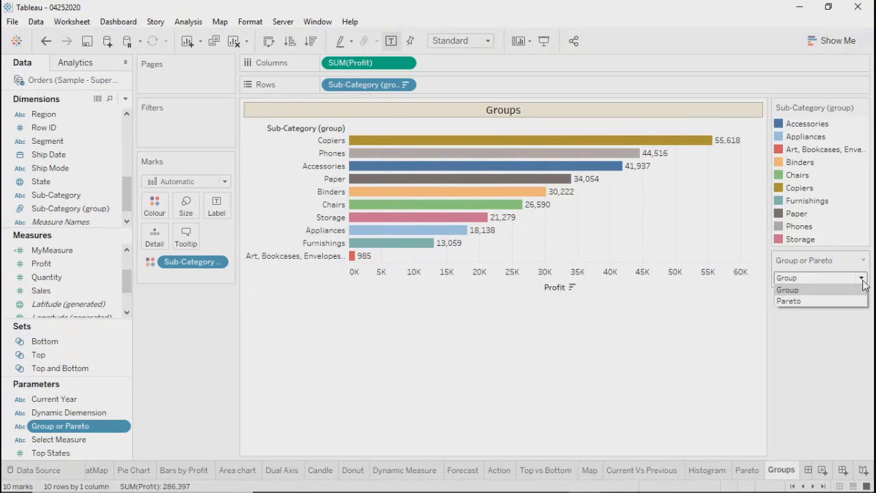
pyautogui.click(851, 130)
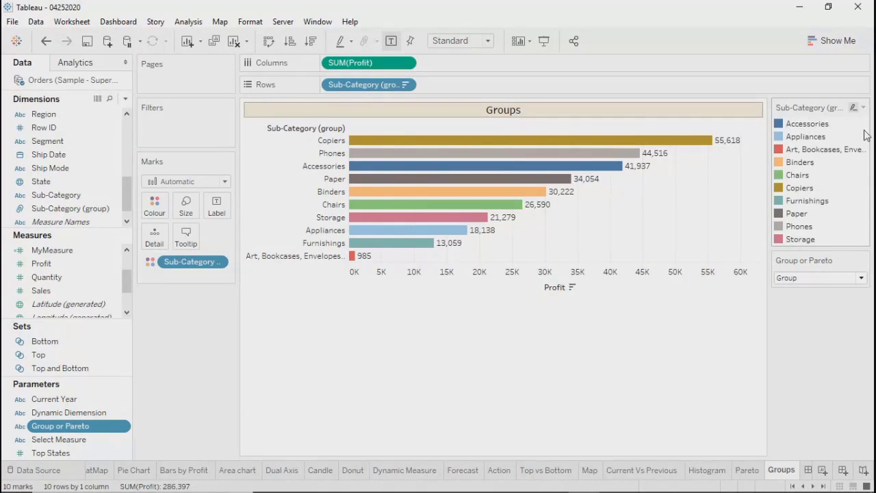
pyautogui.click(863, 109)
pyautogui.click(775, 219)
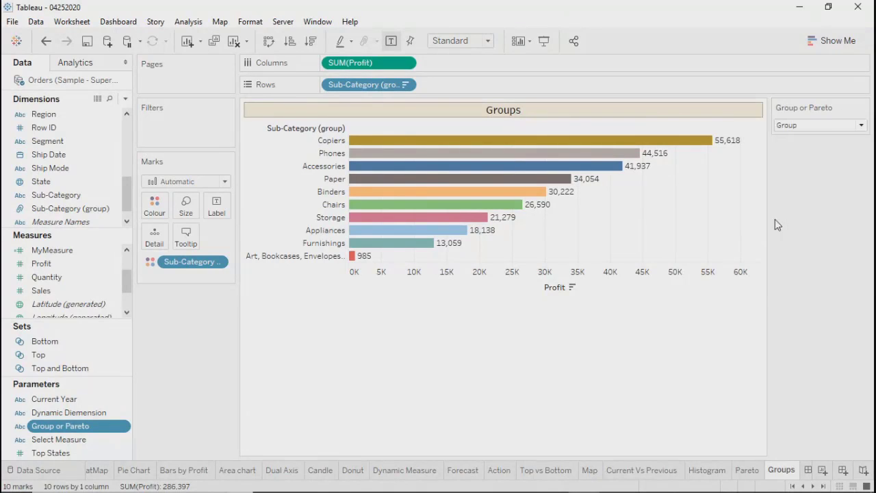
# Set the Group or Pareto parameter control to Pareto
pyautogui.click(839, 125)
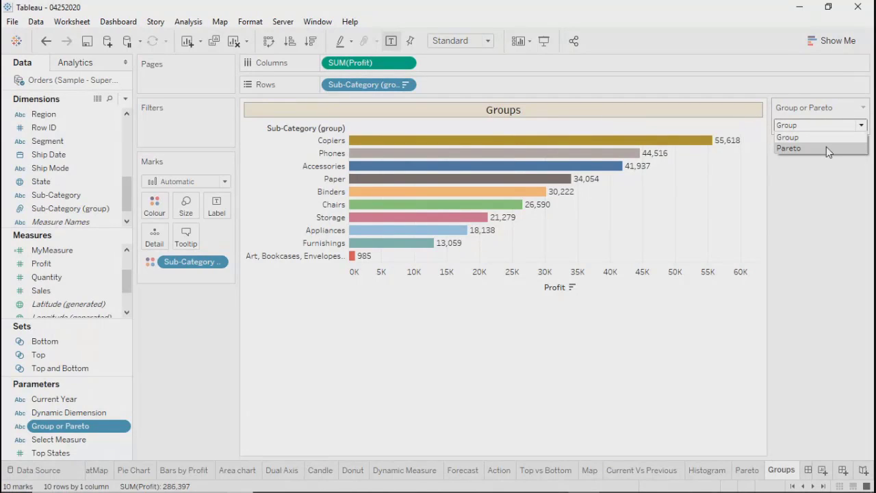
pyautogui.click(827, 147)
pyautogui.click(809, 127)
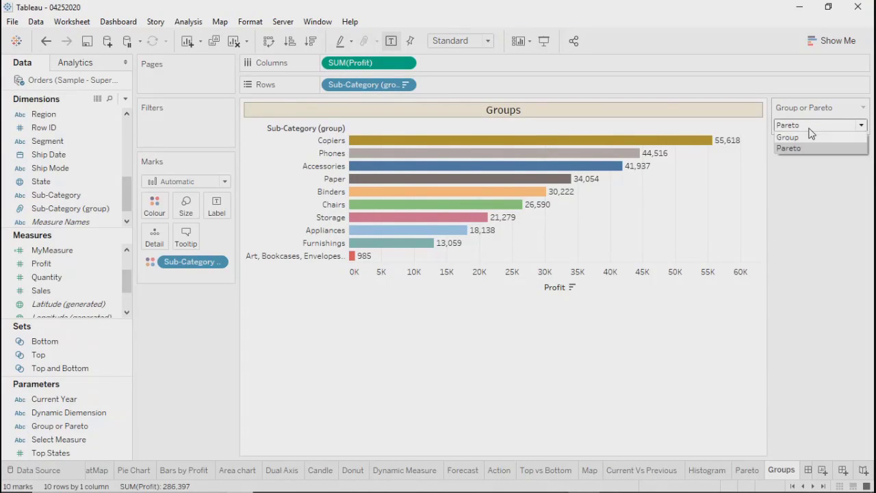
# Start a new calculated field named Select Chart, with the function reference list collapsed
pyautogui.click(125, 99)
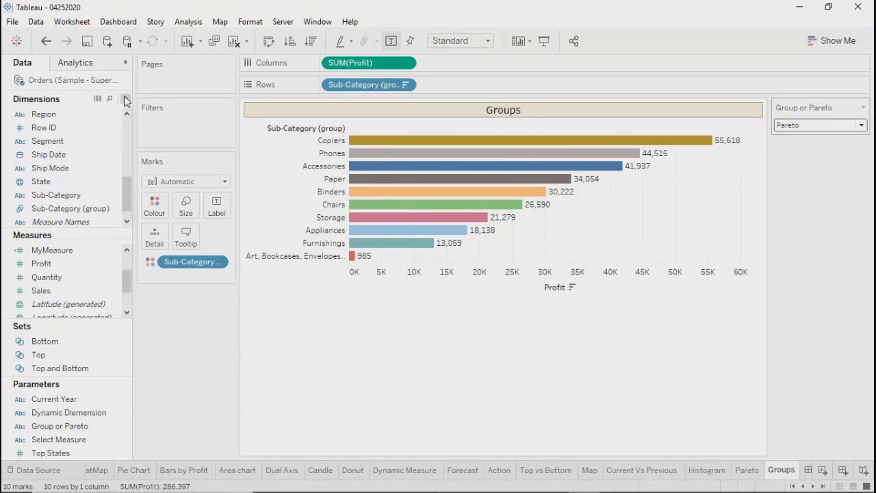
pyautogui.click(77, 113)
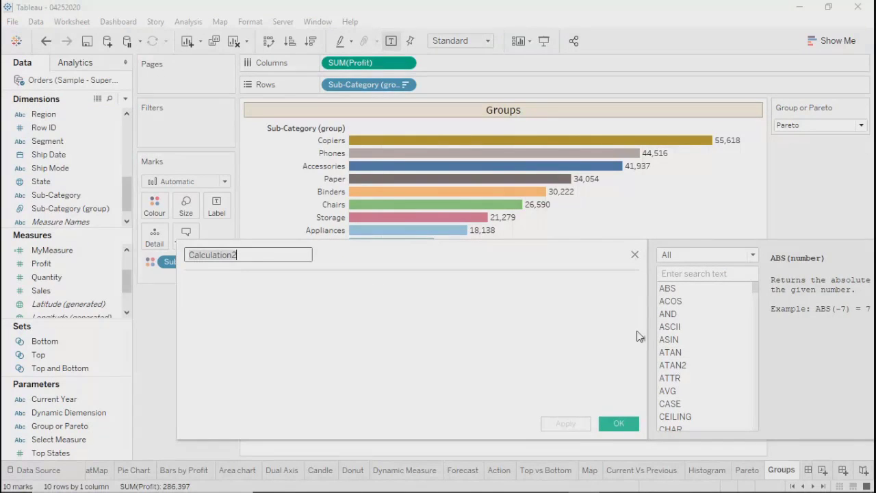
pyautogui.click(642, 342)
pyautogui.moveTo(340, 255); pyautogui.dragTo(409, 261)
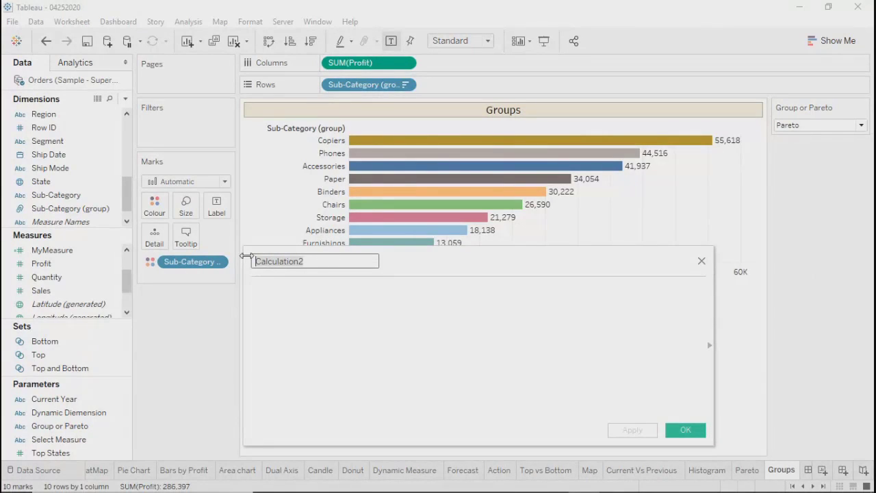
pyautogui.write('Sele')
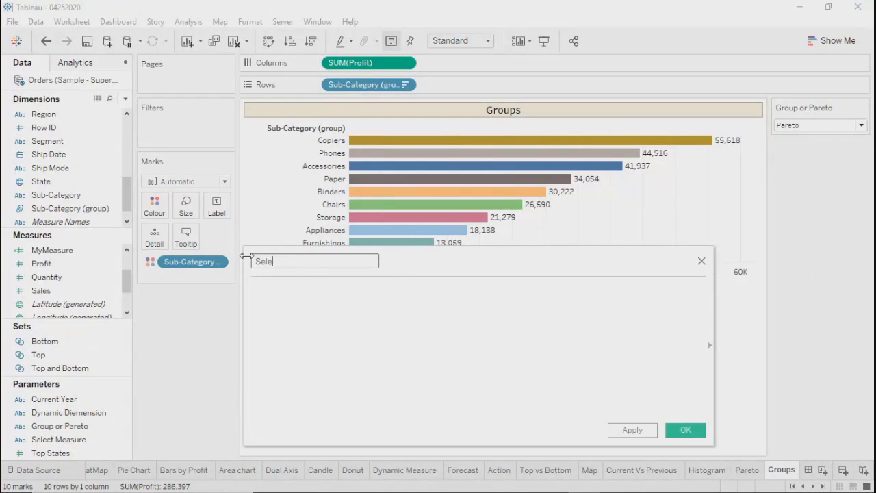
pyautogui.write('ct Chart')
# Begin the Select Chart formula with if [Group or Pareto]='Pareto' then 'Pareto'
pyautogui.click(341, 306)
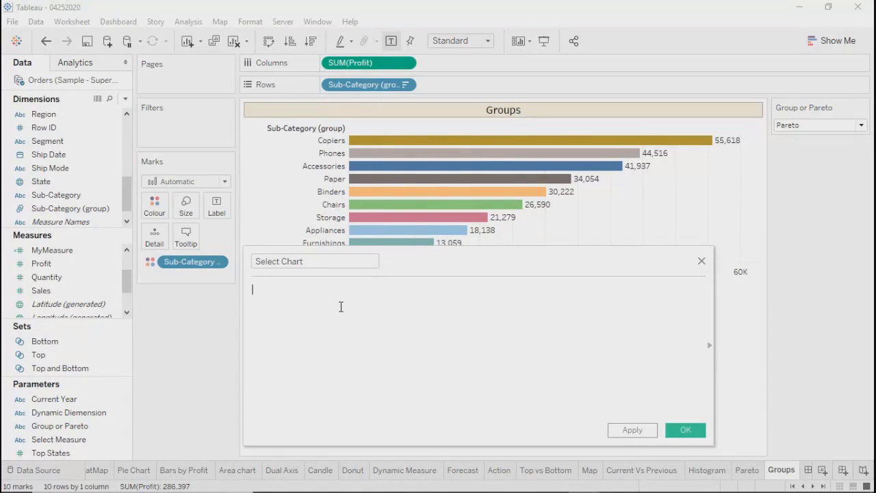
pyautogui.write('if')
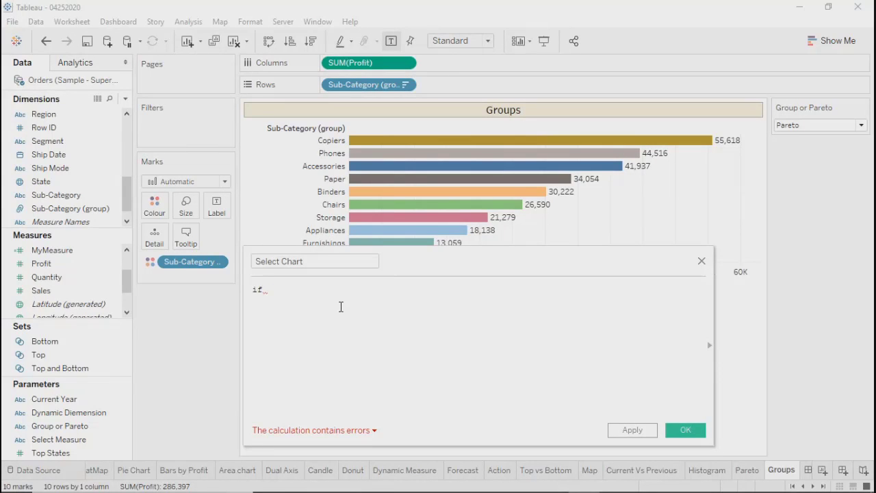
pyautogui.write('gr')
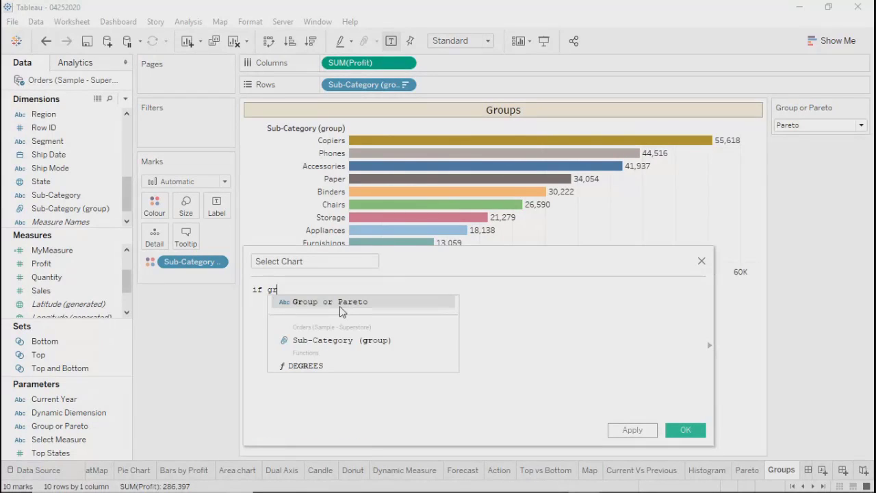
pyautogui.click(341, 305)
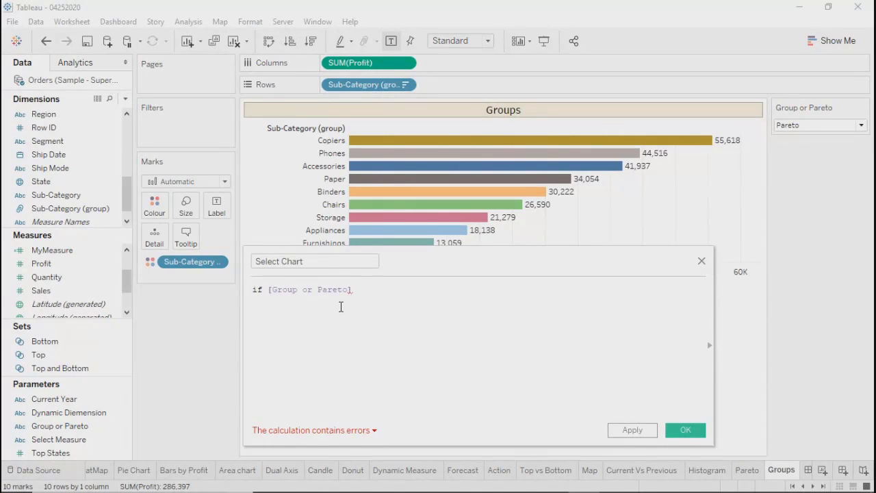
pyautogui.write("='")
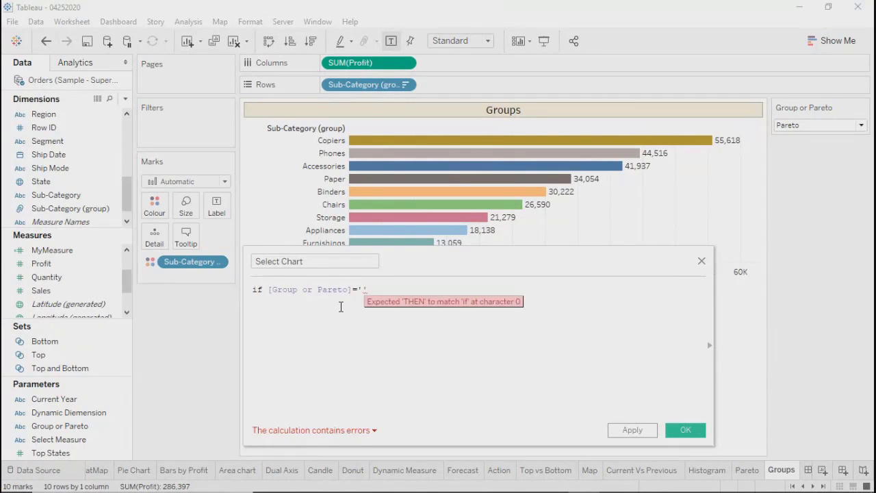
pyautogui.write("Pareto' then")
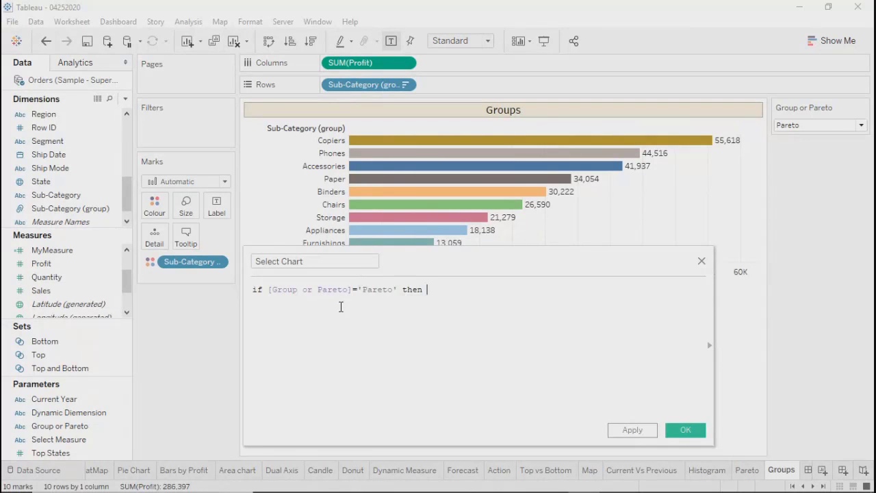
pyautogui.write(" 'Pareto")
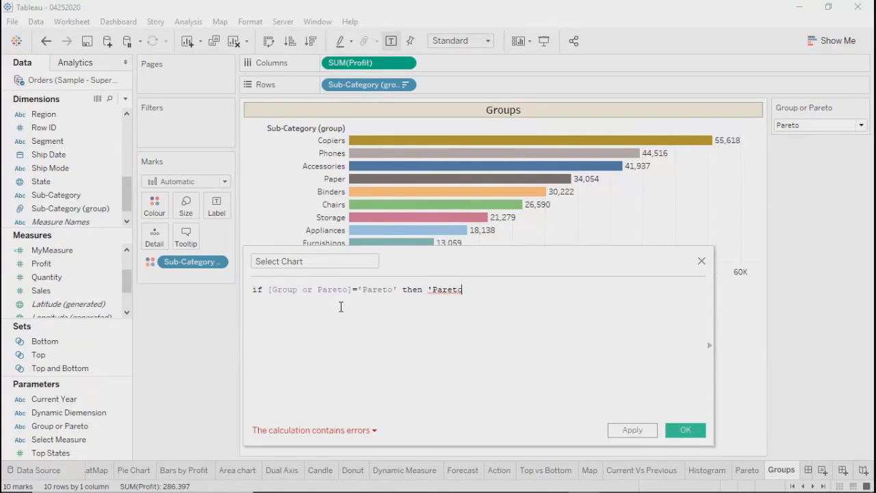
# Complete the formula with else 'Group' end, then apply and save the Select Chart calculated field
pyautogui.write("' else ''")
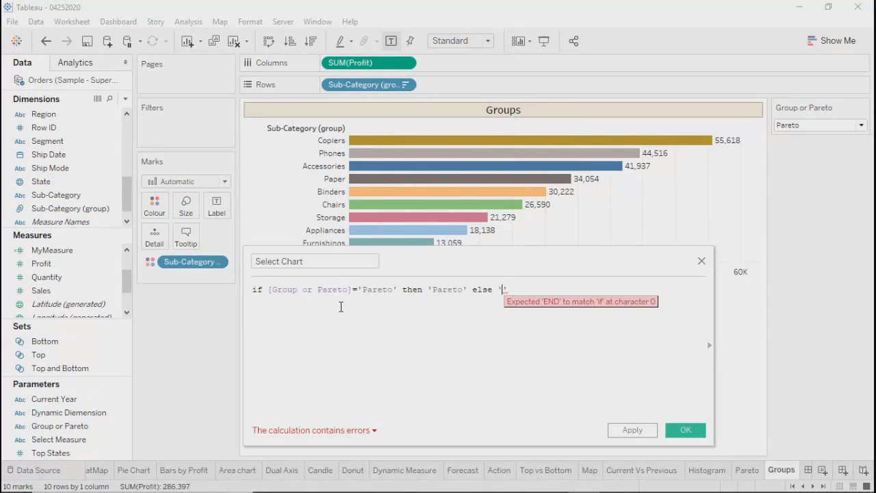
pyautogui.press('Left')
pyautogui.write('G')
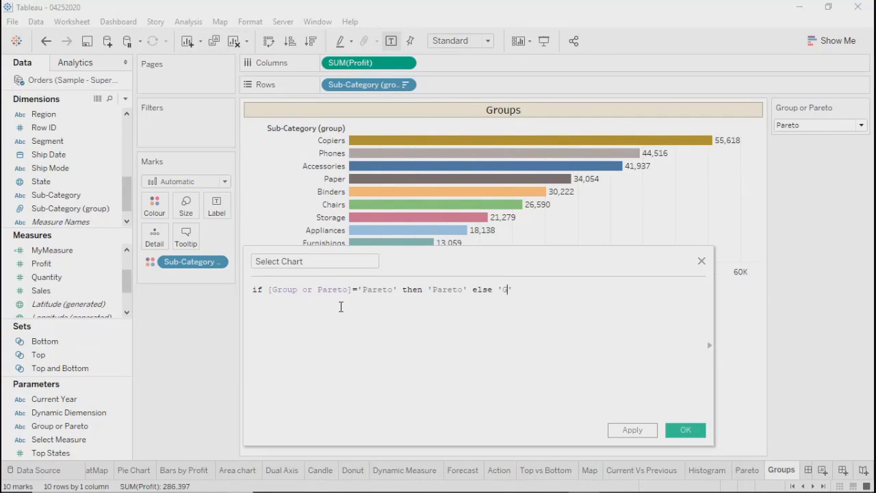
pyautogui.write('roup')
pyautogui.press('Right')
pyautogui.write('end')
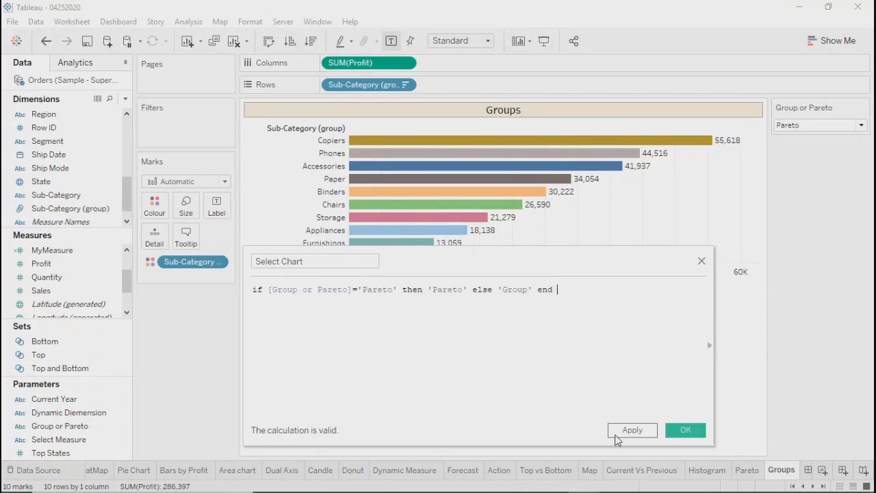
pyautogui.click(632, 431)
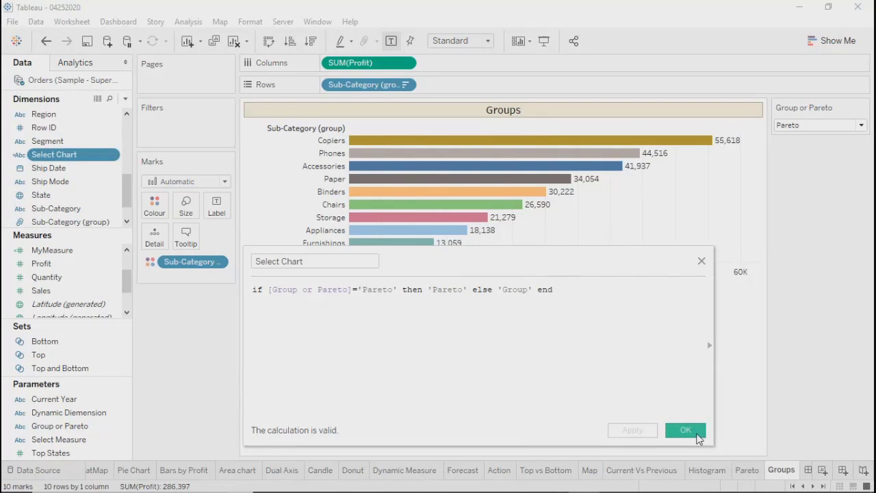
pyautogui.click(697, 435)
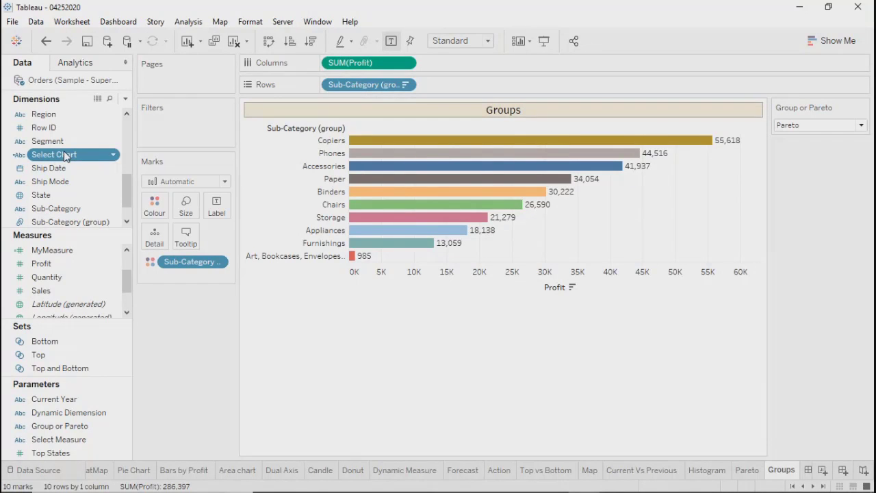
# Place Select Chart on Columns before SUM(Profit) and switch the Group or Pareto parameter to Group
pyautogui.scroll(1, 64, 154)
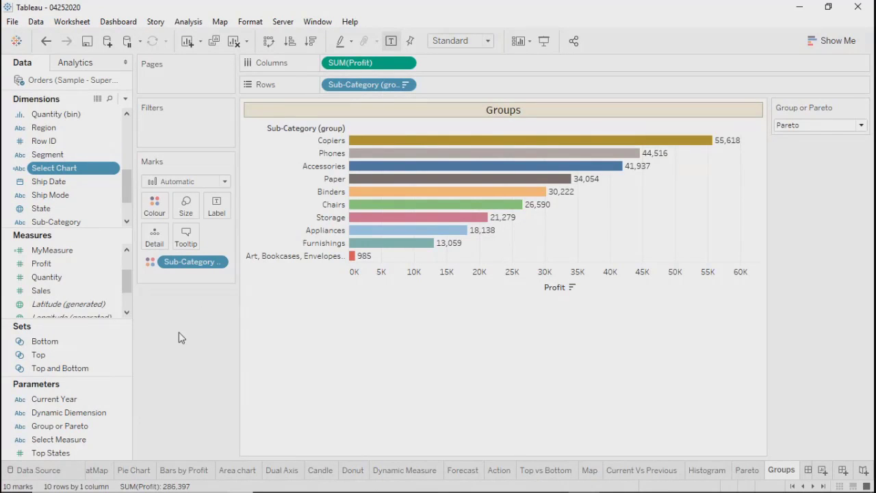
pyautogui.moveTo(42, 169); pyautogui.dragTo(463, 64)
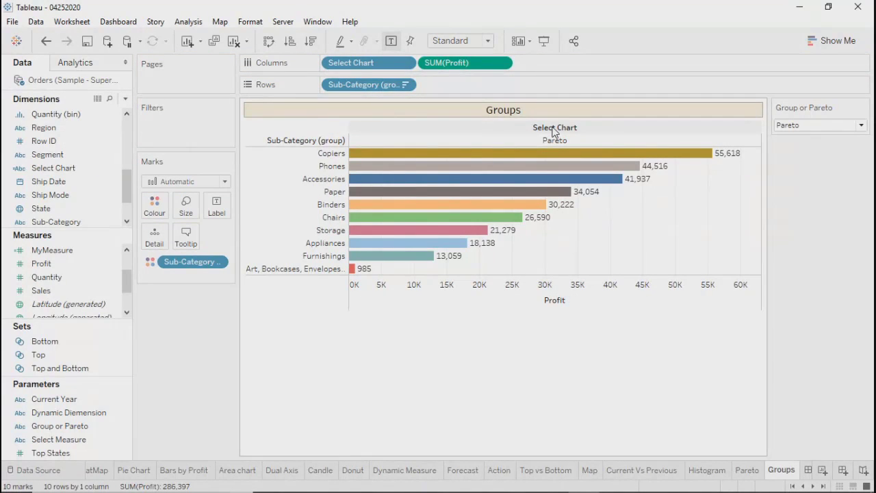
pyautogui.click(810, 128)
pyautogui.click(810, 137)
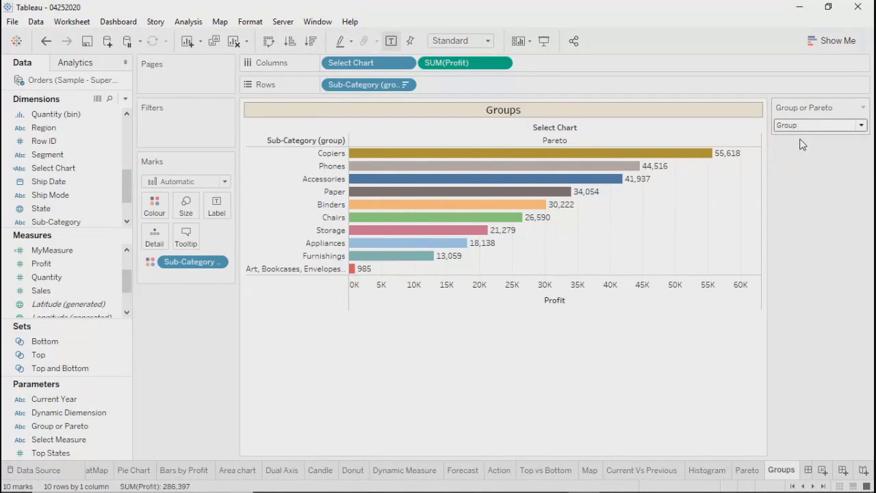
# Alternate the Group or Pareto parameter between Group and Pareto, ending on Pareto, to check the Select Chart column header
pyautogui.click(803, 128)
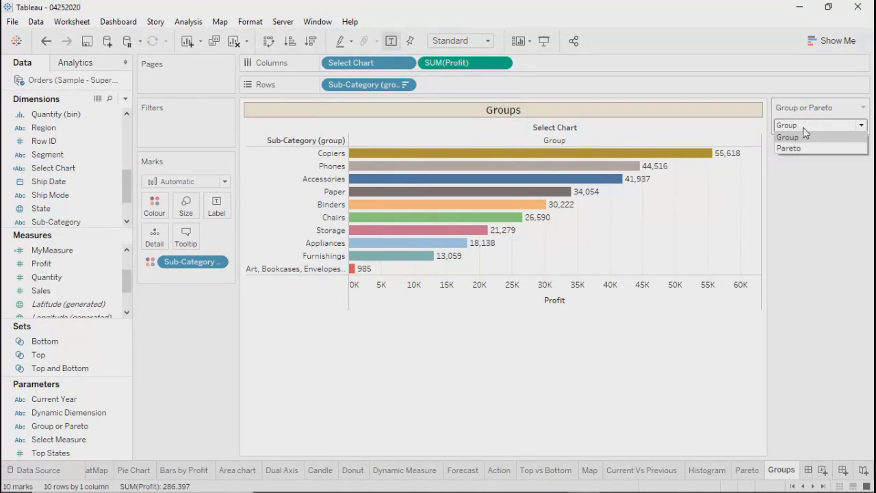
pyautogui.click(797, 150)
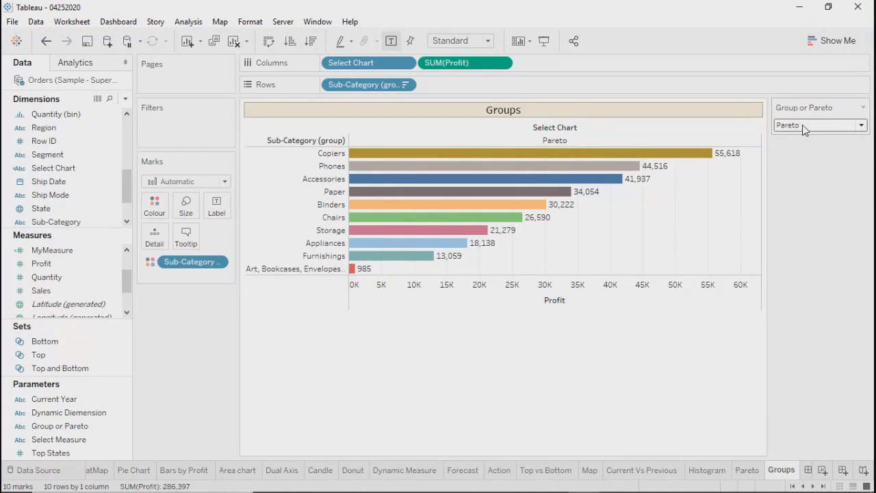
pyautogui.click(803, 125)
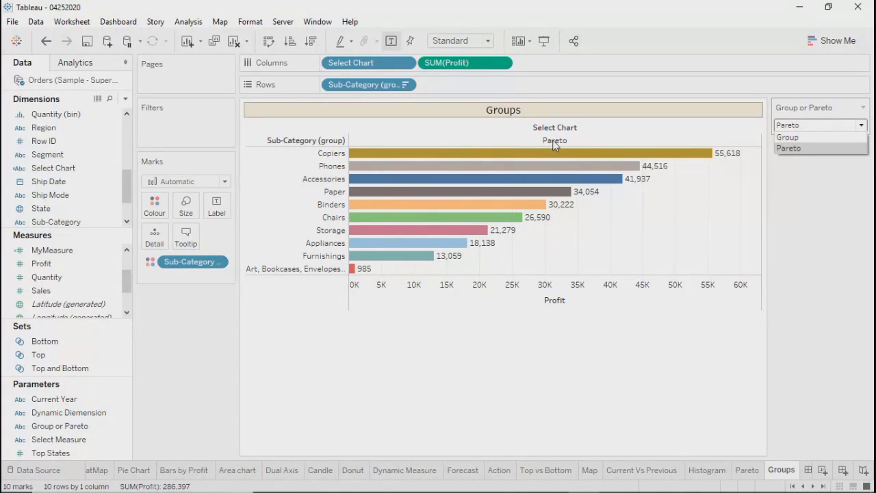
pyautogui.click(806, 137)
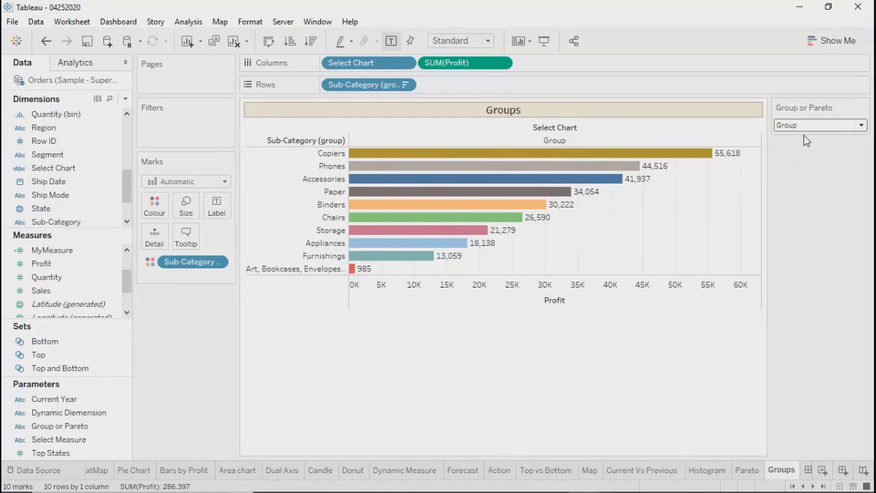
pyautogui.click(804, 125)
pyautogui.click(787, 151)
pyautogui.click(792, 126)
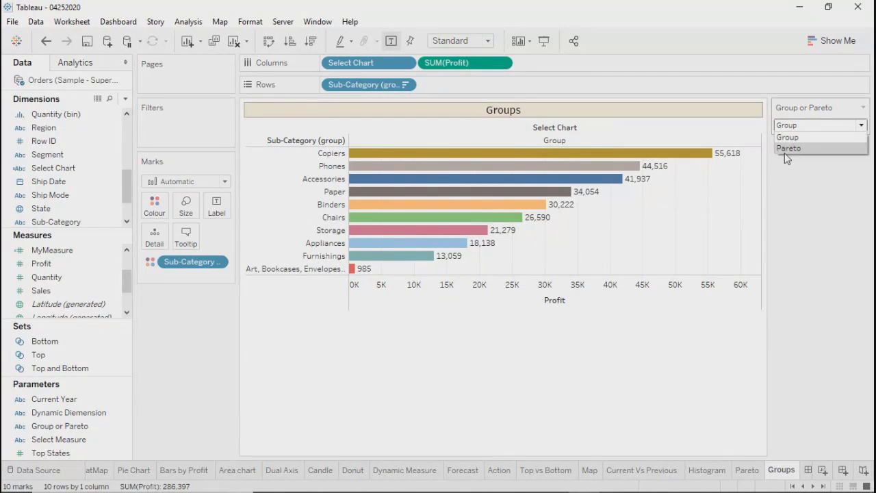
pyautogui.click(785, 152)
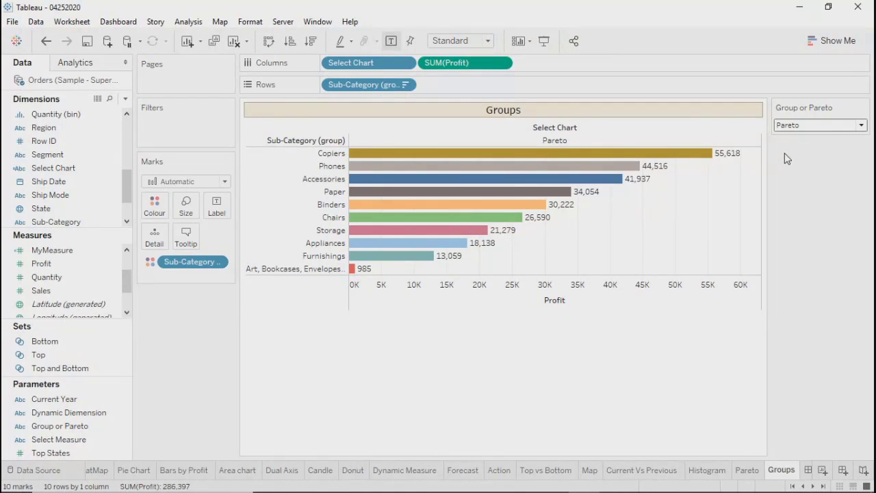
pyautogui.moveTo(588, 198)
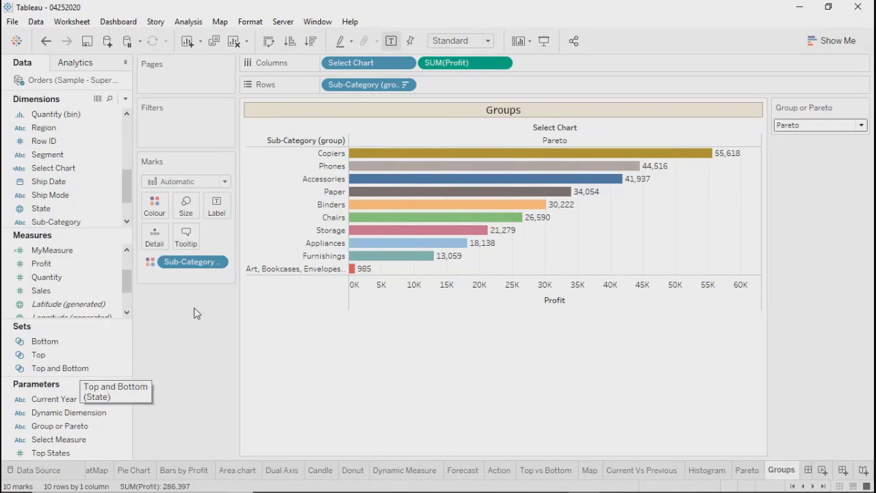
# Examine the Groups sheet's border and alignment formatting and the options of the Select Chart field label
pyautogui.click(54, 196)
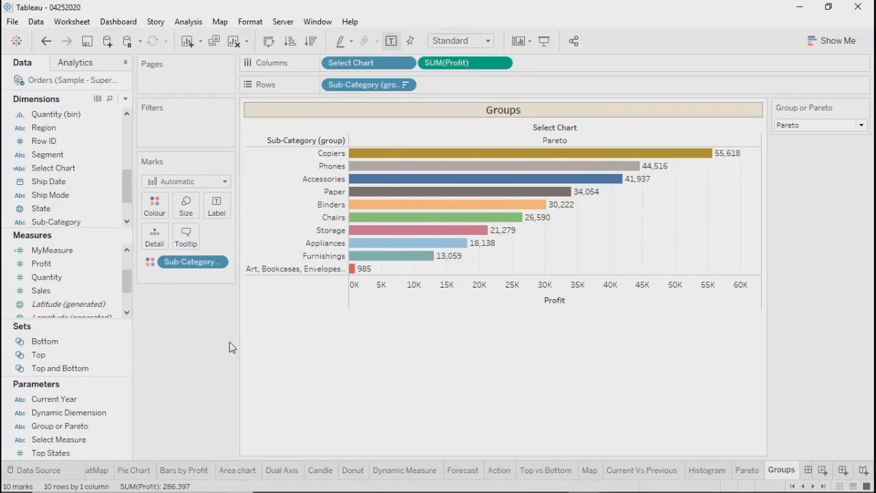
pyautogui.click(550, 142)
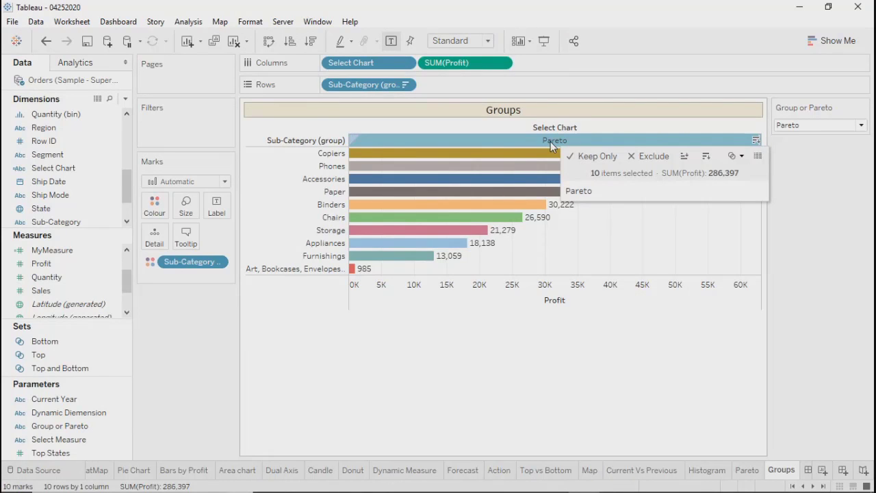
pyautogui.click(606, 256)
pyautogui.rightClick(606, 256)
pyautogui.click(633, 308)
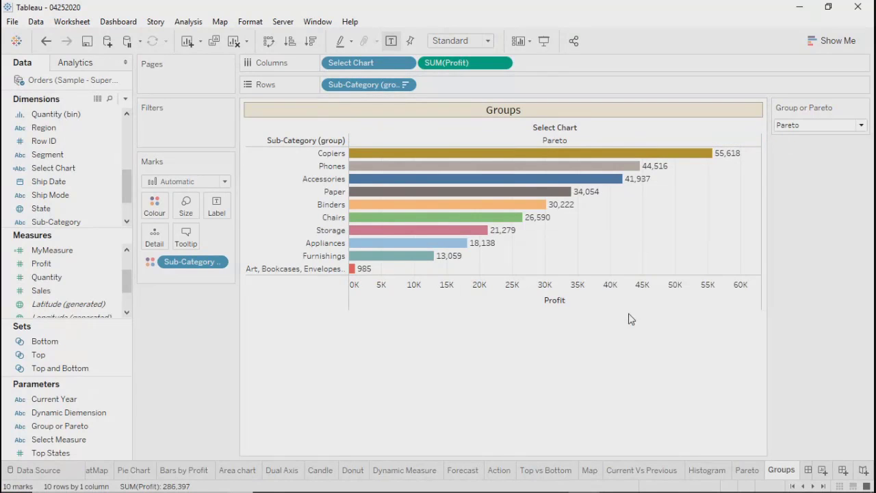
pyautogui.click(64, 84)
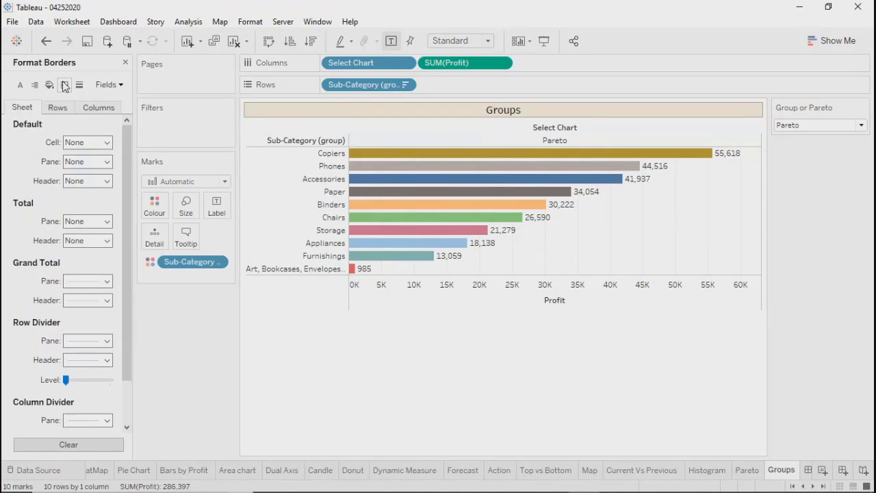
pyautogui.click(34, 84)
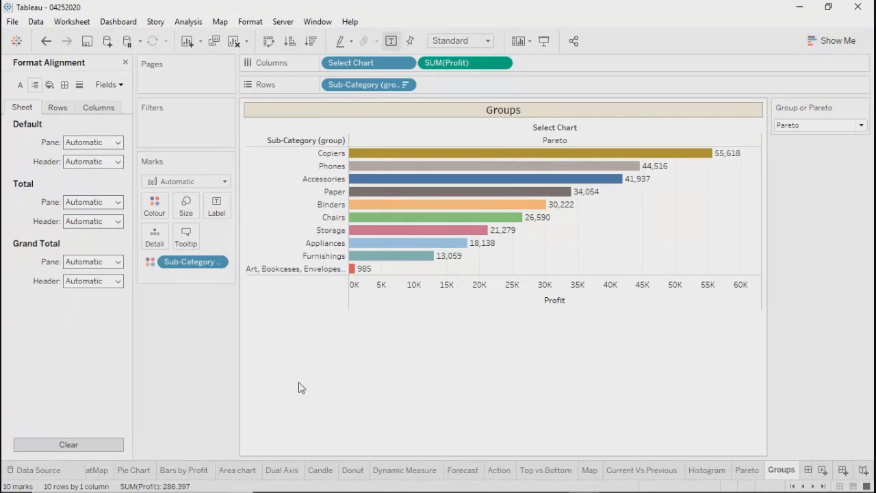
pyautogui.rightClick(515, 114)
pyautogui.click(500, 129)
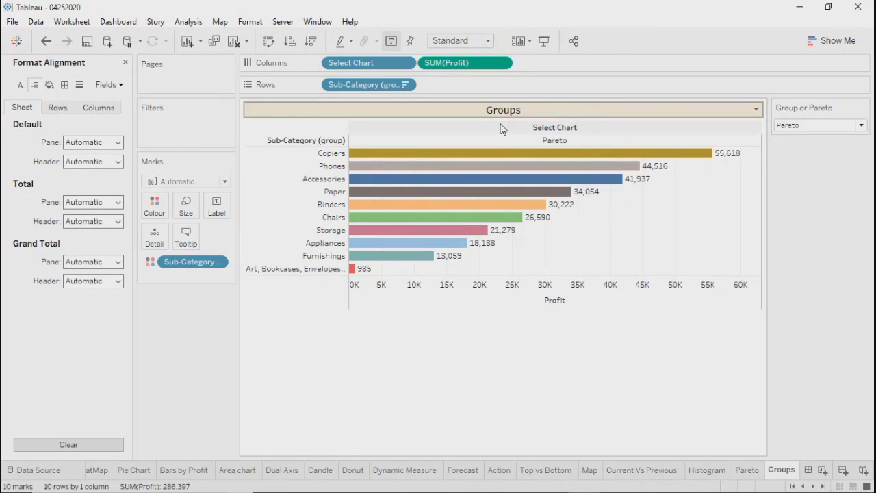
pyautogui.rightClick(500, 129)
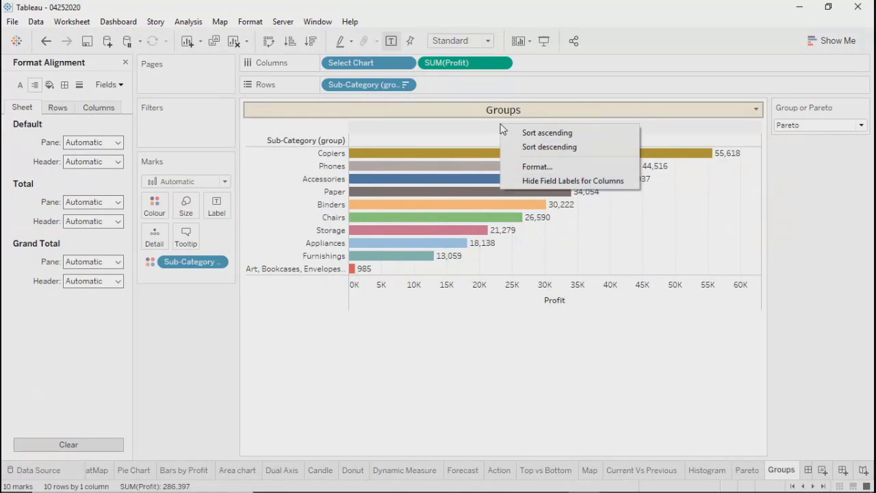
pyautogui.click(483, 132)
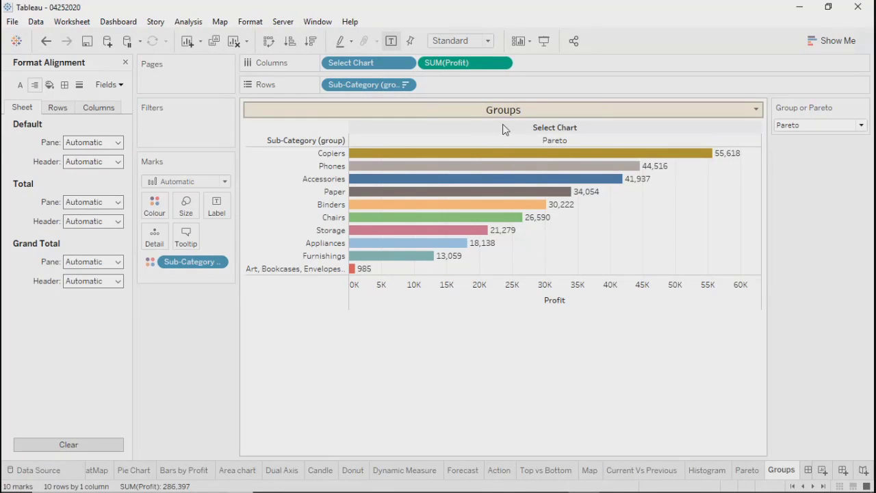
# Insert the Group or Pareto parameter after the sheet name in the worksheet title and apply it
pyautogui.doubleClick(544, 113)
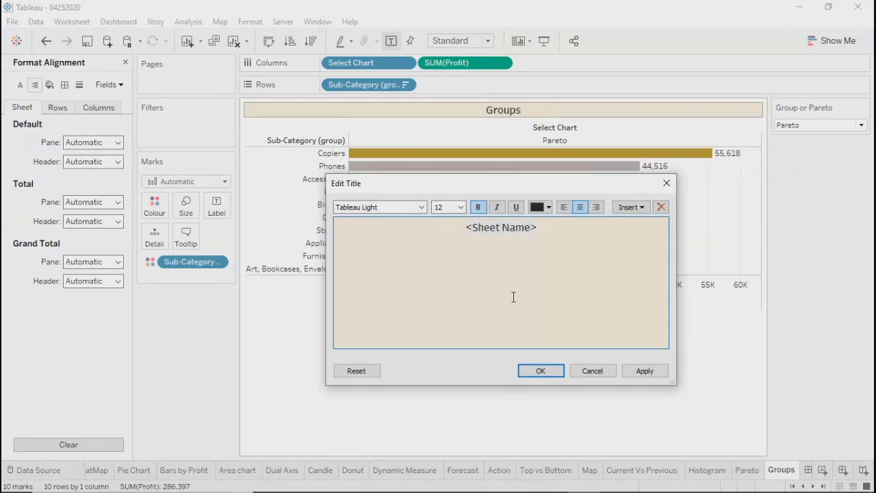
pyautogui.click(555, 230)
pyautogui.click(643, 210)
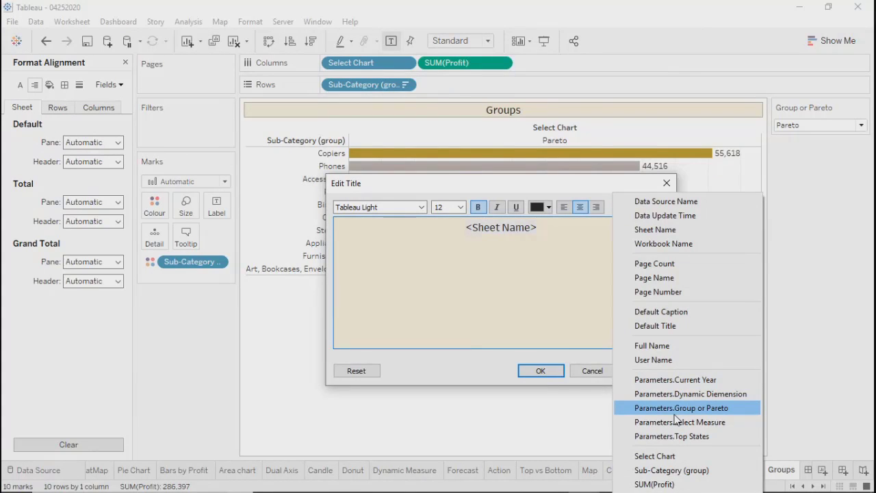
pyautogui.click(675, 411)
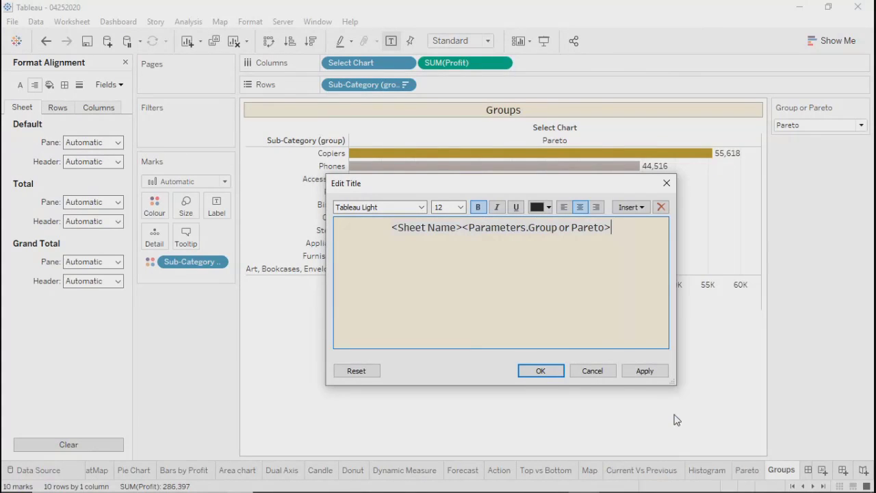
pyautogui.click(644, 373)
pyautogui.click(534, 370)
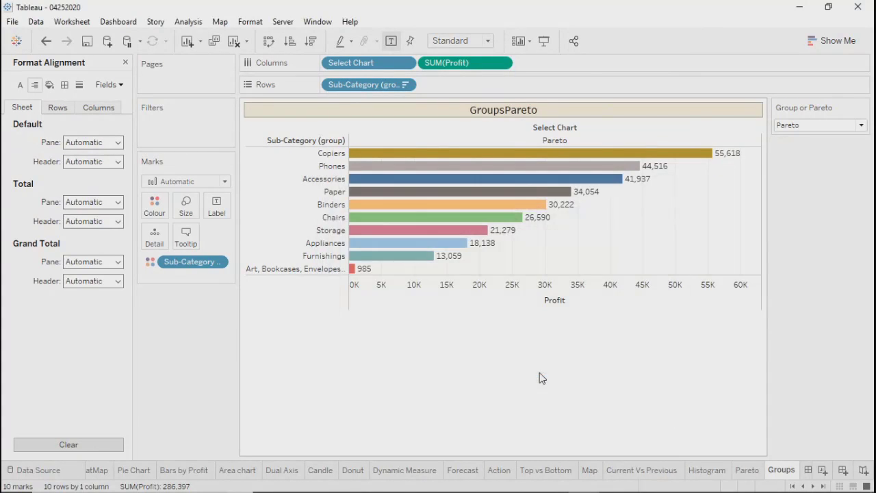
# Add a space between the sheet name and the Group or Pareto parameter in the worksheet title
pyautogui.doubleClick(553, 113)
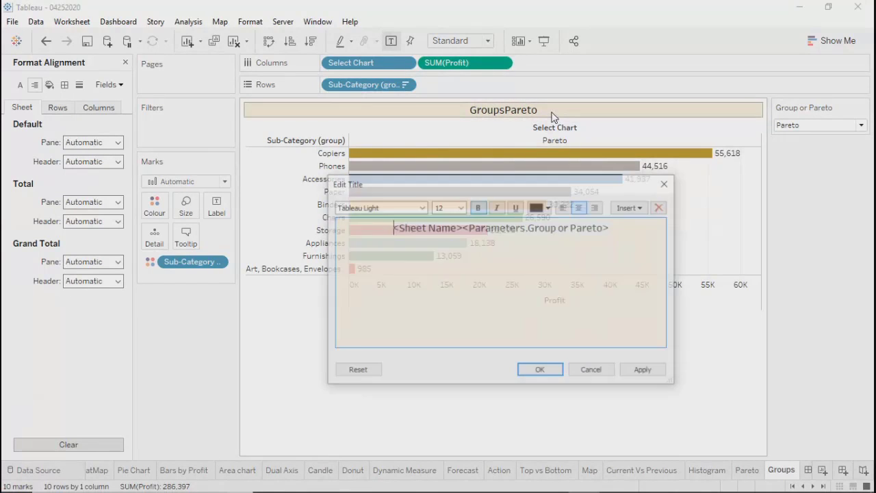
pyautogui.click(463, 227)
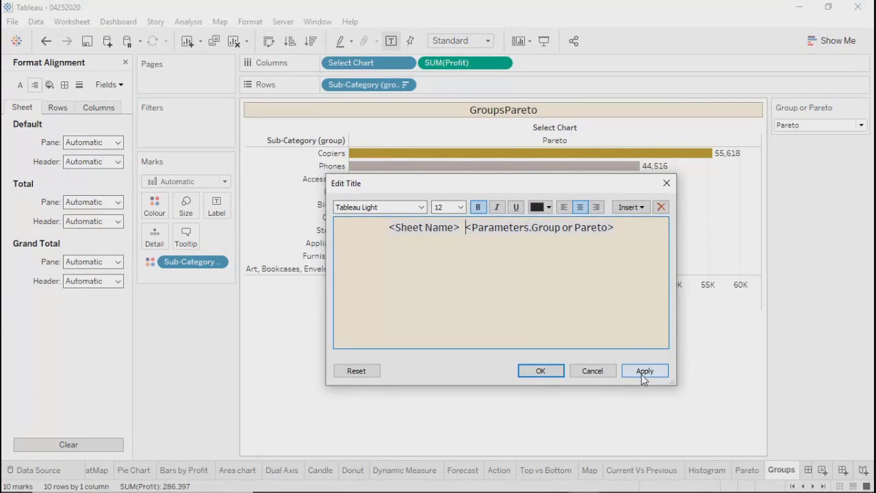
pyautogui.click(542, 372)
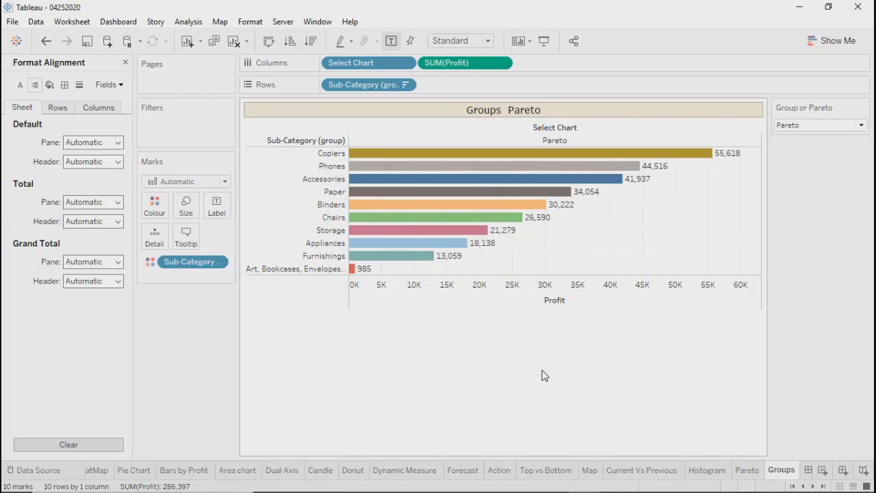
# Test the title by switching the Group or Pareto parameter between its values, leave it on Group, and close the alignment formatting
pyautogui.click(831, 128)
pyautogui.click(808, 137)
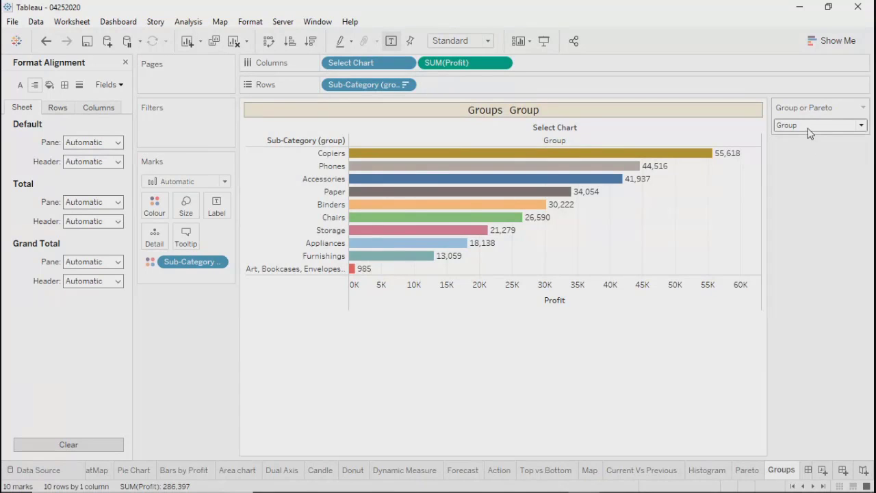
pyautogui.click(811, 127)
pyautogui.click(793, 147)
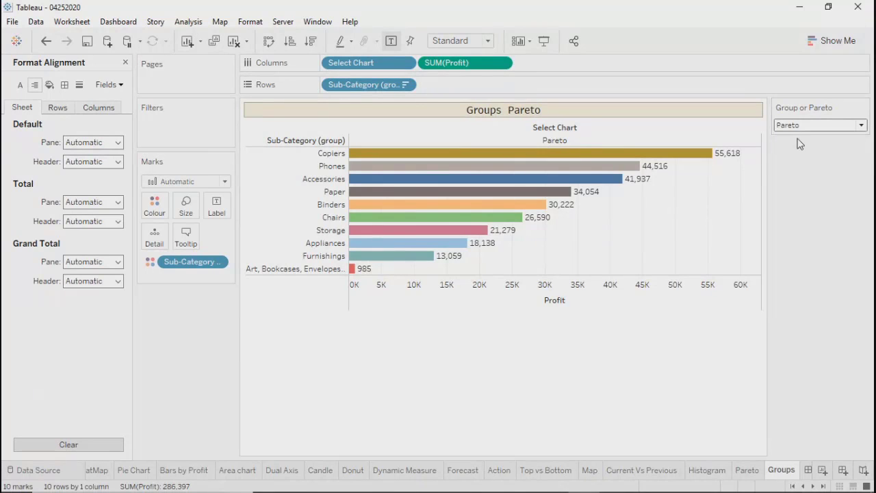
pyautogui.click(805, 125)
pyautogui.click(795, 139)
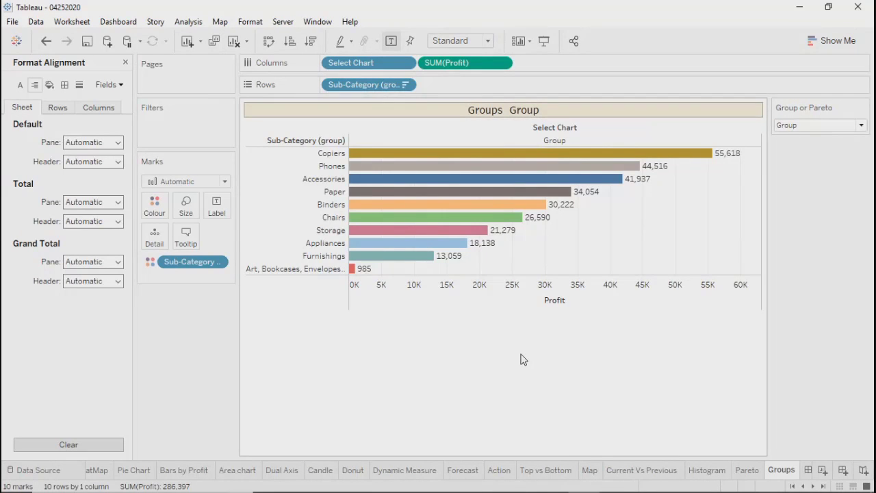
pyautogui.click(126, 62)
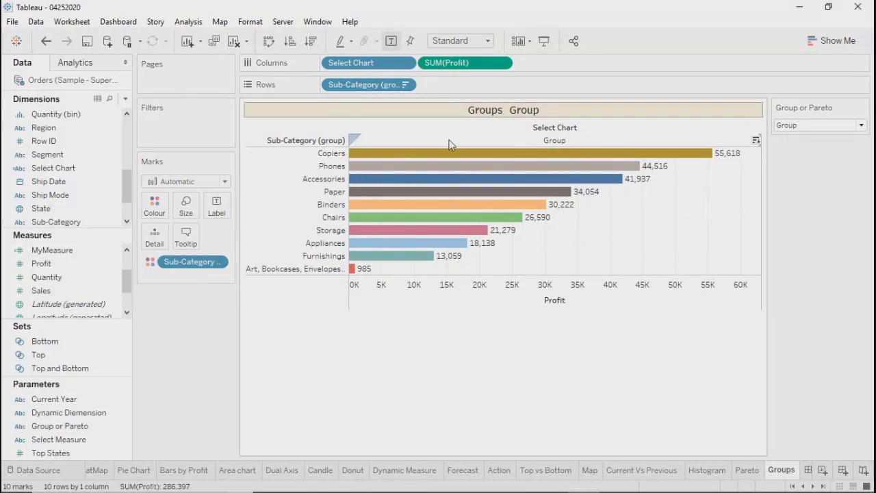
pyautogui.moveTo(463, 179)
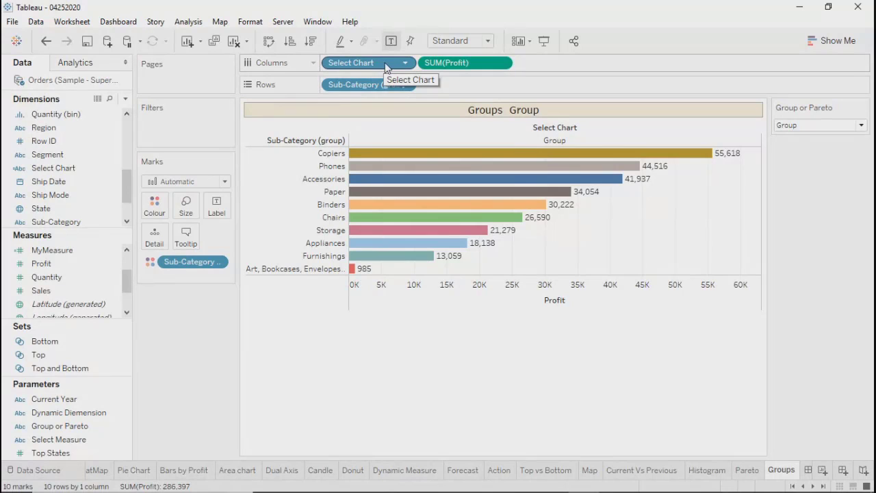
pyautogui.moveTo(387, 69); pyautogui.dragTo(210, 121)
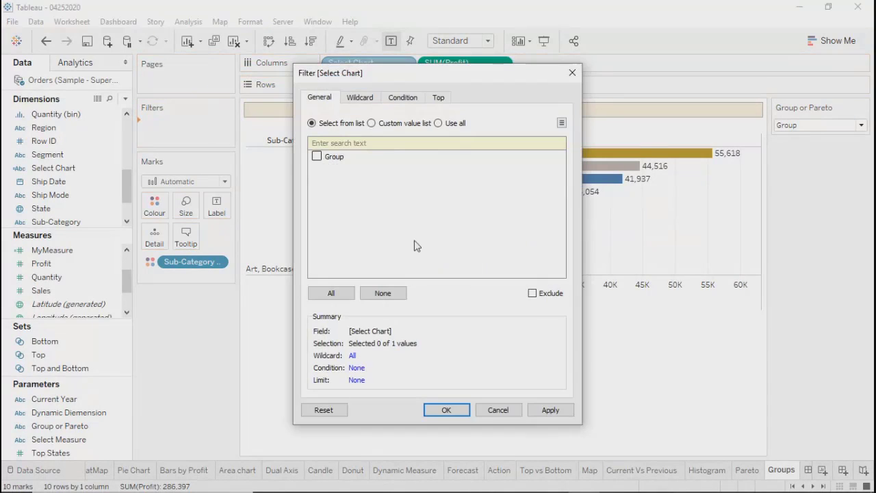
pyautogui.click(317, 157)
pyautogui.click(572, 73)
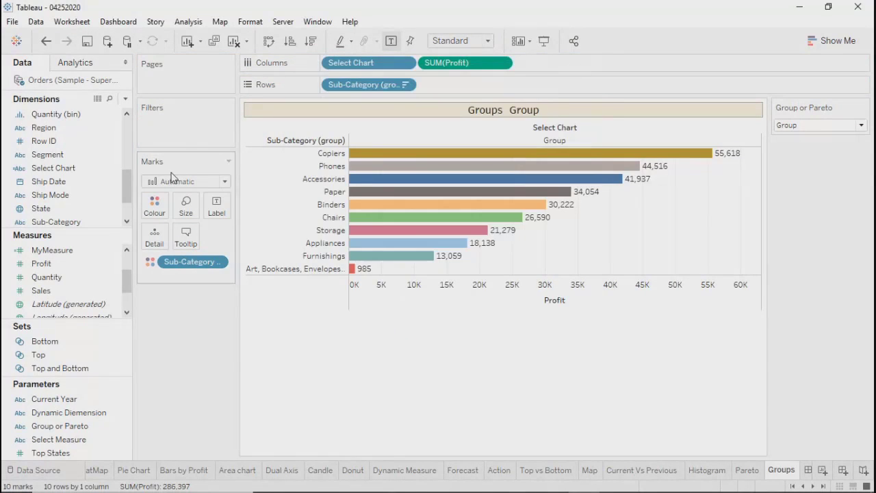
# Remove Select Chart from Columns and review the Pareto and Group outputs in its calculated field formula
pyautogui.click(405, 63)
pyautogui.click(348, 283)
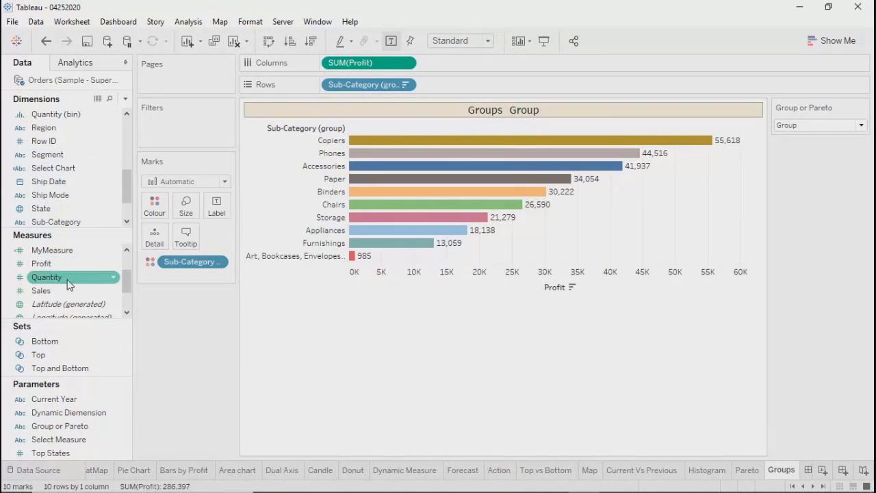
pyautogui.rightClick(55, 168)
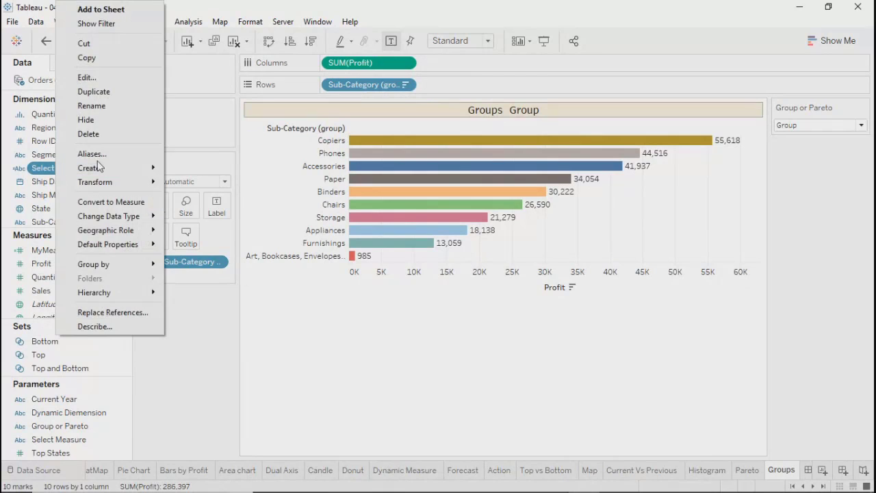
pyautogui.click(89, 81)
pyautogui.doubleClick(449, 289)
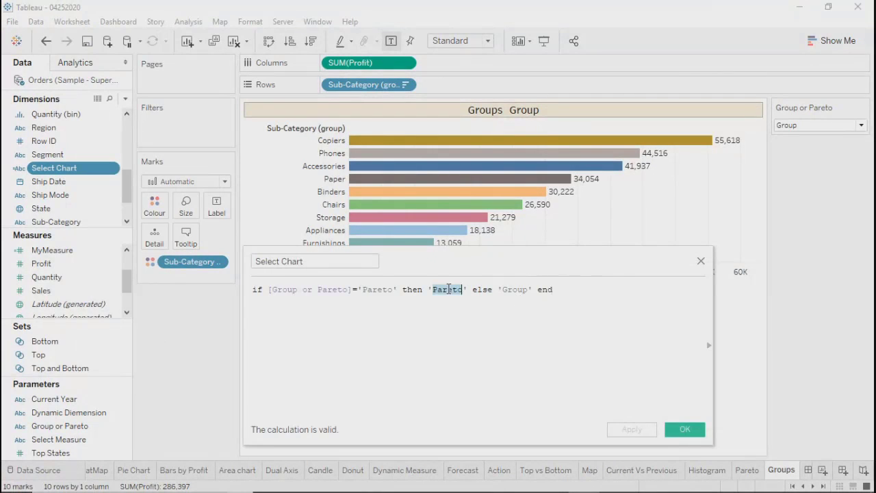
pyautogui.doubleClick(510, 289)
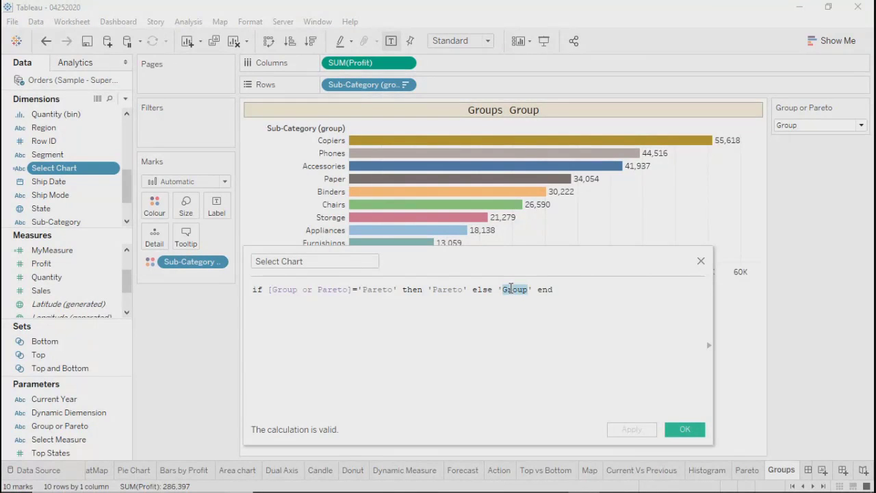
pyautogui.click(701, 263)
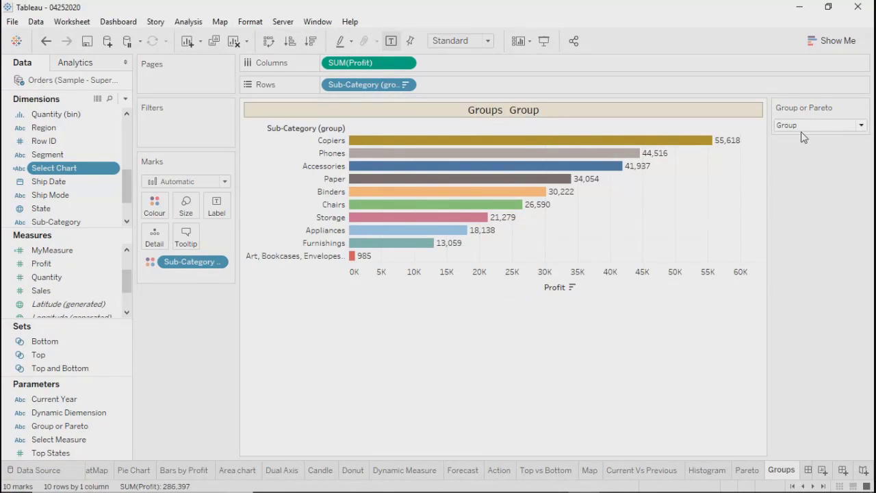
# Filter the Groups sheet by Select Chart, keeping only the Group value
pyautogui.click(811, 126)
pyautogui.click(815, 193)
pyautogui.moveTo(56, 173); pyautogui.dragTo(169, 128)
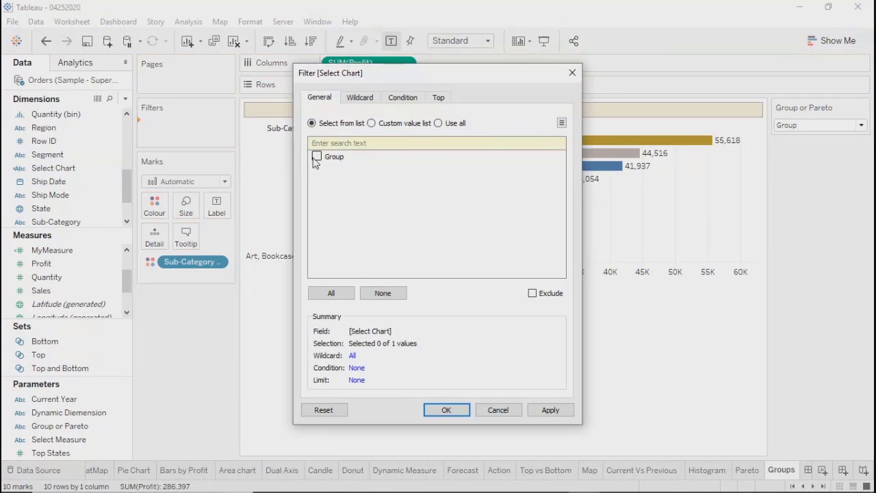
pyautogui.click(318, 157)
pyautogui.click(551, 411)
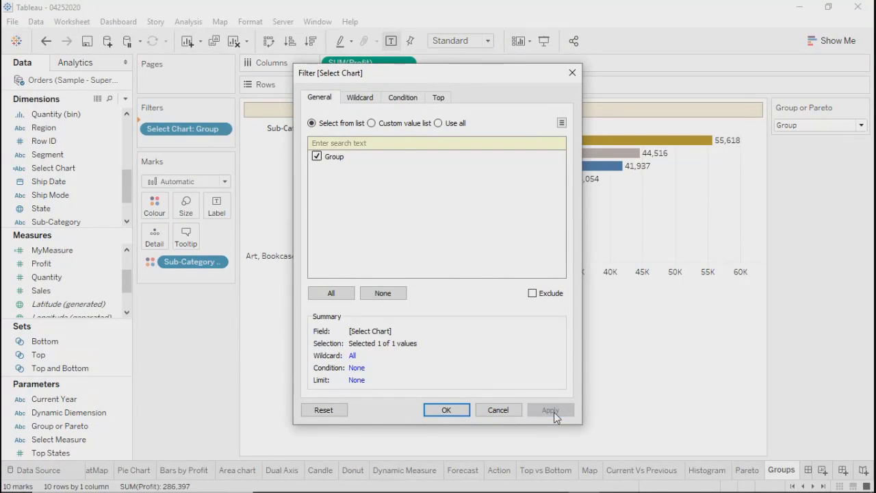
pyautogui.click(448, 410)
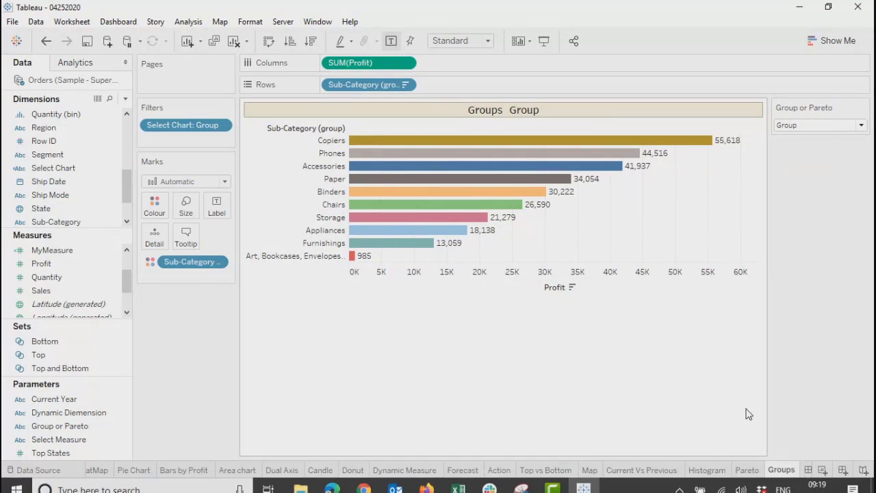
# Show the Group or Pareto parameter control on the Pareto sheet and set it to Pareto
pyautogui.click(745, 470)
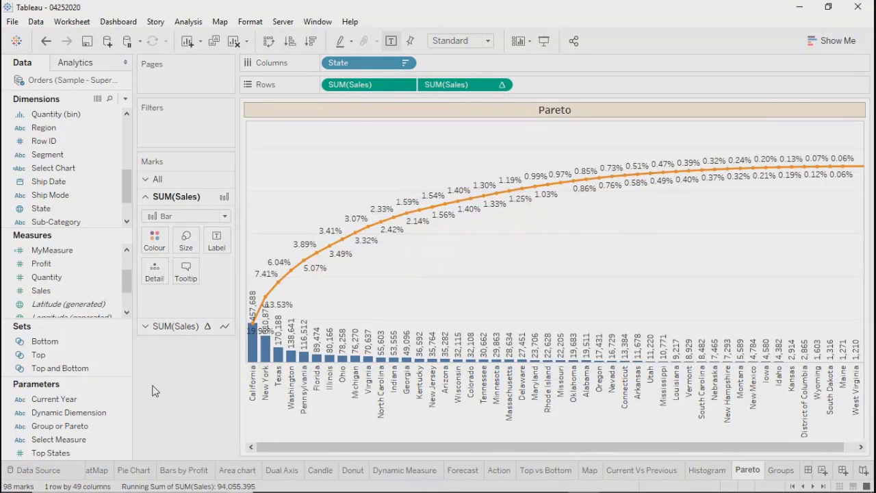
pyautogui.rightClick(60, 432)
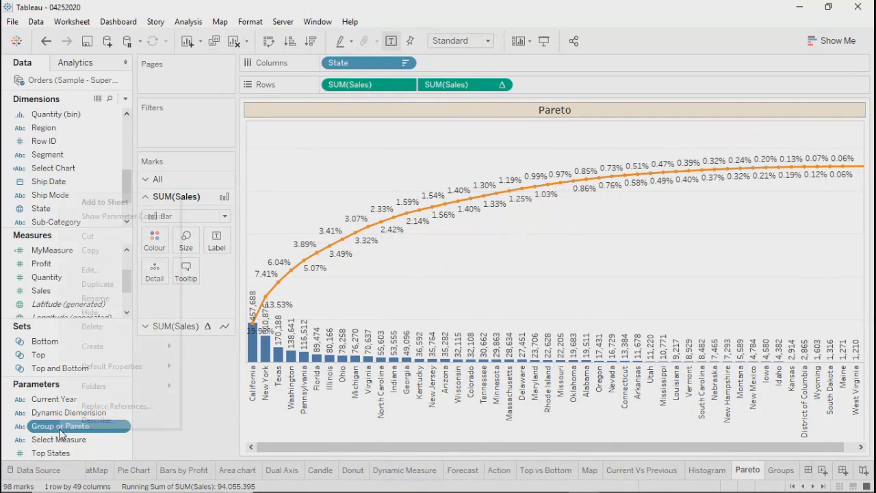
pyautogui.click(122, 216)
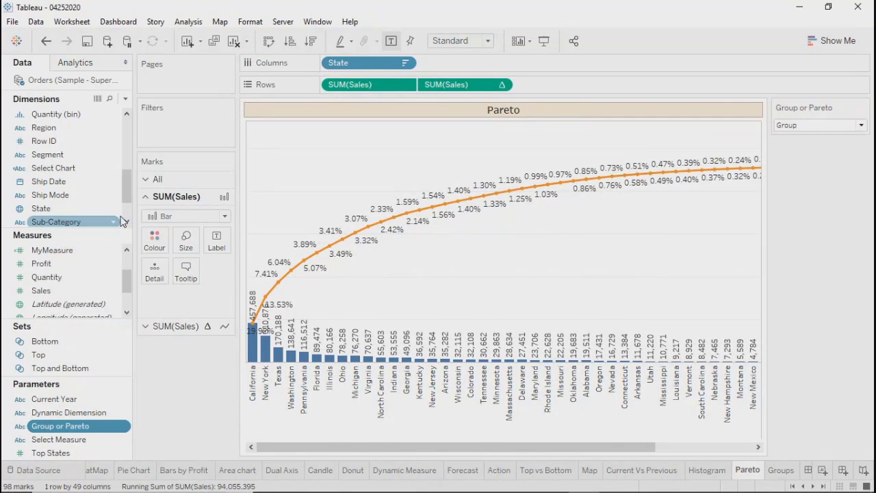
pyautogui.click(797, 126)
pyautogui.click(790, 147)
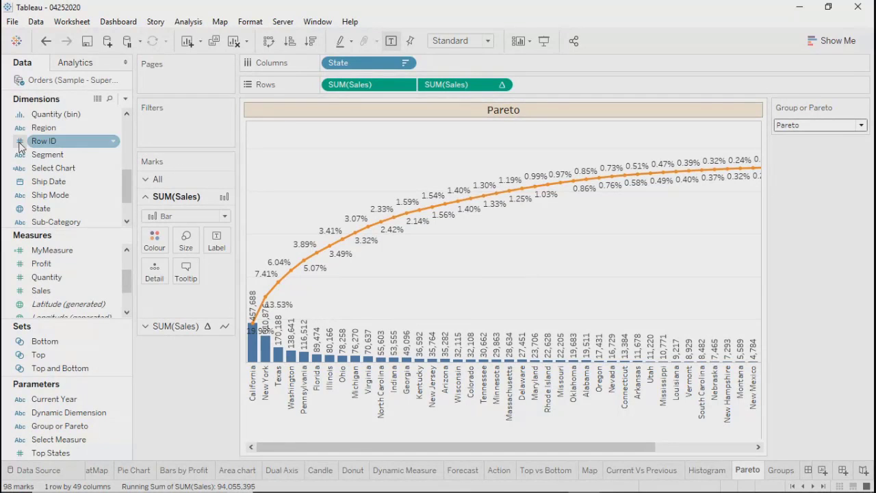
# Filter the Pareto sheet by Select Chart, keeping only the Pareto value
pyautogui.click(44, 170)
pyautogui.moveTo(43, 171); pyautogui.dragTo(172, 131)
pyautogui.click(317, 157)
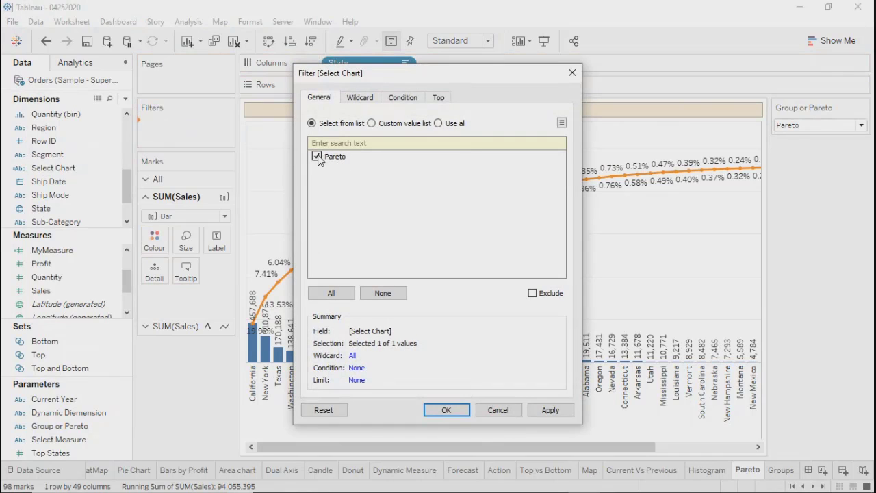
pyautogui.click(550, 410)
pyautogui.click(446, 410)
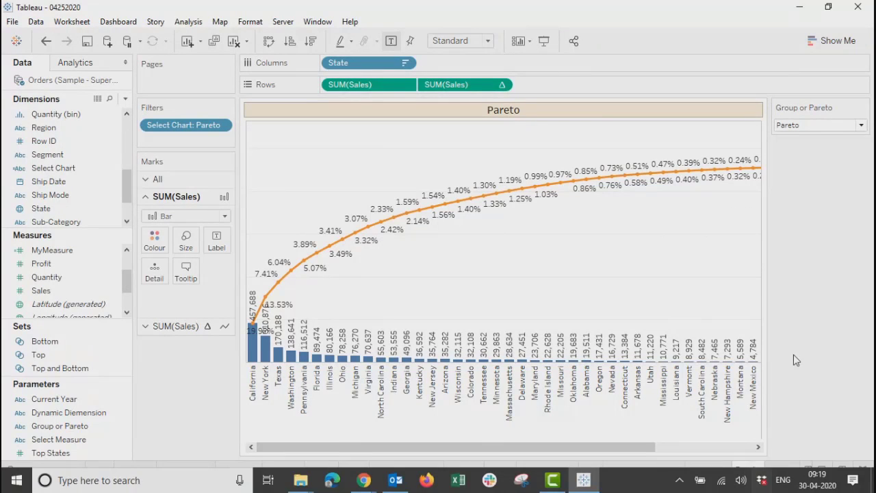
# Test the filters on the Groups and Pareto sheets by setting the parameter to Group and back to Pareto, checking both sheets
pyautogui.click(800, 127)
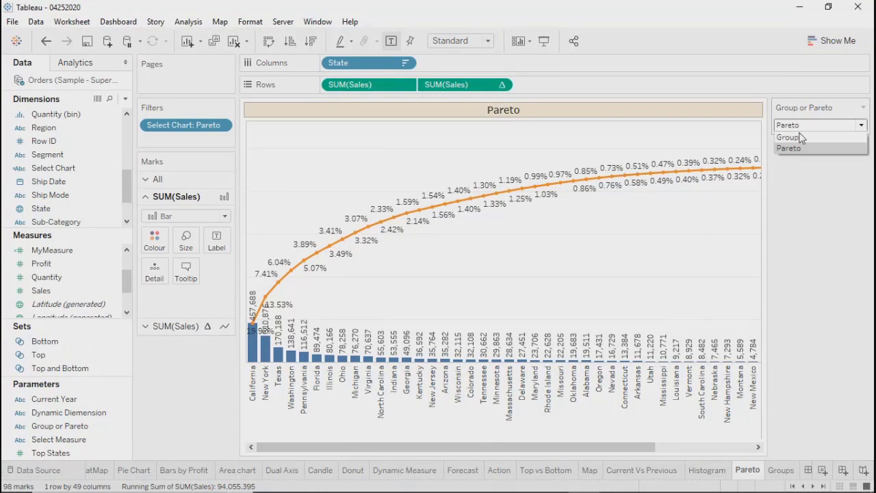
pyautogui.click(781, 473)
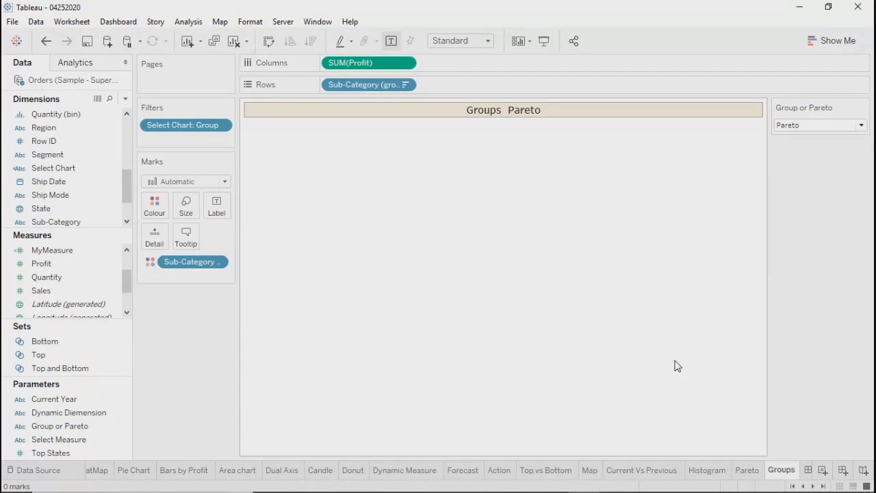
pyautogui.click(806, 126)
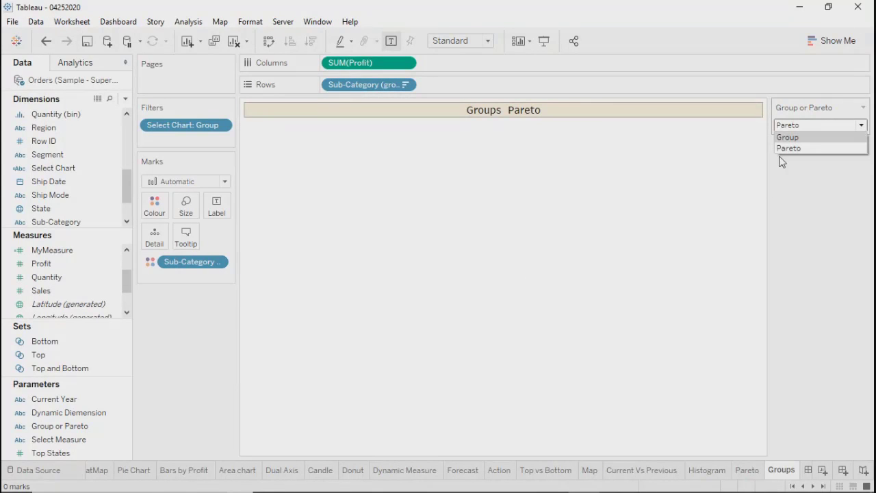
pyautogui.click(802, 146)
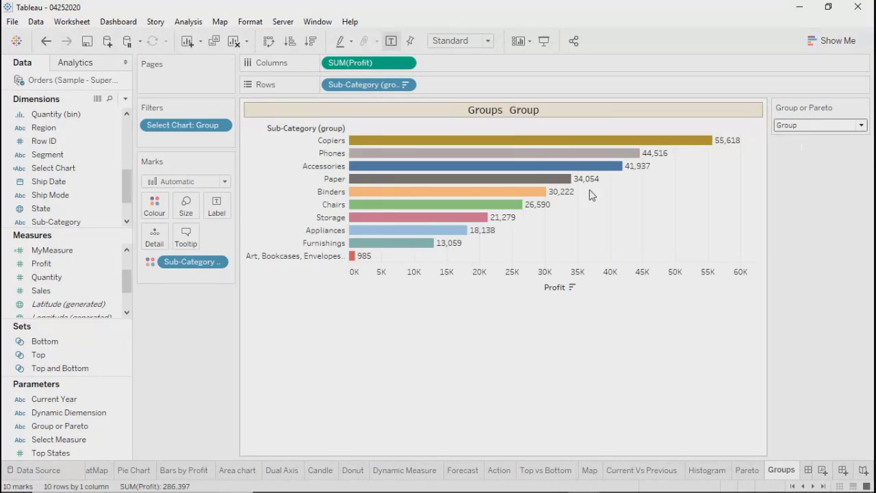
pyautogui.click(746, 471)
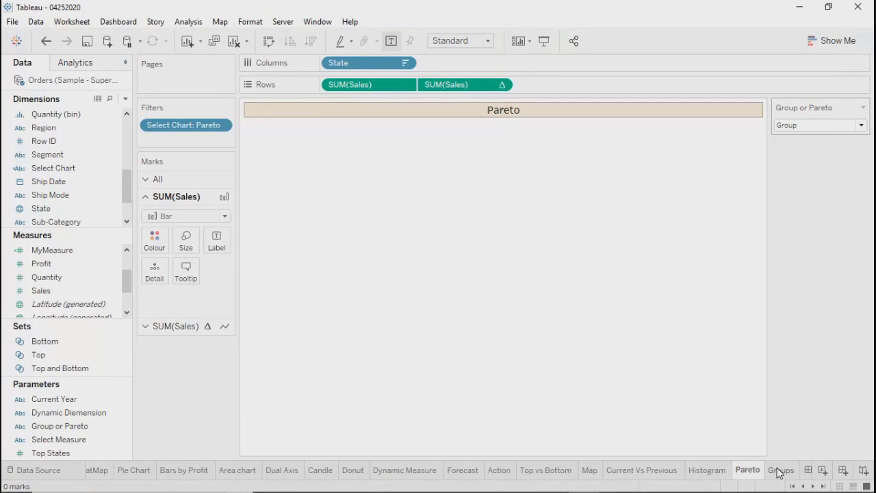
pyautogui.moveTo(780, 473)
pyautogui.click(808, 125)
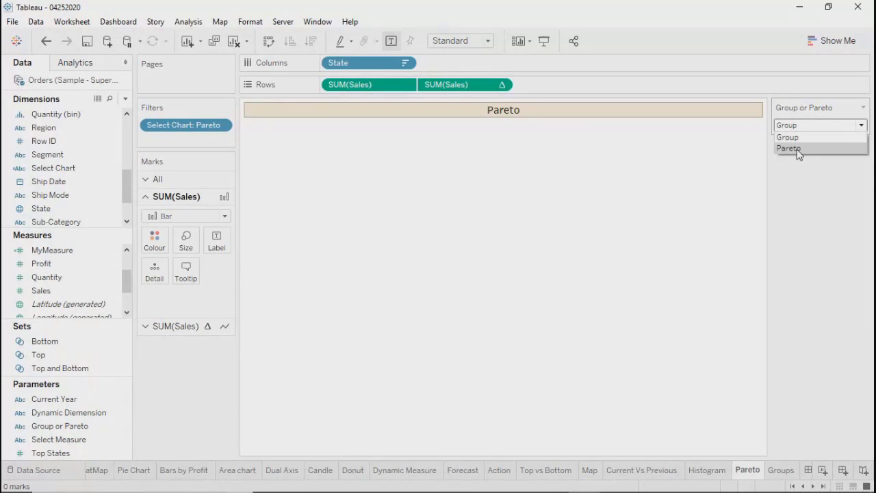
pyautogui.click(797, 149)
pyautogui.click(781, 473)
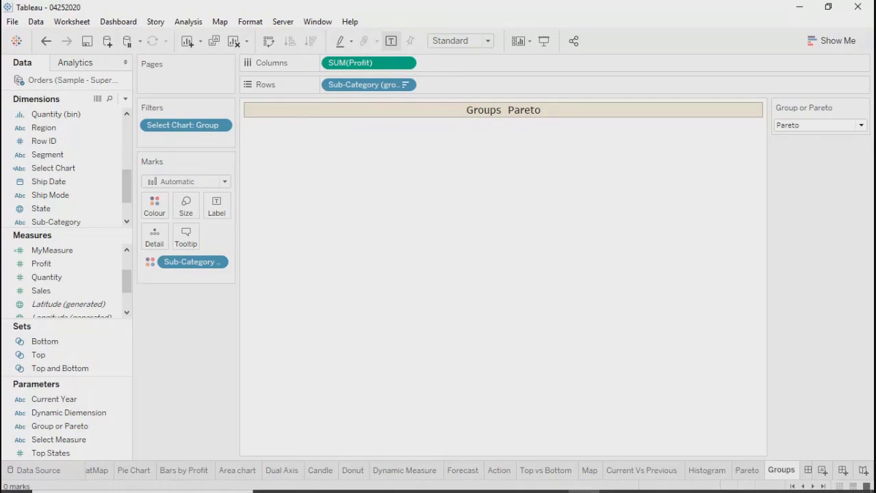
# Show the Group or Pareto parameter control on Dashboard 1, beside the Pareto and Groups sheets
pyautogui.click(823, 487)
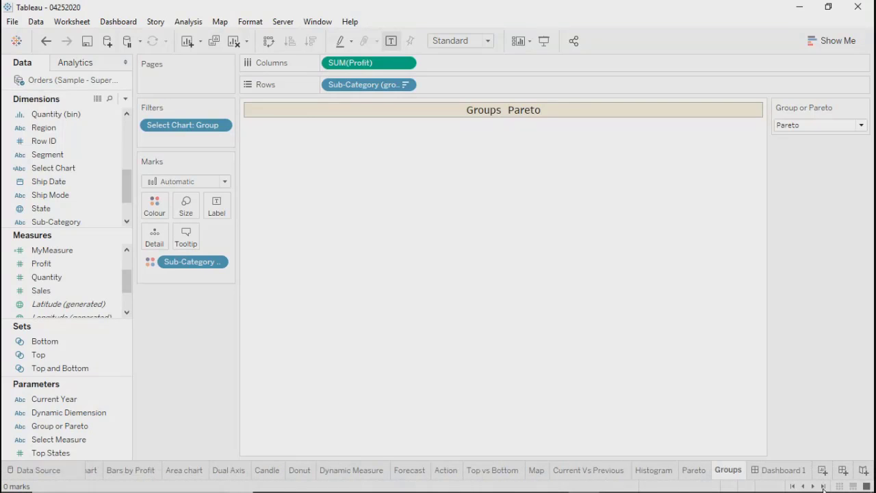
pyautogui.click(779, 470)
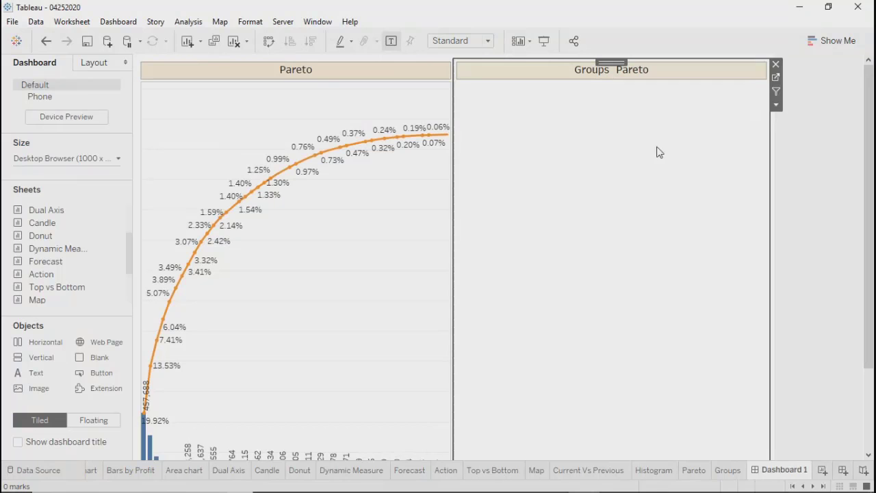
pyautogui.click(777, 105)
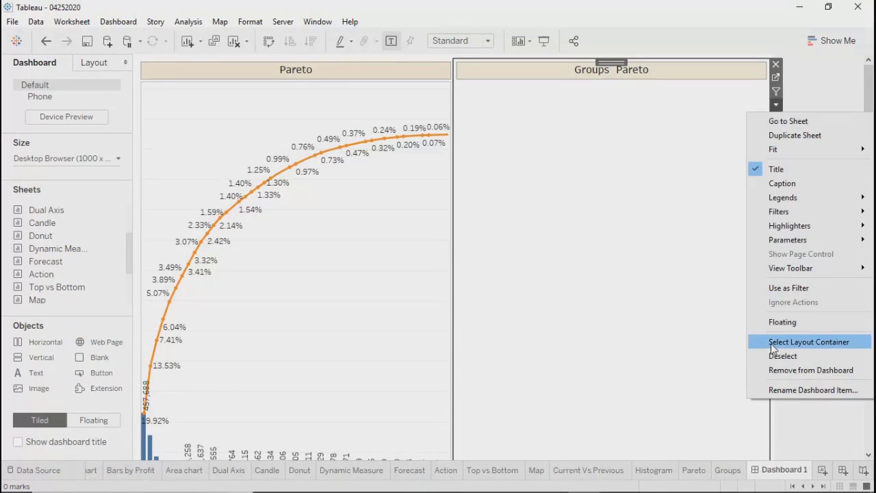
pyautogui.moveTo(780, 246)
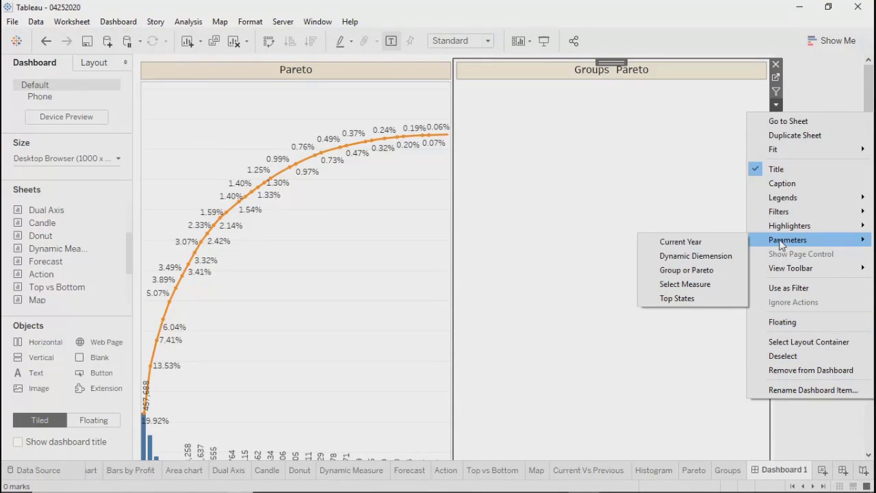
pyautogui.click(690, 270)
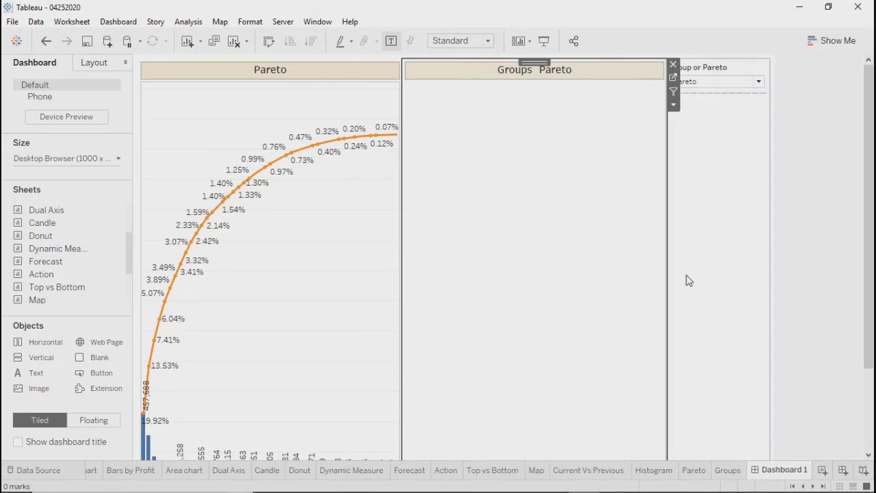
# Make the Group or Pareto control floating and move it between the two sheet titles at the top of the dashboard
pyautogui.click(719, 64)
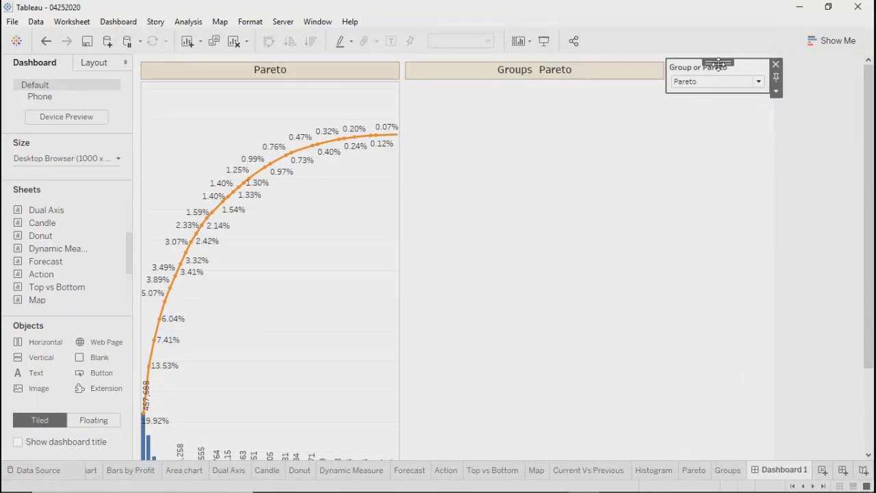
pyautogui.click(777, 91)
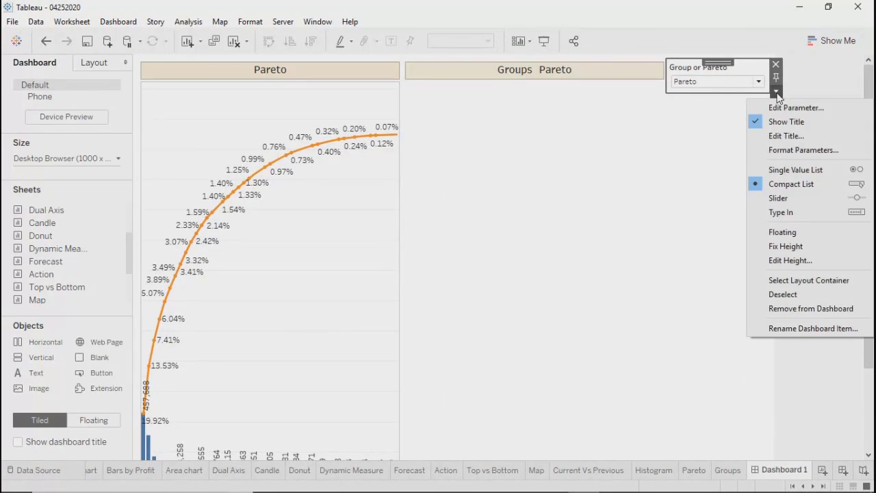
pyautogui.click(770, 233)
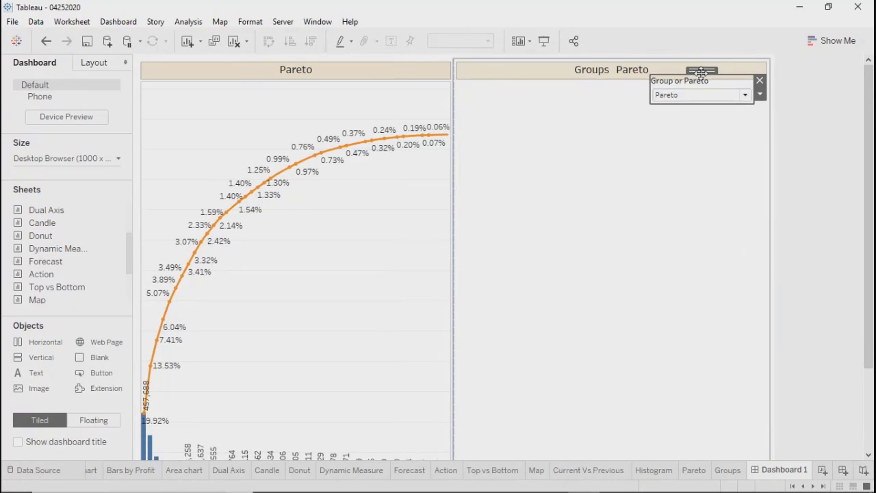
pyautogui.moveTo(701, 72); pyautogui.dragTo(450, 55)
pyautogui.click(786, 209)
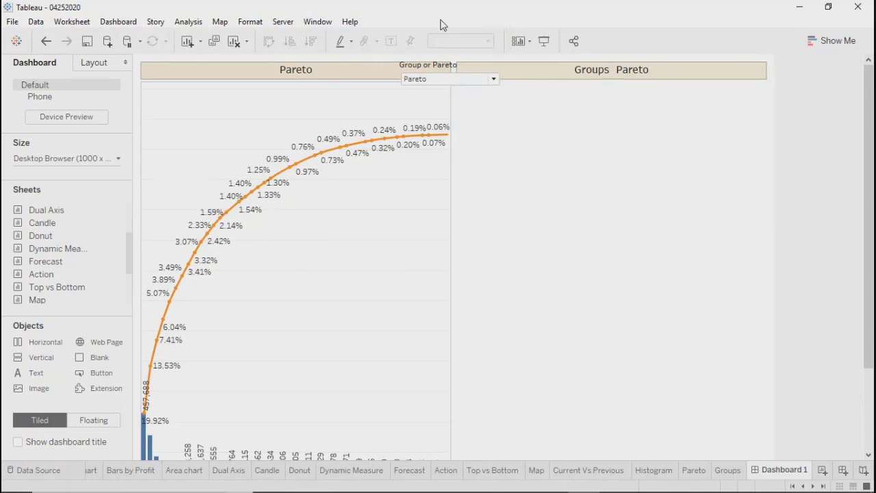
# Test the dashboard by switching the parameter to Group, checking both sheet areas, and switching it back to Pareto
pyautogui.click(454, 79)
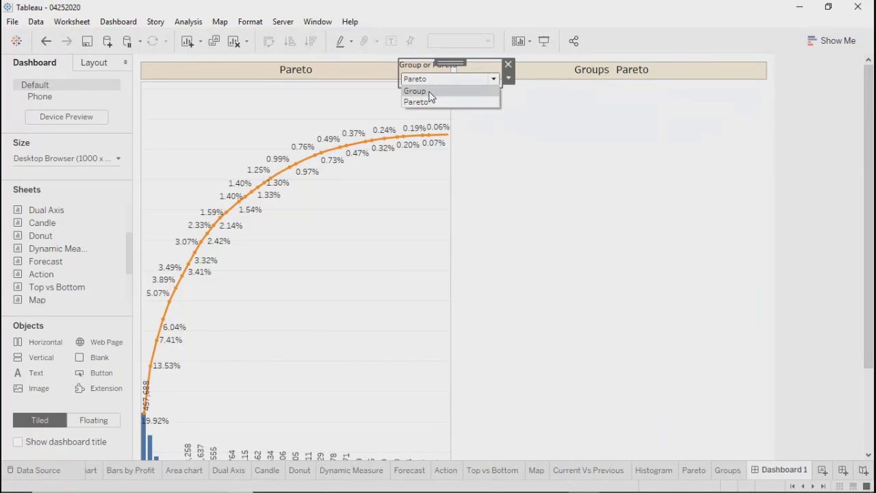
pyautogui.click(415, 91)
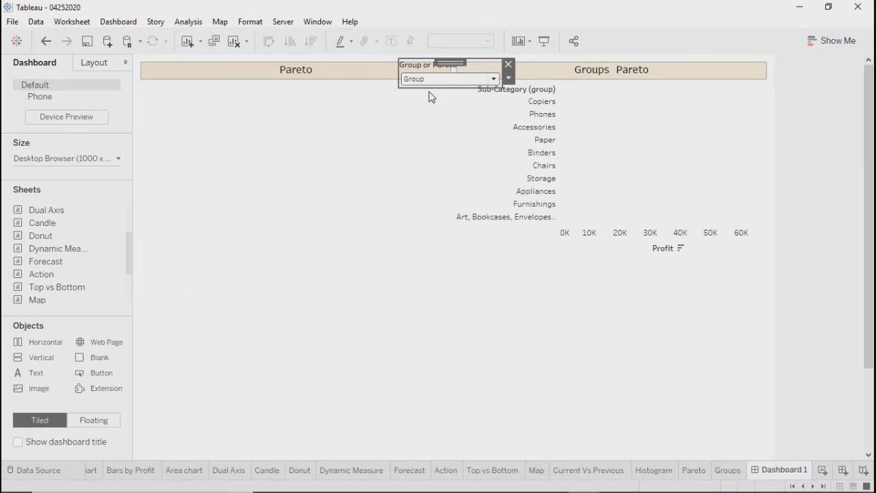
pyautogui.click(307, 295)
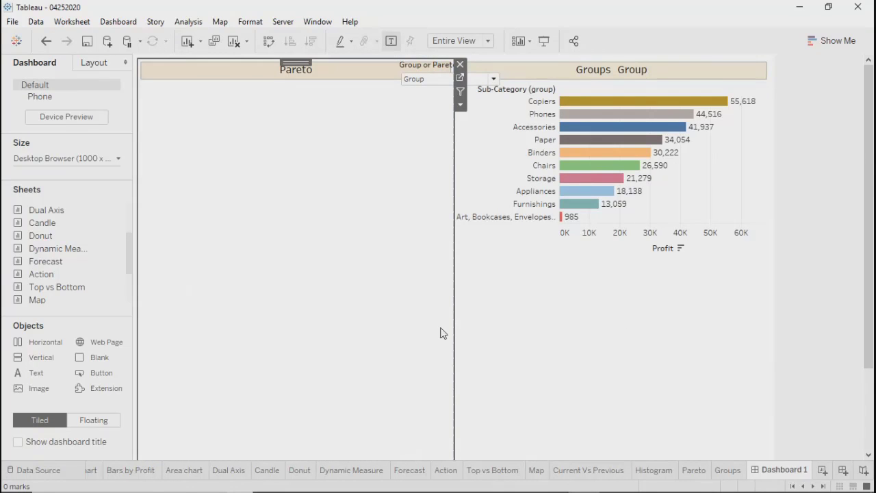
pyautogui.click(528, 341)
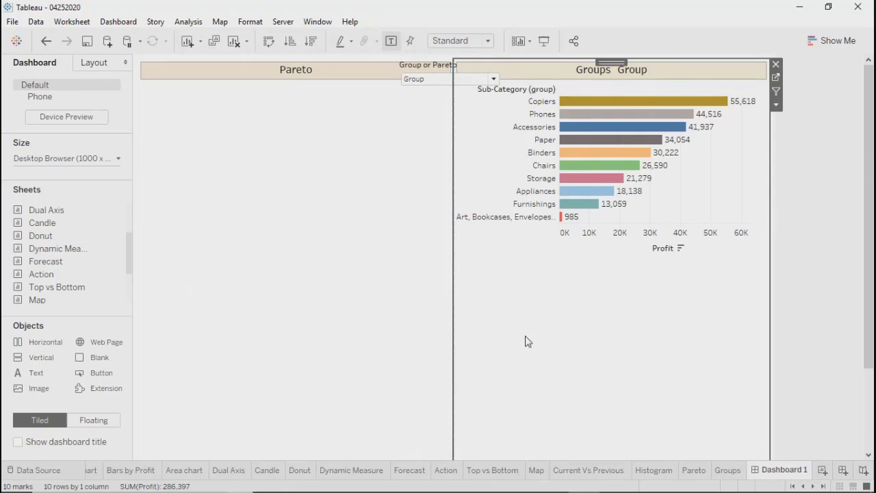
pyautogui.click(339, 68)
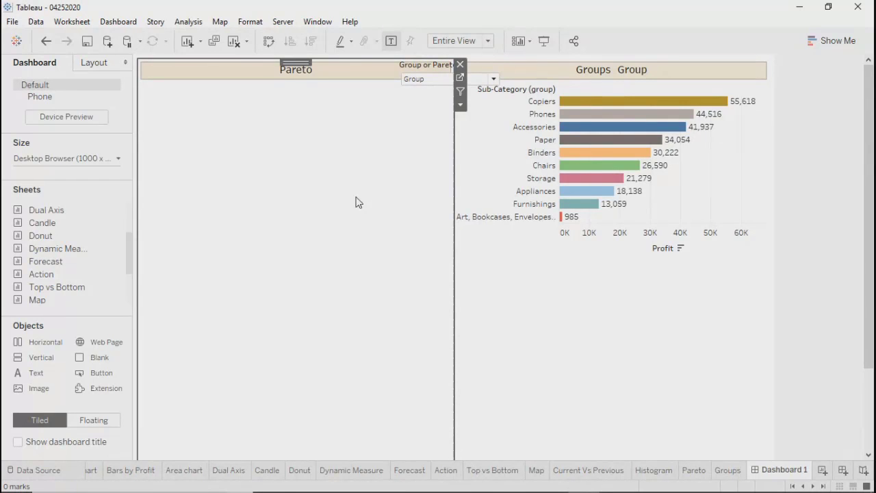
pyautogui.click(492, 79)
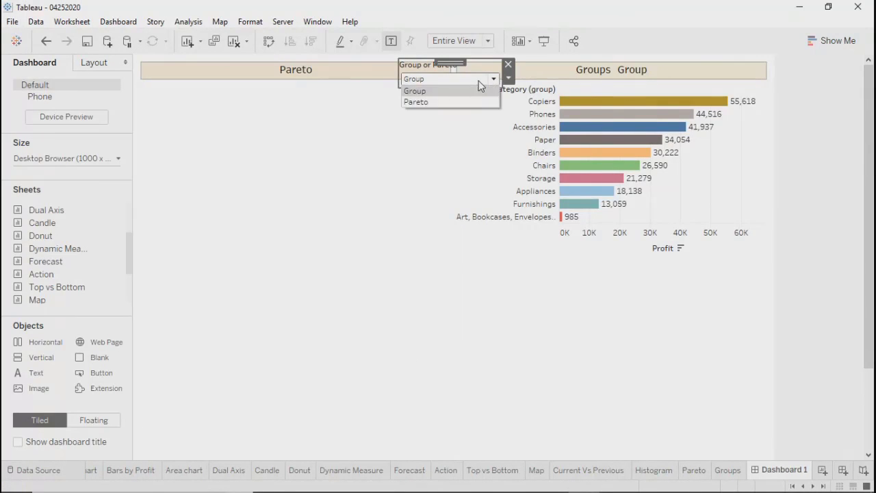
pyautogui.click(421, 102)
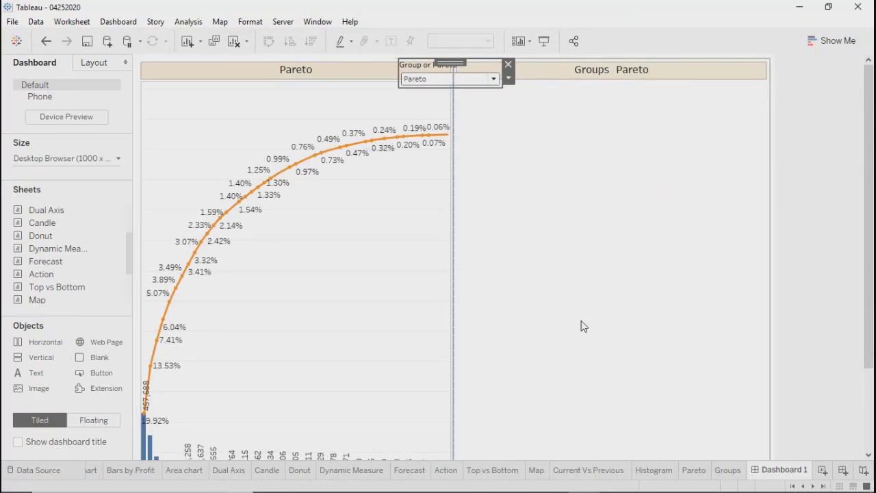
# Hide the title of the Groups sheet on the dashboard
pyautogui.click(569, 254)
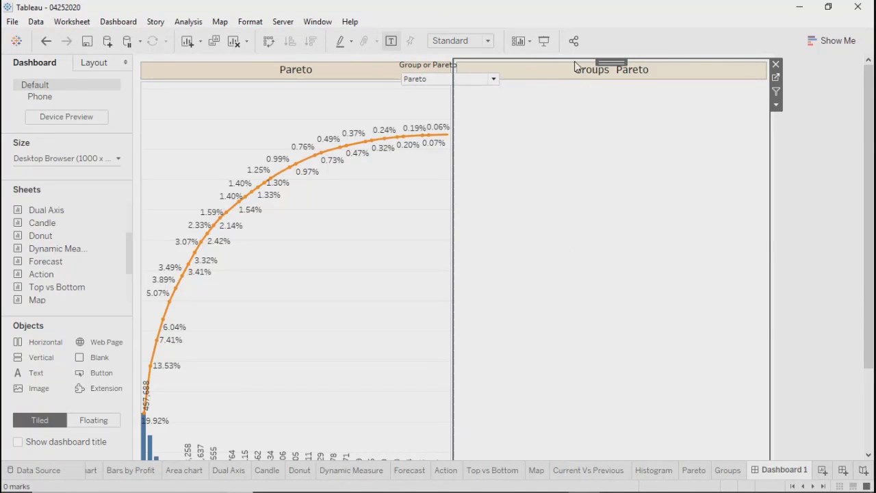
pyautogui.rightClick(551, 72)
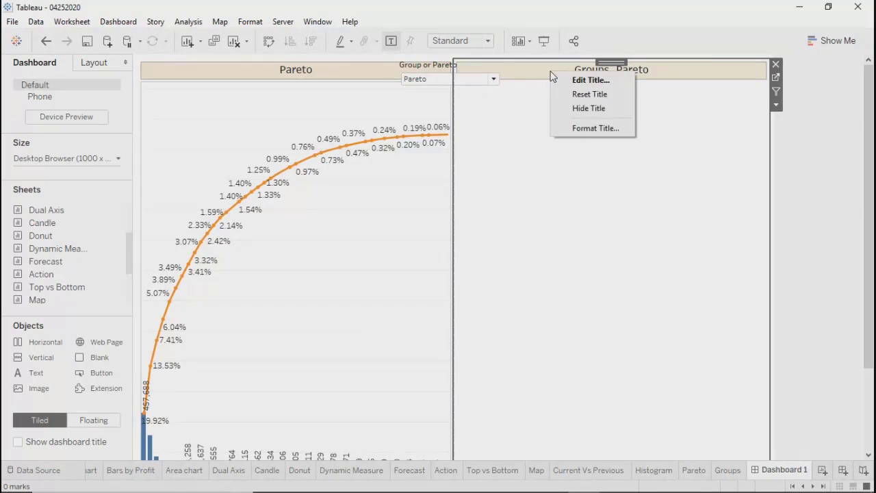
pyautogui.click(583, 110)
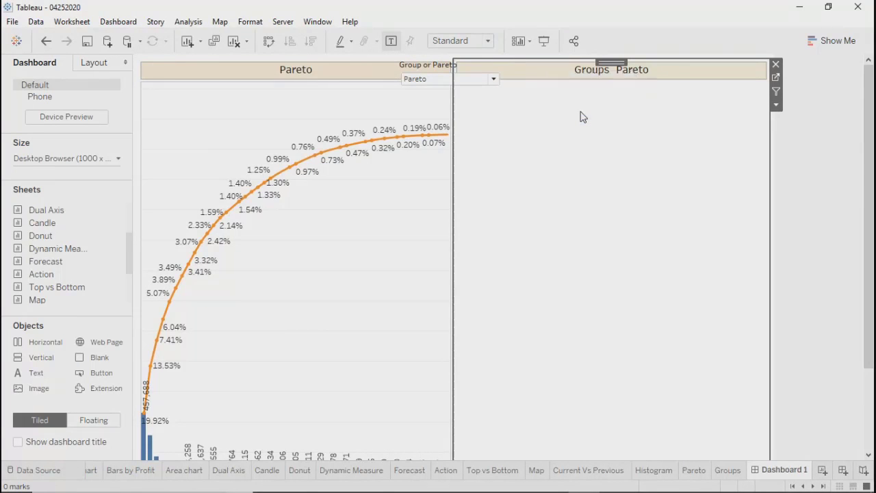
# Hide the title of the Pareto sheet on the dashboard
pyautogui.rightClick(320, 72)
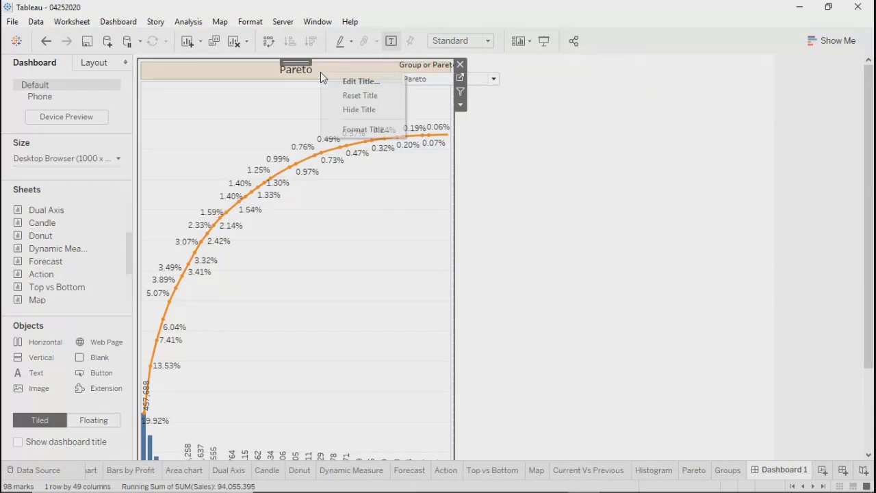
pyautogui.click(337, 110)
pyautogui.moveTo(373, 113); pyautogui.dragTo(419, 132)
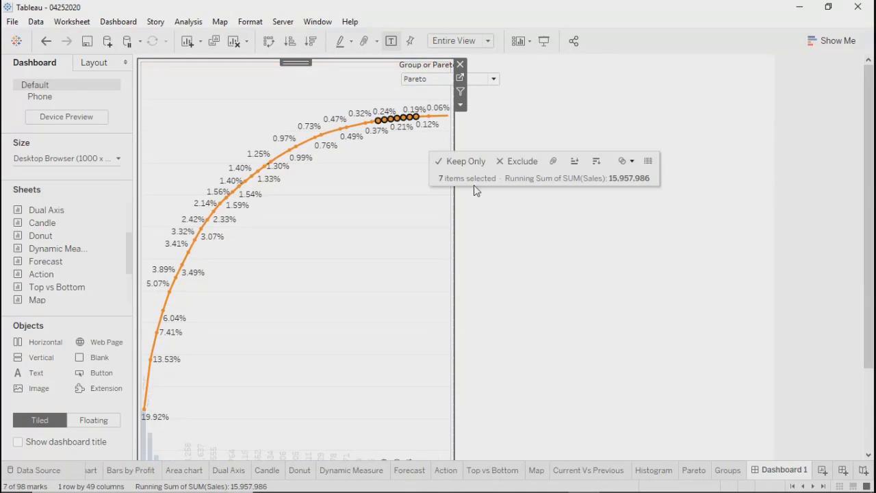
pyautogui.click(552, 238)
pyautogui.click(399, 236)
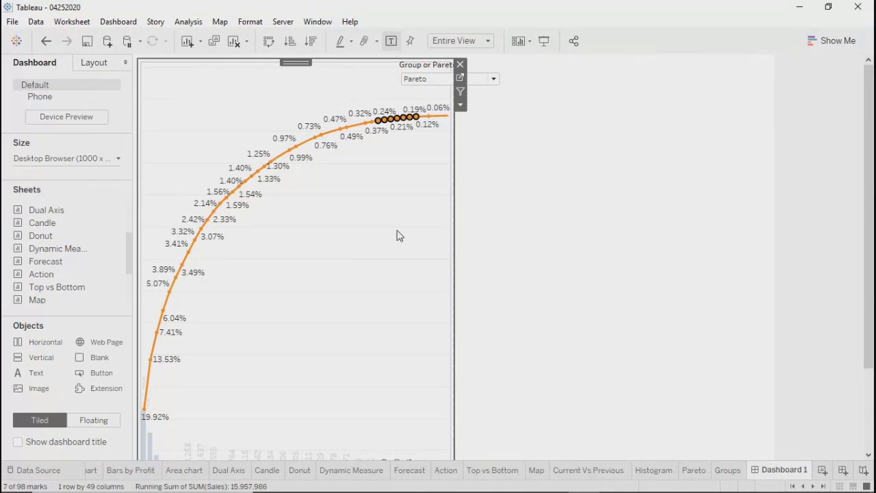
pyautogui.click(527, 227)
# Test the untitled dashboard by switching the Group or Pareto parameter to Group and back to Pareto twice
pyautogui.click(463, 80)
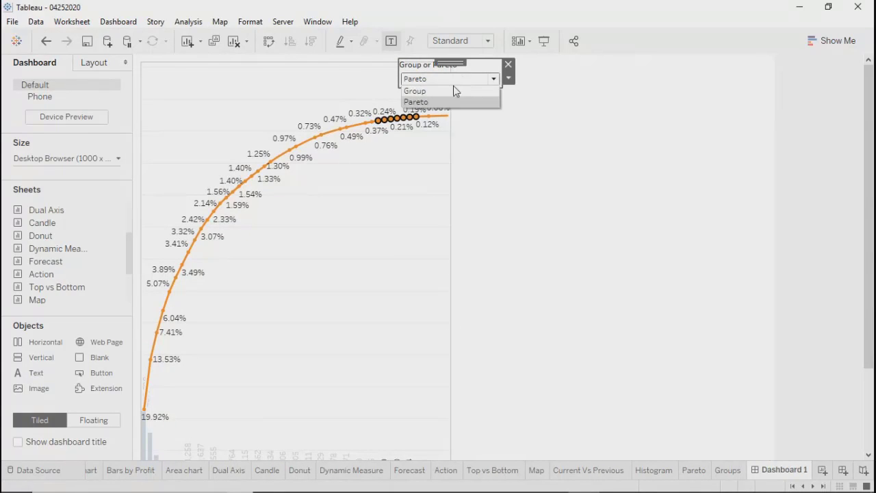
pyautogui.click(436, 88)
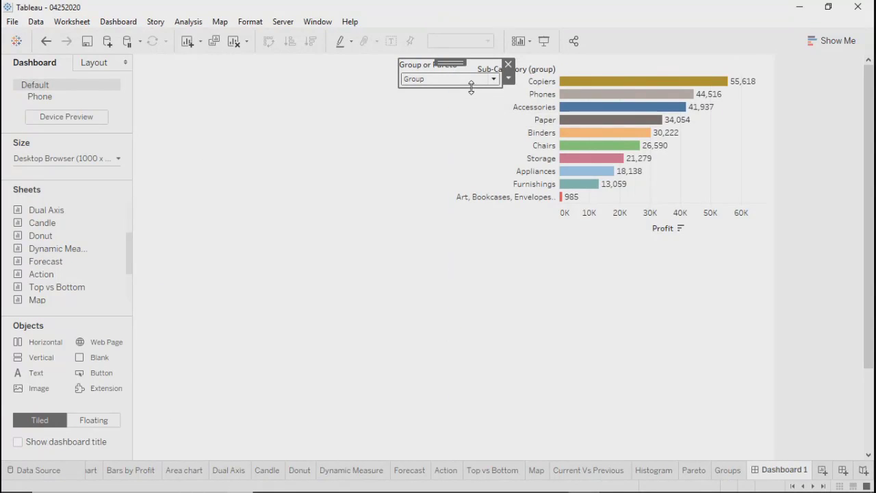
pyautogui.click(493, 80)
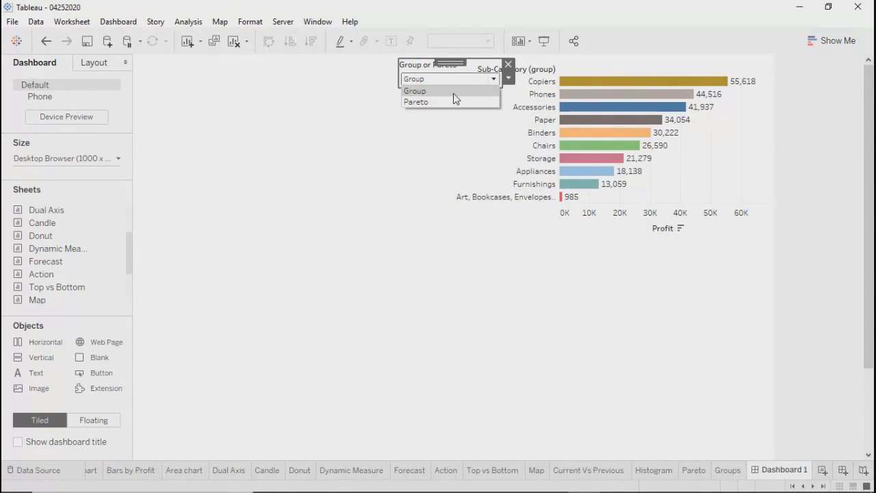
pyautogui.click(452, 101)
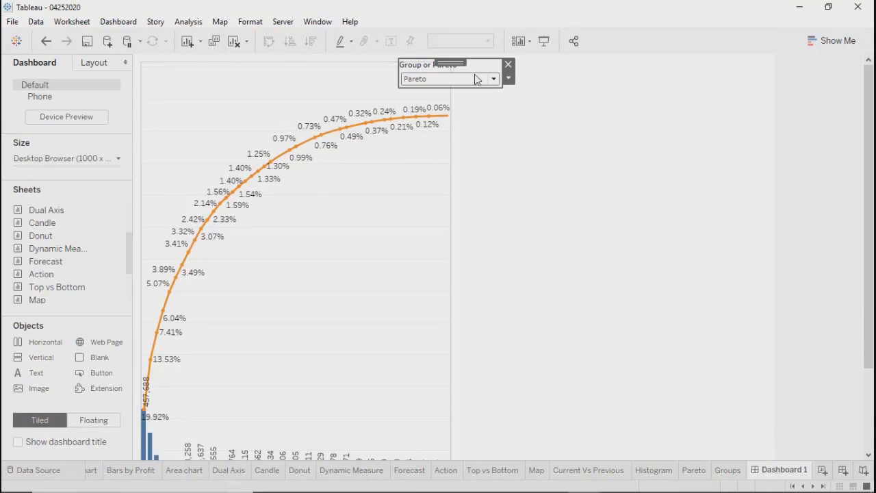
pyautogui.click(471, 82)
pyautogui.click(463, 90)
pyautogui.click(470, 83)
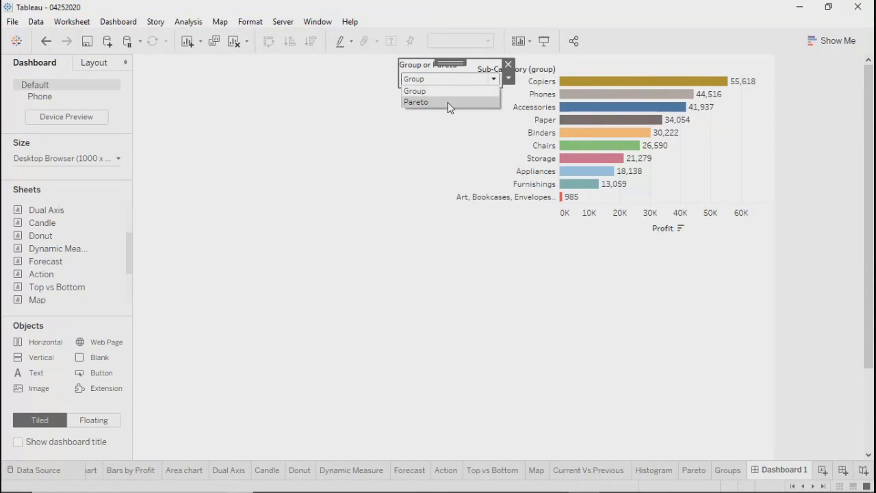
pyautogui.click(447, 102)
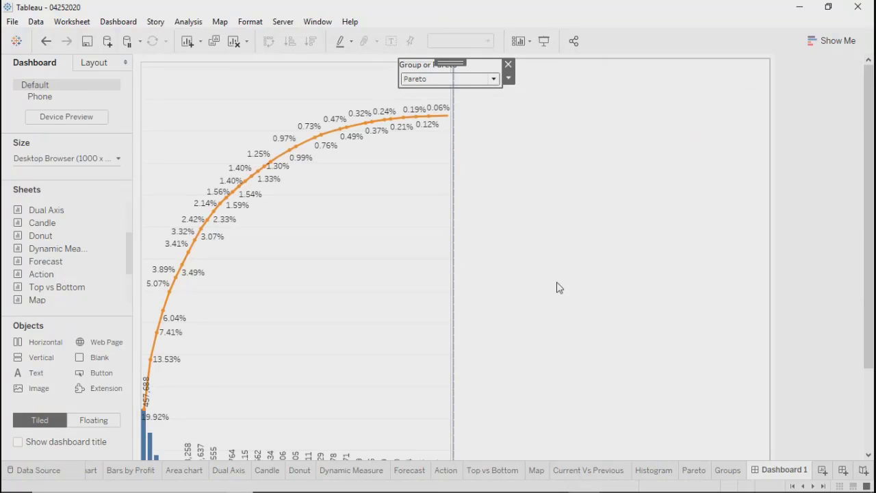
# Remove both the Groups sheet and the Pareto sheet from the dashboard
pyautogui.click(376, 294)
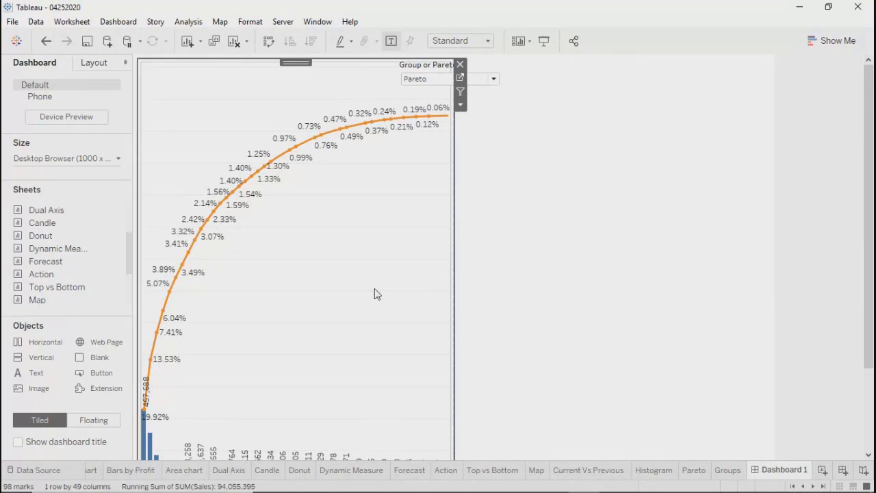
pyautogui.click(576, 306)
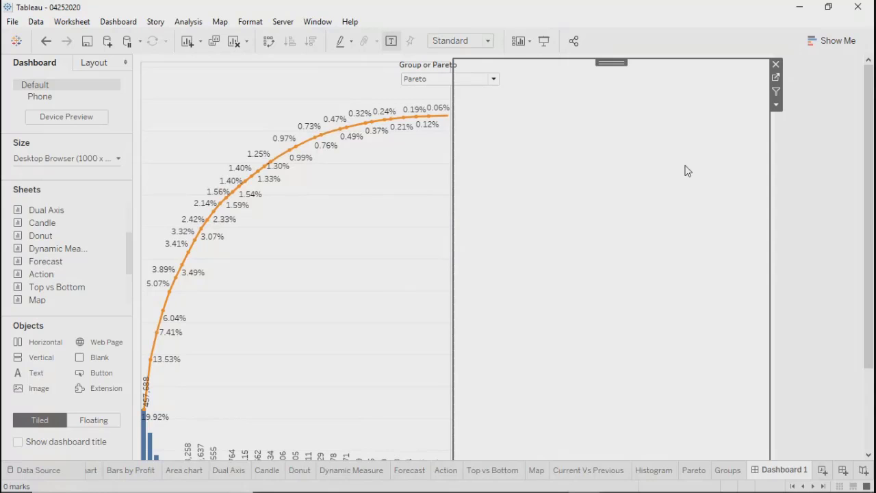
pyautogui.click(775, 64)
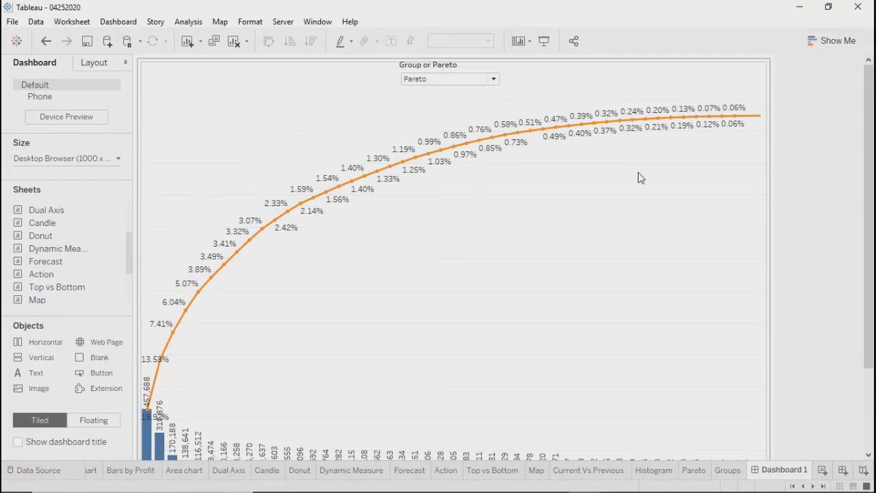
pyautogui.click(640, 177)
pyautogui.click(776, 64)
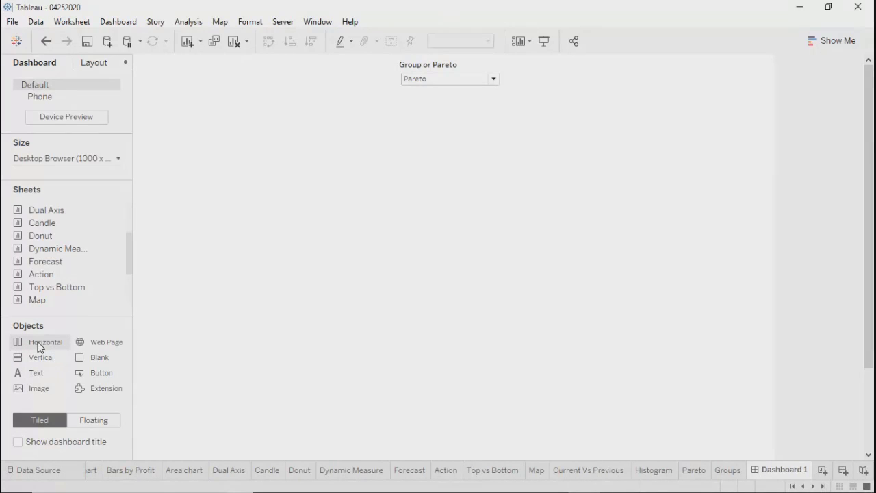
# Add a horizontal container to the empty dashboard and place the Pareto sheet in it, with the Groups sheet to its left
pyautogui.moveTo(38, 347); pyautogui.dragTo(382, 241)
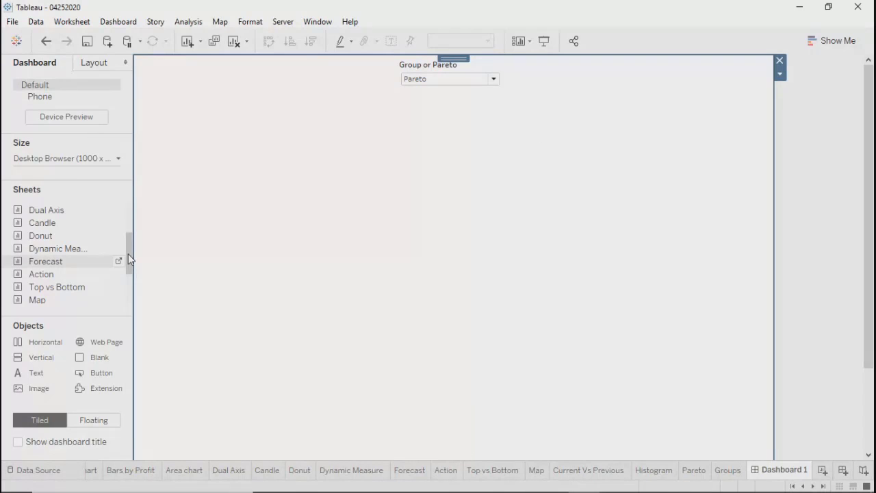
pyautogui.moveTo(129, 258); pyautogui.dragTo(130, 295)
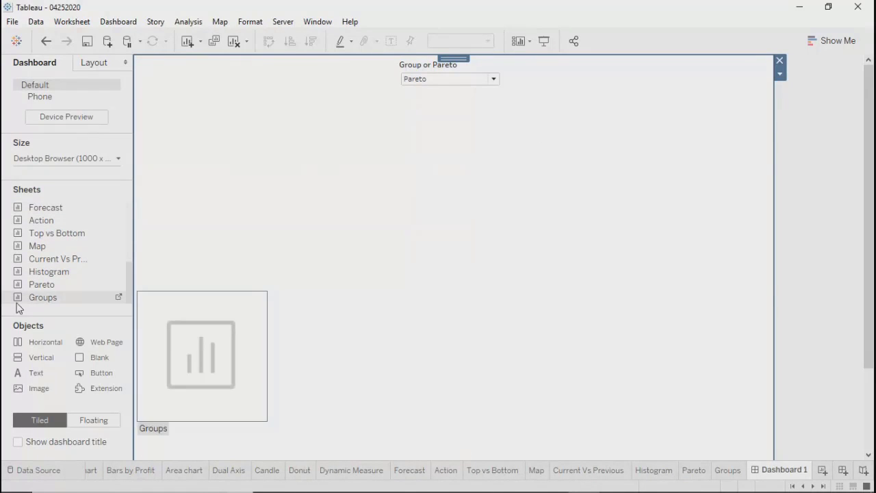
pyautogui.moveTo(94, 290)
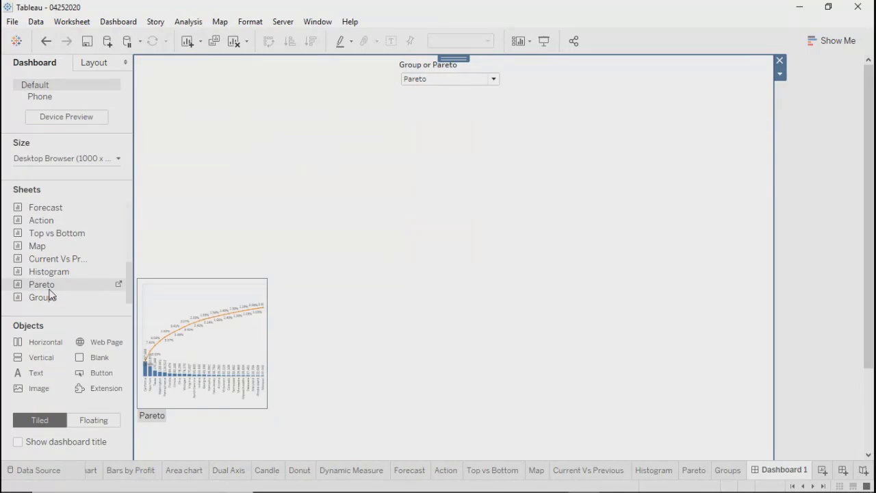
pyautogui.moveTo(55, 287); pyautogui.dragTo(246, 277)
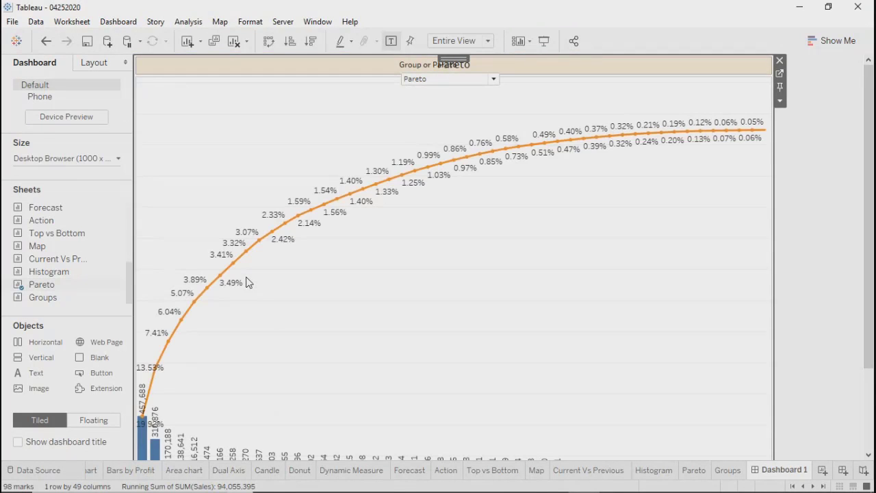
pyautogui.moveTo(47, 299)
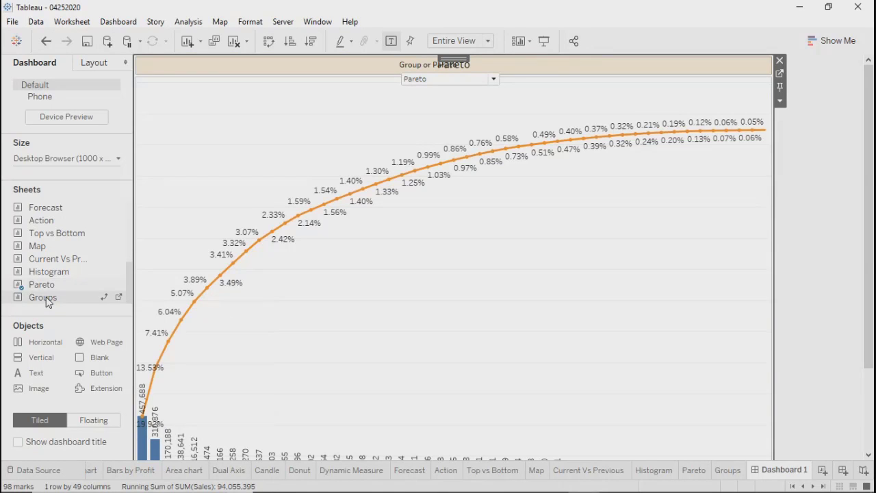
pyautogui.moveTo(46, 302); pyautogui.dragTo(160, 324)
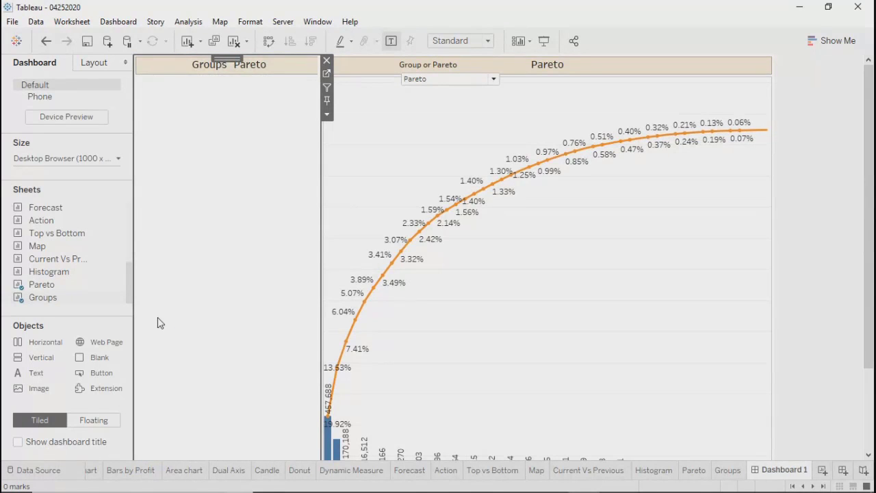
# Check both sheet areas in the container, set the Group or Pareto parameter to Group, and compare the areas again
pyautogui.click(575, 337)
pyautogui.click(297, 257)
pyautogui.click(442, 96)
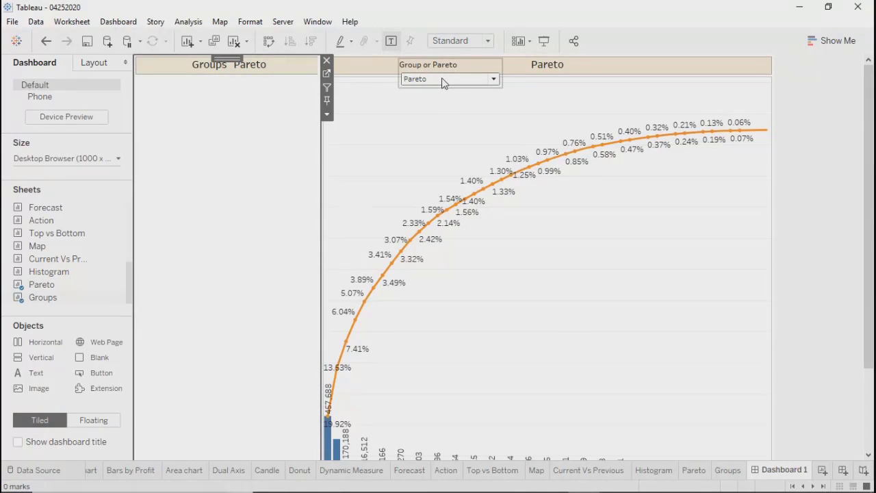
pyautogui.click(444, 81)
pyautogui.click(433, 100)
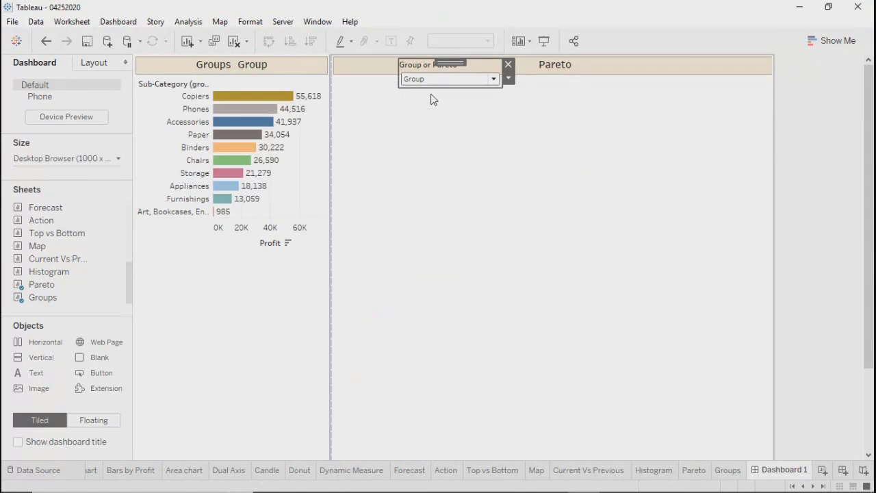
pyautogui.click(266, 301)
pyautogui.click(460, 273)
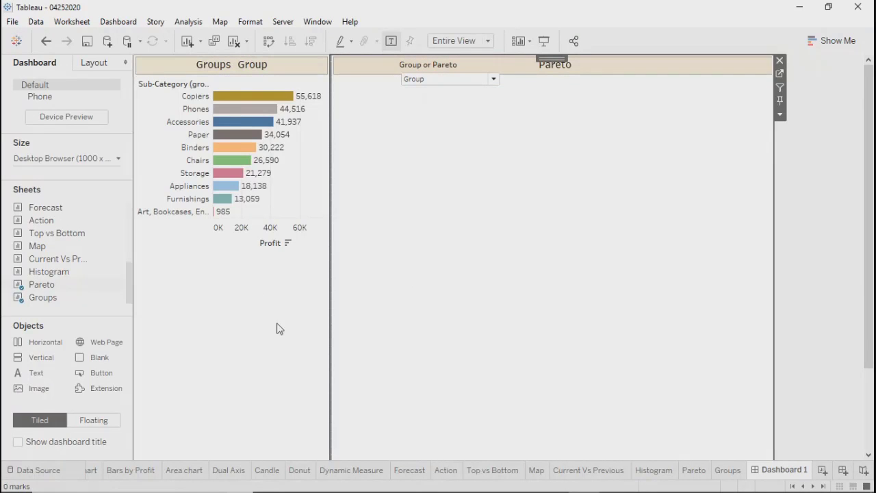
pyautogui.click(278, 328)
pyautogui.click(505, 267)
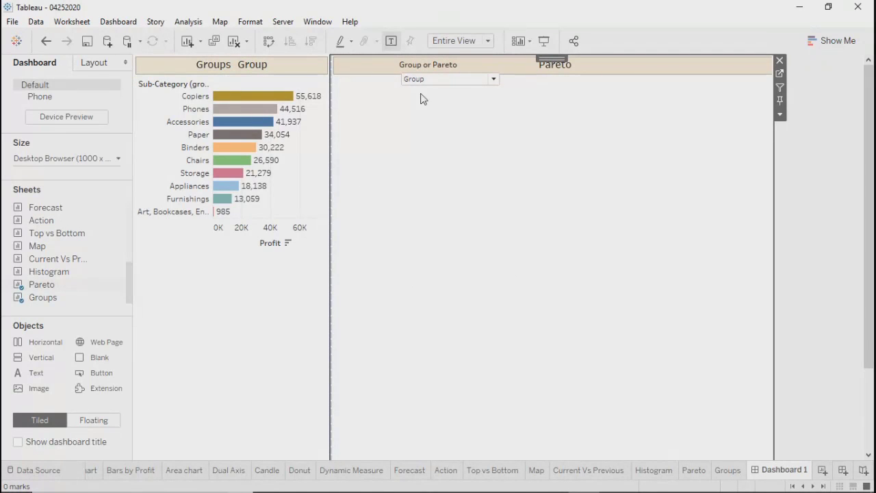
# Hide the Pareto and Groups sheet titles, and move the floating Group or Pareto control to the blank chart area beside the Storage and Appliances bars
pyautogui.rightClick(601, 67)
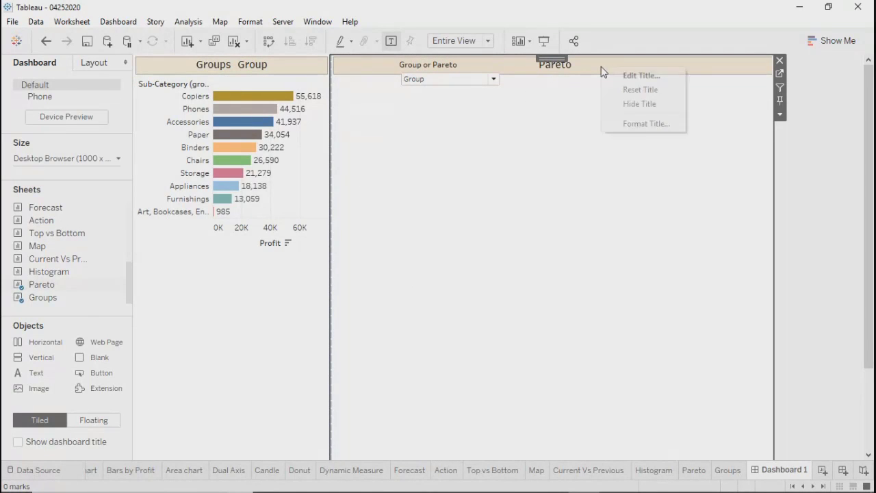
pyautogui.click(620, 106)
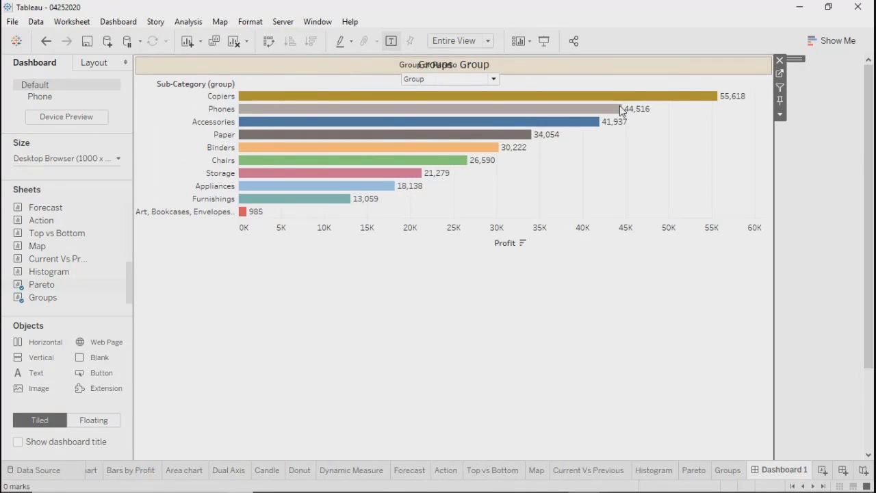
pyautogui.rightClick(293, 67)
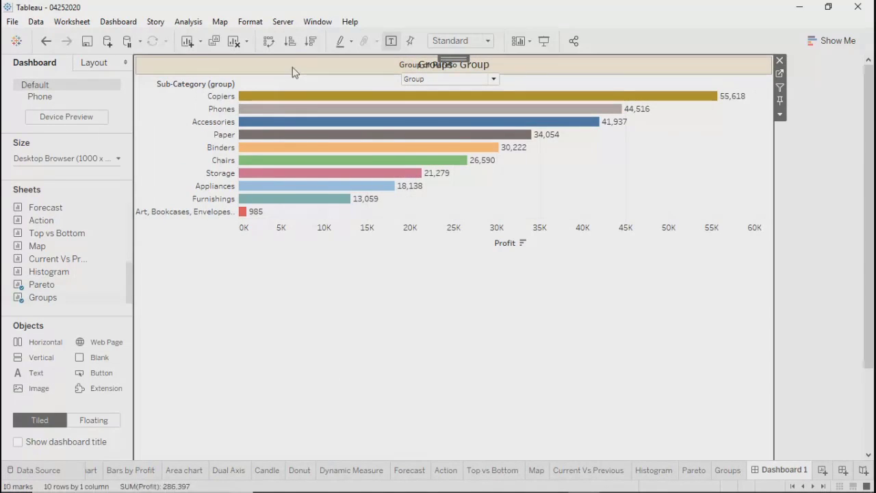
pyautogui.click(324, 105)
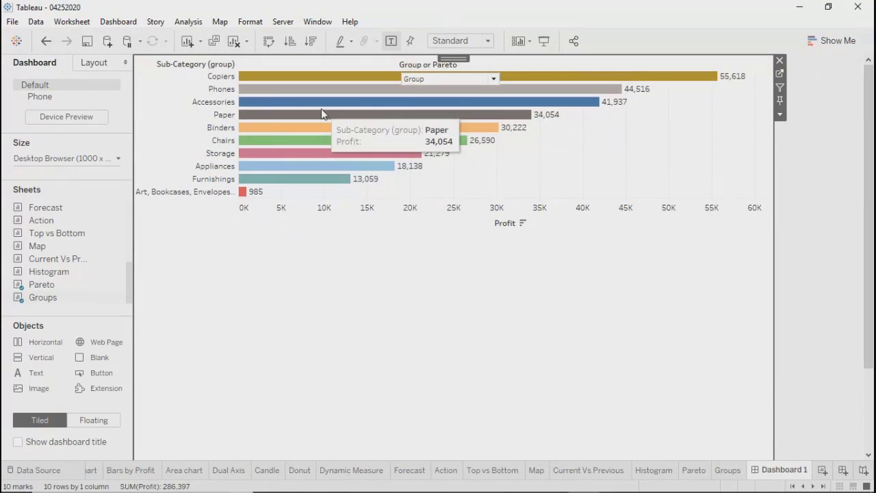
pyautogui.click(441, 63)
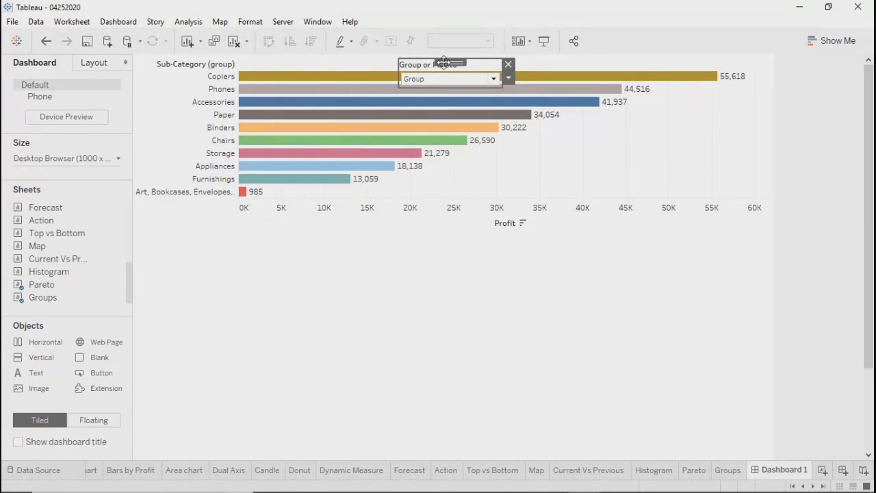
pyautogui.moveTo(444, 63); pyautogui.dragTo(706, 159)
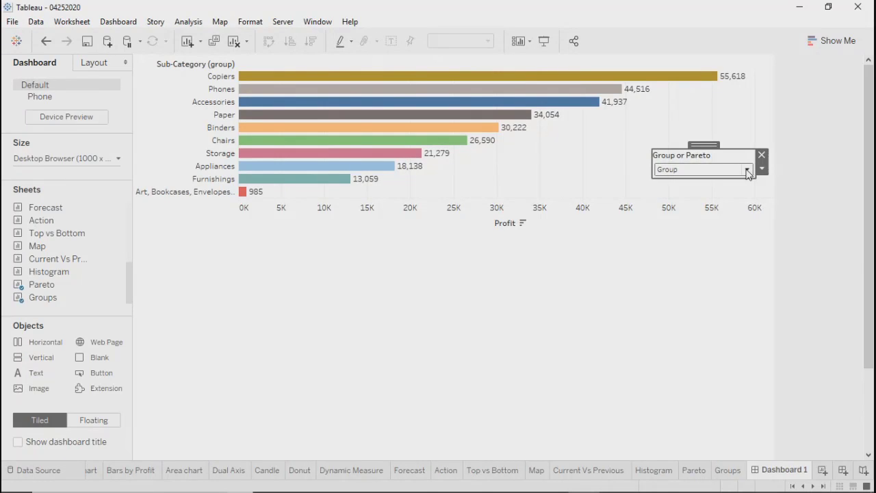
# Test the sheet swapping in the container by alternating the parameter between Pareto and Group, finishing on Group
pyautogui.click(746, 169)
pyautogui.click(687, 193)
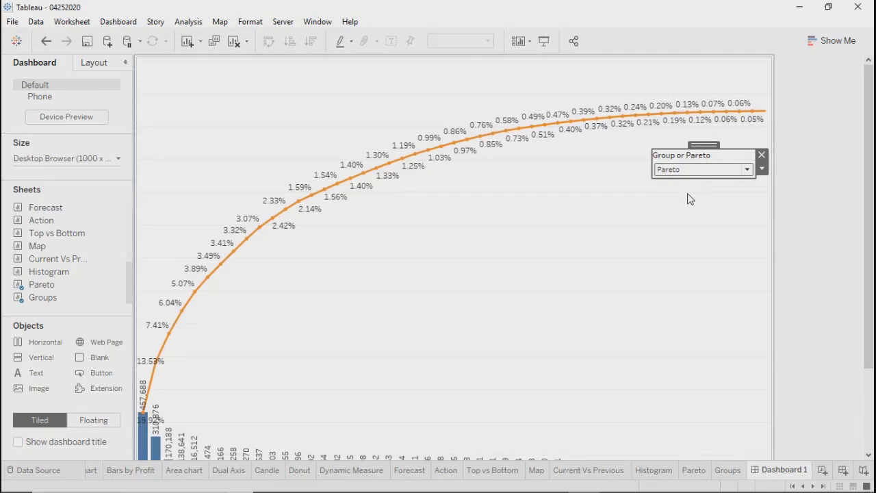
pyautogui.click(748, 171)
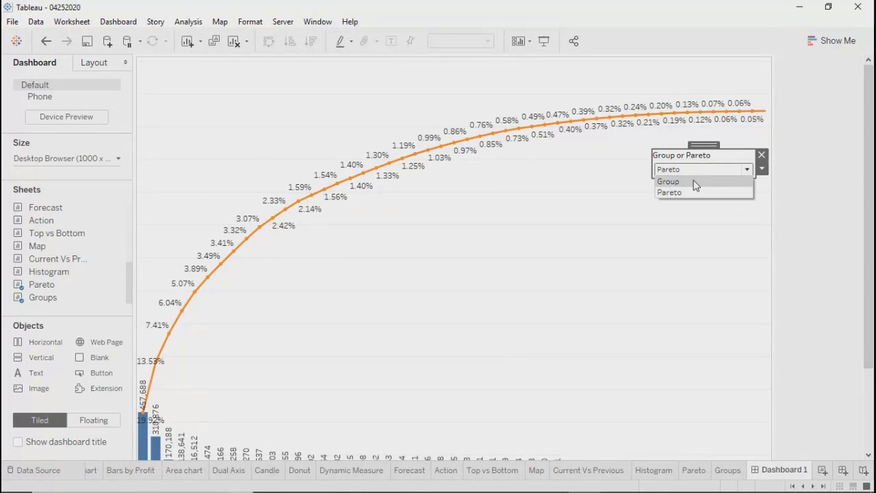
pyautogui.click(696, 183)
pyautogui.click(747, 170)
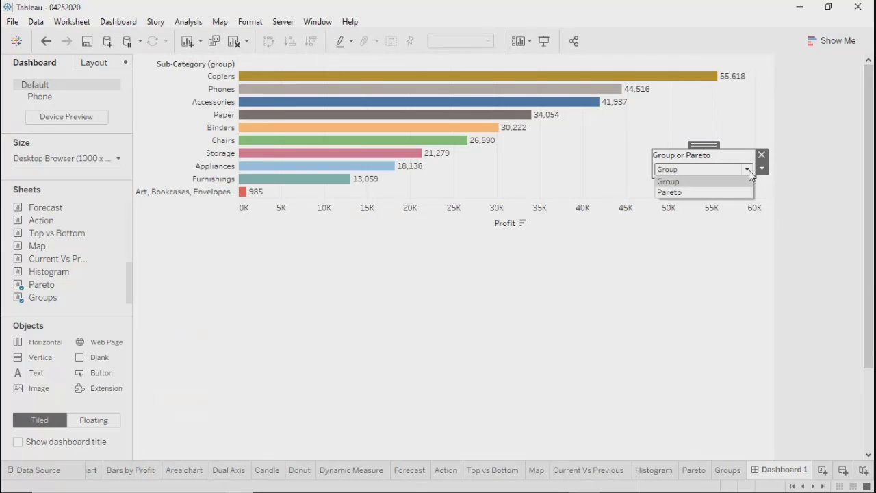
pyautogui.click(684, 194)
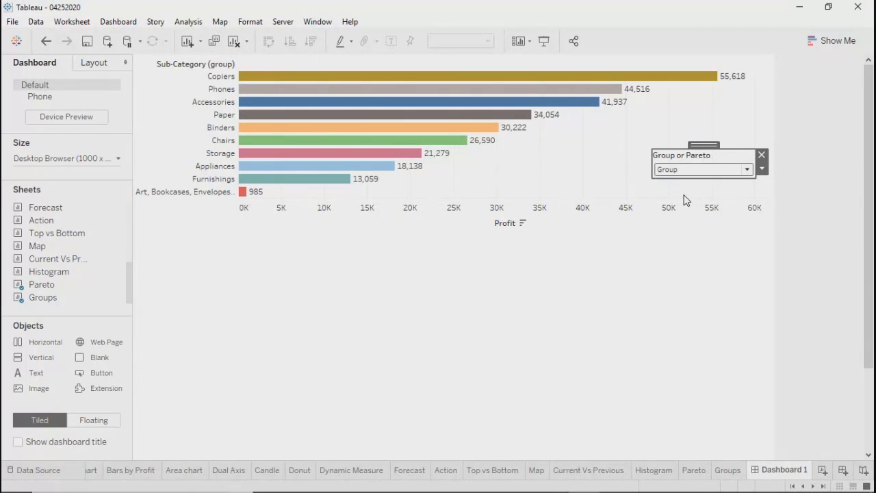
pyautogui.click(748, 170)
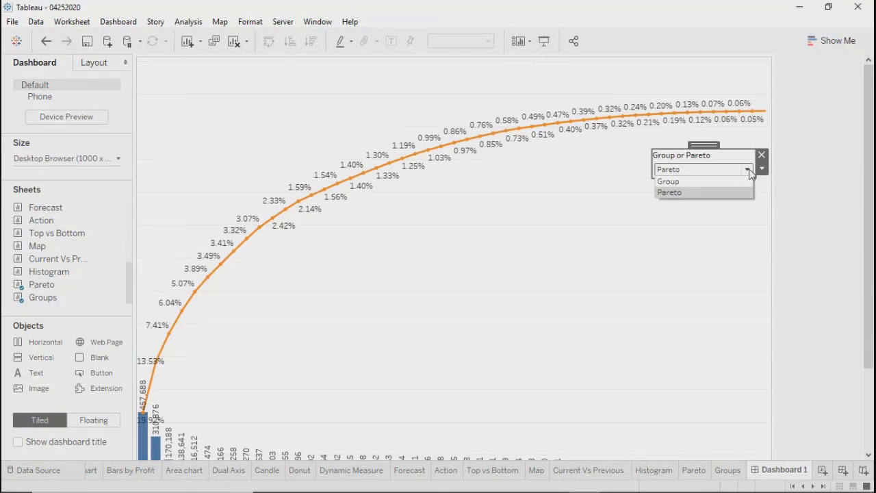
pyautogui.click(708, 182)
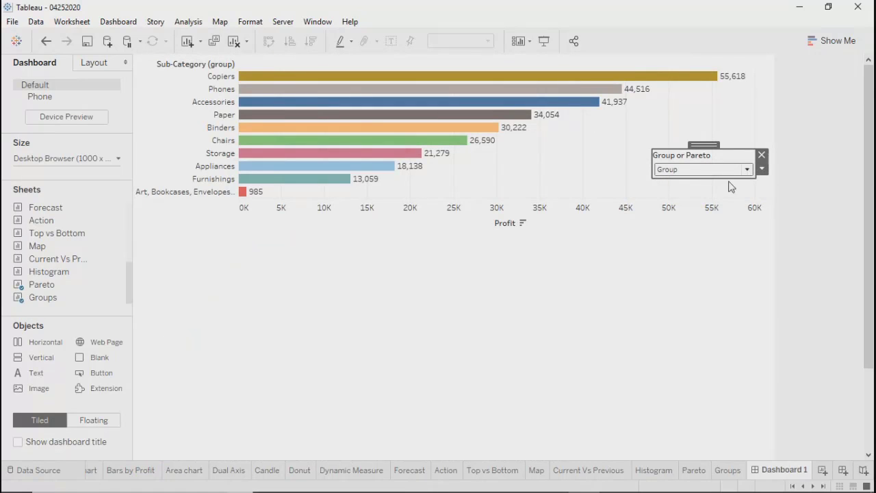
# Check the dashboard's sheet swapping again by alternating Group or Pareto, ending on Group, and select each displayed chart area
pyautogui.click(748, 171)
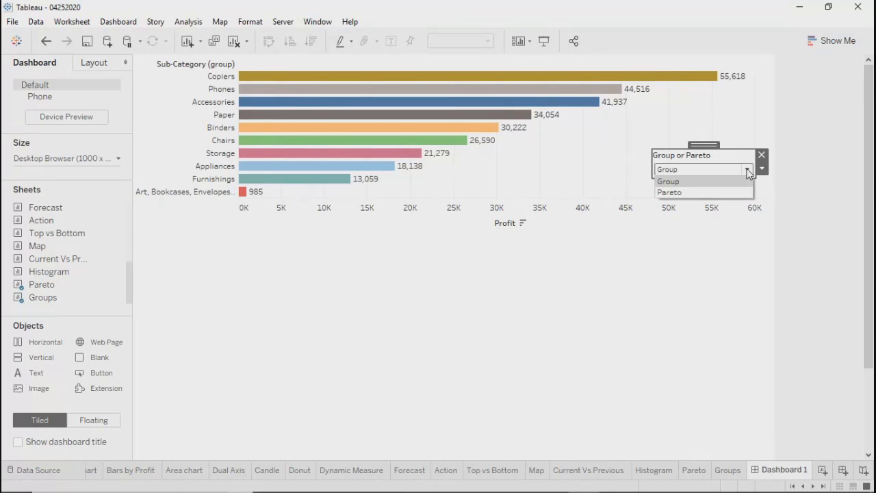
pyautogui.click(696, 194)
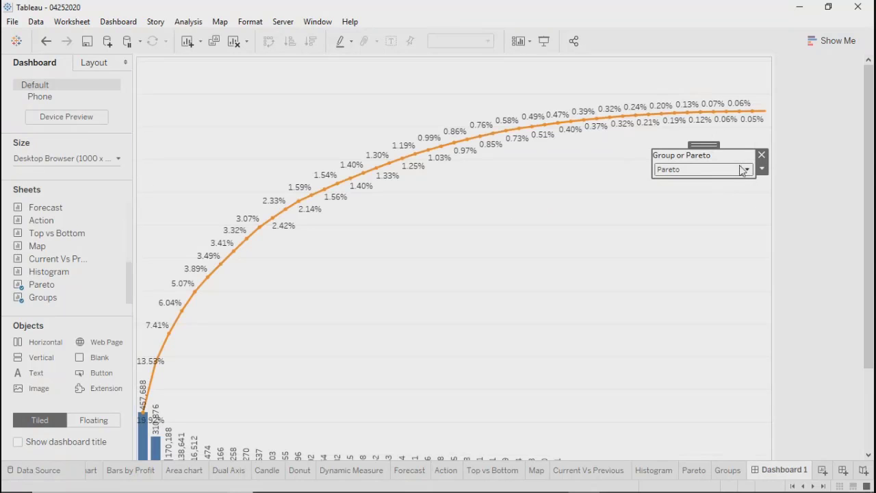
pyautogui.click(748, 171)
pyautogui.click(677, 181)
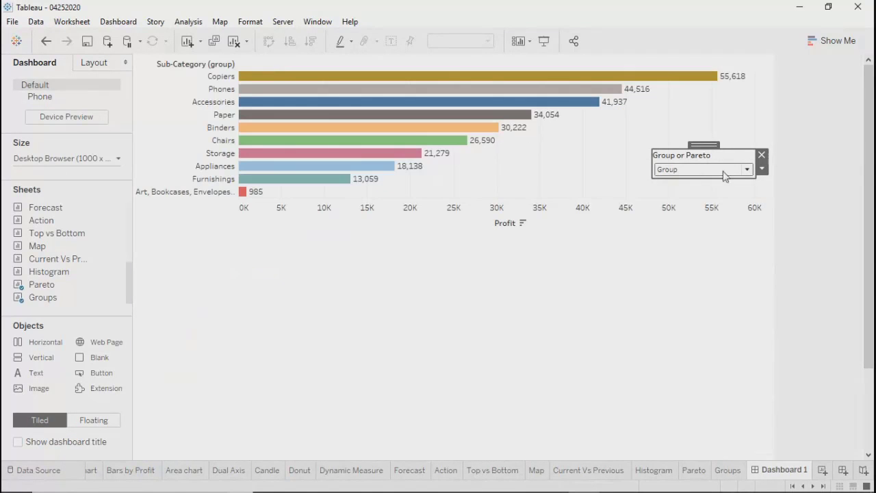
pyautogui.click(750, 171)
pyautogui.click(709, 195)
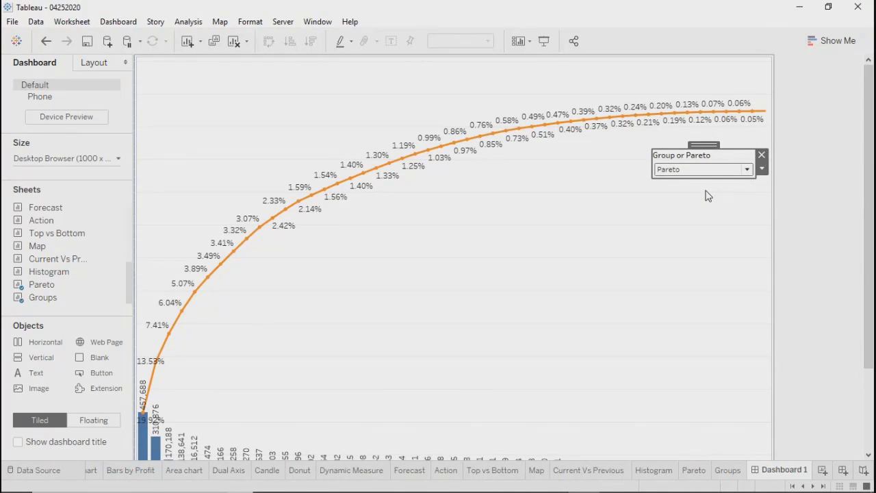
pyautogui.click(697, 299)
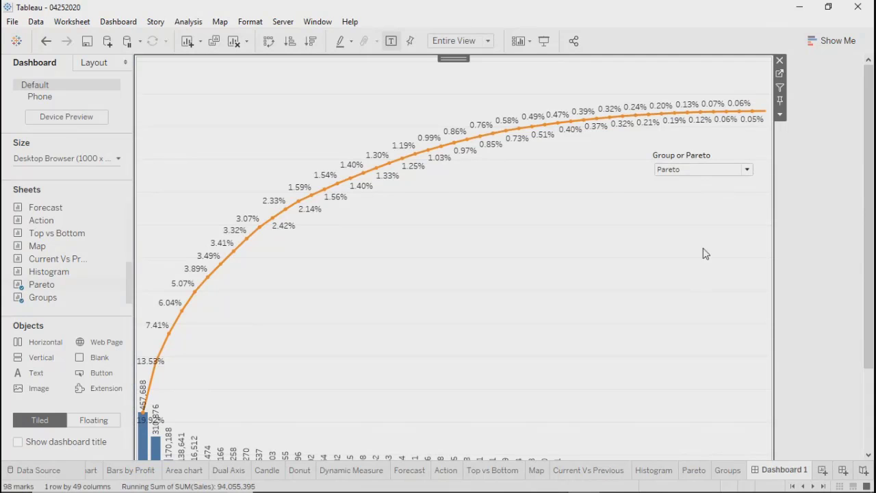
pyautogui.click(736, 171)
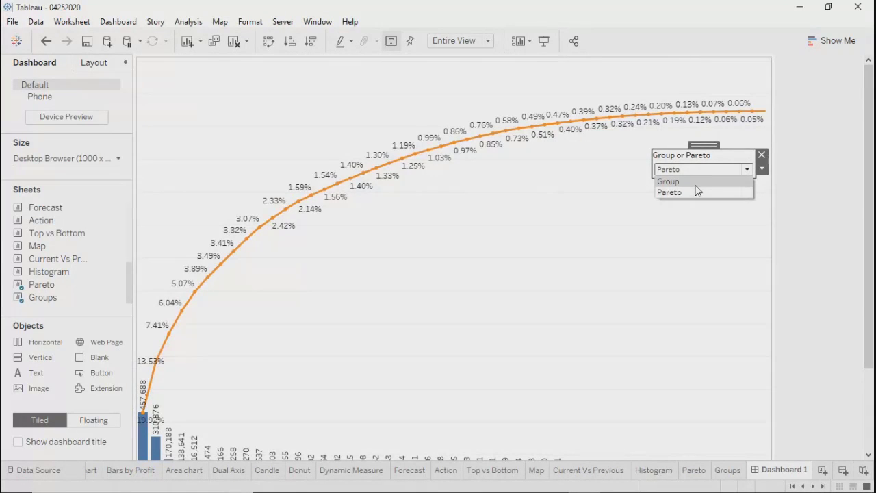
pyautogui.click(684, 181)
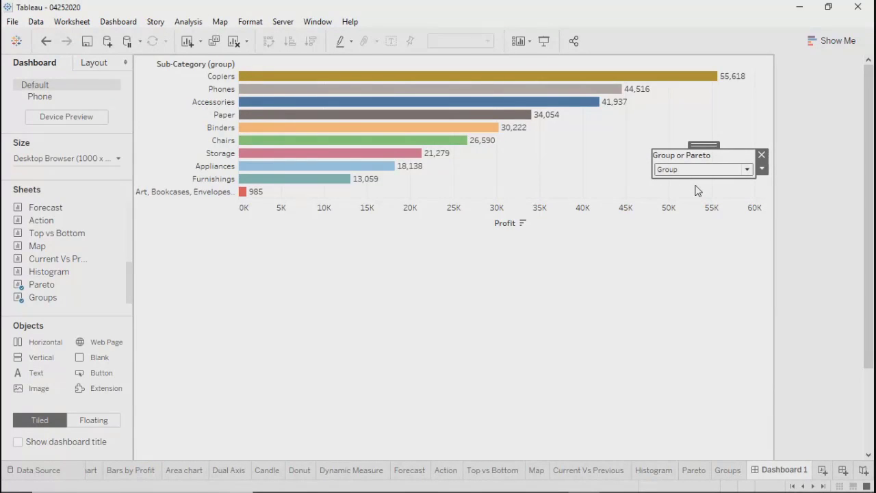
pyautogui.click(635, 309)
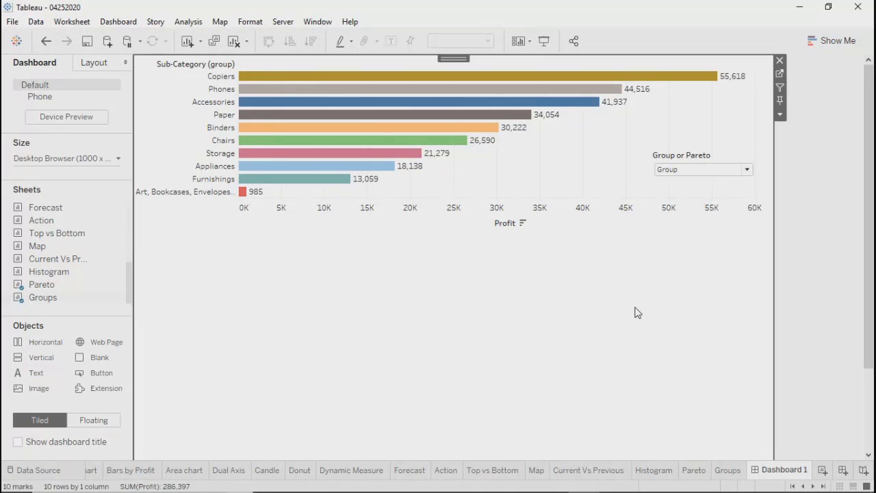
# Go to the Groups sheet and alternate its Group or Pareto parameter to compare the title and chart, finishing on Pareto
pyautogui.click(780, 75)
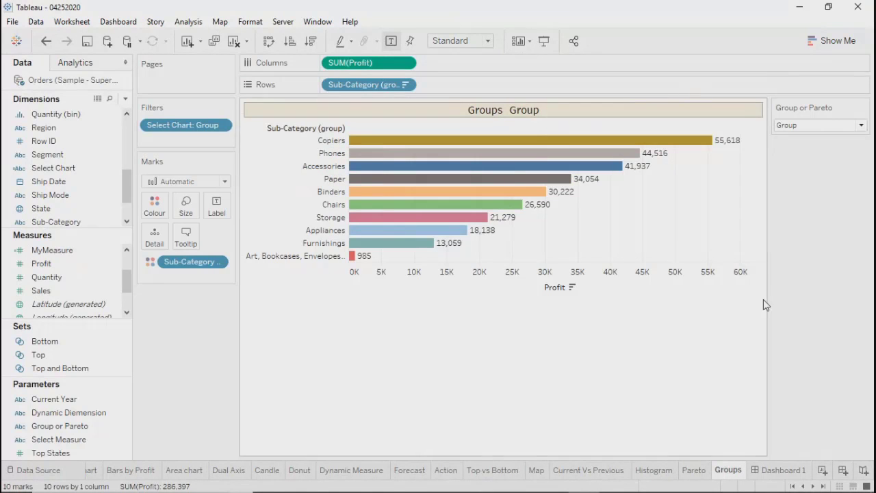
pyautogui.click(819, 127)
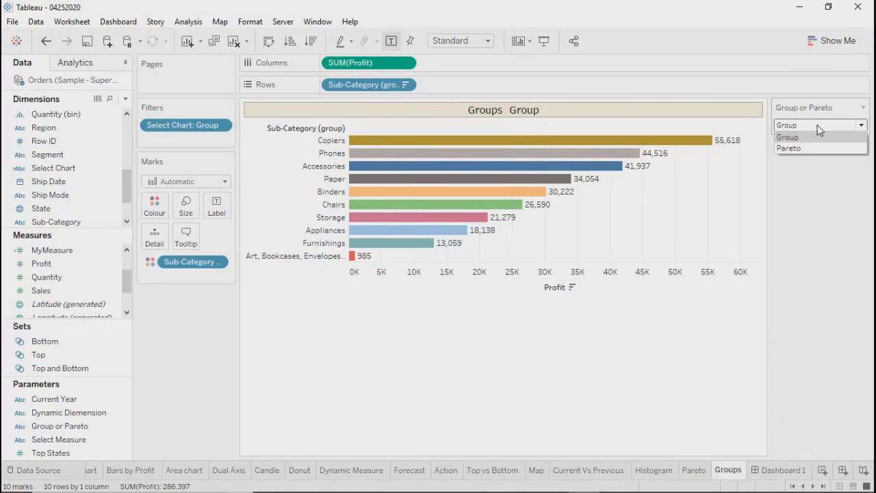
pyautogui.click(797, 148)
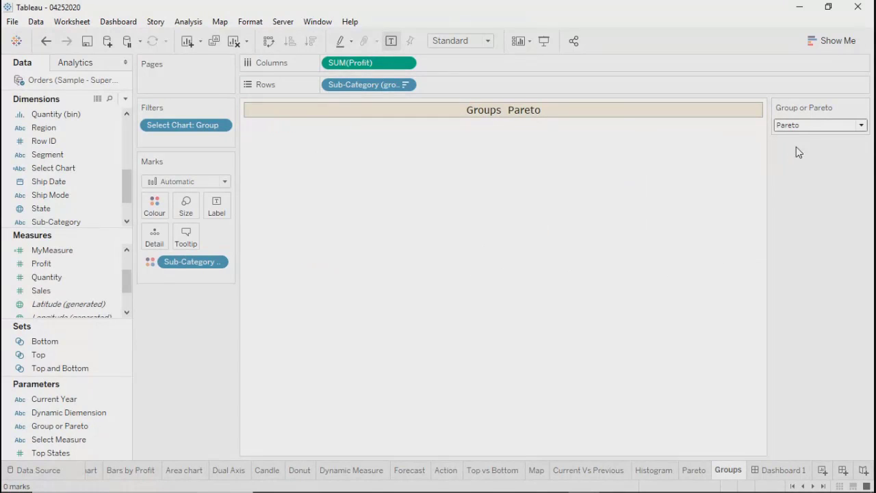
pyautogui.click(811, 133)
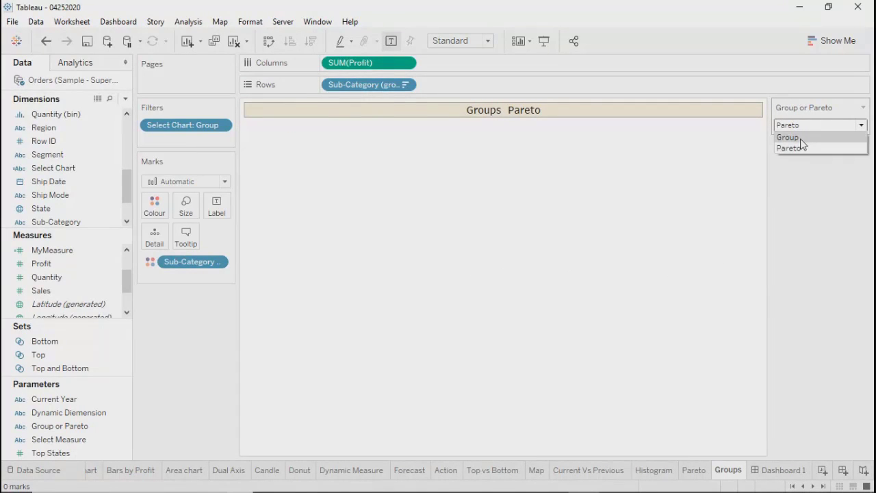
pyautogui.click(804, 139)
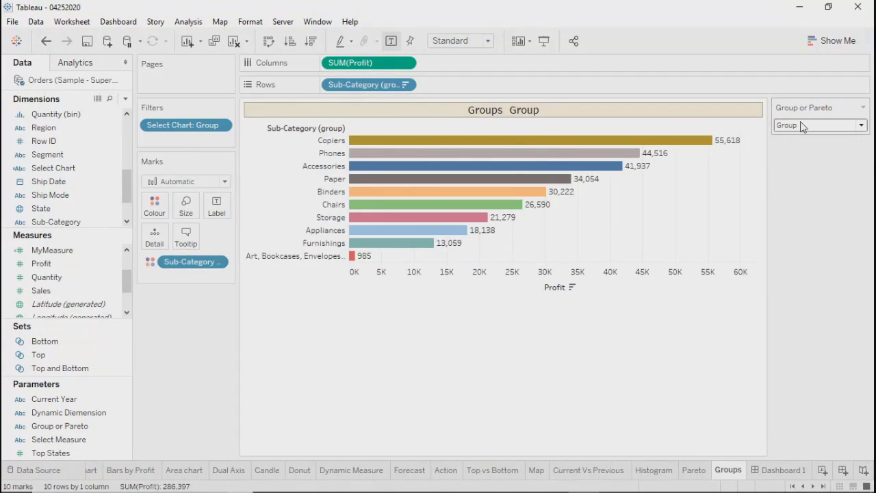
pyautogui.click(805, 129)
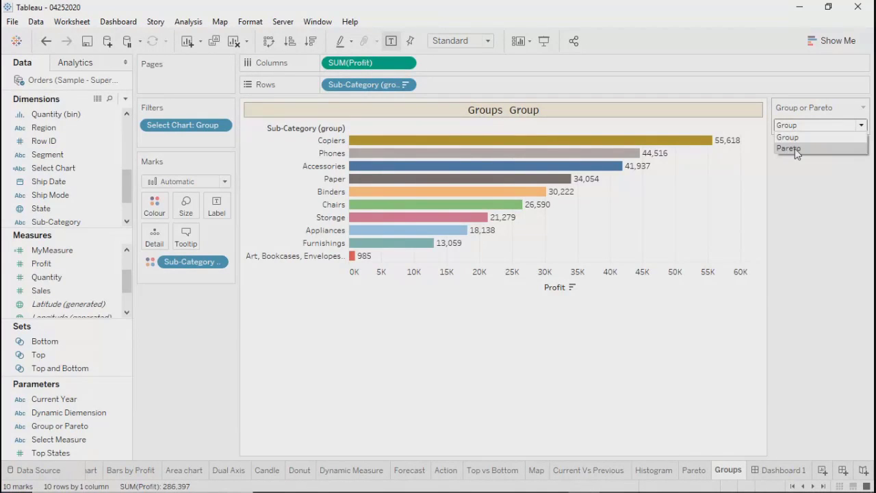
pyautogui.click(796, 147)
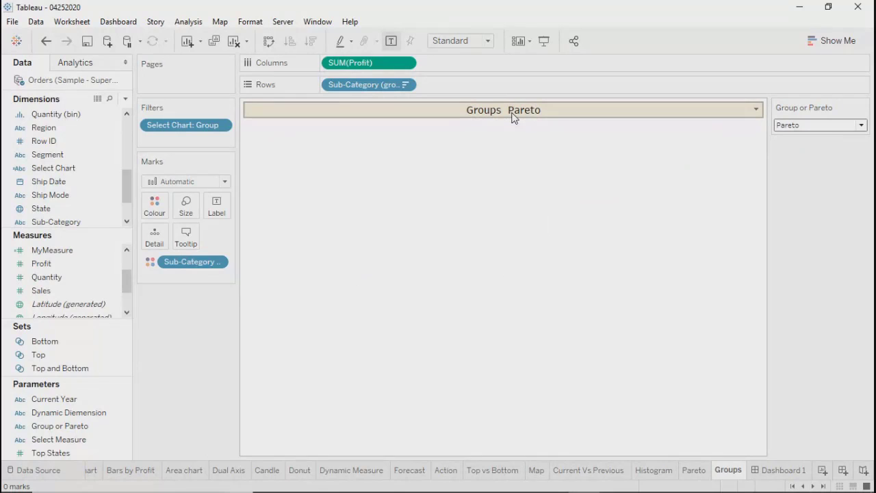
pyautogui.click(821, 127)
pyautogui.click(803, 140)
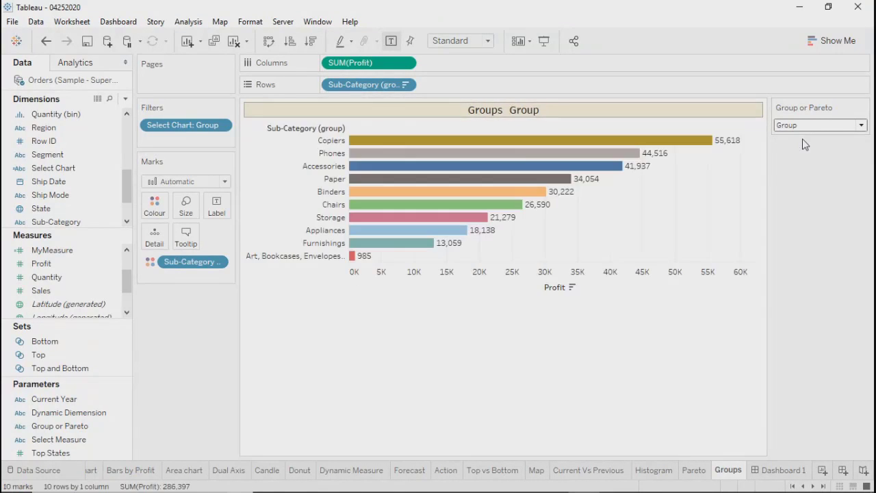
pyautogui.click(812, 127)
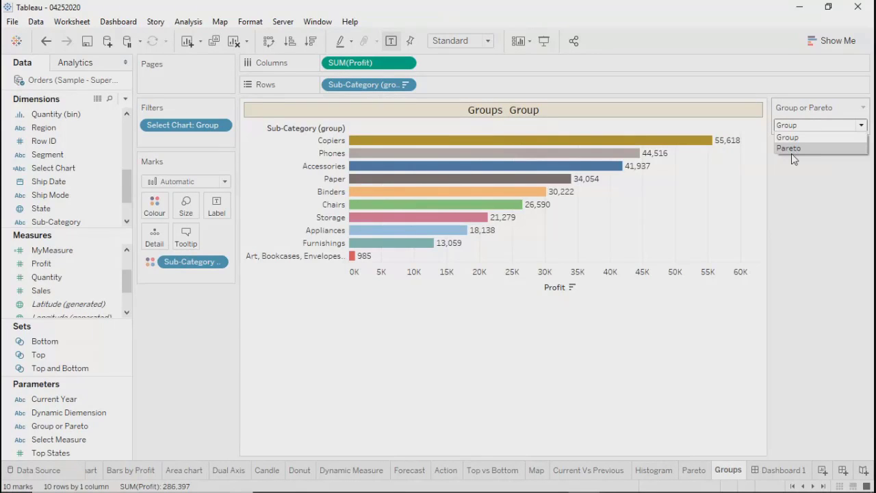
pyautogui.click(792, 150)
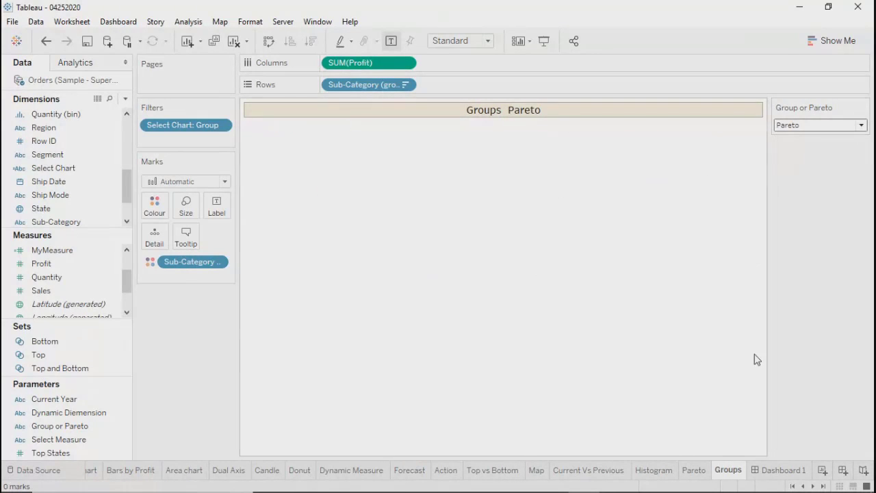
# Return to Dashboard 1, review its fixed size settings, and select the Pareto chart area
pyautogui.click(783, 473)
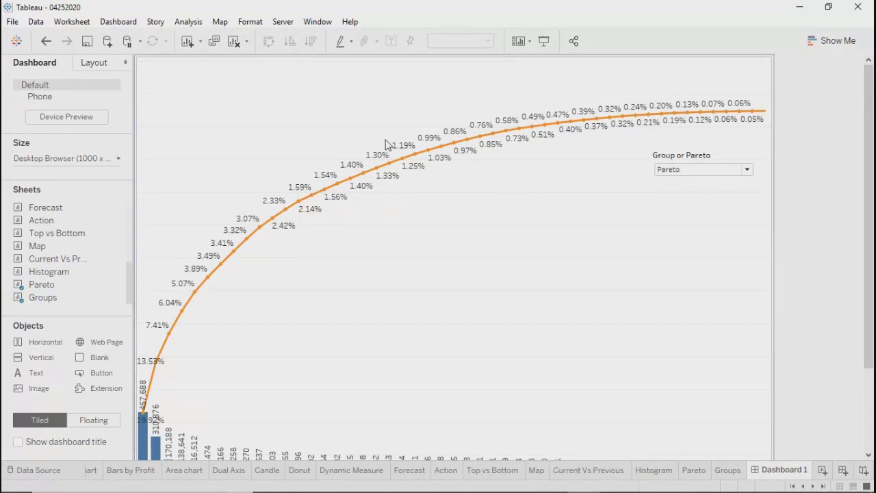
pyautogui.click(74, 160)
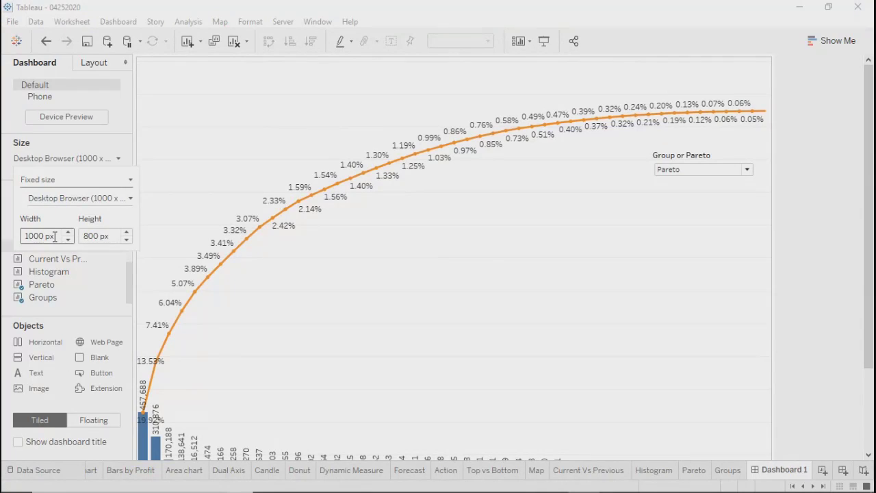
pyautogui.click(846, 286)
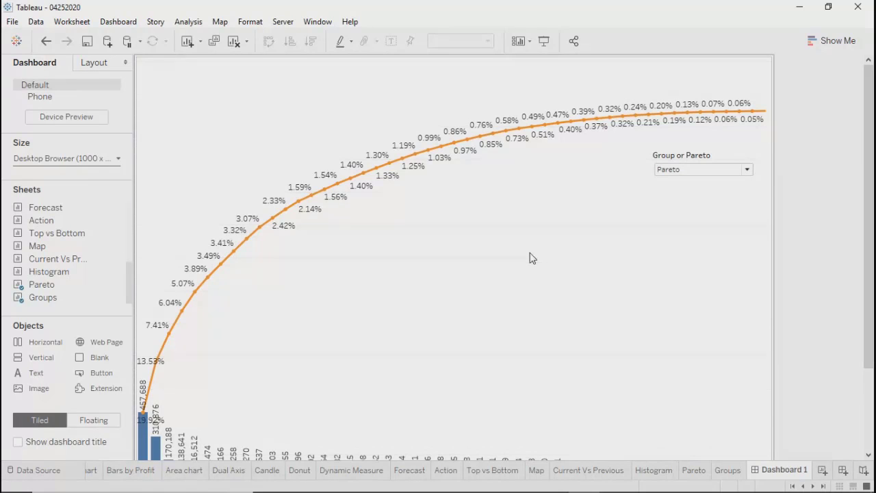
pyautogui.click(412, 278)
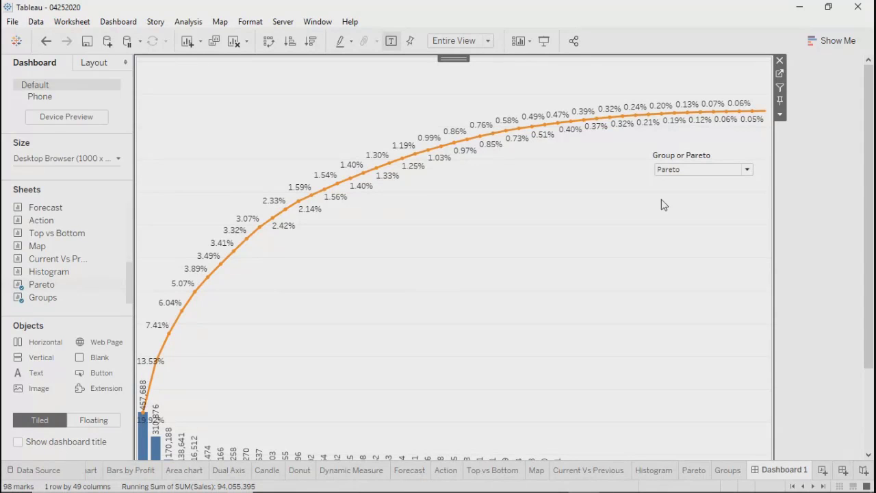
# Switch the dashboard's Group or Pareto parameter to Group and back to Pareto, and select the Pareto chart area
pyautogui.click(718, 171)
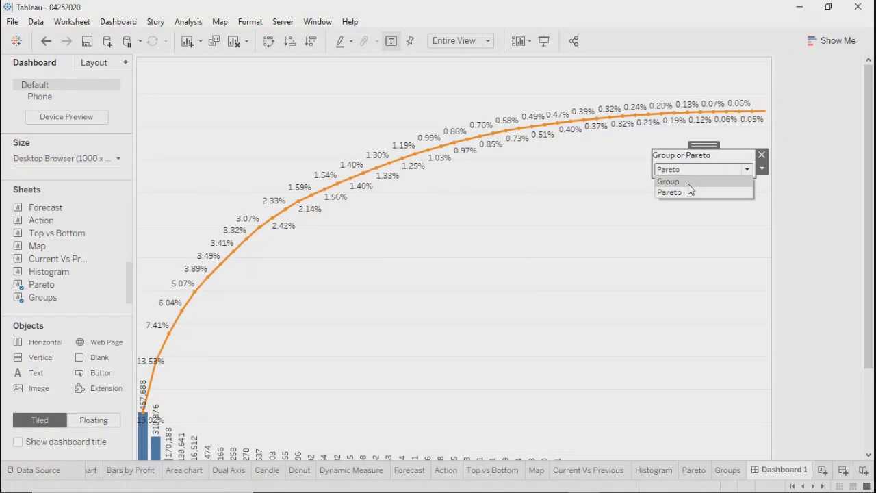
pyautogui.click(689, 182)
pyautogui.click(692, 171)
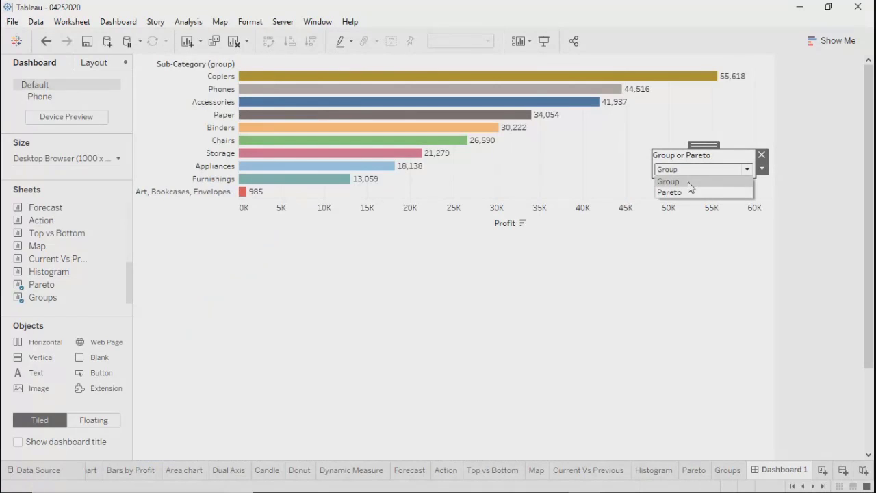
pyautogui.click(683, 194)
pyautogui.click(632, 307)
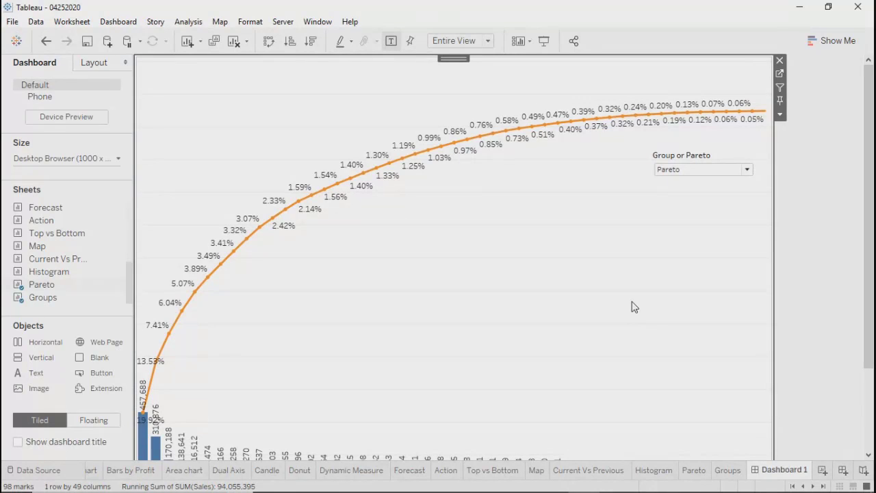
# Compare the dashboard with the Groups, Pareto, Histogram and Current Vs Previous worksheets, and return to Dashboard 1
pyautogui.click(727, 471)
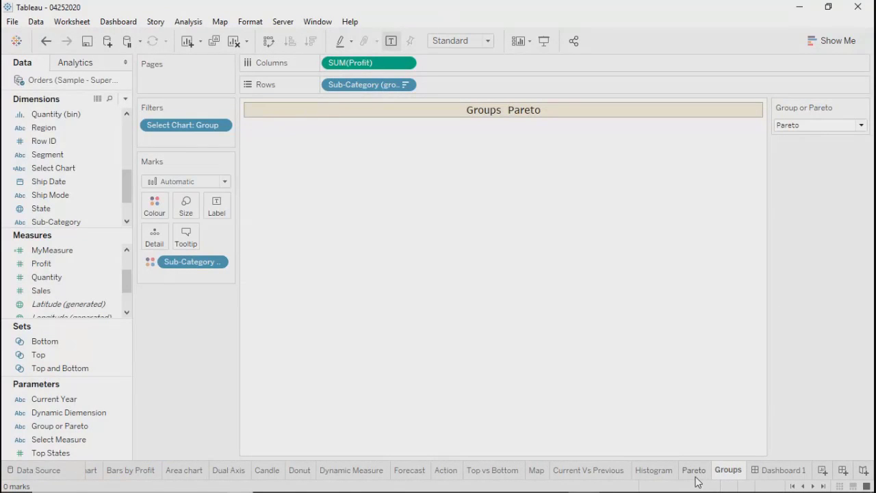
pyautogui.click(780, 471)
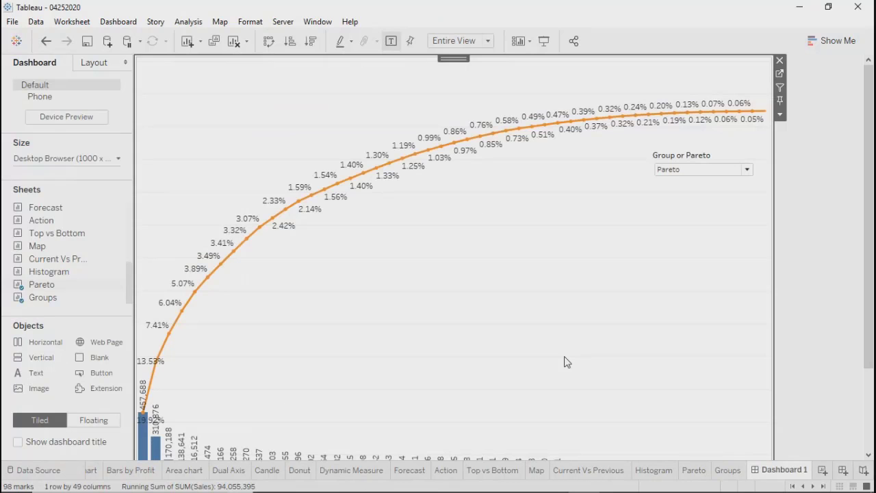
pyautogui.click(727, 471)
pyautogui.click(693, 472)
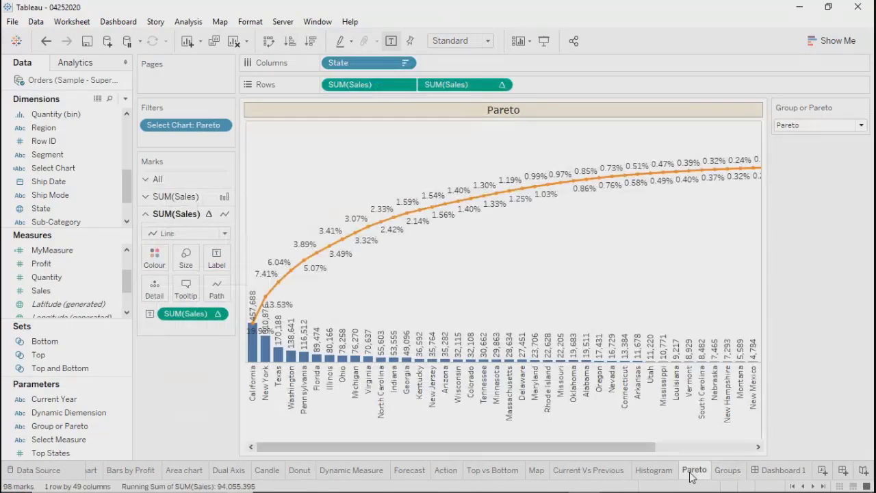
pyautogui.click(656, 472)
pyautogui.click(603, 472)
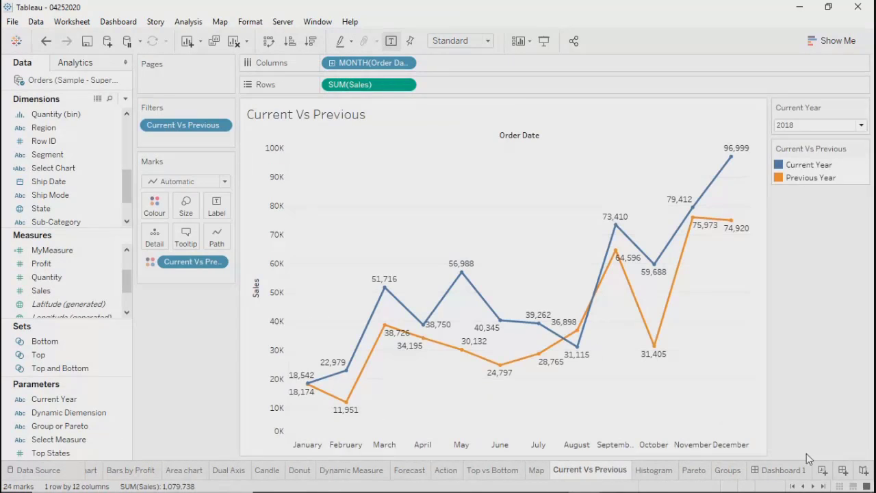
pyautogui.click(779, 472)
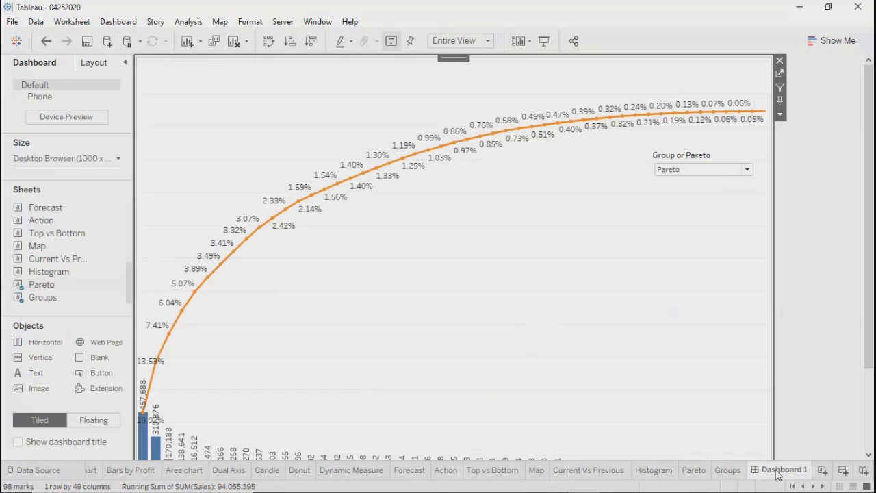
# Add a new worksheet, check the Top vs Bottom sheet for reference, and return to the new worksheet
pyautogui.click(823, 472)
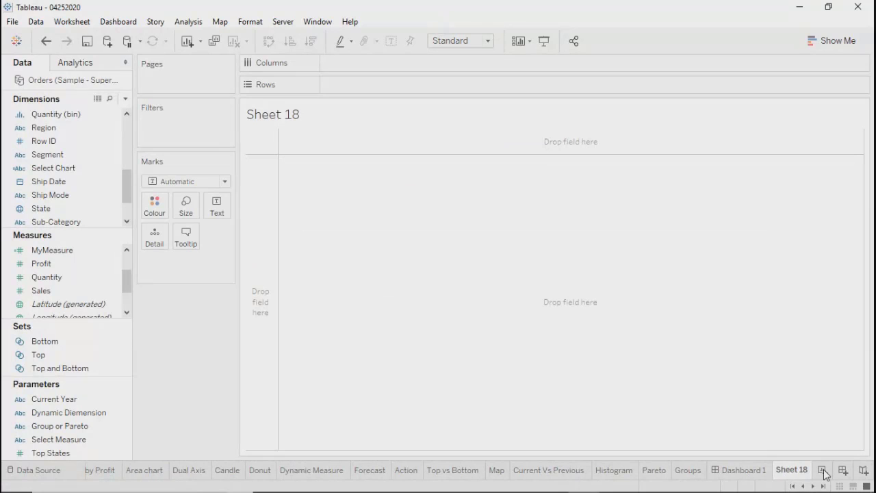
pyautogui.click(438, 477)
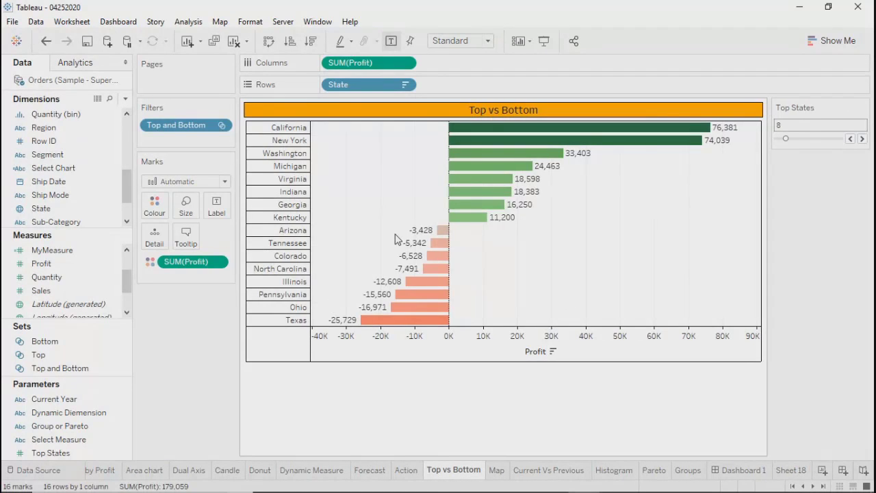
pyautogui.click(793, 470)
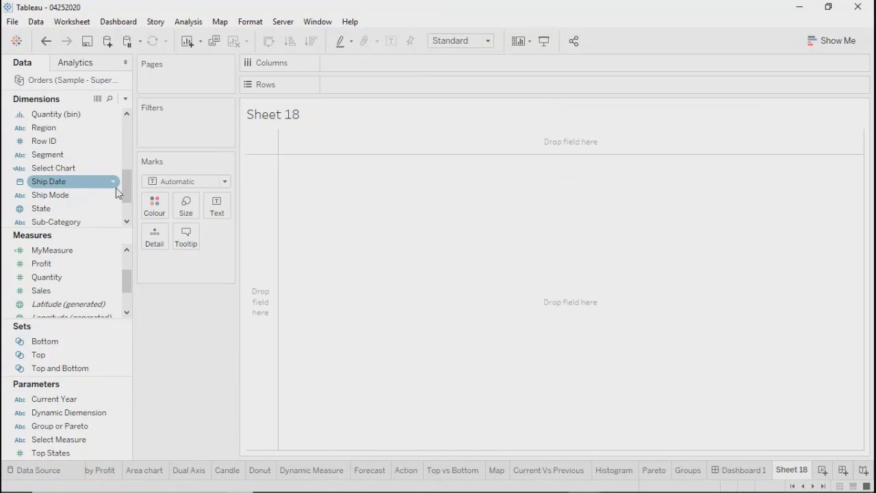
# Place the Region dimension on the rows of the new worksheet
pyautogui.moveTo(127, 190); pyautogui.dragTo(122, 115)
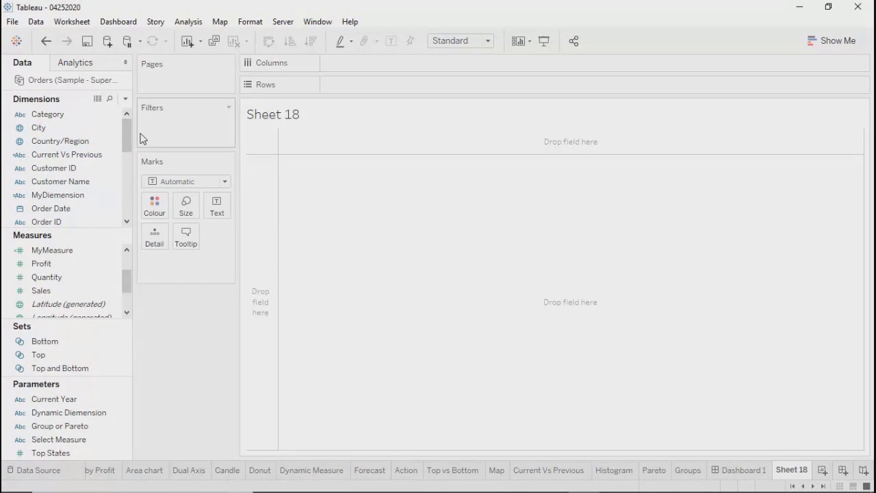
pyautogui.moveTo(126, 131); pyautogui.dragTo(132, 160)
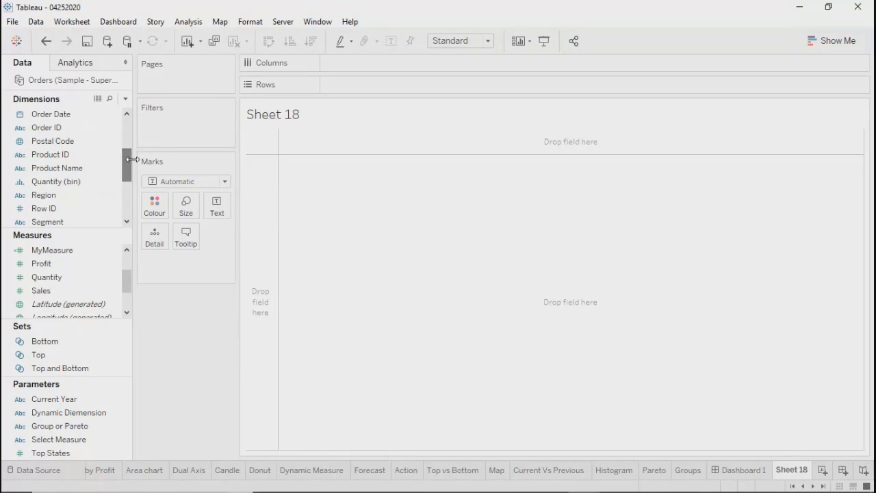
pyautogui.moveTo(65, 195); pyautogui.dragTo(382, 88)
pyautogui.click(314, 175)
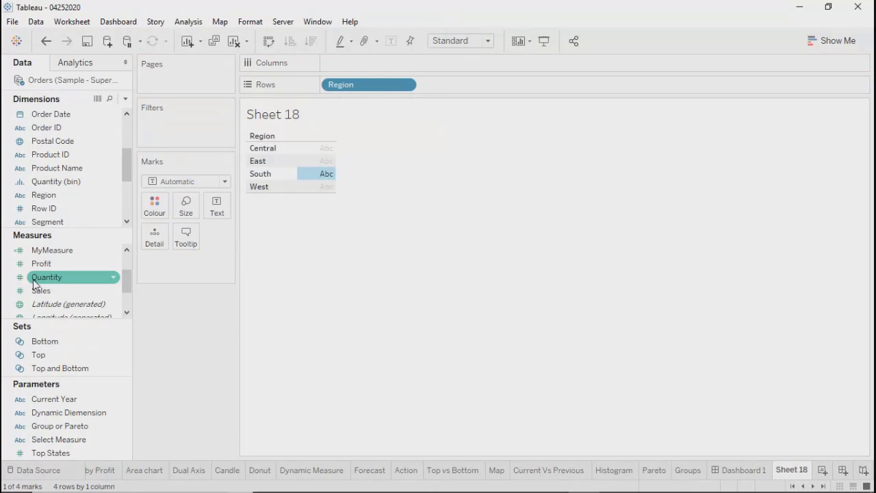
pyautogui.click(372, 289)
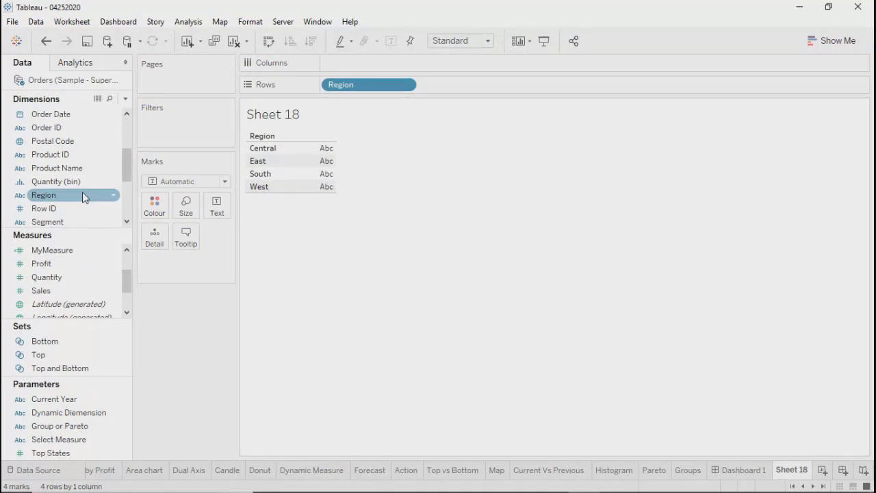
# Add State after Region on the rows and show Profit as the table values
pyautogui.moveTo(130, 169); pyautogui.dragTo(127, 199)
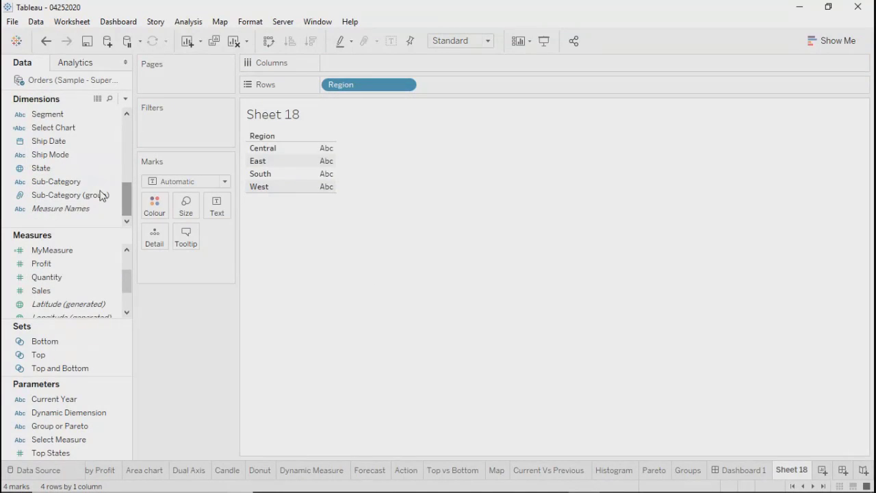
pyautogui.moveTo(48, 169); pyautogui.dragTo(452, 89)
pyautogui.moveTo(41, 354); pyautogui.dragTo(360, 218)
pyautogui.moveTo(403, 235); pyautogui.dragTo(403, 234)
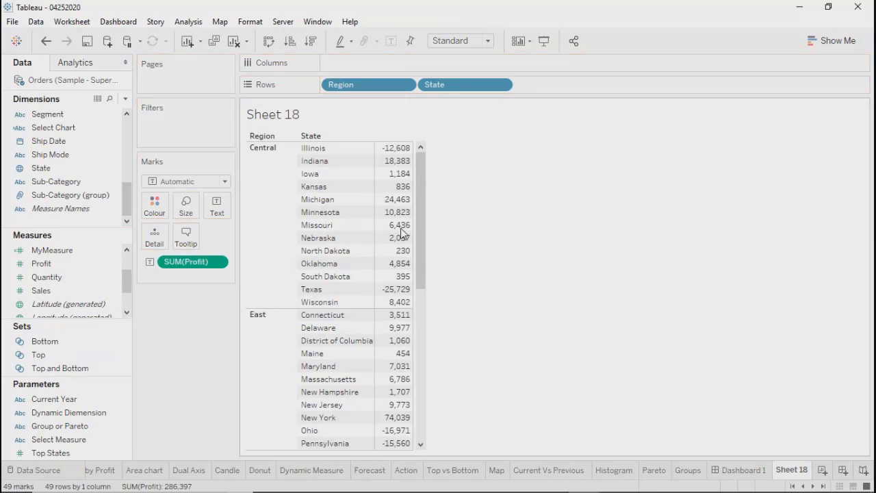
# Convert the profit table to horizontal bars and sort the states within each region by descending profit
pyautogui.click(826, 33)
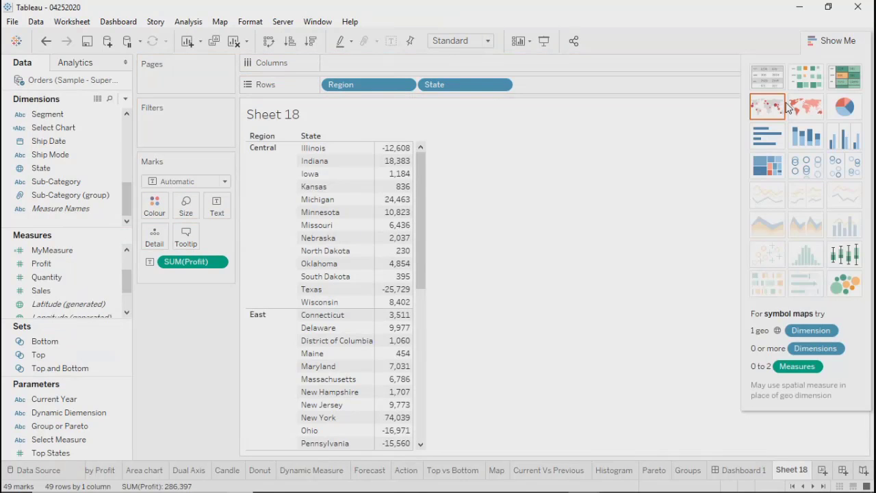
pyautogui.click(768, 136)
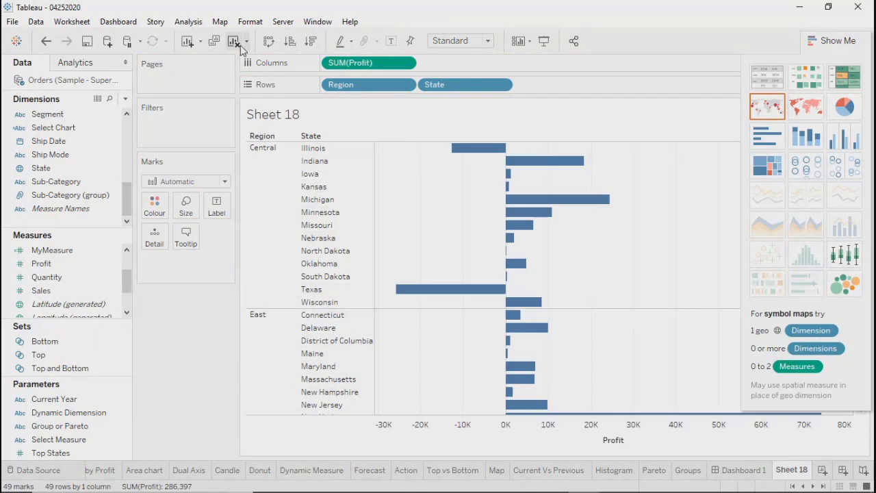
pyautogui.click(311, 41)
pyautogui.click(827, 42)
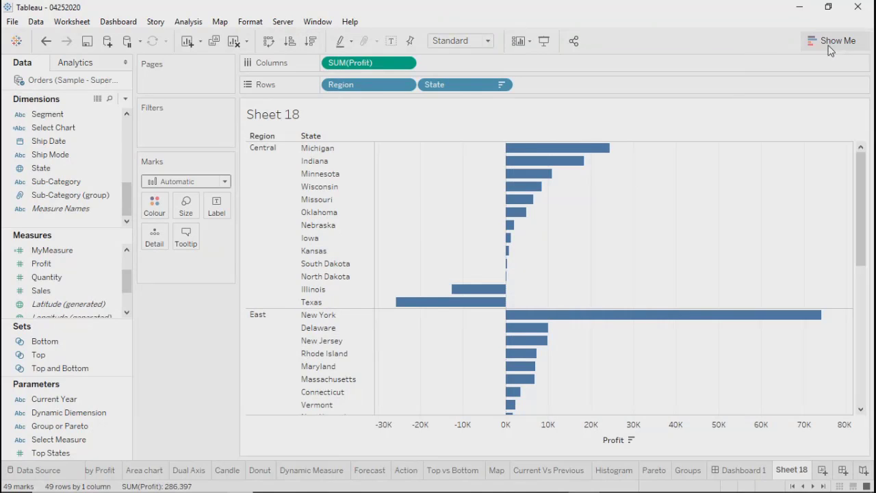
# Show mark labels on all the profit bars
pyautogui.click(216, 206)
pyautogui.click(245, 236)
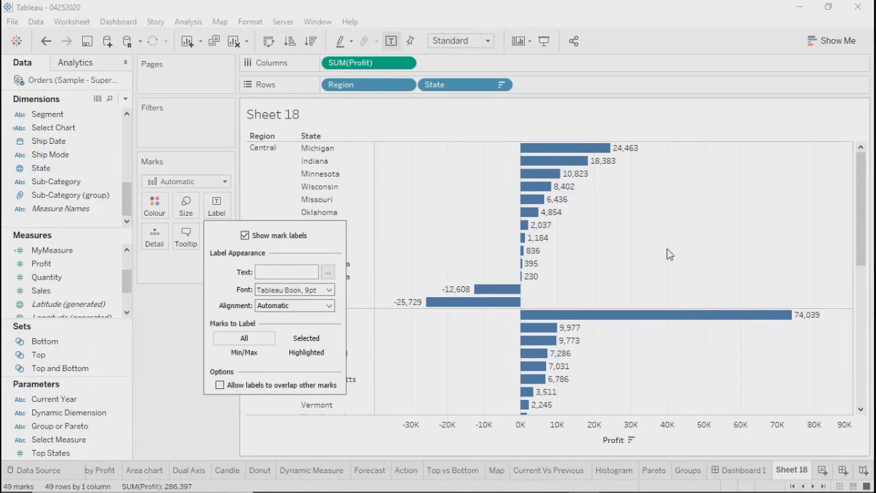
pyautogui.moveTo(861, 214)
pyautogui.mouseDown()
pyautogui.moveTo(862, 359)
pyautogui.moveTo(861, 215)
pyautogui.mouseUp()
# Set the worksheet title's font size to 12 and centre it
pyautogui.rightClick(334, 107)
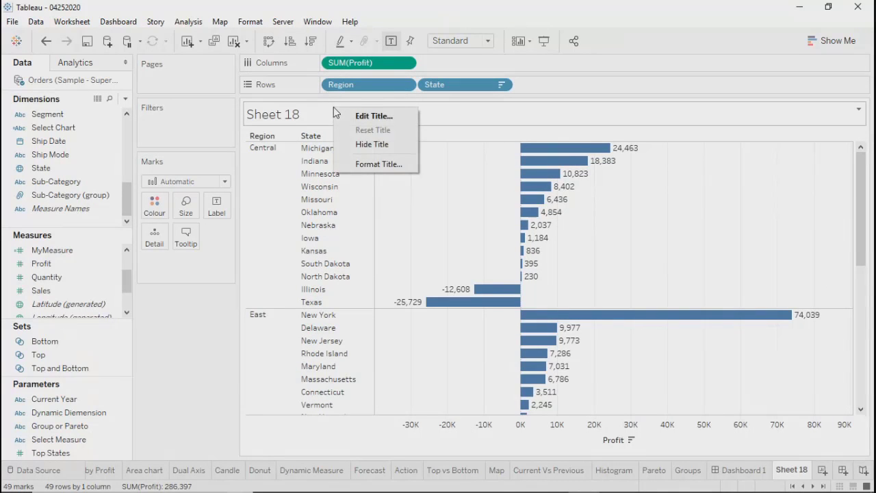
pyautogui.click(365, 117)
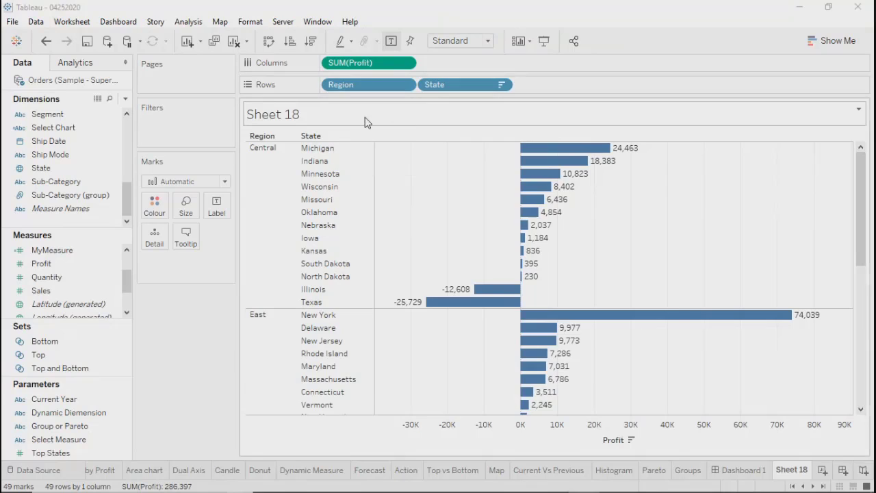
pyautogui.moveTo(439, 226); pyautogui.dragTo(281, 234)
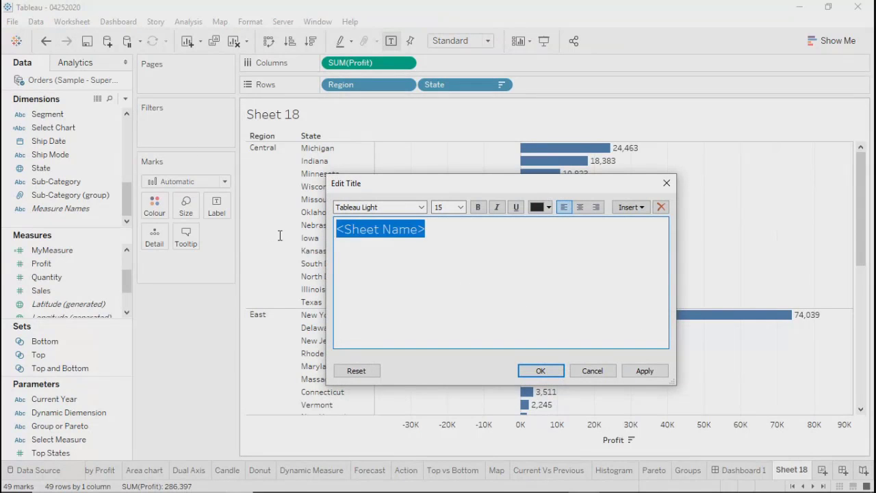
pyautogui.click(461, 207)
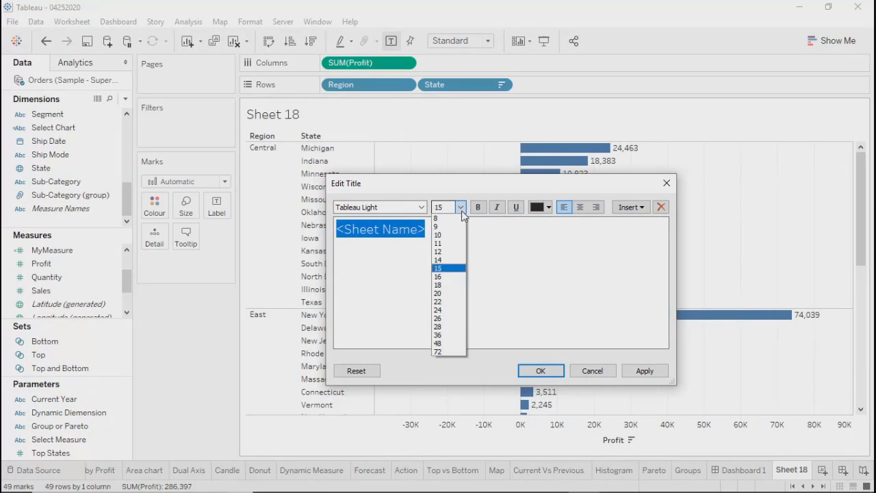
pyautogui.click(439, 252)
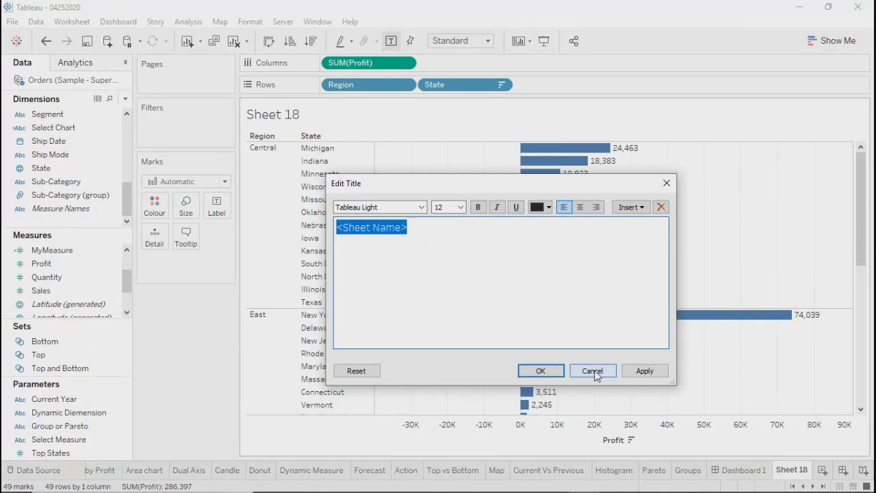
pyautogui.click(637, 372)
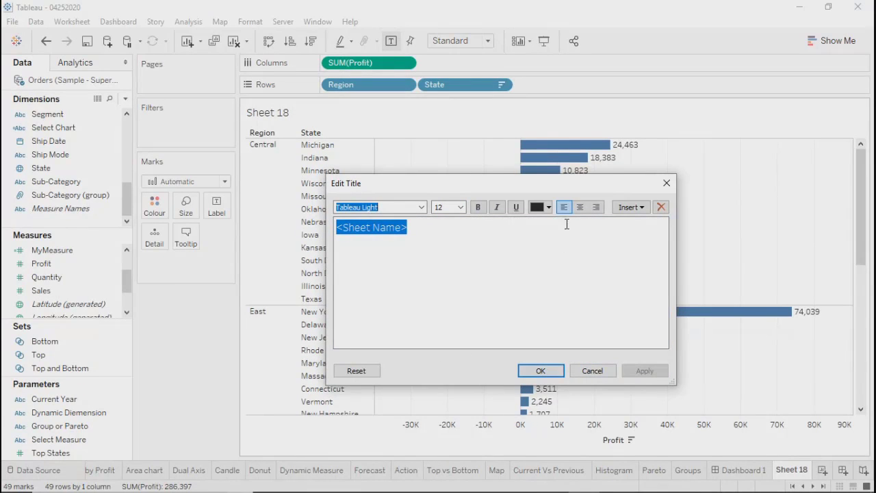
pyautogui.click(580, 206)
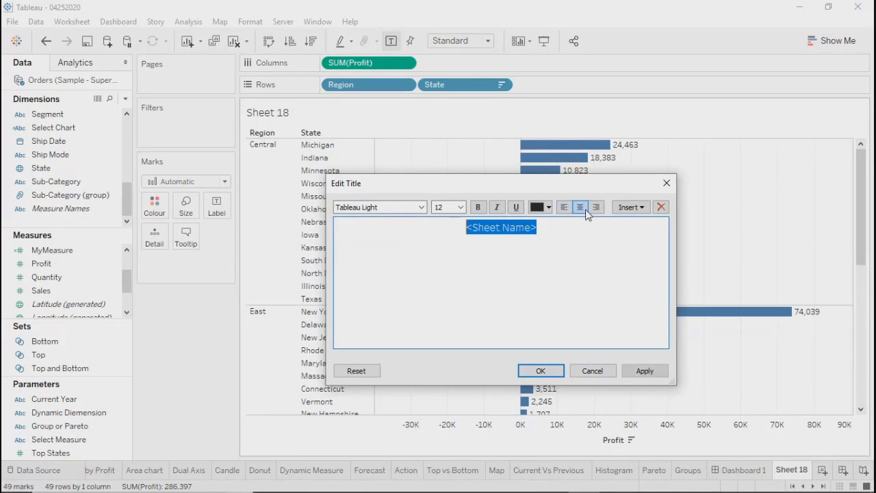
pyautogui.click(538, 371)
# Give the worksheet title orange shading and a thin solid black border
pyautogui.rightClick(414, 114)
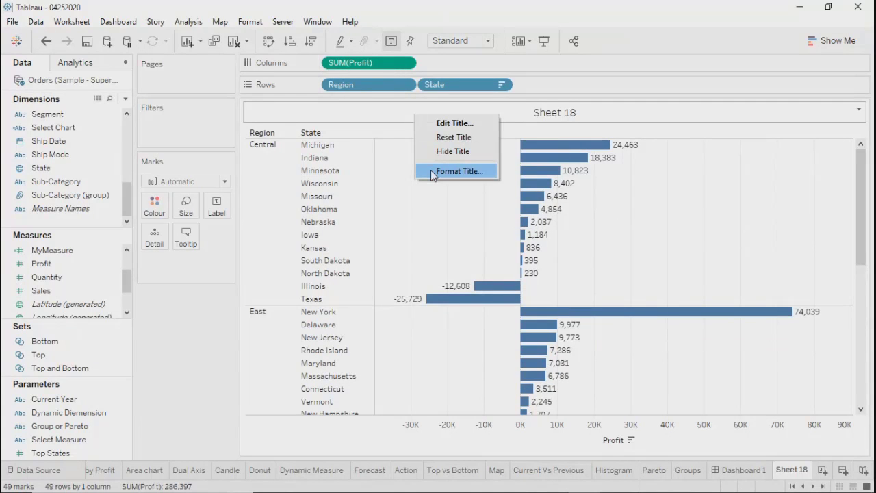
pyautogui.click(431, 171)
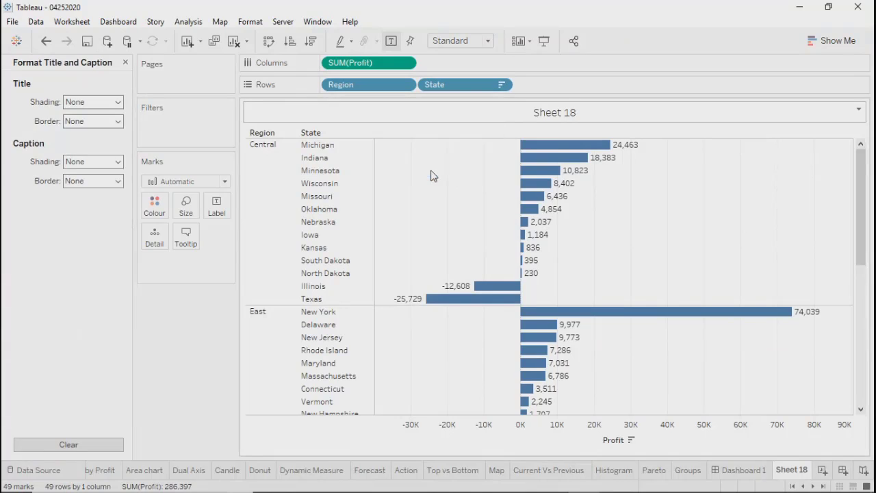
pyautogui.click(87, 103)
pyautogui.click(72, 194)
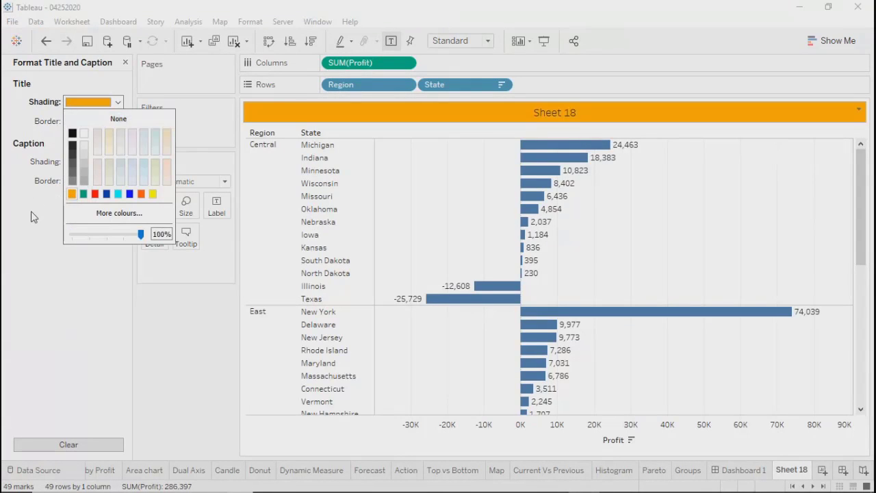
pyautogui.click(93, 121)
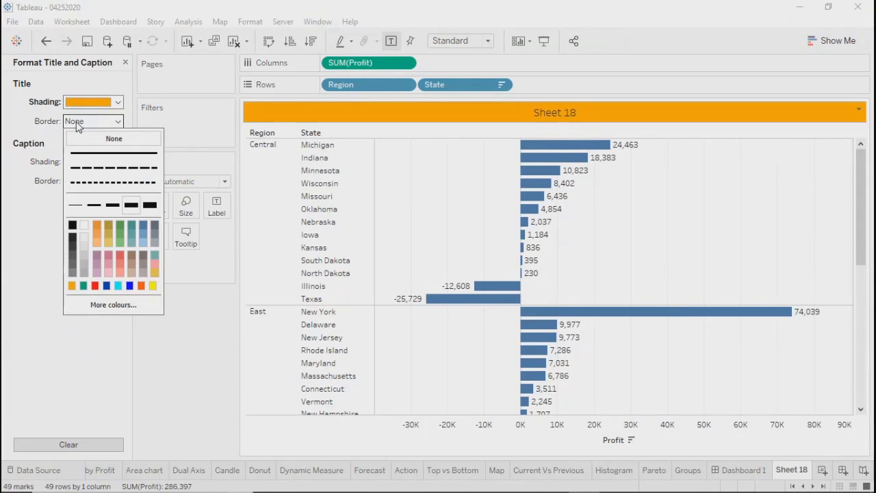
pyautogui.click(76, 205)
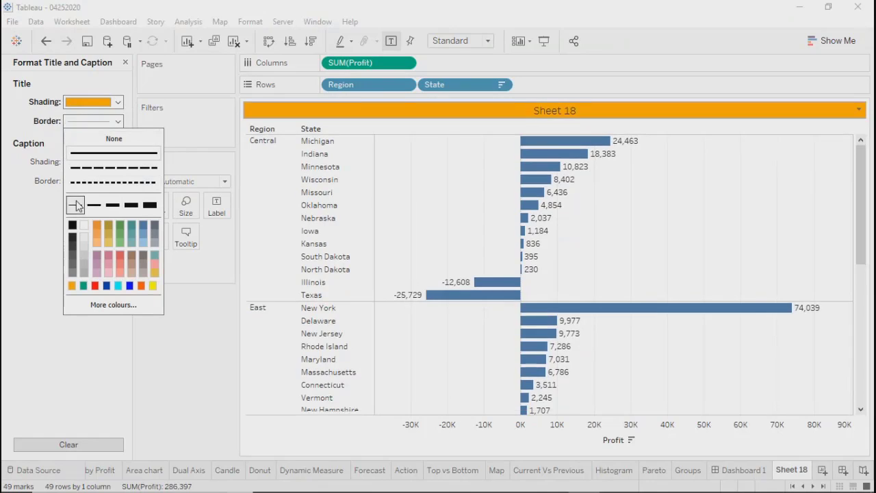
pyautogui.click(168, 333)
pyautogui.click(79, 121)
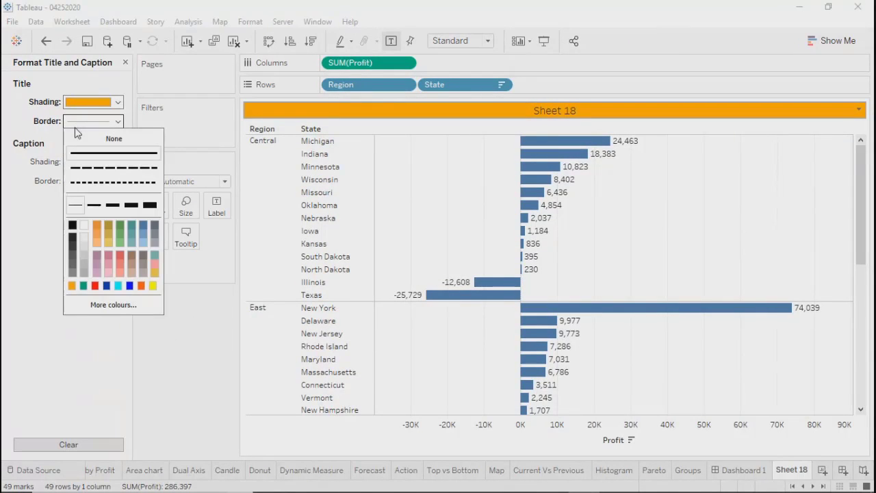
pyautogui.click(73, 226)
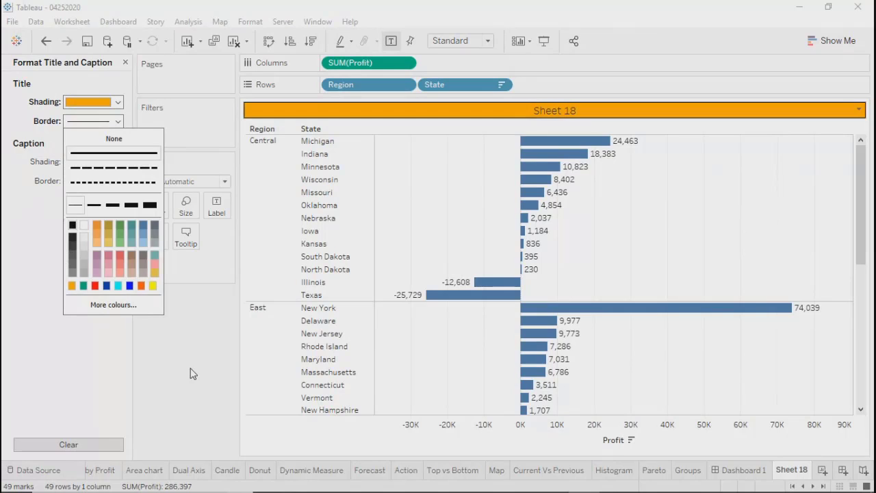
pyautogui.click(191, 374)
pyautogui.rightClick(435, 189)
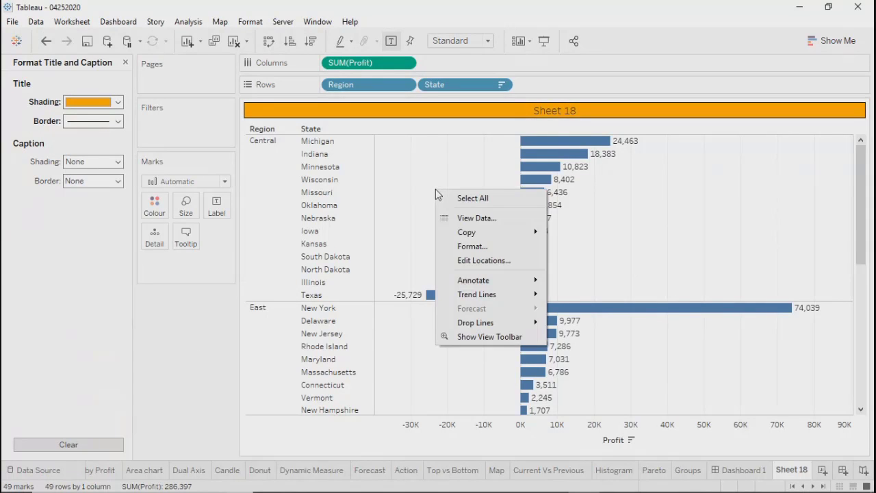
pyautogui.click(466, 260)
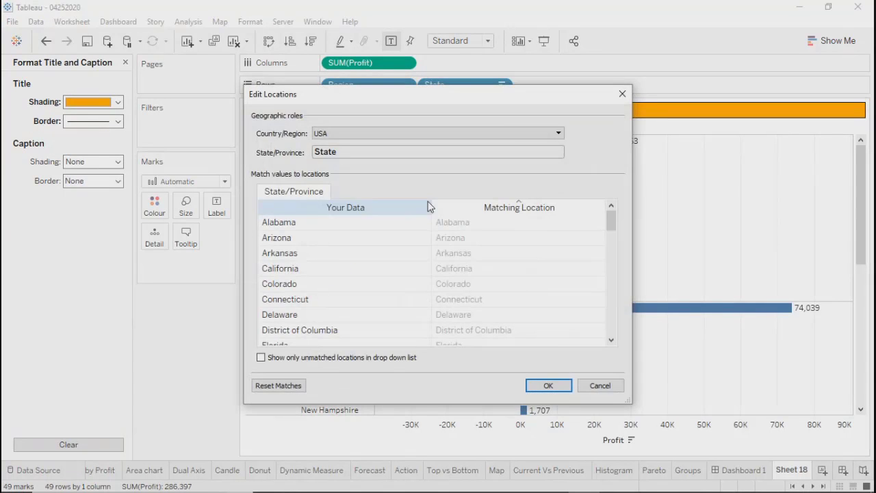
pyautogui.click(623, 94)
# Set the worksheet's default cell and pane borders to thin solid black lines
pyautogui.rightClick(440, 207)
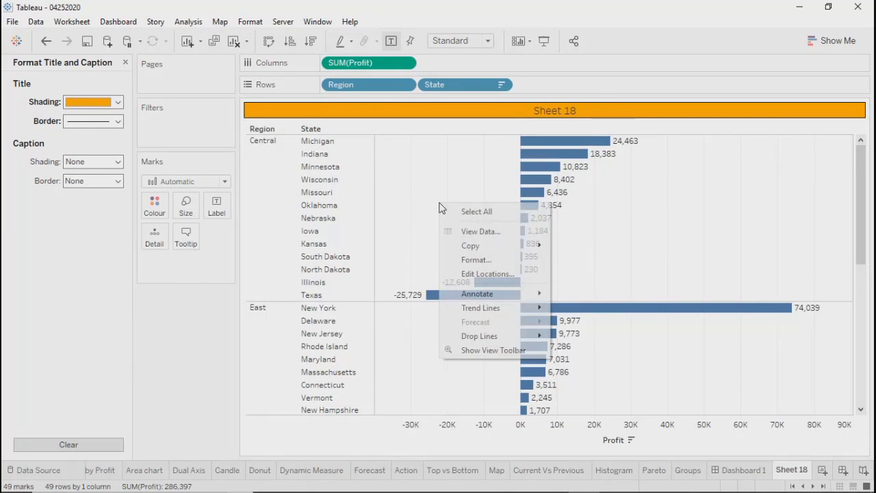
pyautogui.click(464, 260)
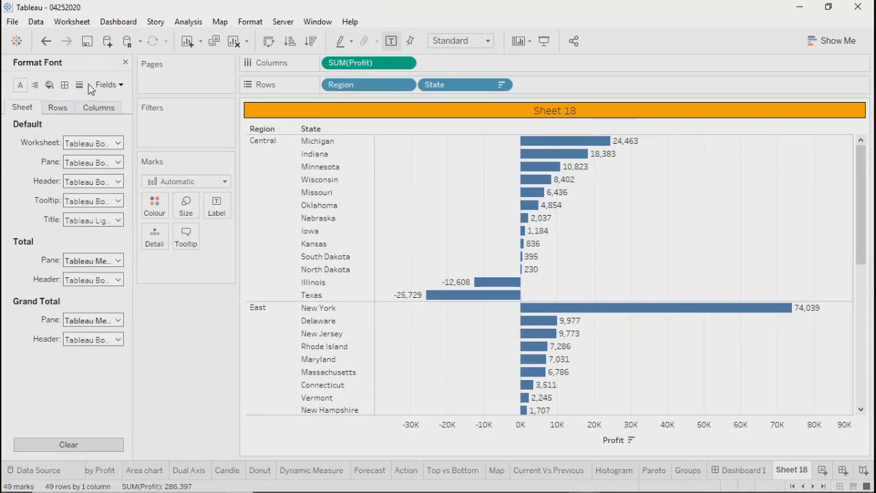
pyautogui.click(65, 85)
pyautogui.click(88, 141)
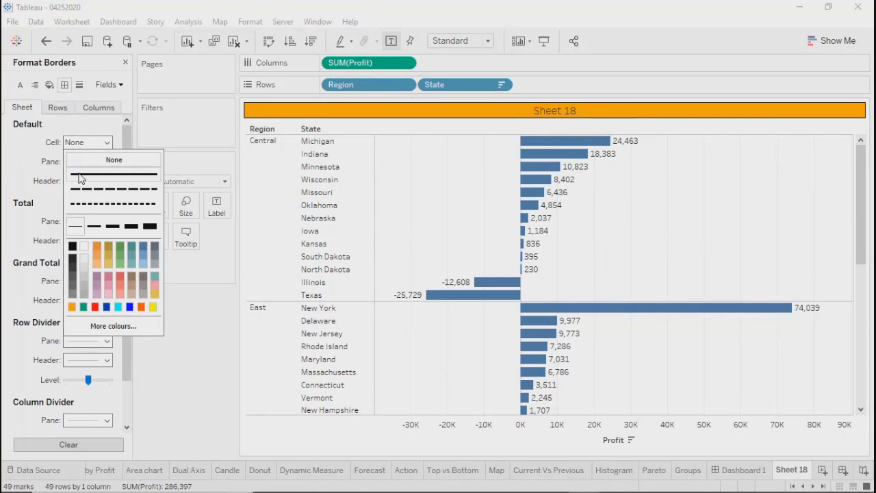
pyautogui.click(79, 176)
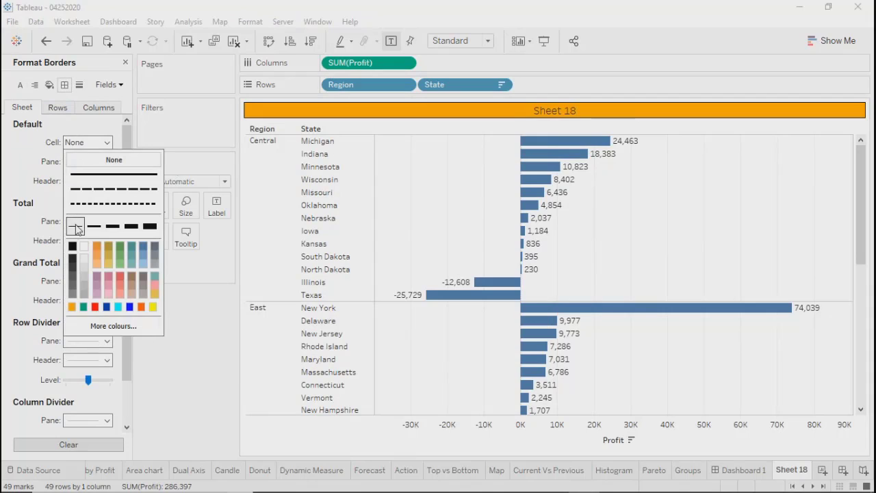
pyautogui.click(33, 206)
pyautogui.click(80, 162)
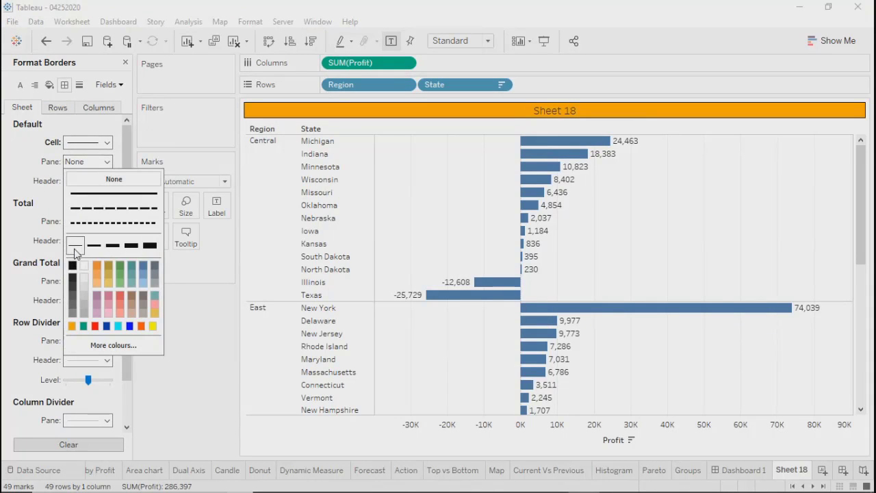
pyautogui.click(73, 266)
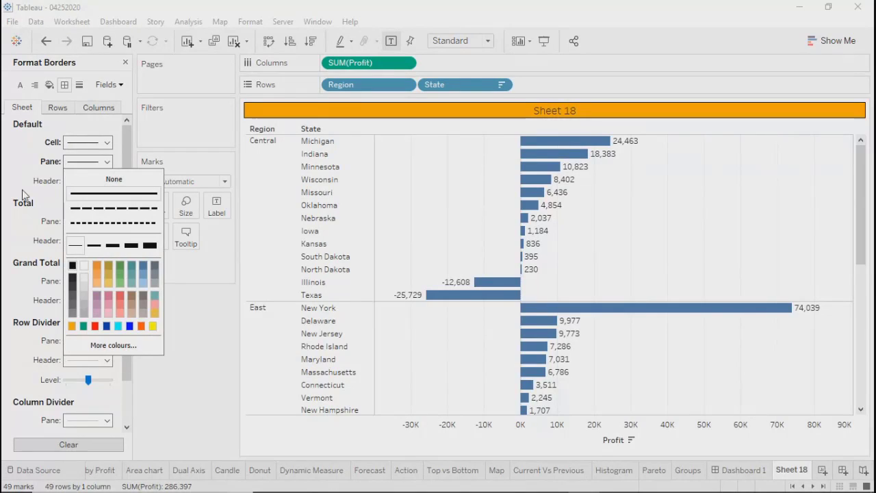
# Set the worksheet's default header border to a thin solid black line
pyautogui.click(25, 193)
pyautogui.click(103, 181)
pyautogui.click(73, 267)
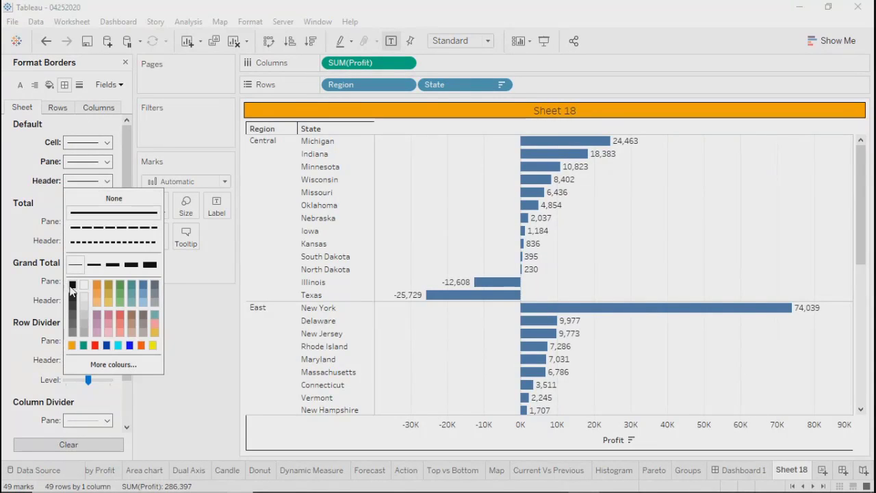
pyautogui.click(35, 269)
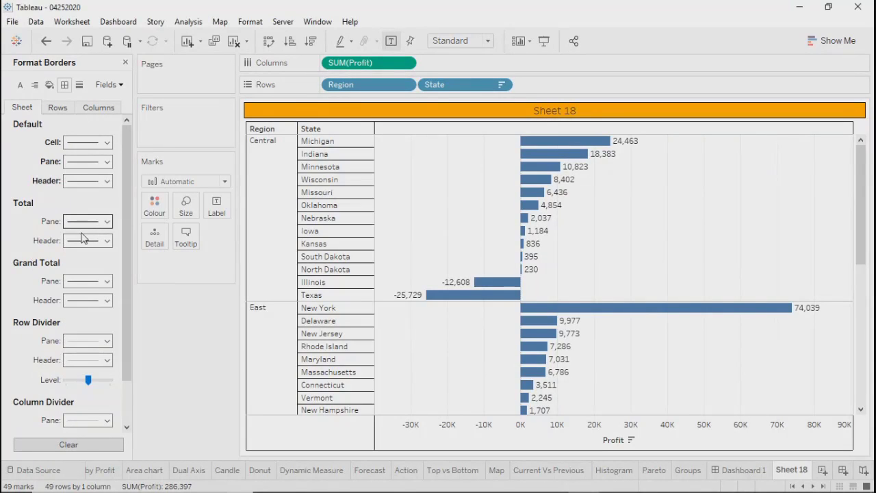
# Set the row divider and column divider pane borders to thin solid black lines and close the border formatting
pyautogui.click(77, 341)
pyautogui.click(74, 257)
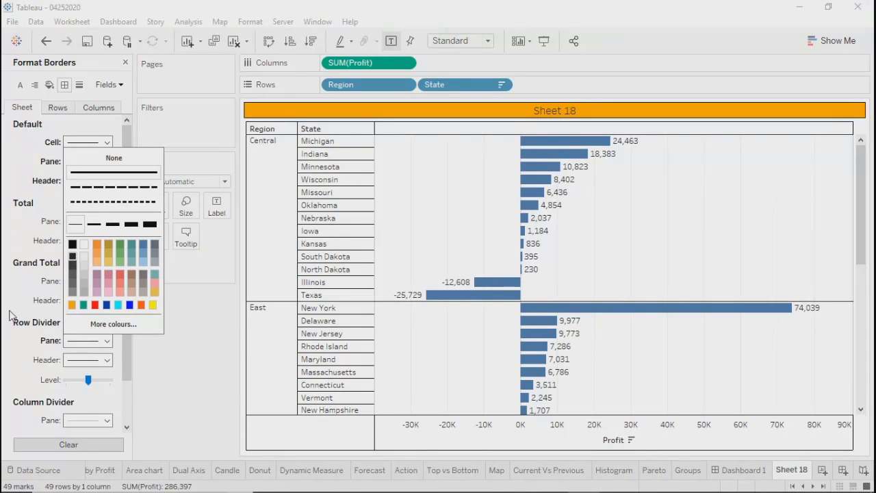
pyautogui.click(35, 382)
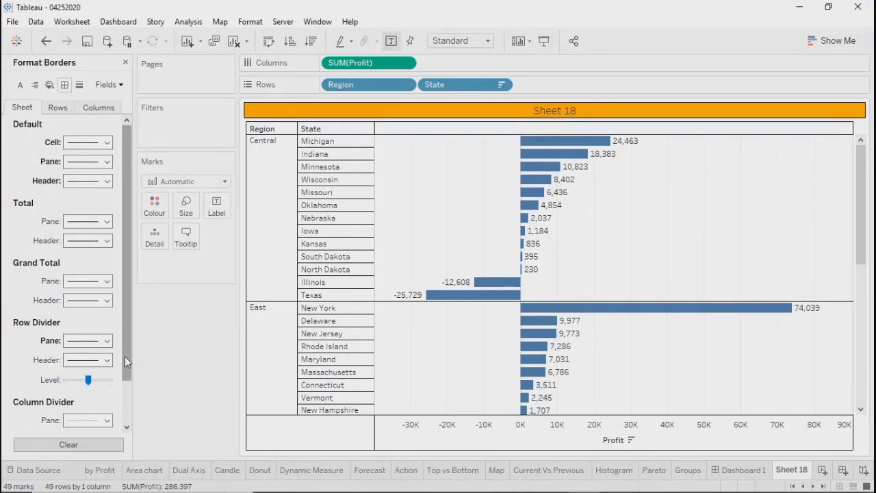
pyautogui.scroll(-2, 125, 356)
pyautogui.click(68, 372)
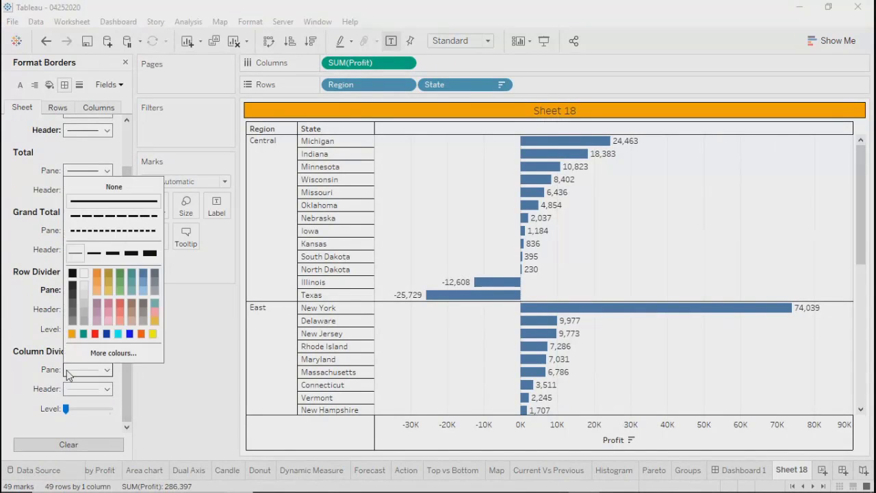
pyautogui.click(73, 280)
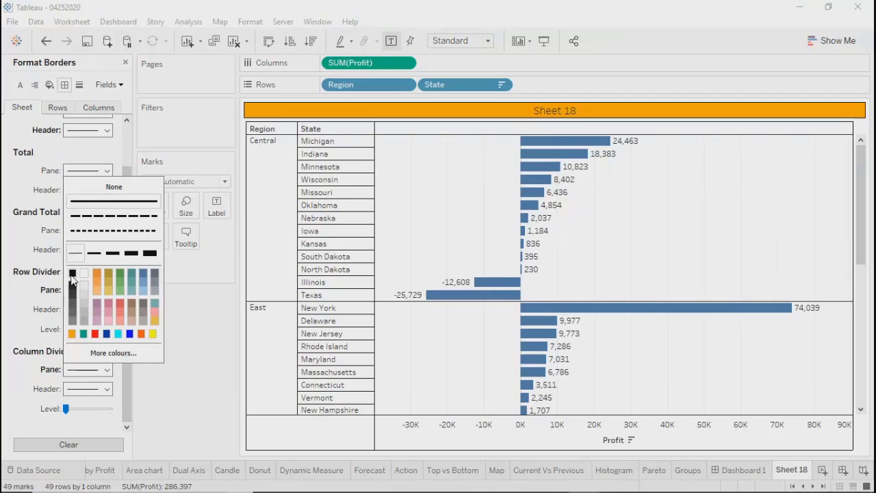
pyautogui.click(210, 364)
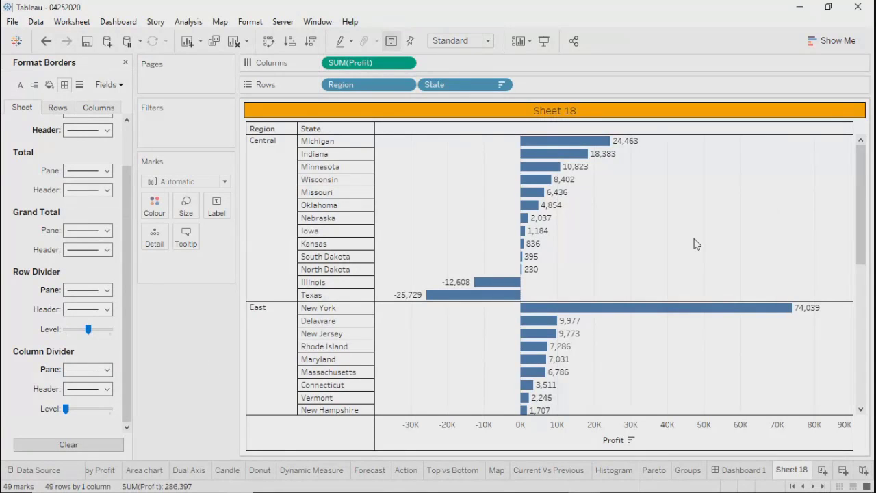
pyautogui.moveTo(862, 185); pyautogui.dragTo(861, 137)
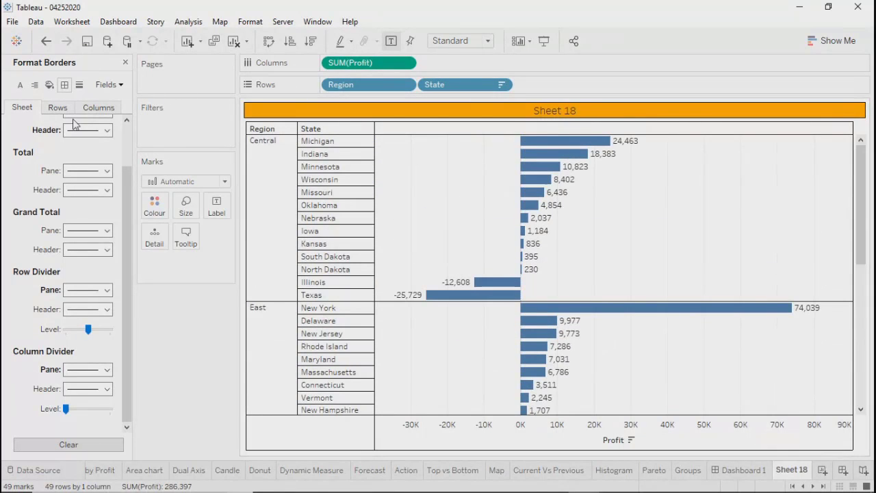
pyautogui.click(125, 62)
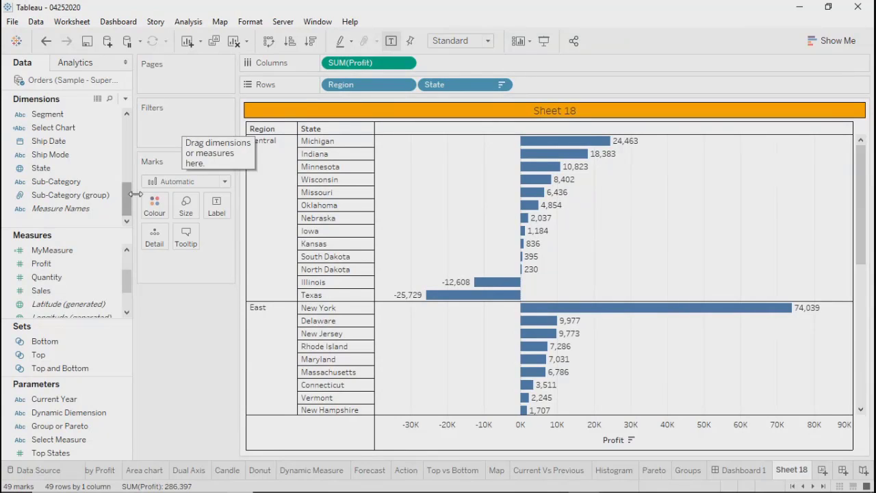
# Add a State filter that keeps the top 5 states by the sum of Profit
pyautogui.click(39, 171)
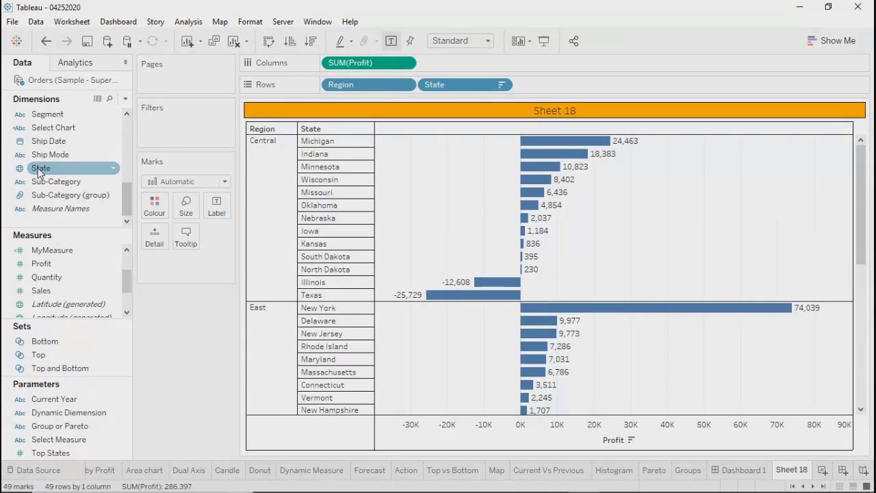
pyautogui.moveTo(39, 171); pyautogui.dragTo(168, 137)
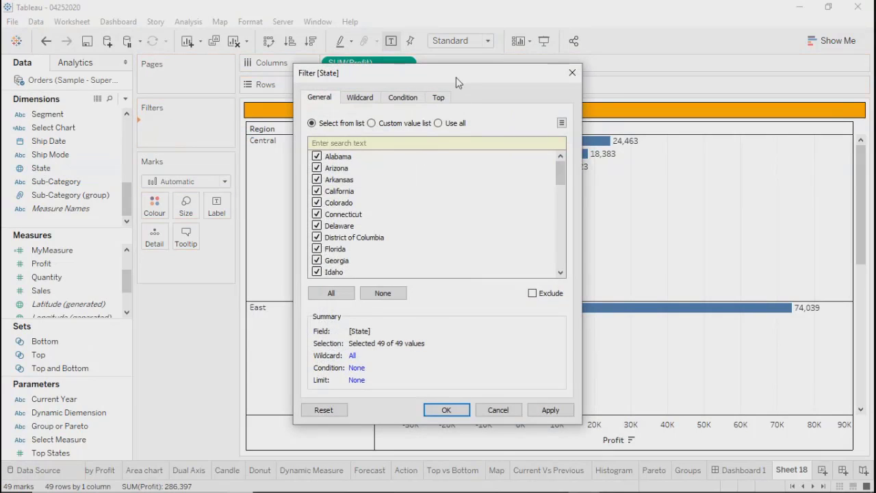
pyautogui.moveTo(456, 77); pyautogui.dragTo(380, 82)
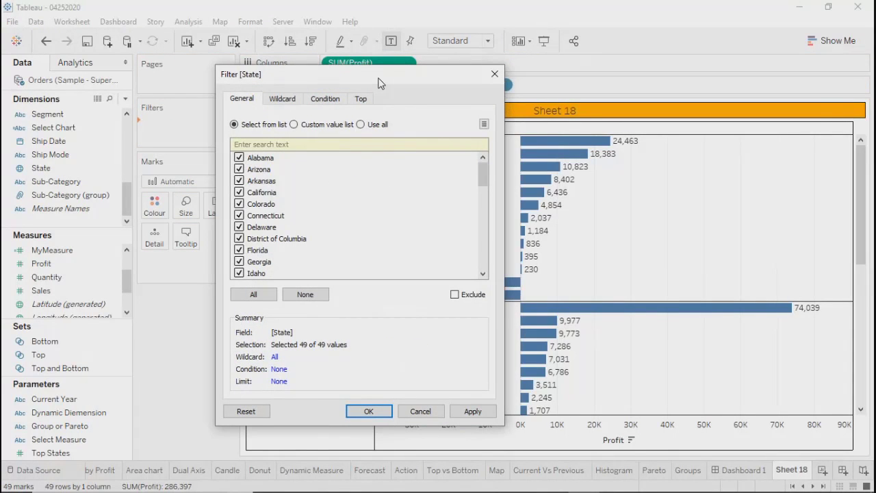
pyautogui.click(359, 99)
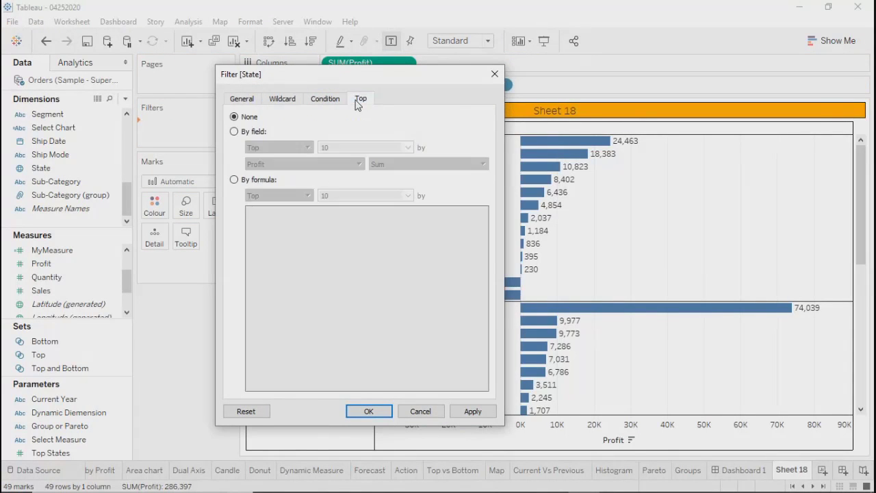
pyautogui.click(233, 132)
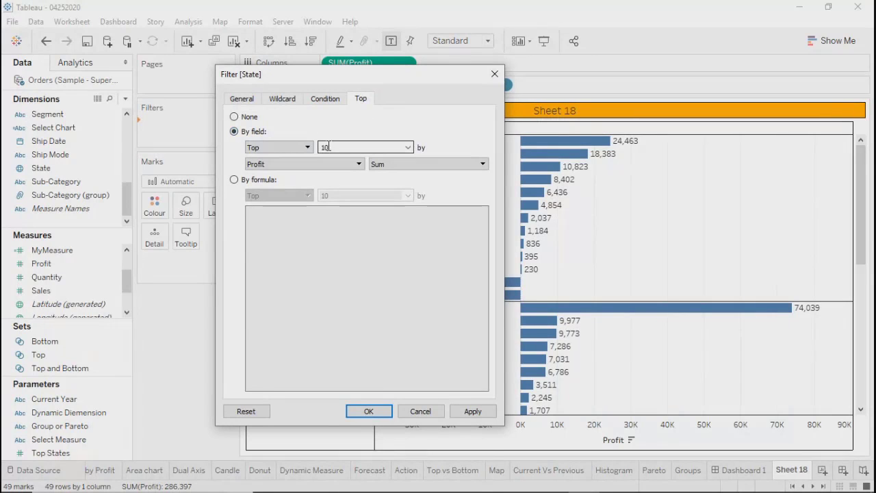
pyautogui.click(338, 145)
pyautogui.write('5')
pyautogui.click(463, 412)
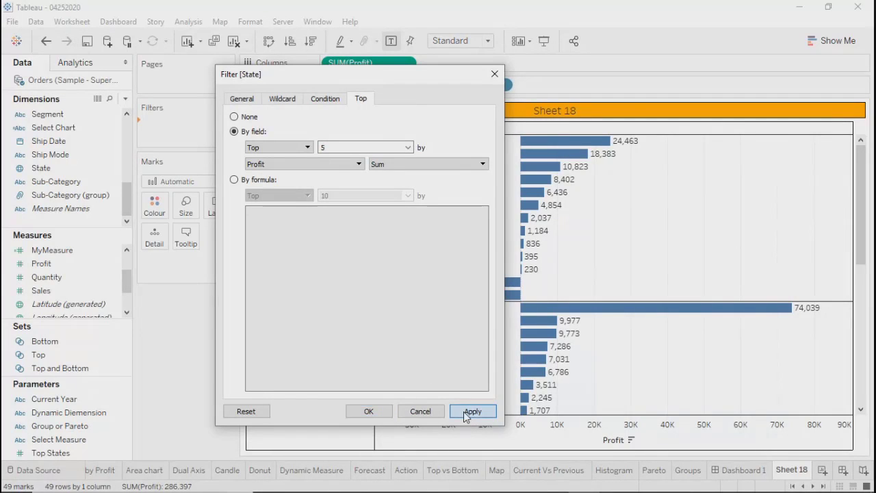
pyautogui.click(366, 412)
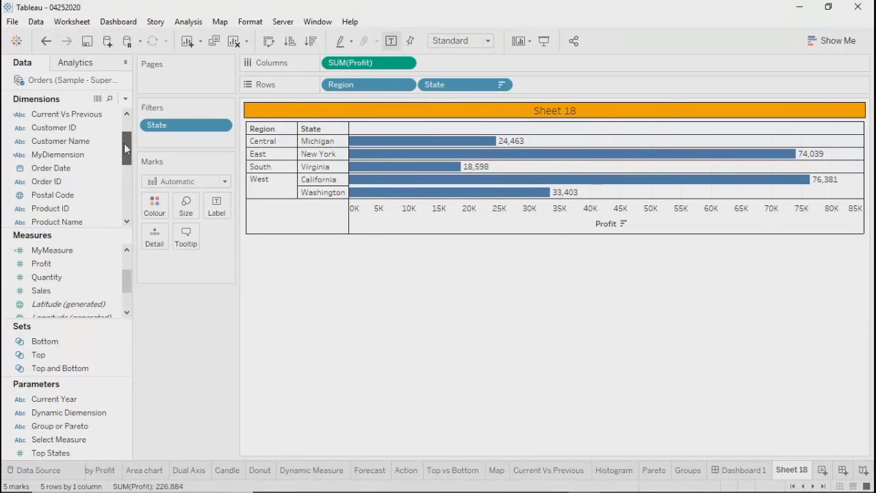
# Add a Region filter with all four regions selected and show its filter control on the worksheet
pyautogui.moveTo(124, 143); pyautogui.dragTo(124, 166)
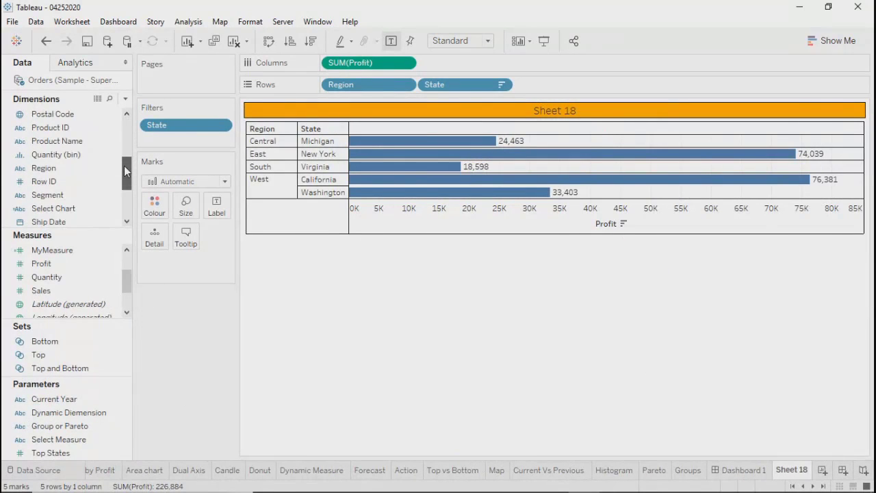
pyautogui.moveTo(53, 168); pyautogui.dragTo(177, 140)
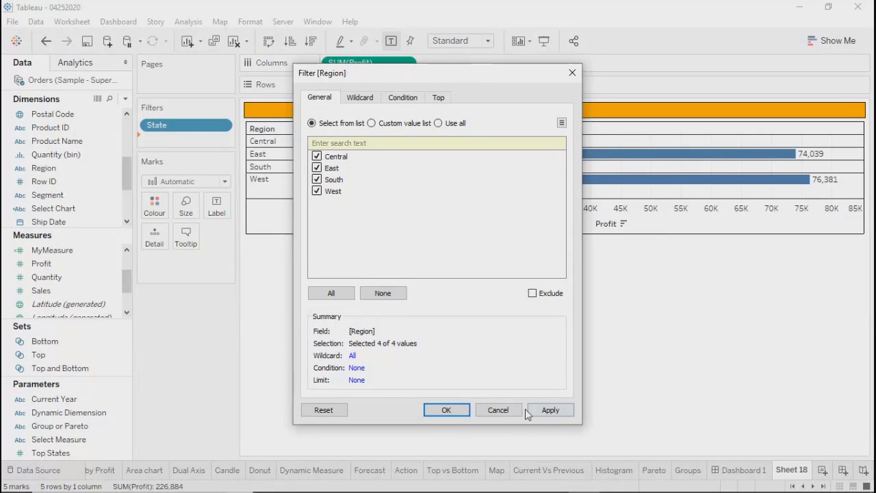
pyautogui.click(448, 409)
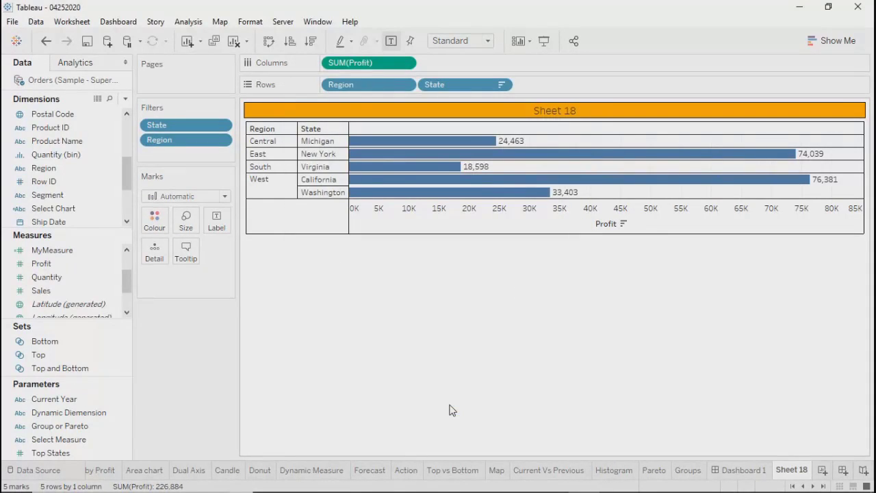
pyautogui.click(222, 141)
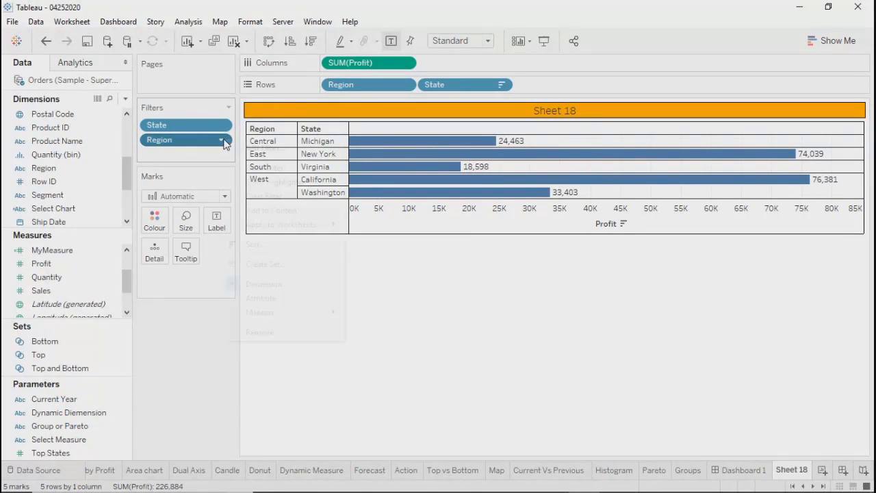
pyautogui.click(271, 170)
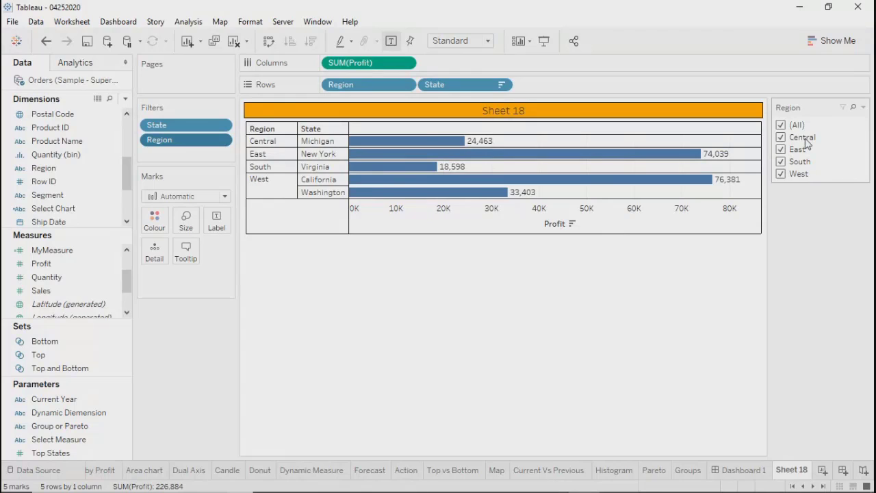
# Check the chart with only Central, East, South and West selected one at a time, and reselect all regions
pyautogui.click(782, 124)
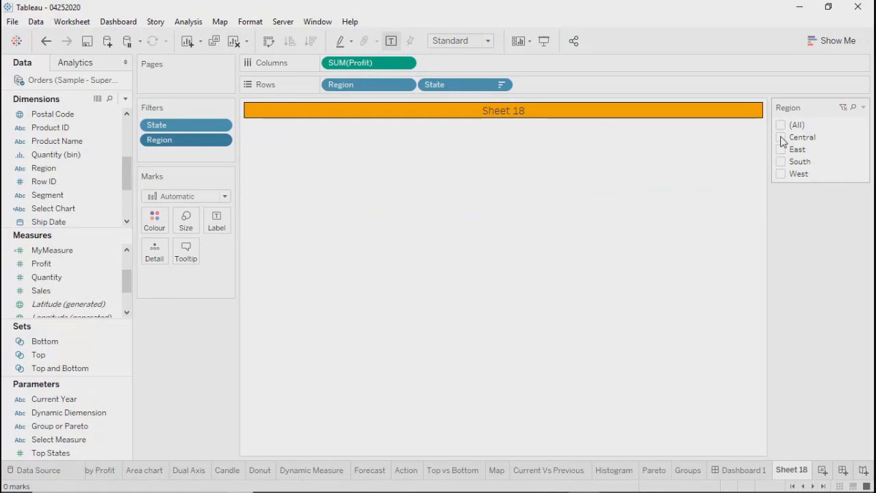
pyautogui.click(781, 137)
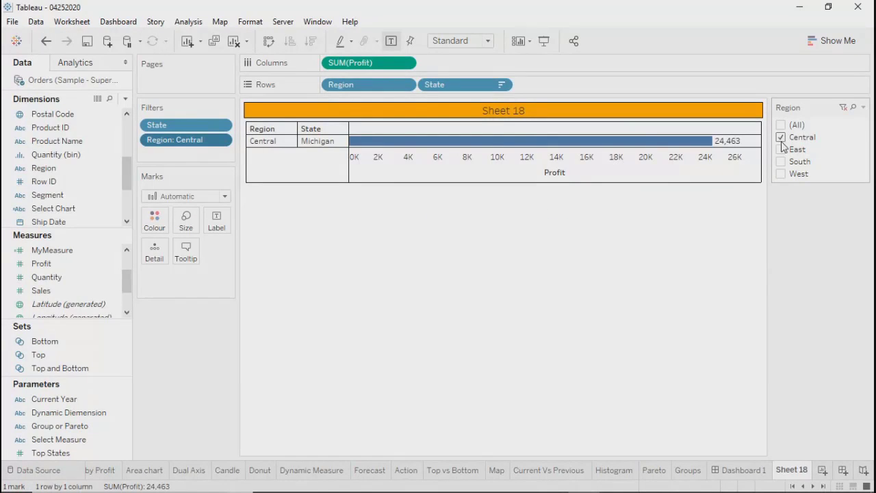
pyautogui.click(782, 138)
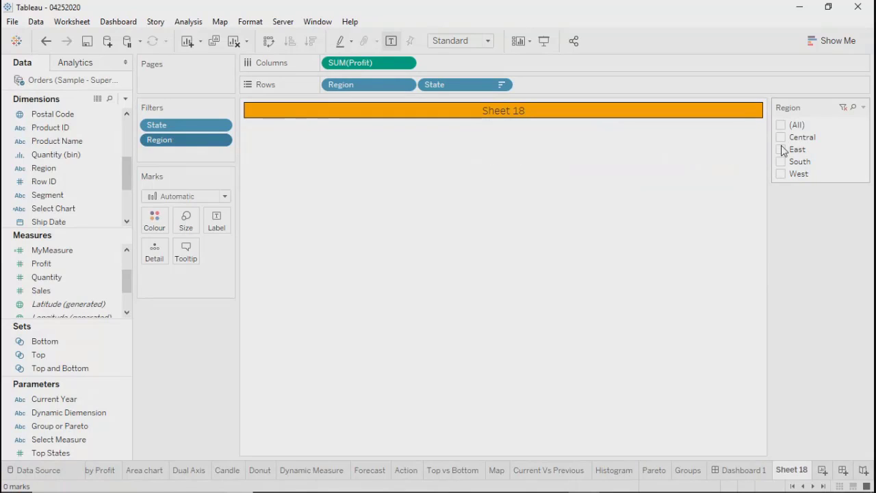
pyautogui.click(781, 149)
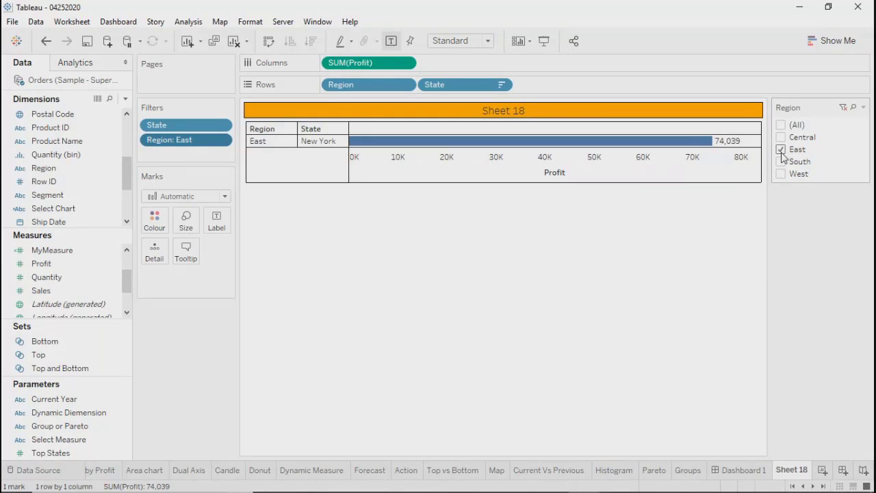
pyautogui.click(781, 150)
pyautogui.click(782, 162)
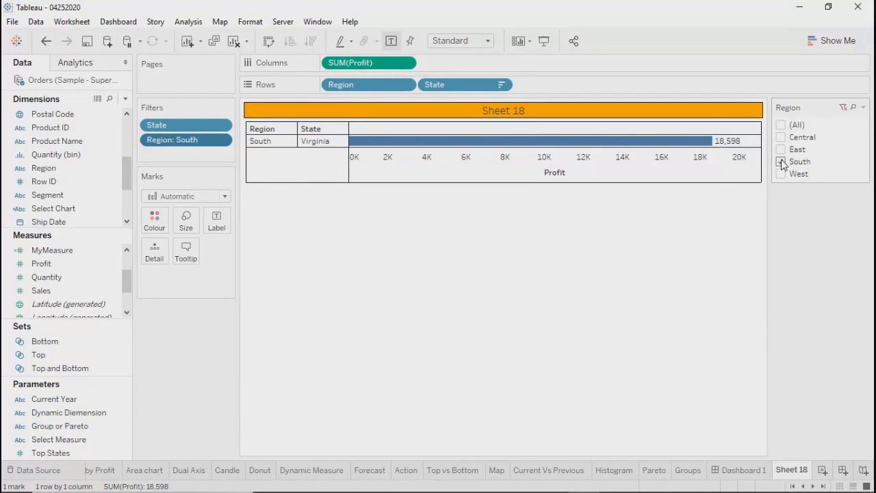
pyautogui.click(782, 162)
pyautogui.click(782, 174)
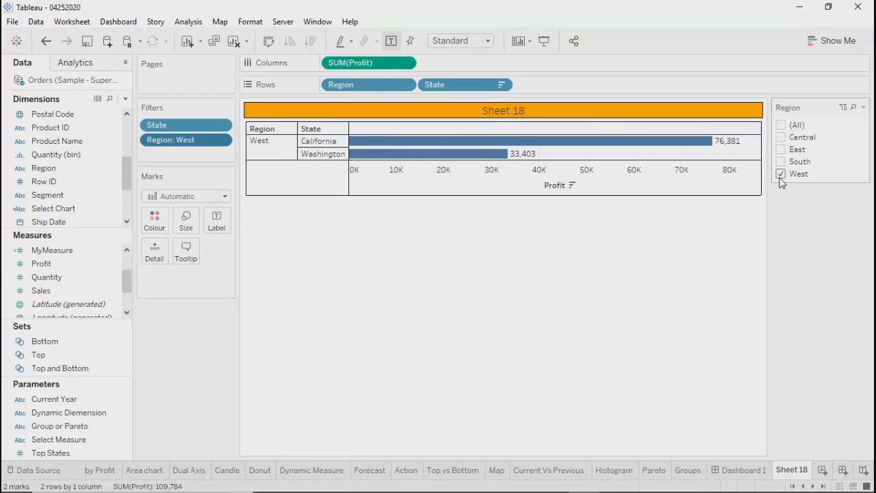
pyautogui.click(781, 175)
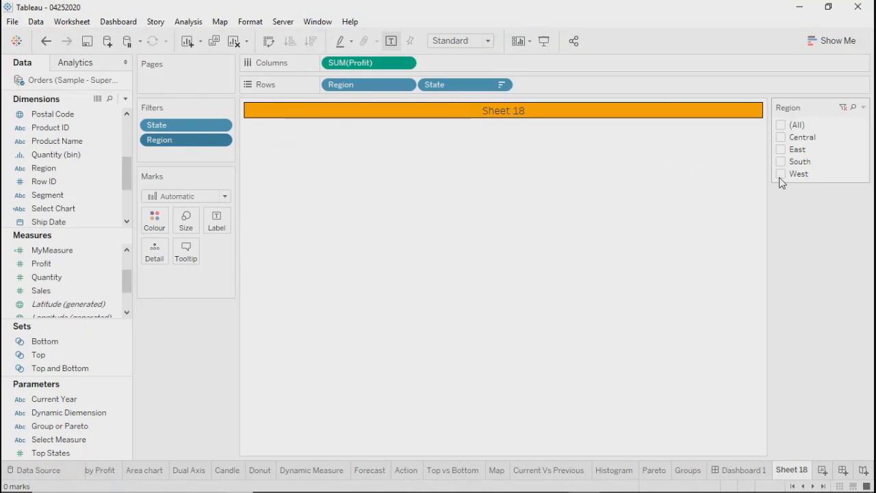
pyautogui.click(782, 126)
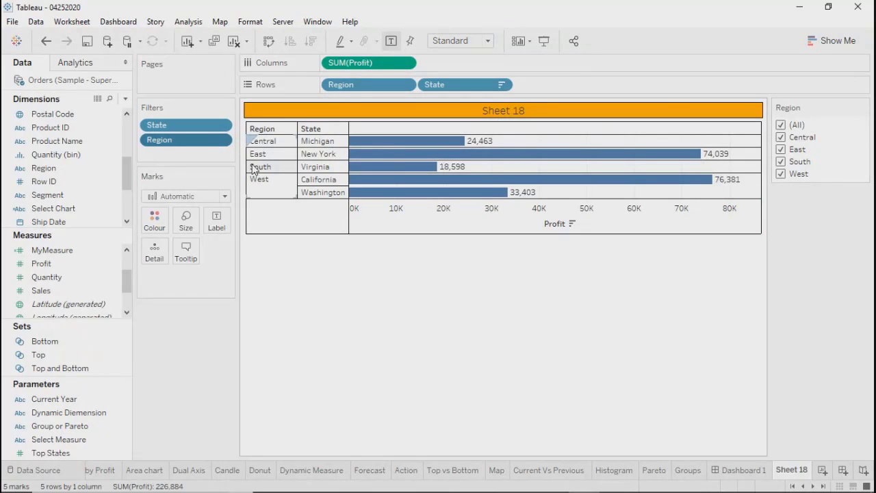
# Add the Region filter to the context and test it with only Central selected and with only East selected
pyautogui.click(223, 141)
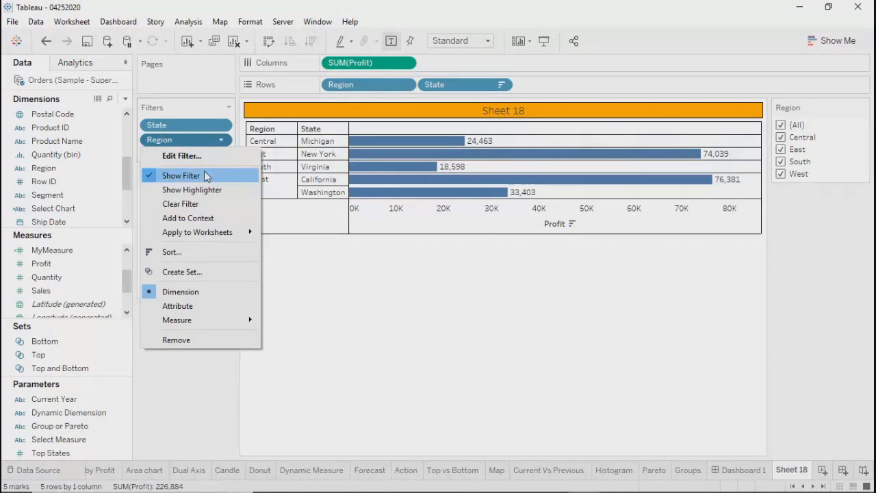
pyautogui.click(190, 217)
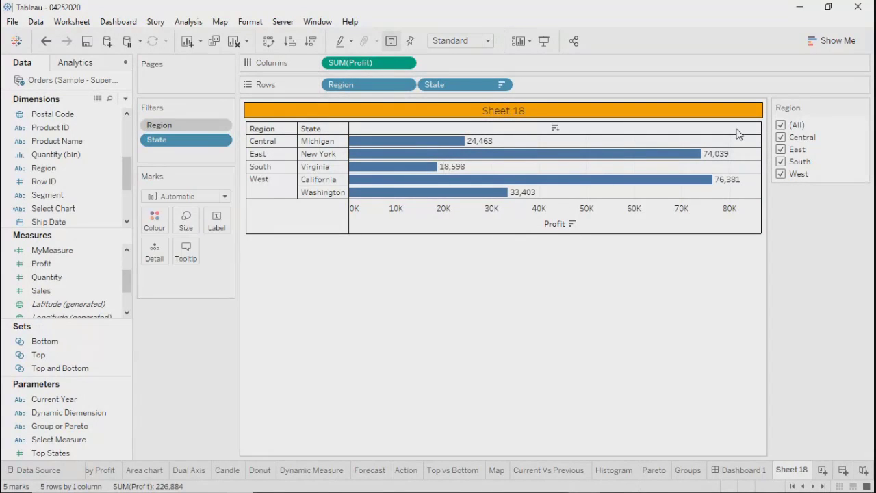
pyautogui.click(781, 126)
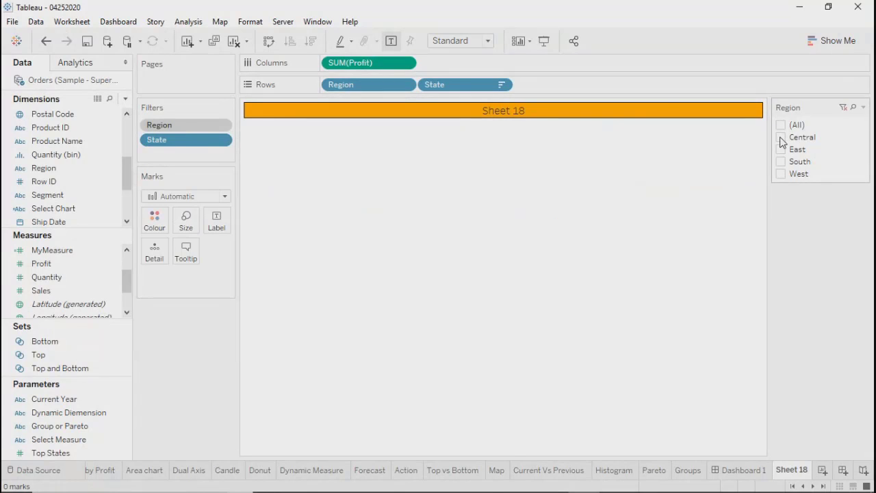
pyautogui.click(781, 138)
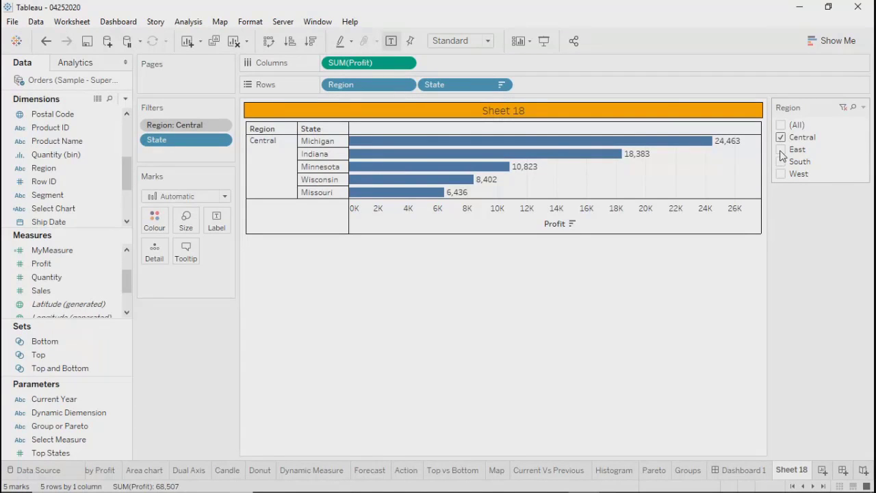
pyautogui.click(781, 150)
pyautogui.click(781, 138)
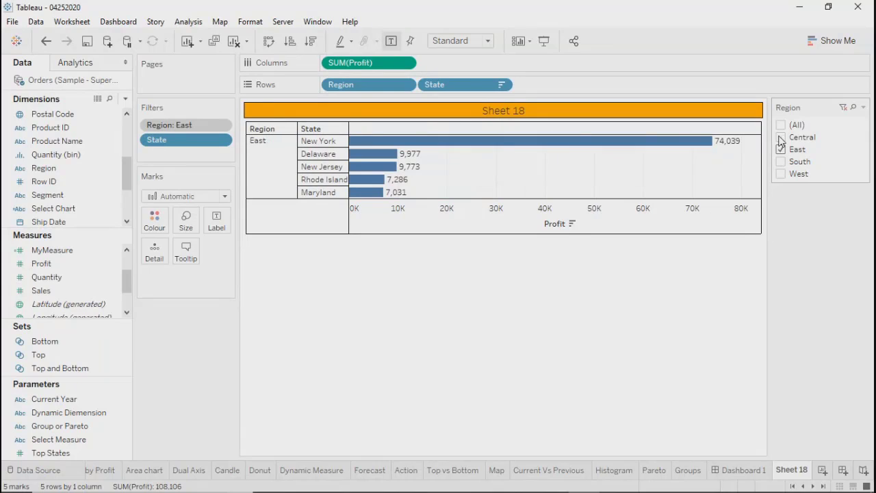
# Change the Region filter control to a single-value list and test it with South and with West selected
pyautogui.click(864, 109)
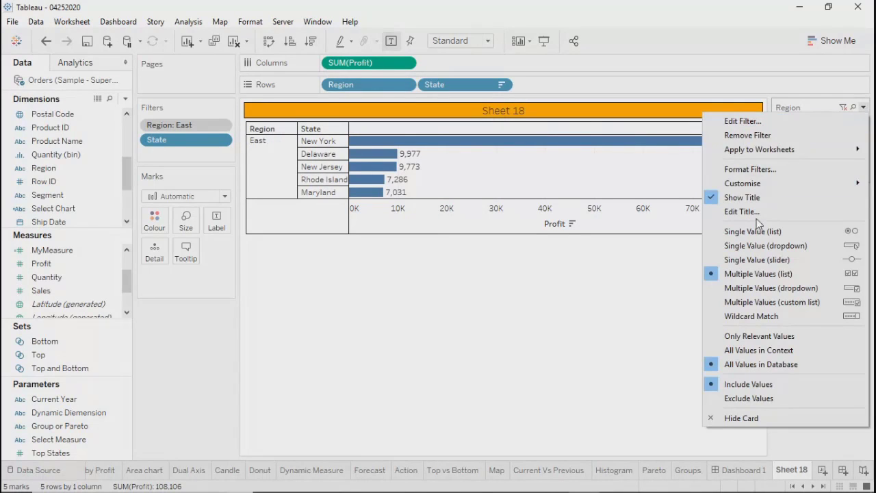
pyautogui.moveTo(769, 156)
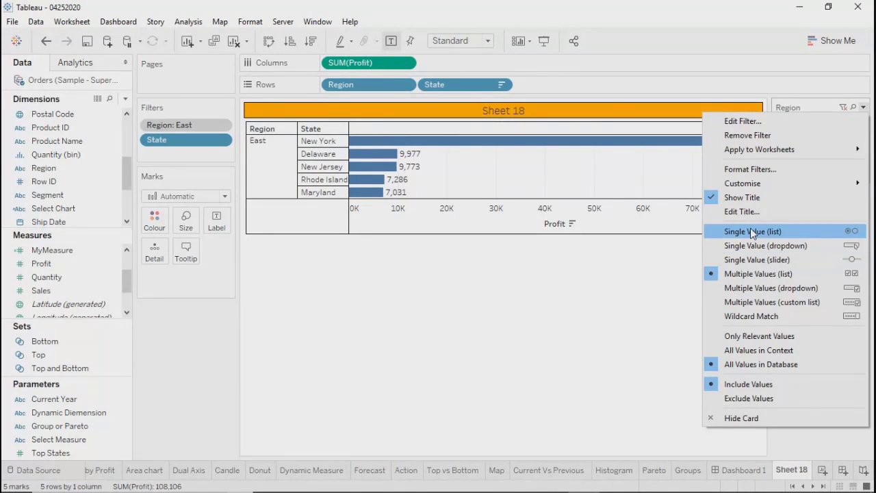
pyautogui.click(751, 231)
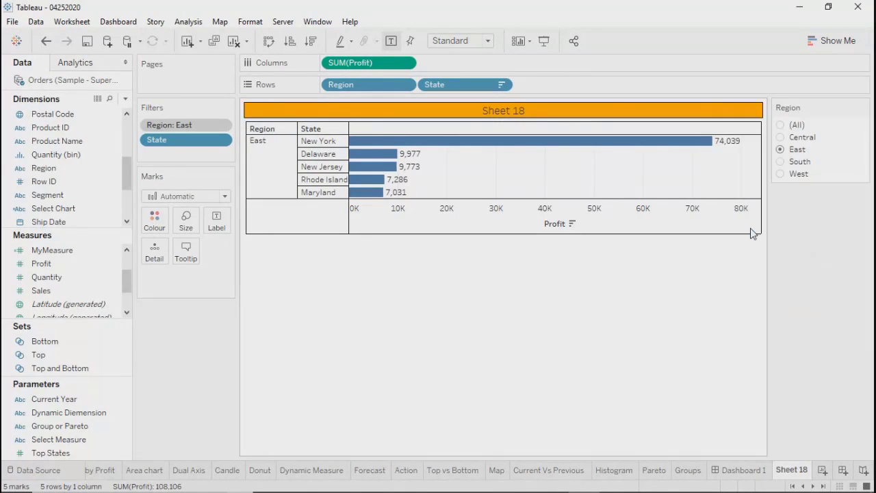
pyautogui.click(781, 162)
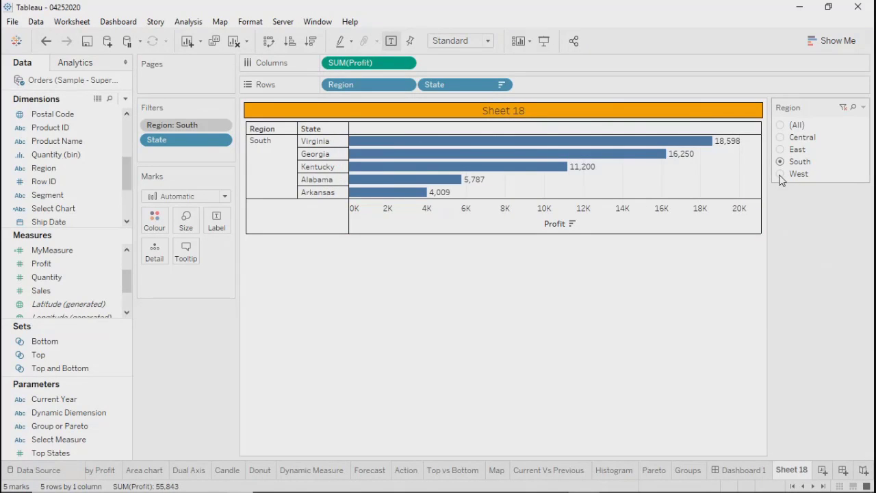
pyautogui.click(781, 175)
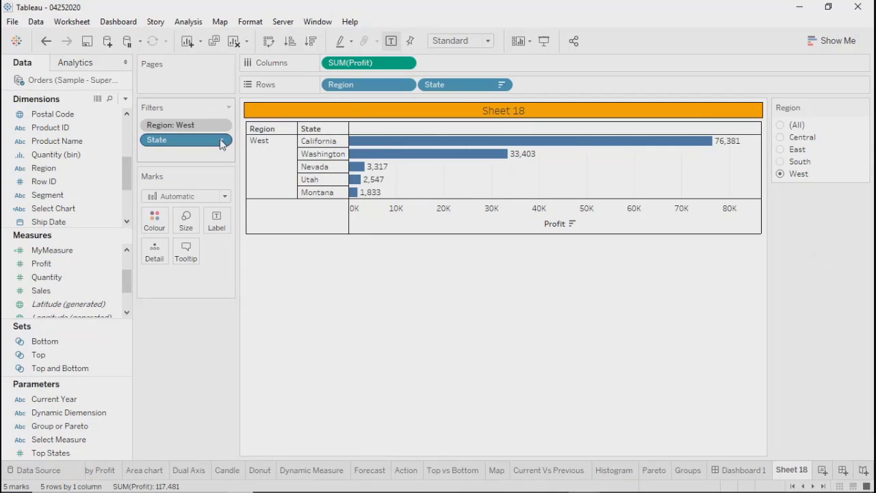
# Compare the chart for all regions with the chart for East, South, West and Central shown individually
pyautogui.click(221, 140)
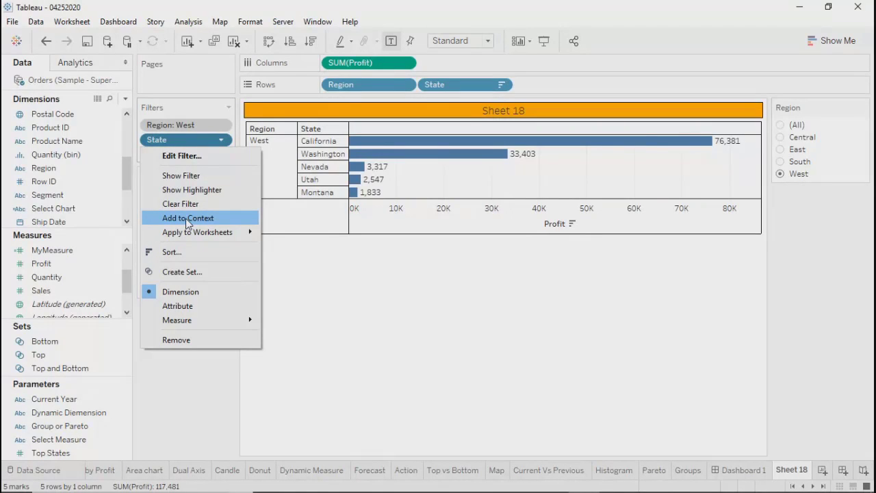
pyautogui.click(342, 302)
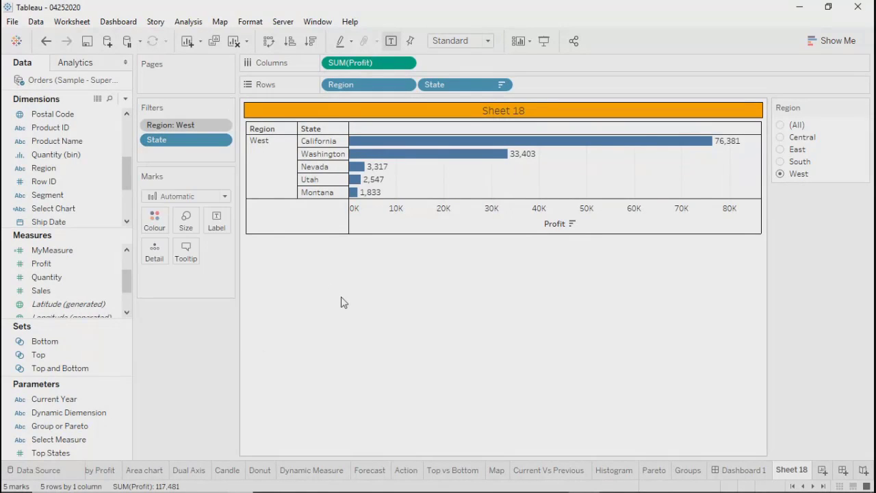
pyautogui.click(782, 162)
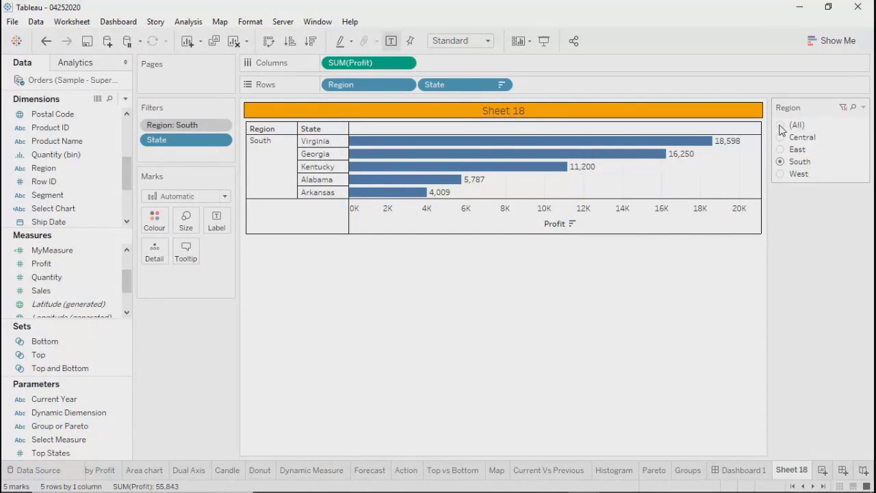
pyautogui.click(782, 126)
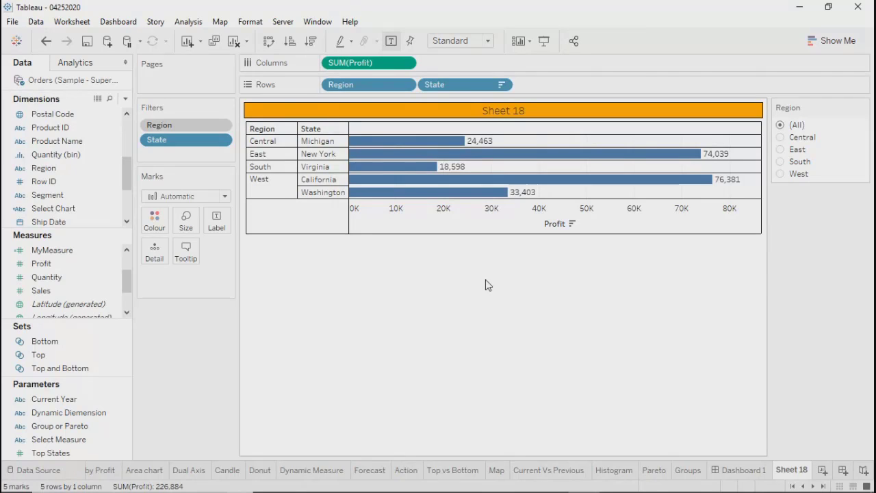
pyautogui.click(781, 150)
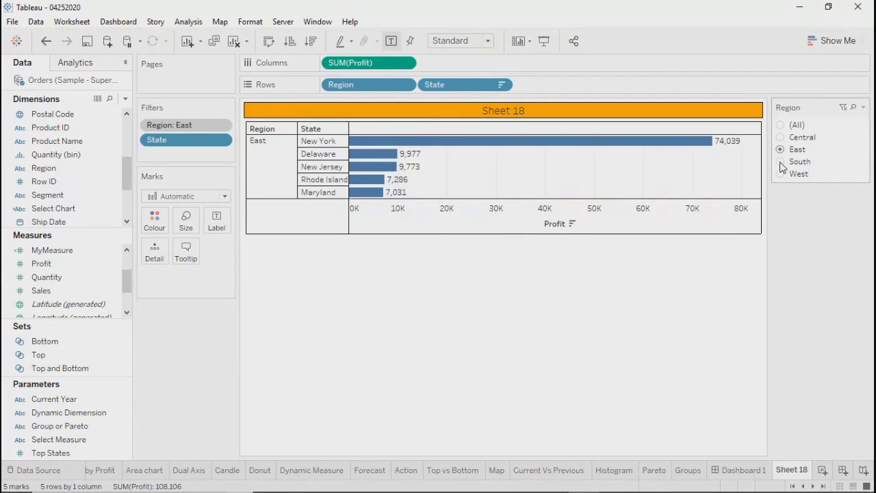
pyautogui.click(781, 162)
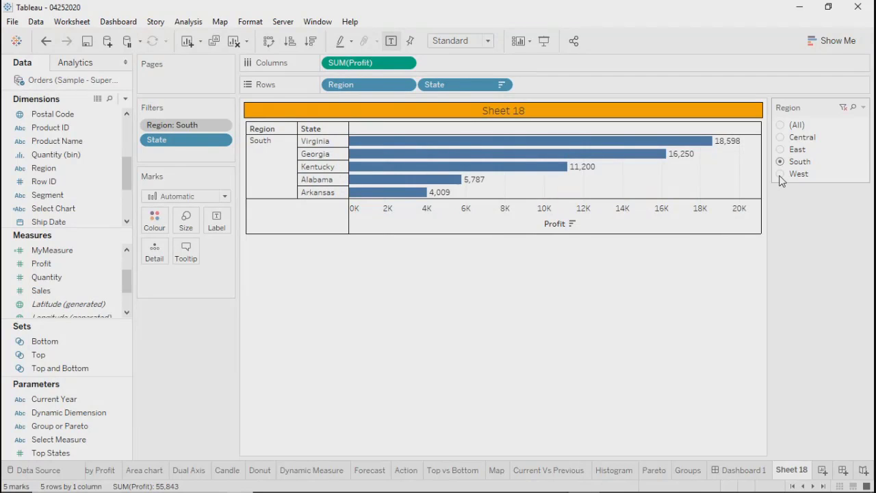
pyautogui.click(780, 175)
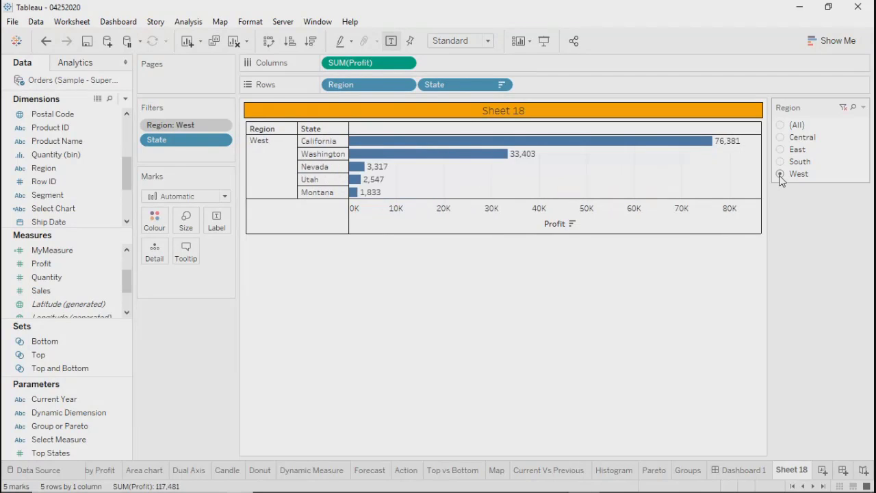
pyautogui.click(781, 138)
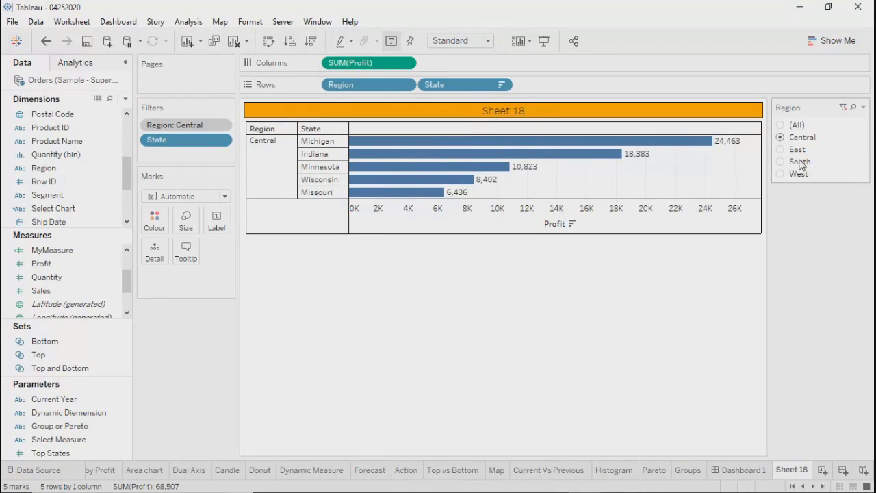
pyautogui.click(782, 125)
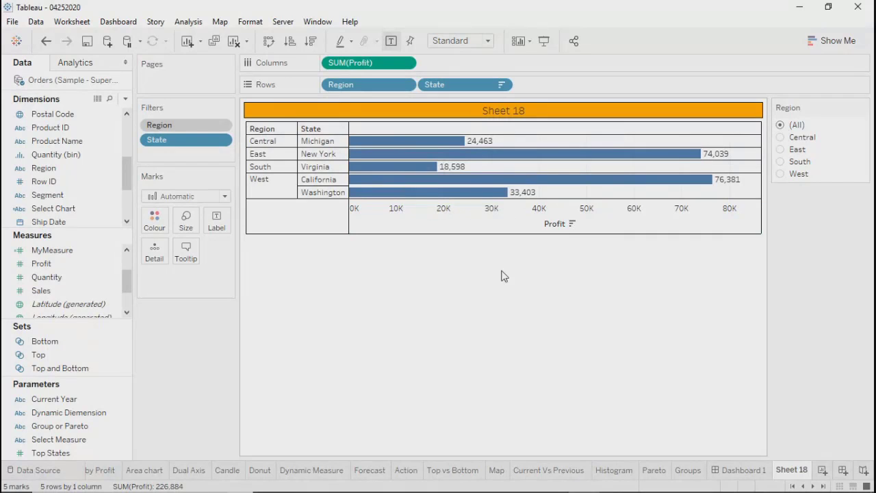
# Examine the states shown for Central, East, South and West one region at a time, and return to all regions
pyautogui.click(781, 139)
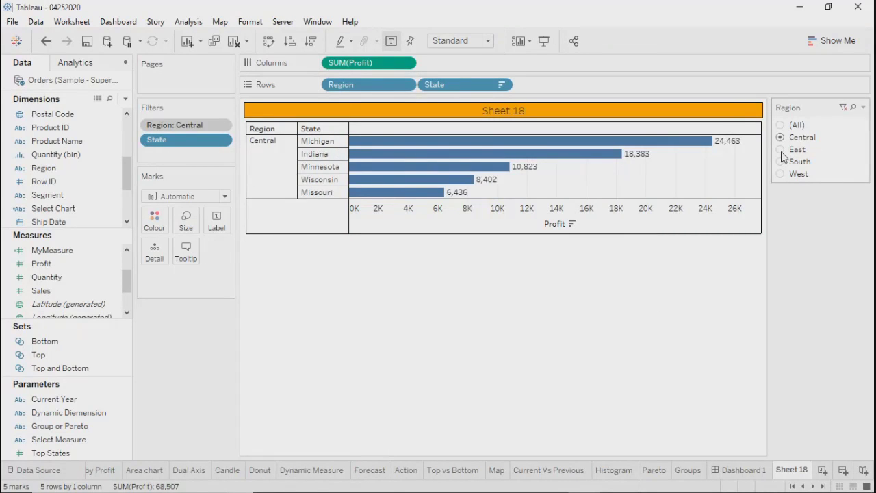
pyautogui.click(781, 151)
pyautogui.click(780, 162)
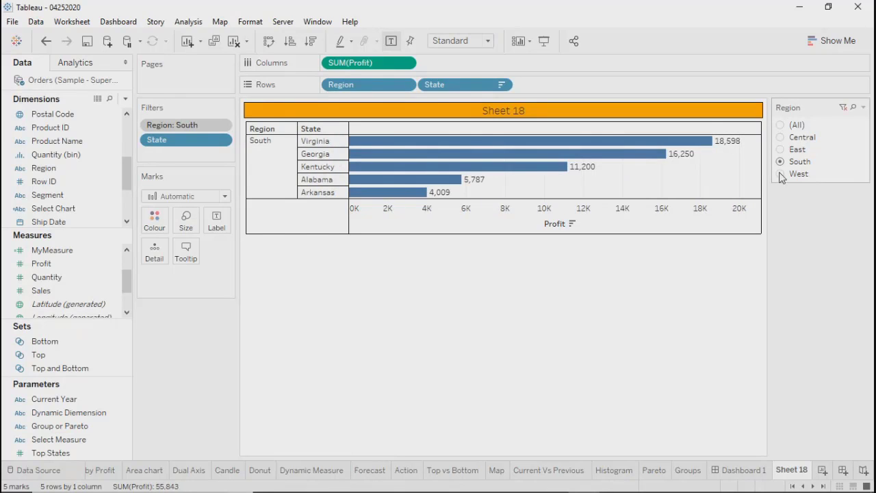
pyautogui.click(781, 174)
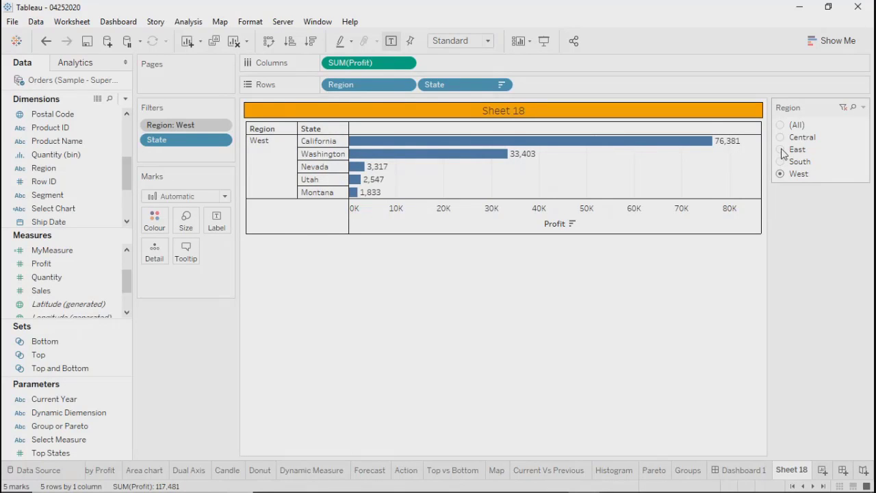
pyautogui.click(782, 150)
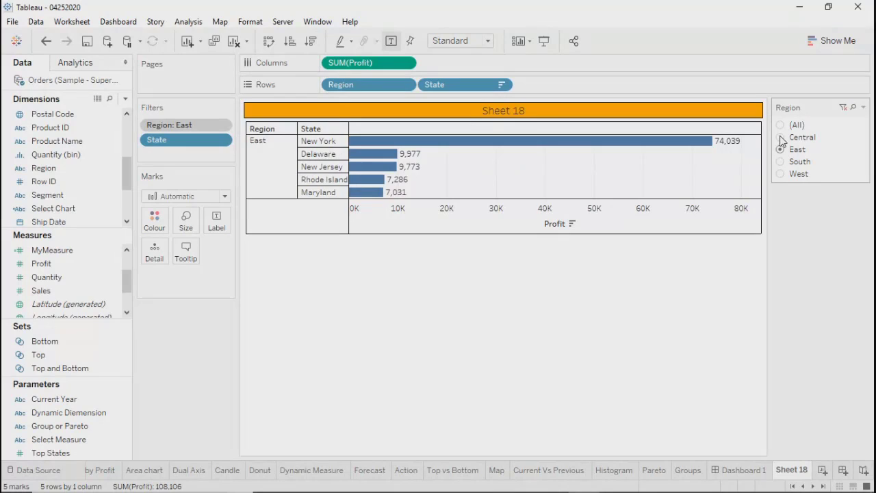
pyautogui.click(781, 138)
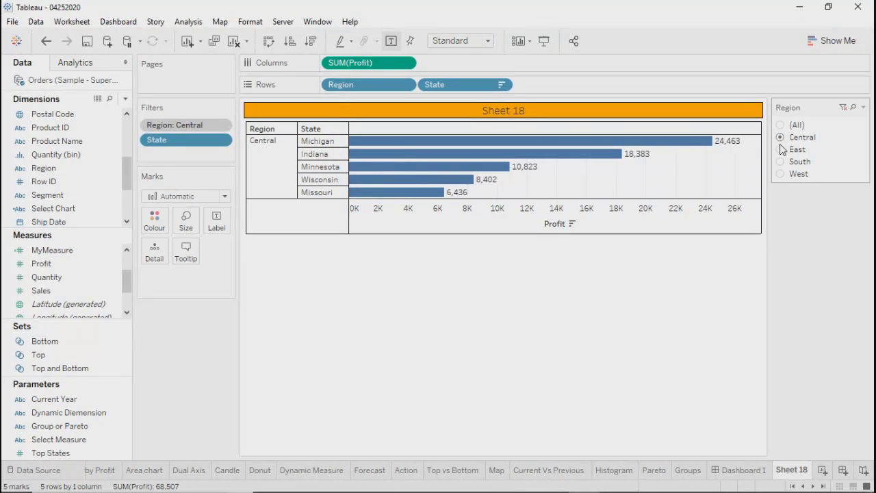
pyautogui.click(781, 150)
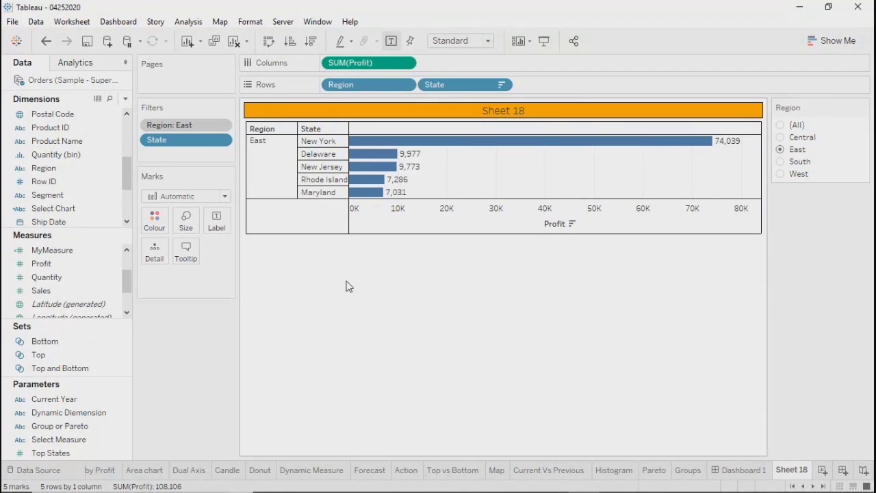
pyautogui.click(780, 128)
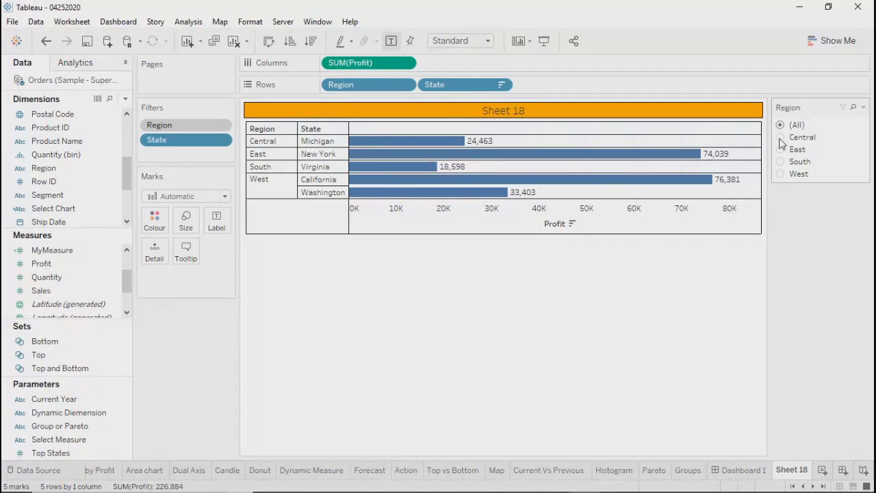
# Cycle the Region filter through Central, East, South and West once more and reselect all regions
pyautogui.click(781, 138)
pyautogui.click(782, 150)
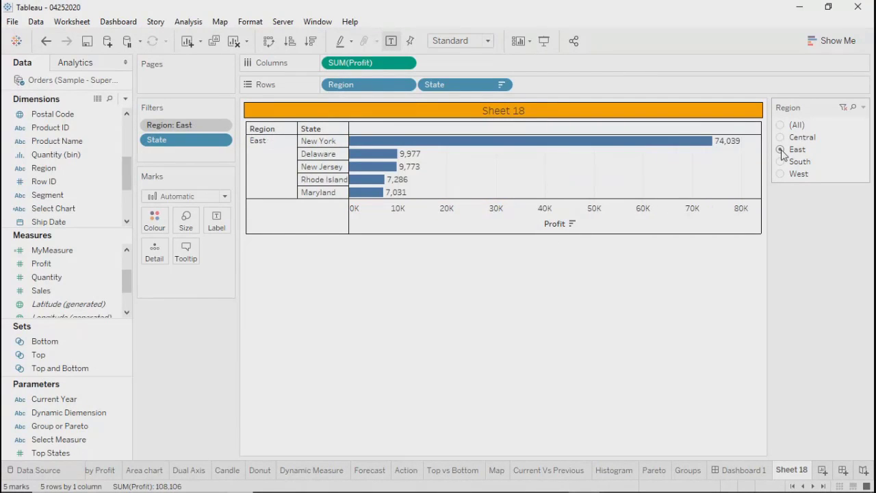
pyautogui.click(781, 163)
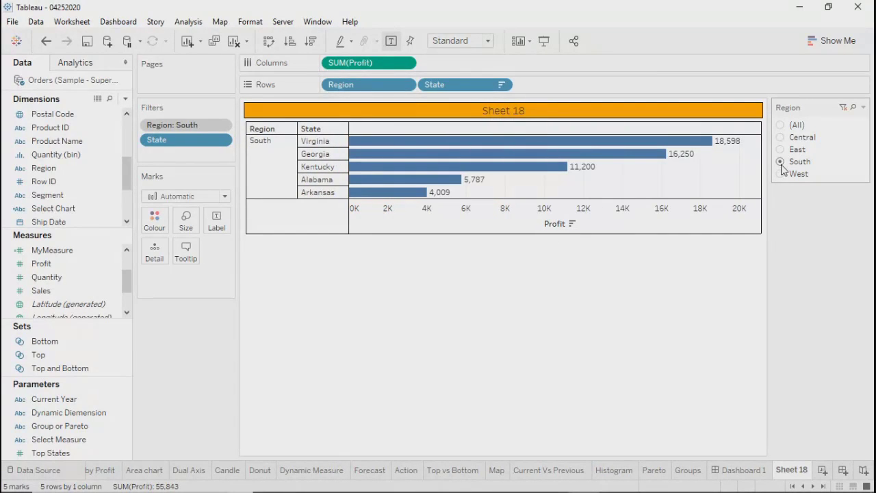
pyautogui.click(781, 176)
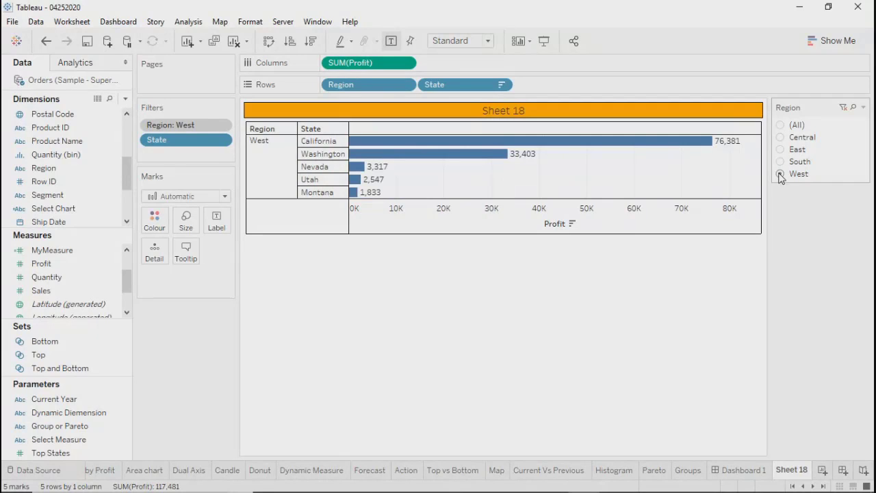
pyautogui.click(780, 125)
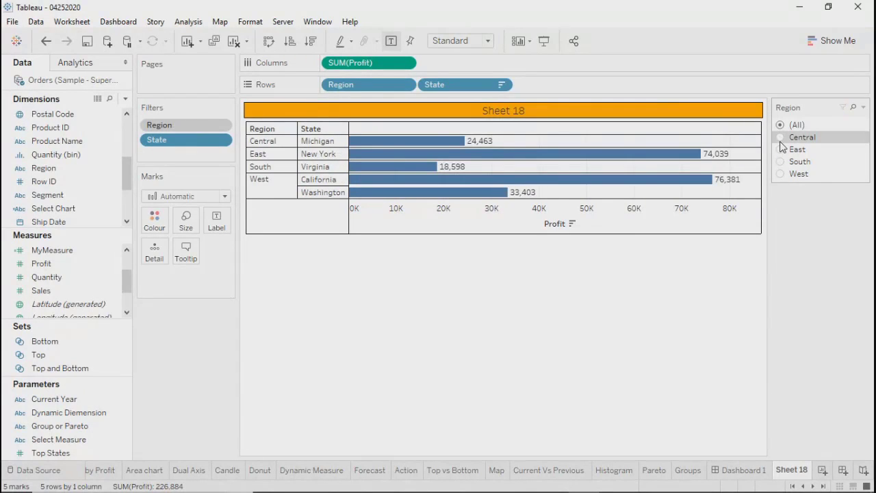
# Review the top states of each single region again, going back and forth between them and ending on West
pyautogui.click(781, 149)
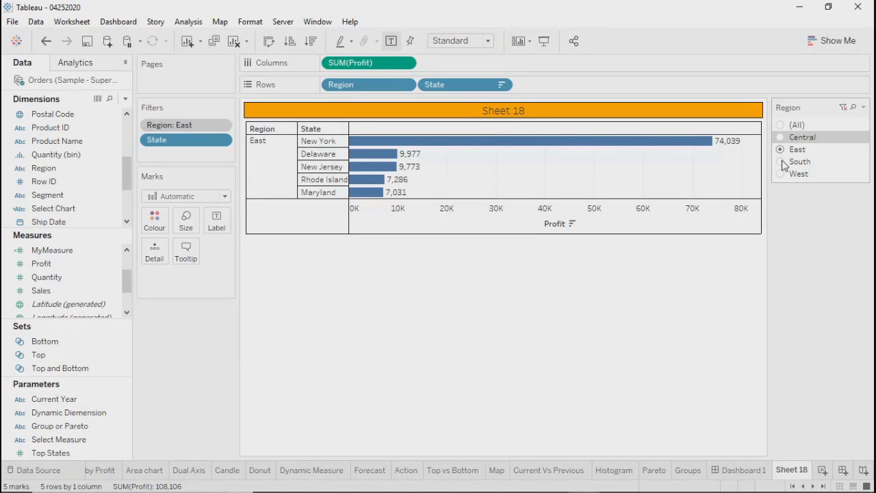
pyautogui.click(782, 162)
pyautogui.click(782, 175)
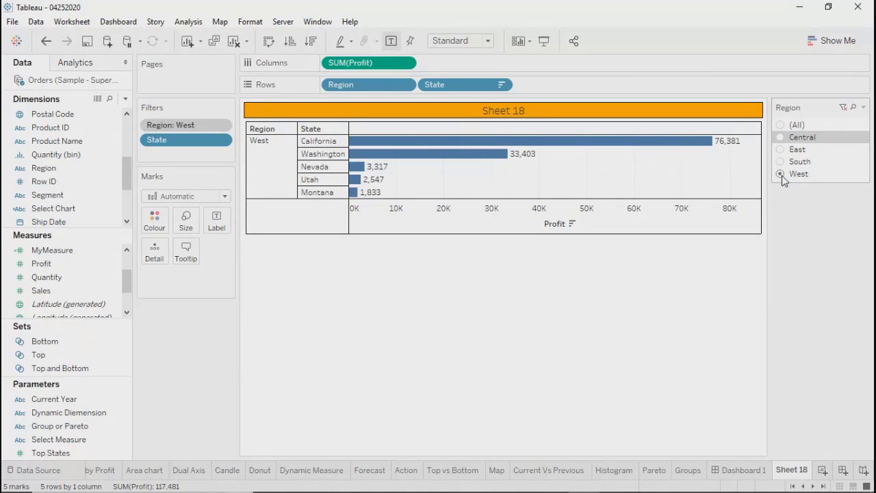
pyautogui.click(782, 163)
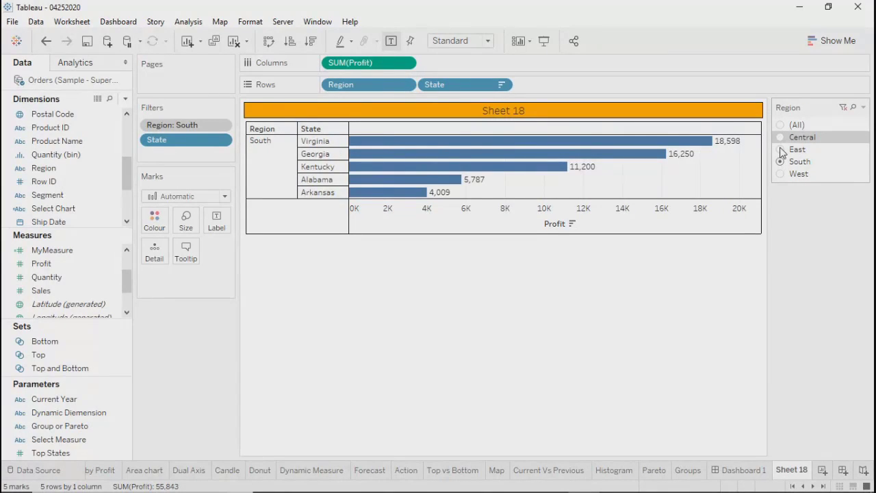
pyautogui.click(782, 150)
pyautogui.click(781, 138)
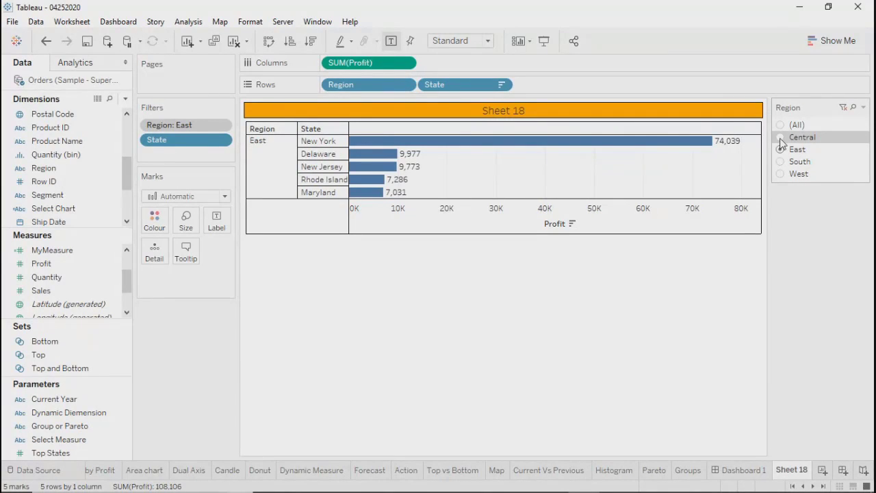
pyautogui.click(781, 150)
pyautogui.click(782, 161)
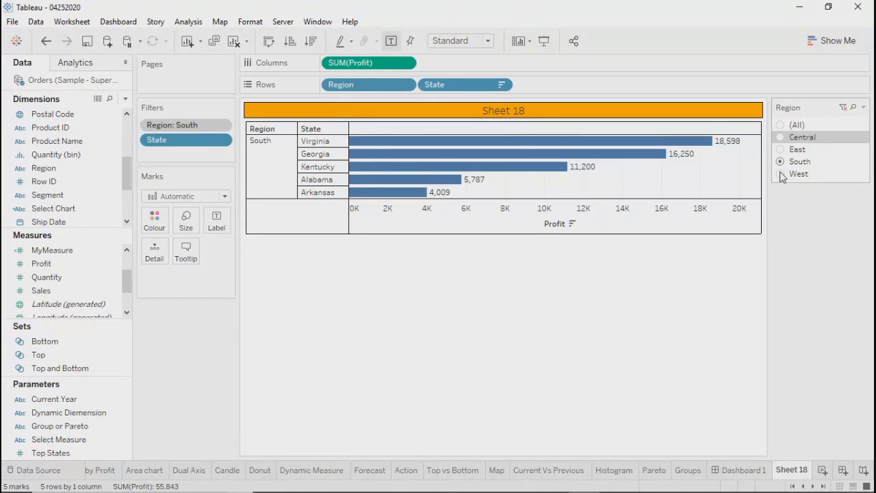
pyautogui.click(781, 174)
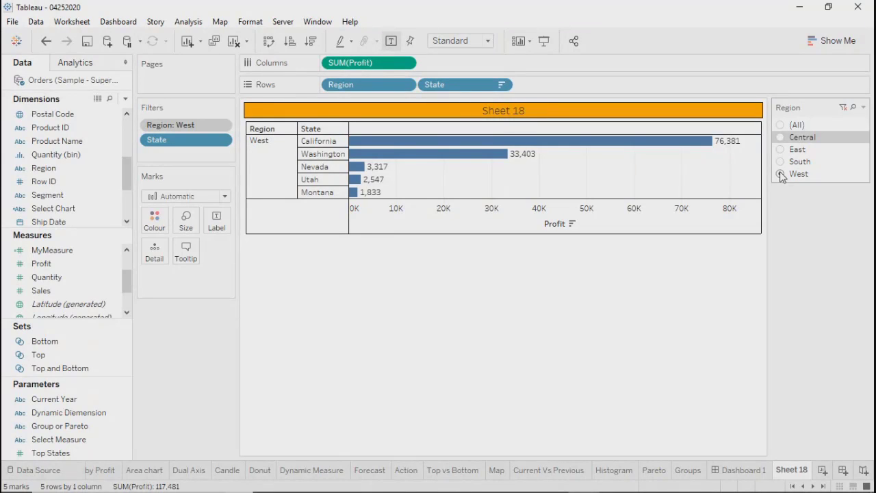
pyautogui.click(781, 174)
# Start a new calculated field and name it Rank
pyautogui.moveTo(125, 284); pyautogui.dragTo(124, 239)
pyautogui.click(113, 118)
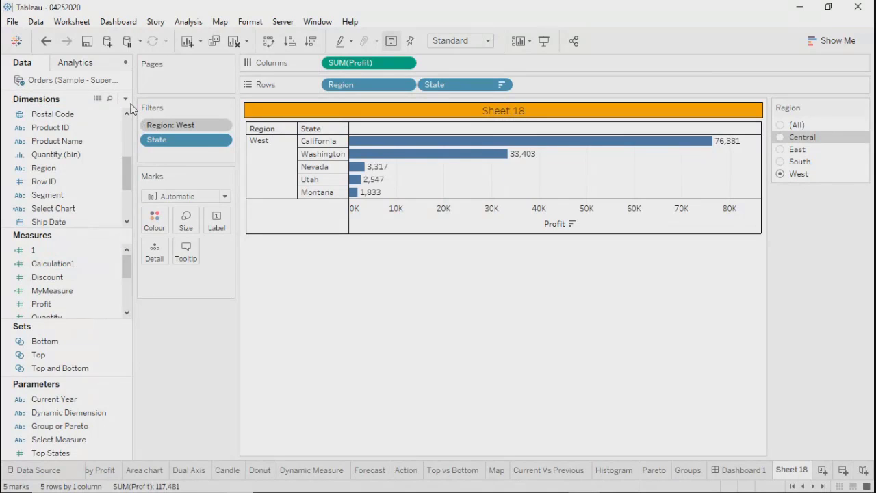
pyautogui.click(125, 98)
pyautogui.click(94, 113)
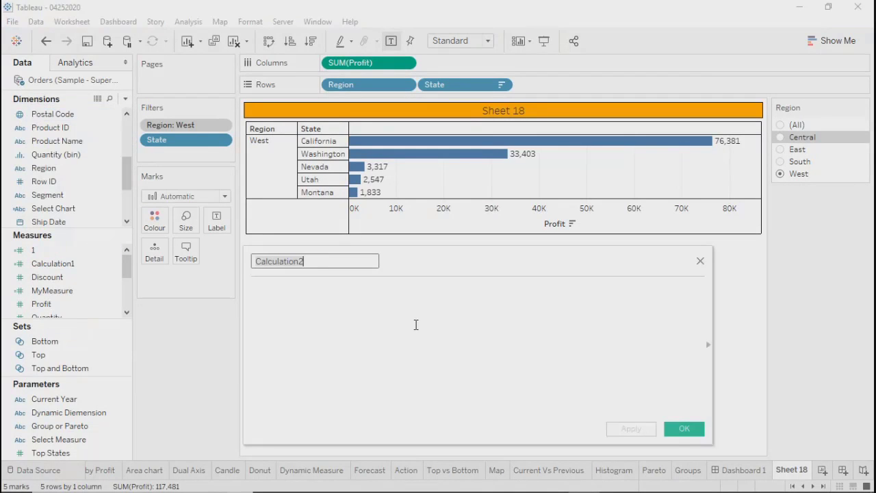
pyautogui.write('Rank')
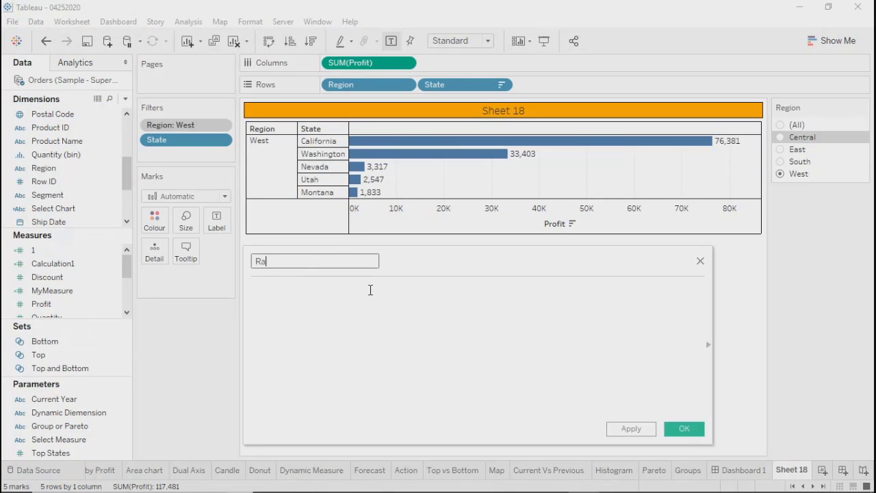
pyautogui.click(370, 323)
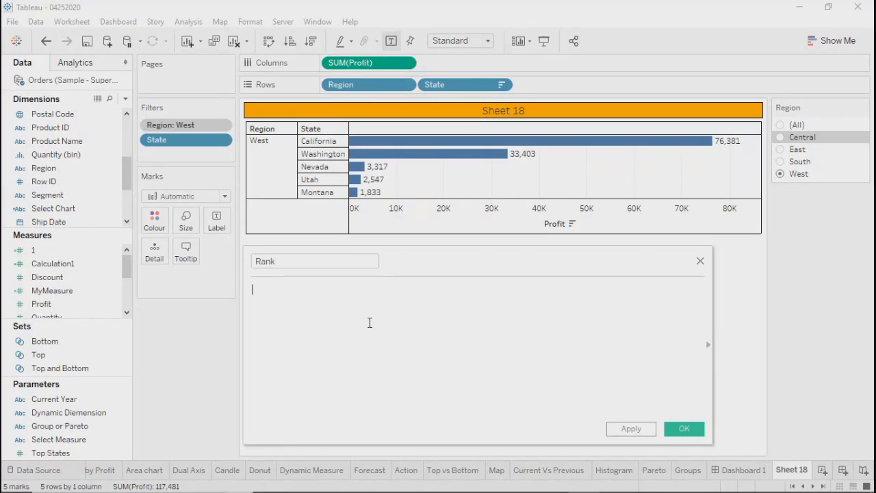
# Enter the formula Rank(SUM([Profit]),'desc') for the calculated field, apply it and save the field
pyautogui.write('Rank(')
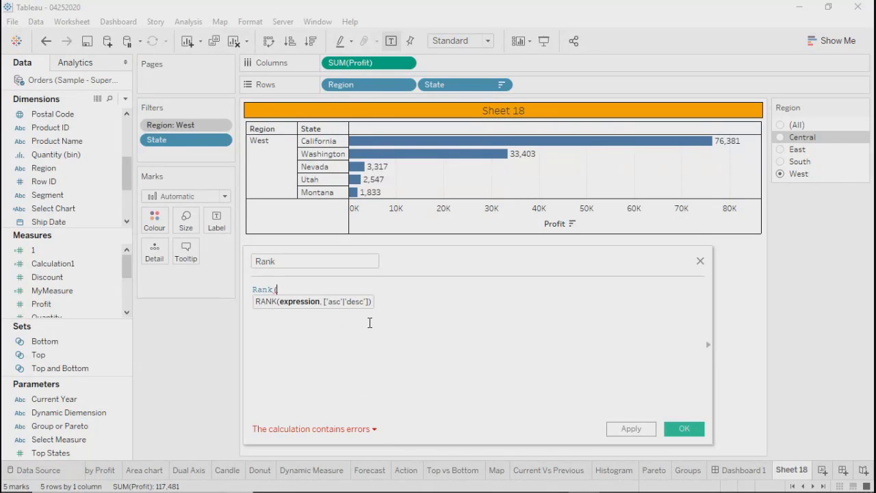
pyautogui.write('sum')
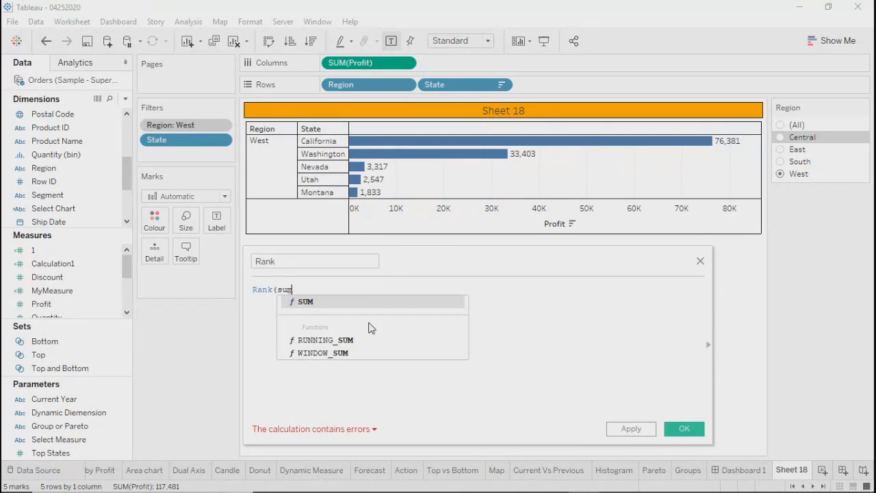
pyautogui.press('Return')
pyautogui.write('pro')
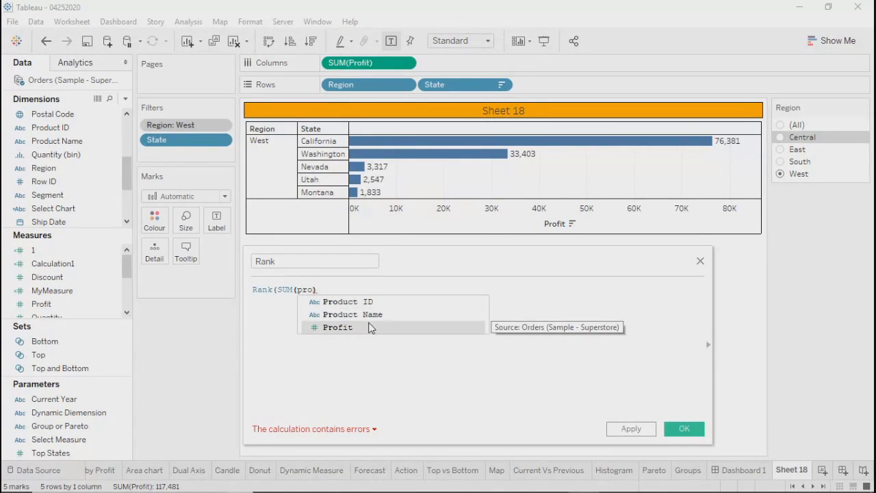
pyautogui.doubleClick(370, 327)
pyautogui.write(',')
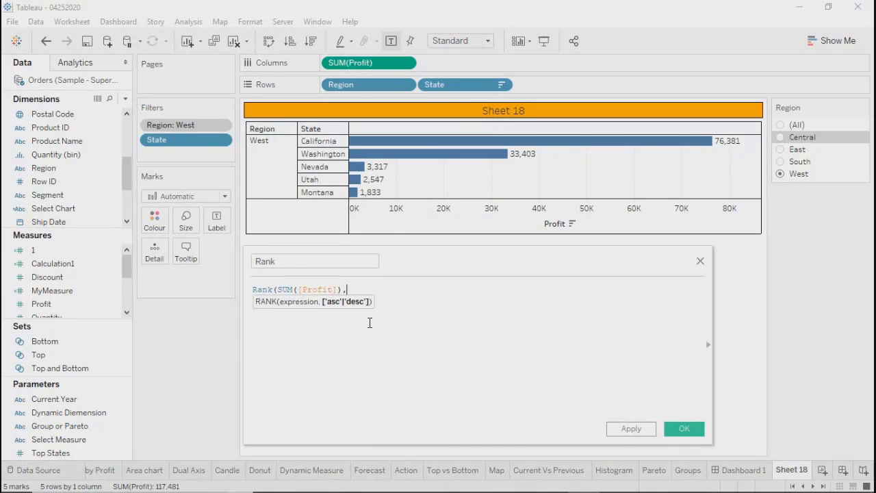
pyautogui.write("'")
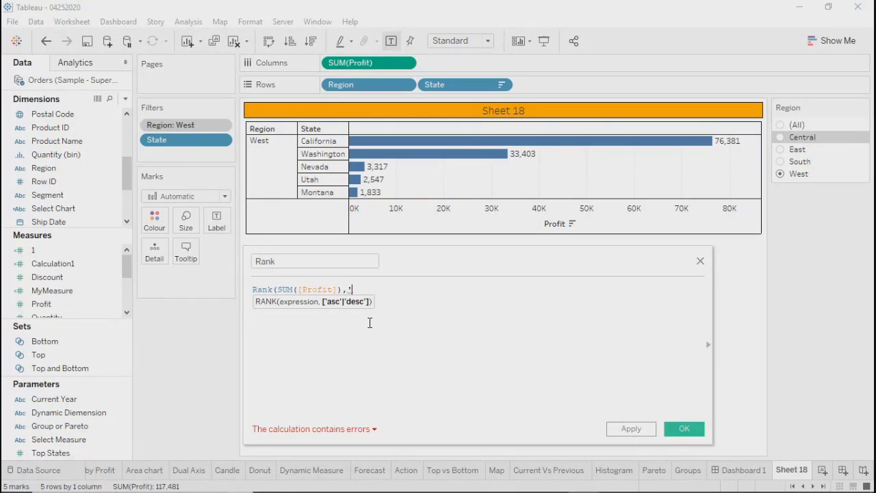
pyautogui.write('de')
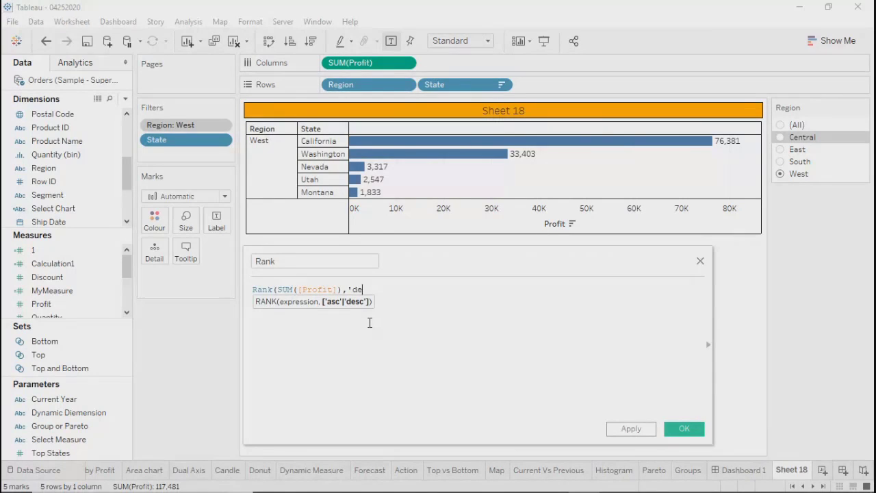
pyautogui.write("sc')")
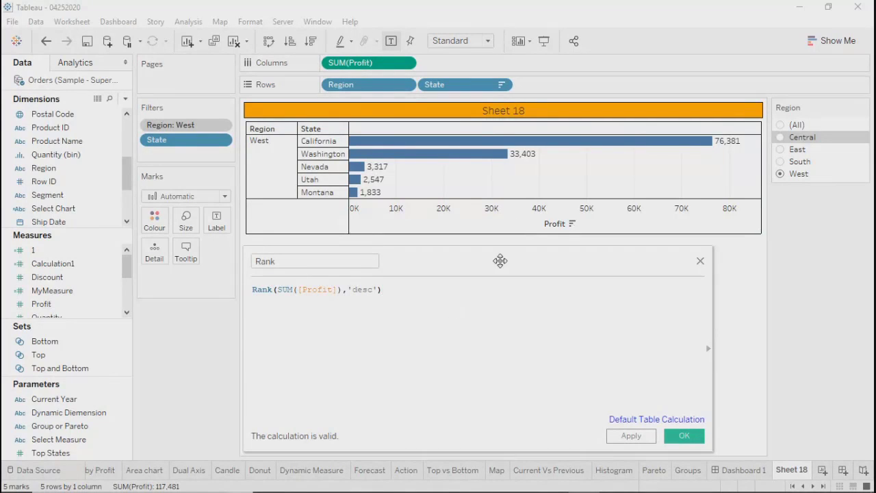
pyautogui.moveTo(497, 267); pyautogui.dragTo(404, 226)
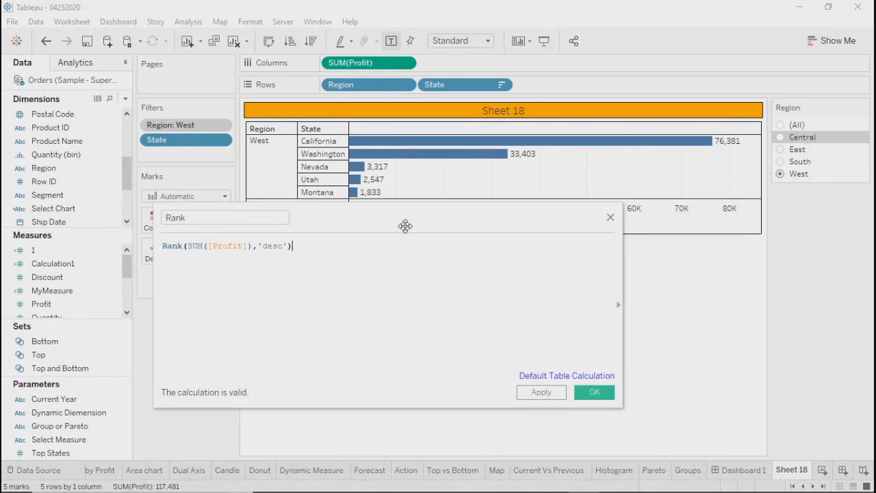
pyautogui.click(532, 393)
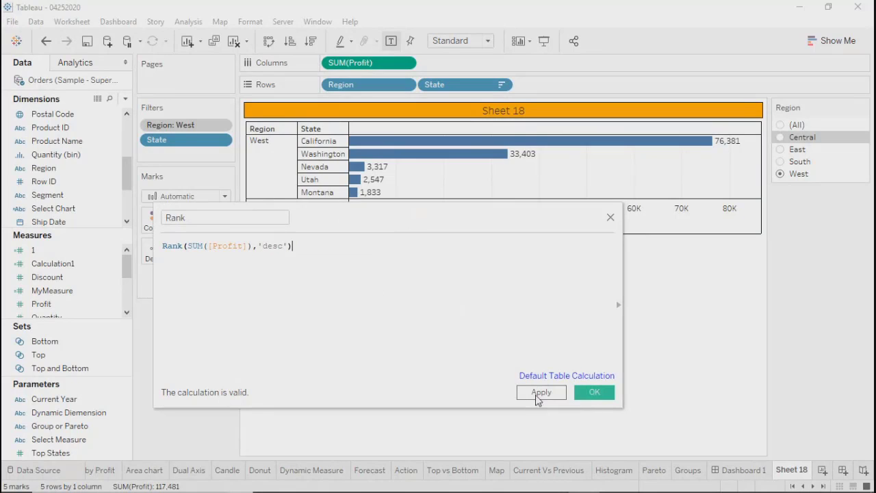
pyautogui.click(590, 405)
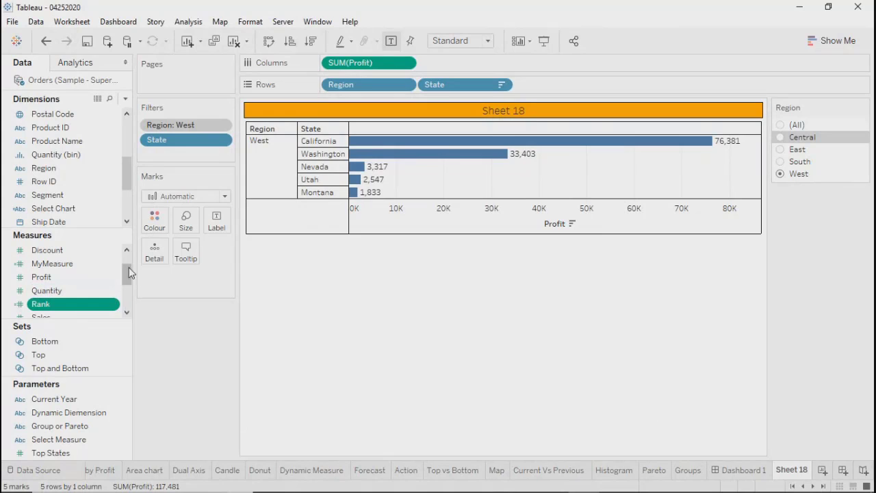
# Enlarge the list of measures to reach the Rank field and convert it to discrete
pyautogui.moveTo(127, 276); pyautogui.dragTo(127, 271)
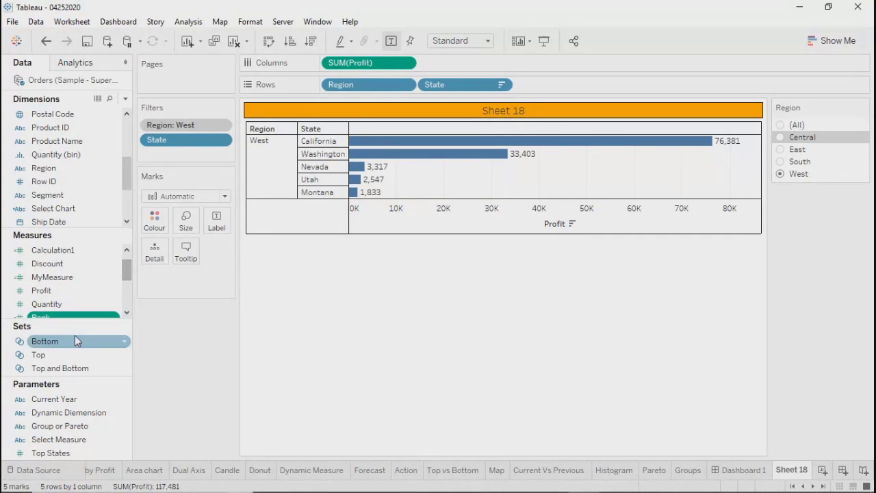
pyautogui.moveTo(74, 325); pyautogui.dragTo(69, 366)
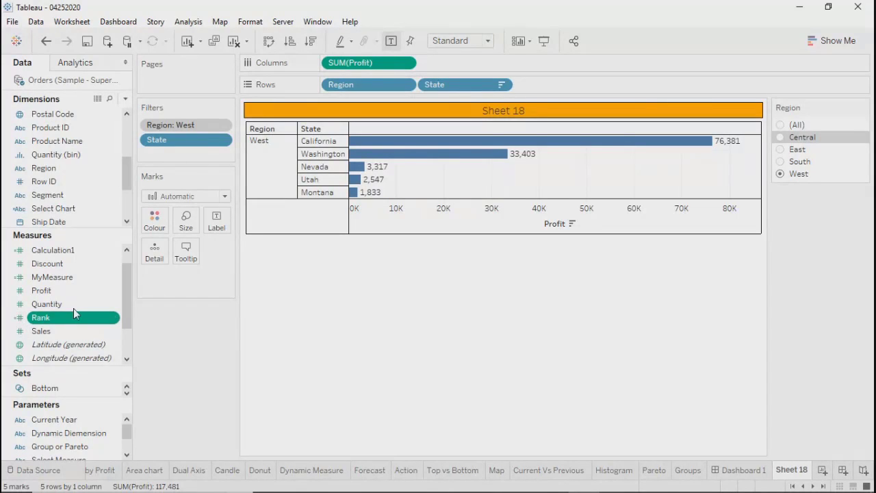
pyautogui.click(114, 319)
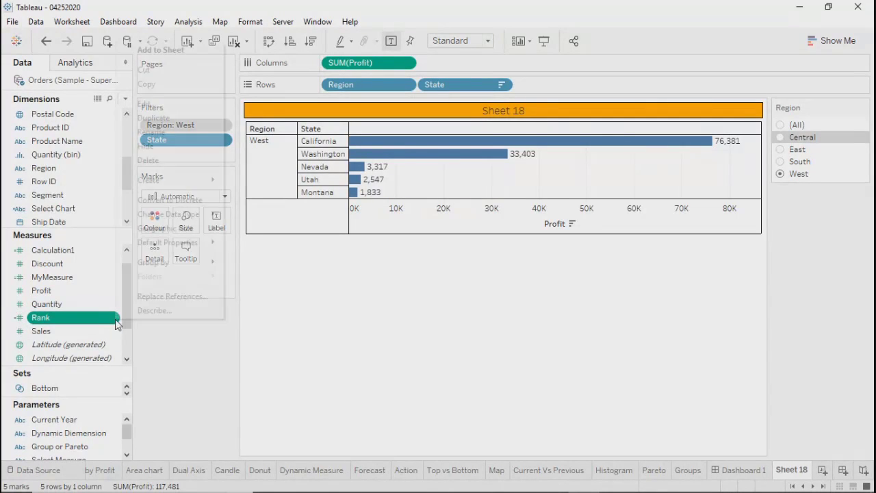
pyautogui.click(183, 201)
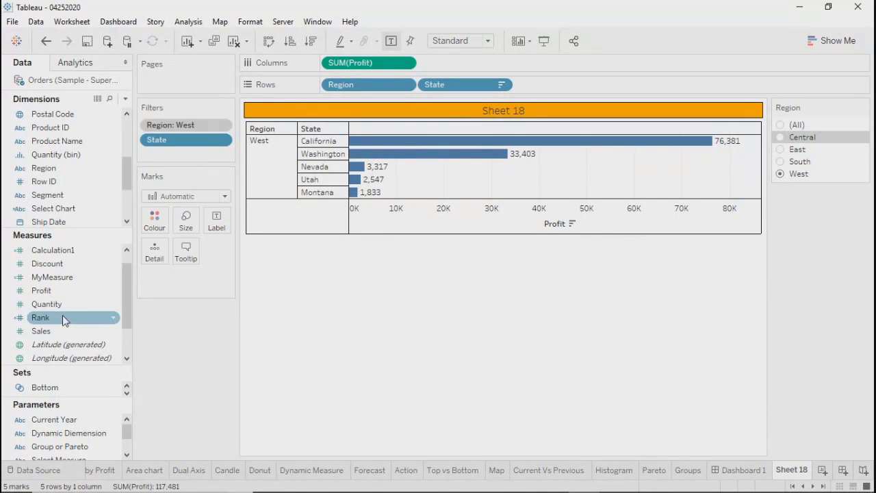
# Try to move the Rank field from the measures into the dimensions
pyautogui.moveTo(62, 315); pyautogui.dragTo(57, 209)
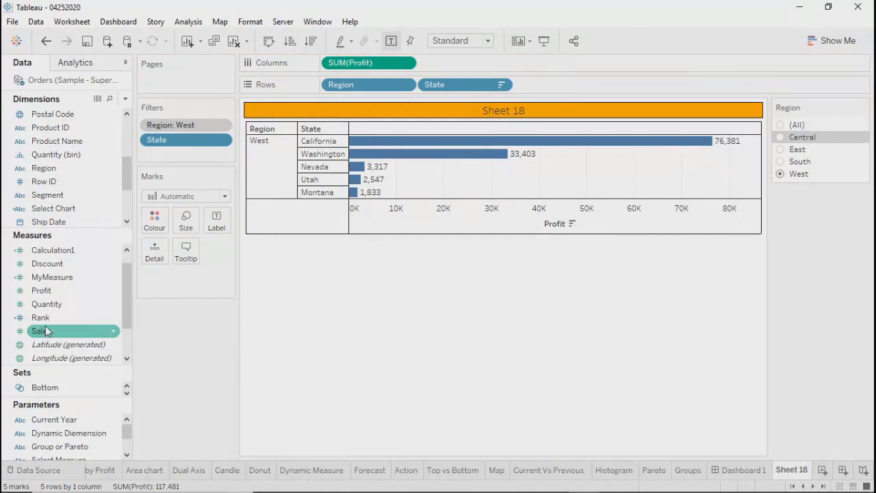
pyautogui.moveTo(41, 317); pyautogui.dragTo(55, 200)
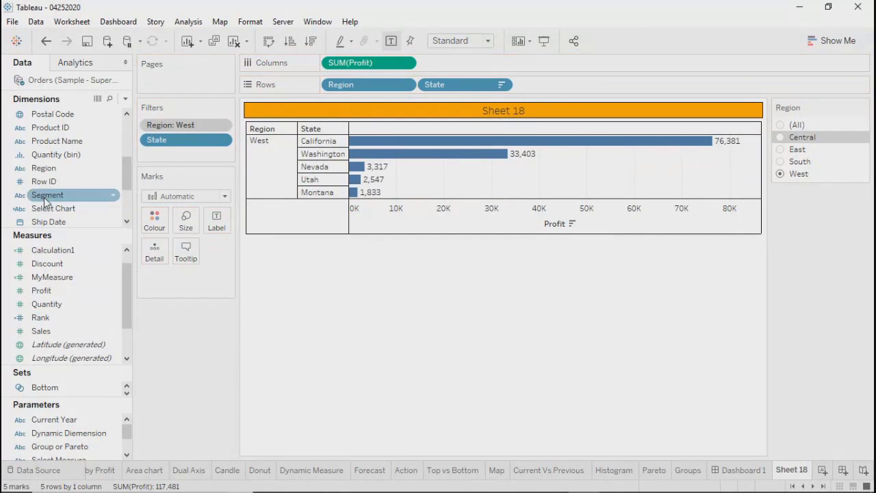
# Add the discrete Rank field to the rows of the chart, placed after State
pyautogui.click(47, 321)
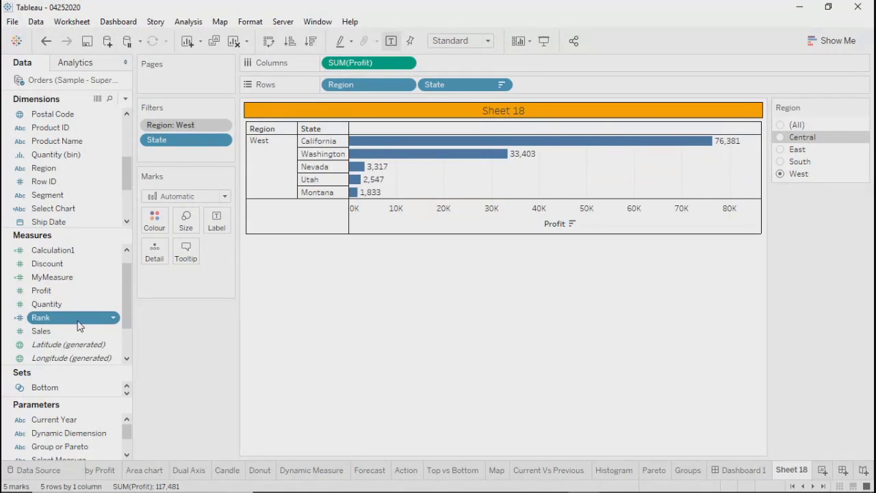
pyautogui.moveTo(67, 324); pyautogui.dragTo(424, 92)
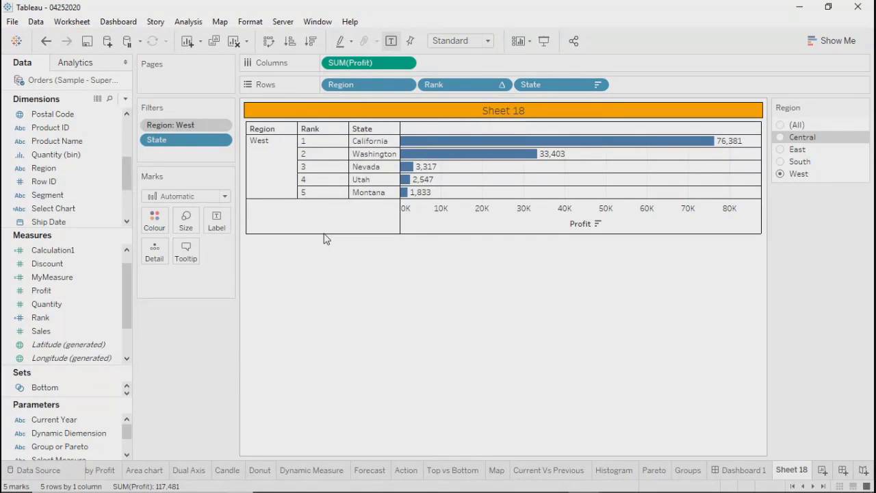
pyautogui.moveTo(445, 85); pyautogui.dragTo(645, 91)
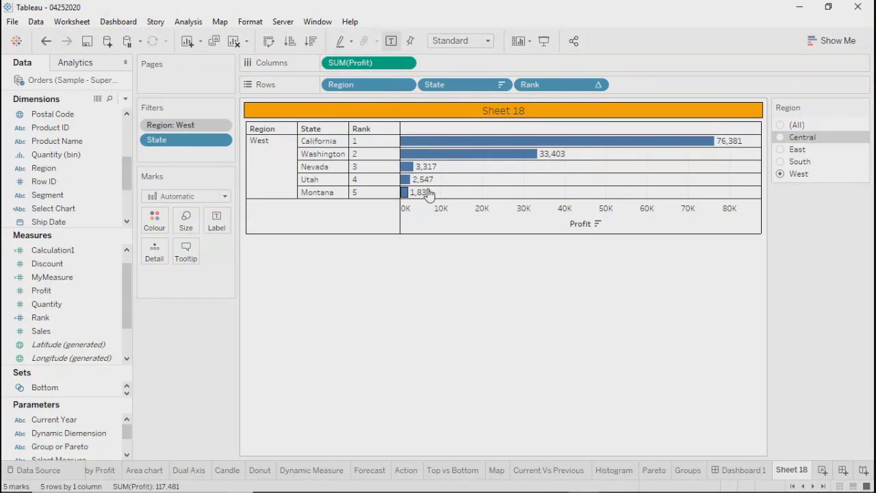
# Set the table calculation of the Rank field on the rows to compute using Specific Dimensions
pyautogui.click(600, 86)
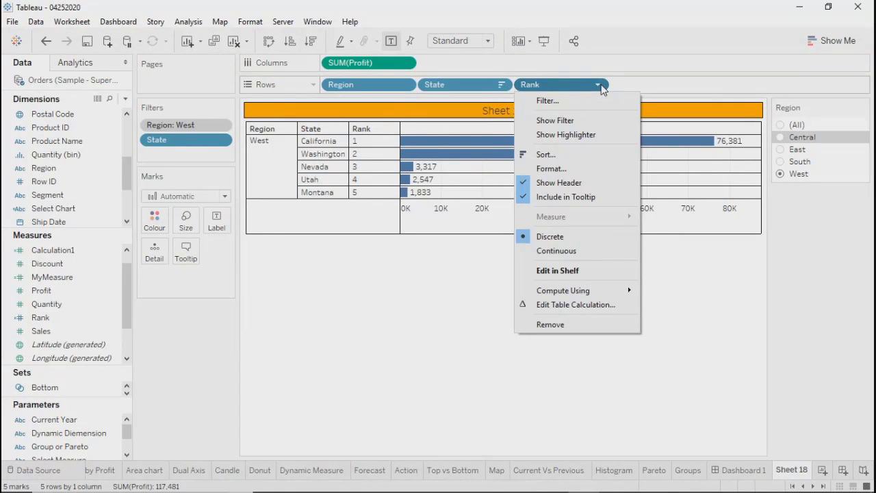
pyautogui.click(574, 305)
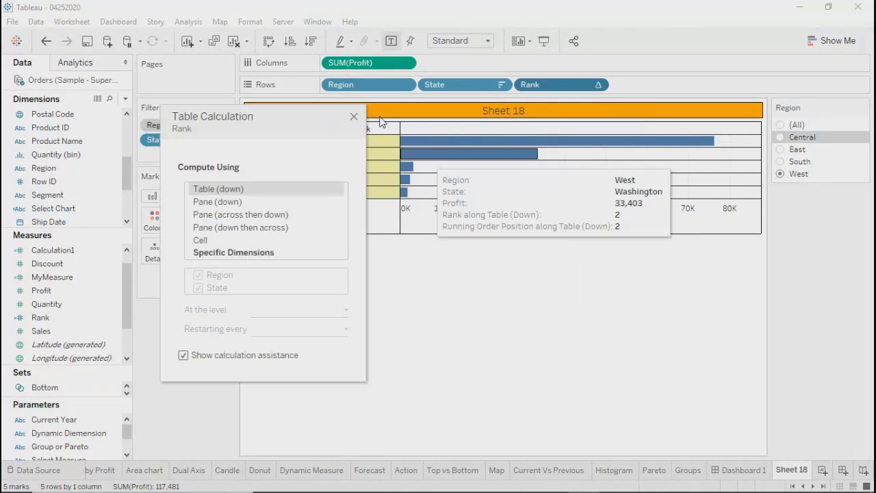
pyautogui.moveTo(252, 122); pyautogui.dragTo(149, 103)
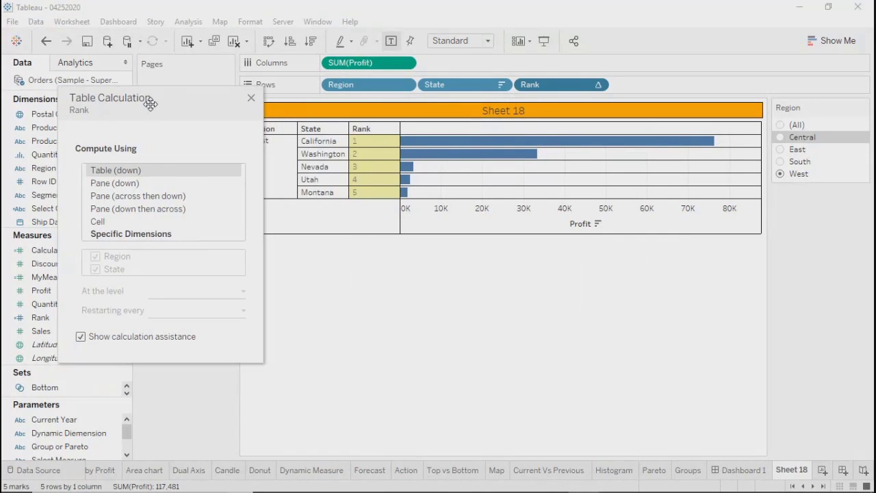
pyautogui.click(102, 234)
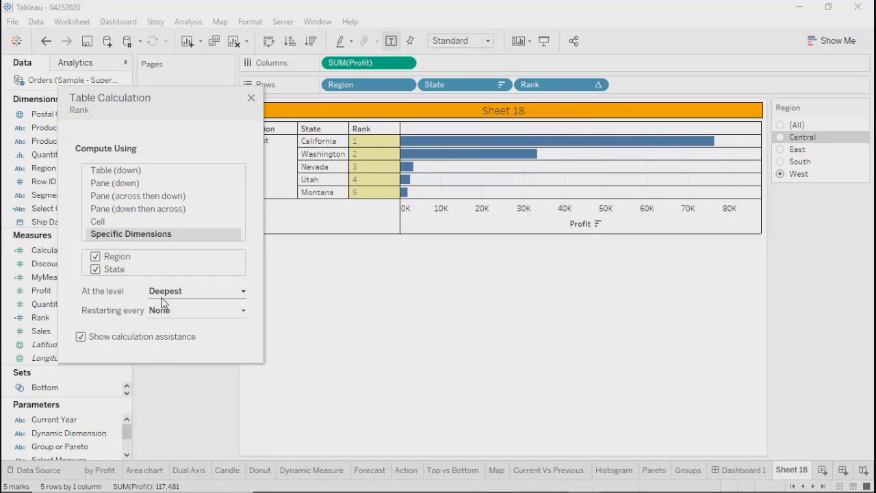
# Set the Rank calculation's level to State, restarting every Region, and close its settings
pyautogui.click(182, 293)
pyautogui.click(167, 317)
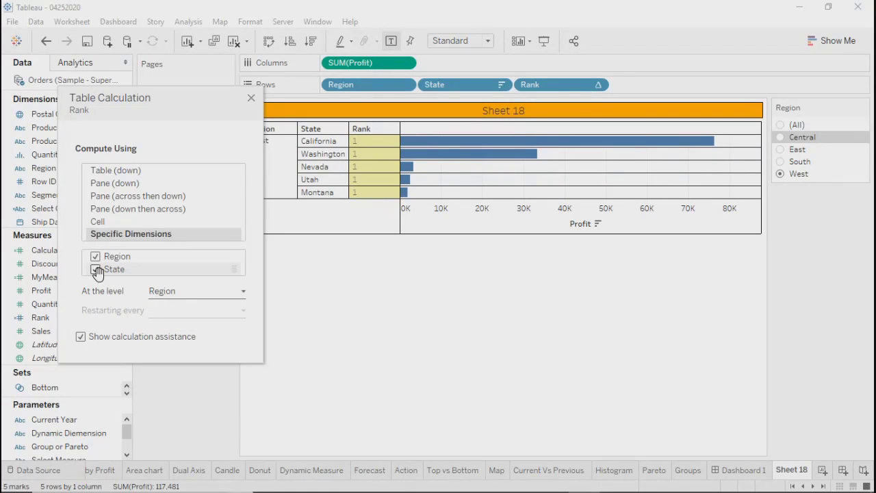
pyautogui.click(182, 291)
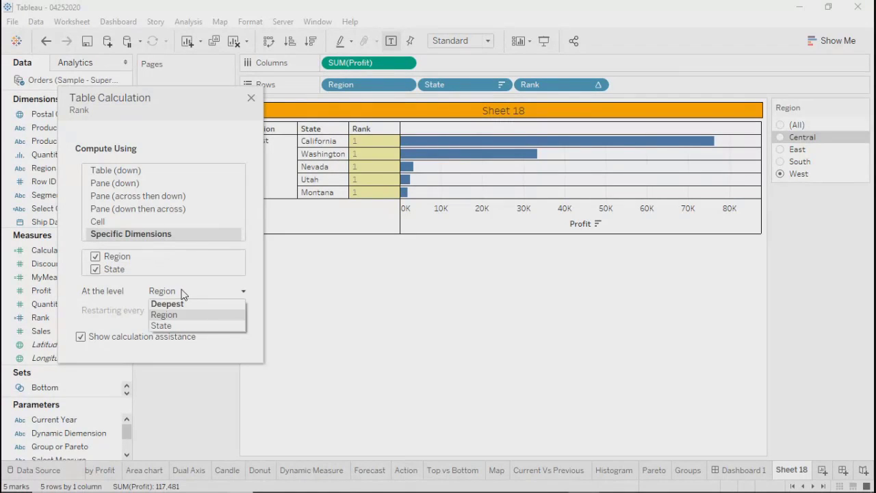
pyautogui.click(162, 326)
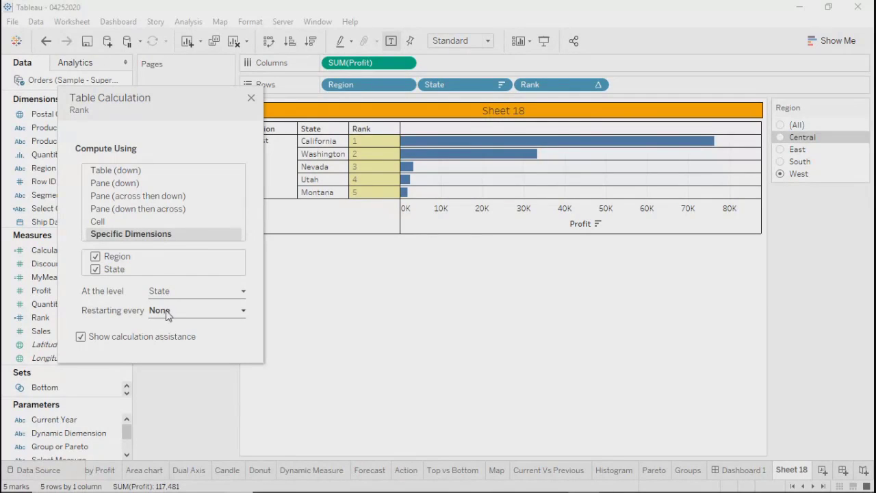
pyautogui.click(167, 311)
pyautogui.click(157, 335)
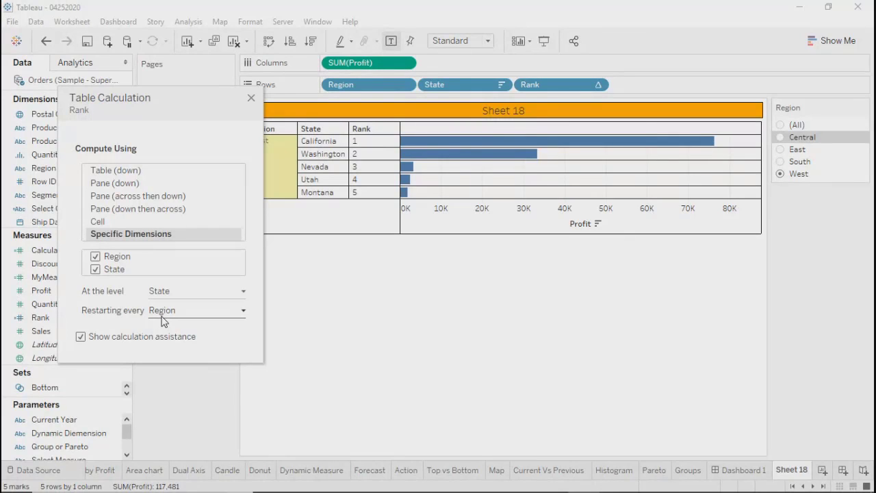
pyautogui.click(252, 99)
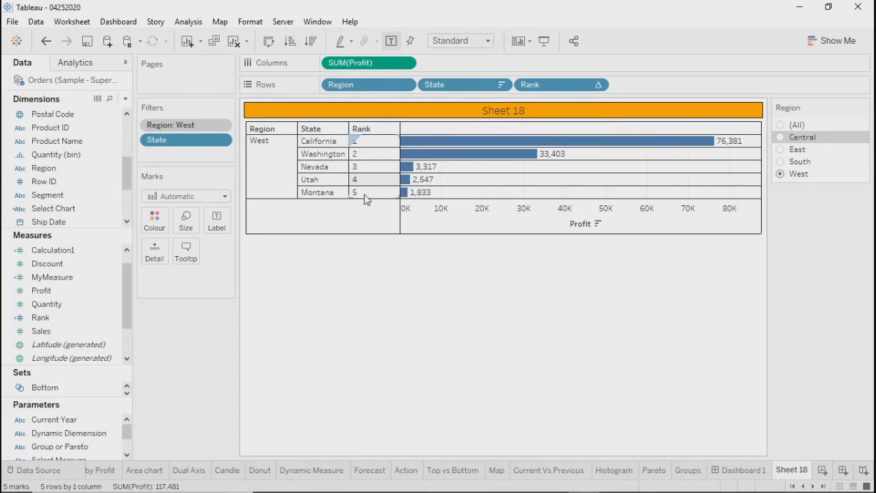
# Show all regions in the chart and clear the Region context filter from the sheet
pyautogui.click(782, 125)
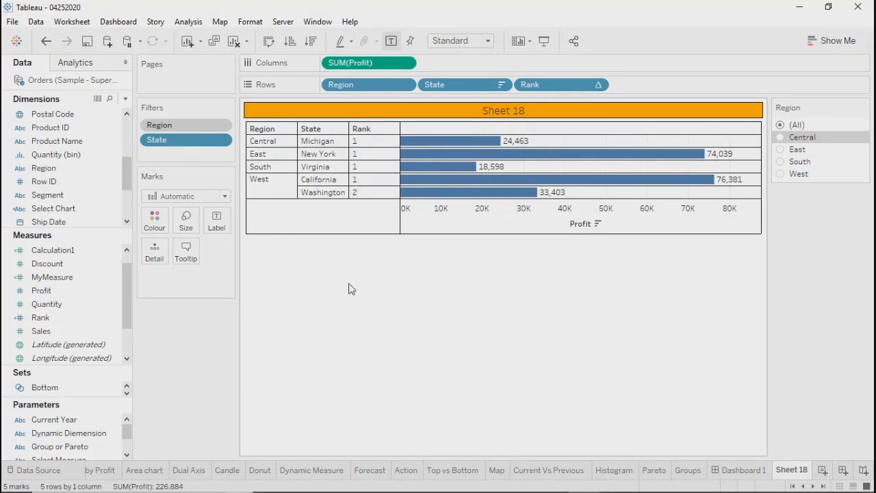
pyautogui.click(223, 129)
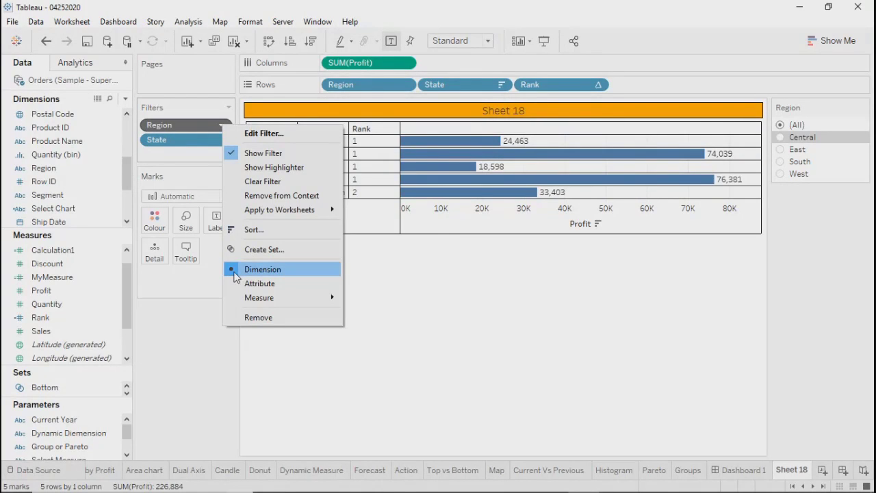
pyautogui.click(258, 184)
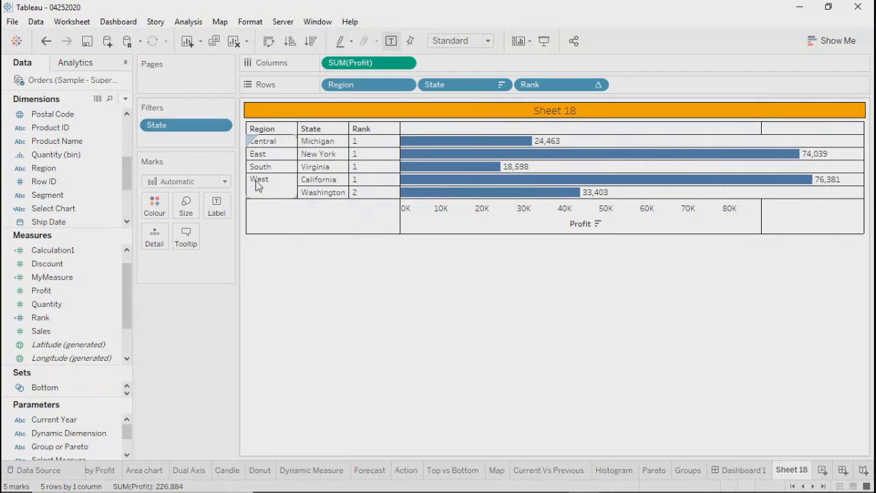
# Remove the State filter from the sheet
pyautogui.click(222, 128)
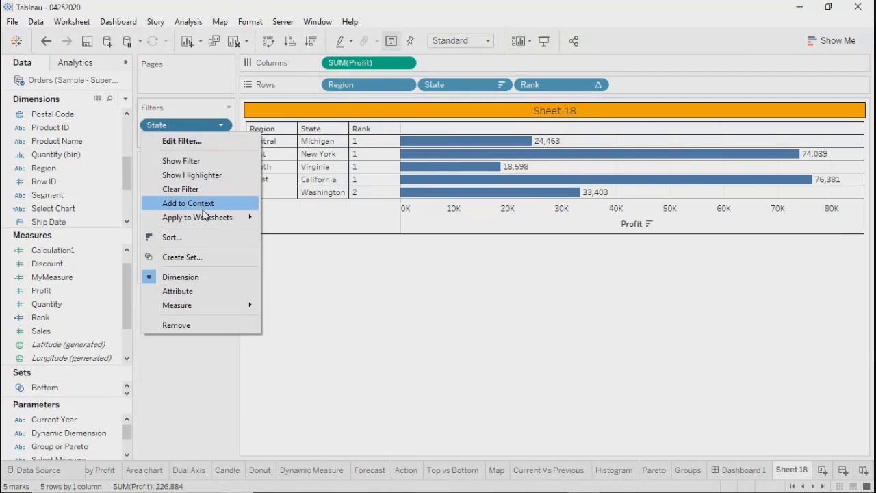
pyautogui.click(327, 277)
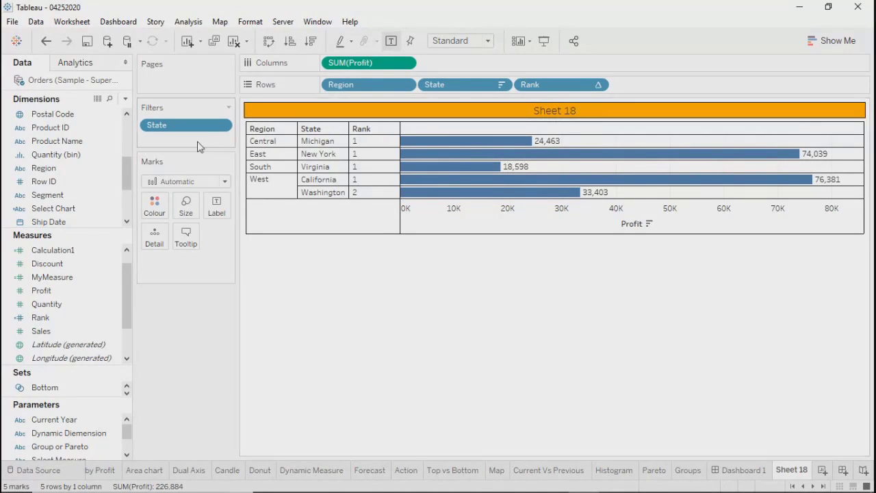
pyautogui.click(222, 126)
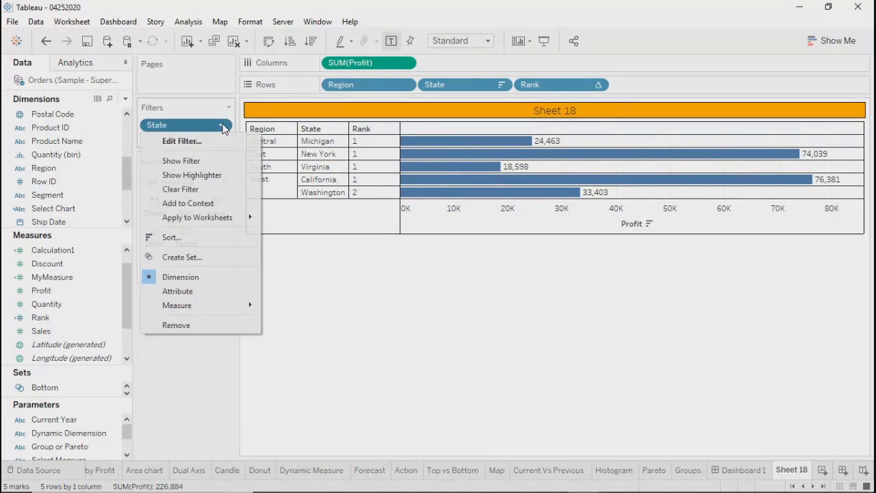
pyautogui.click(172, 328)
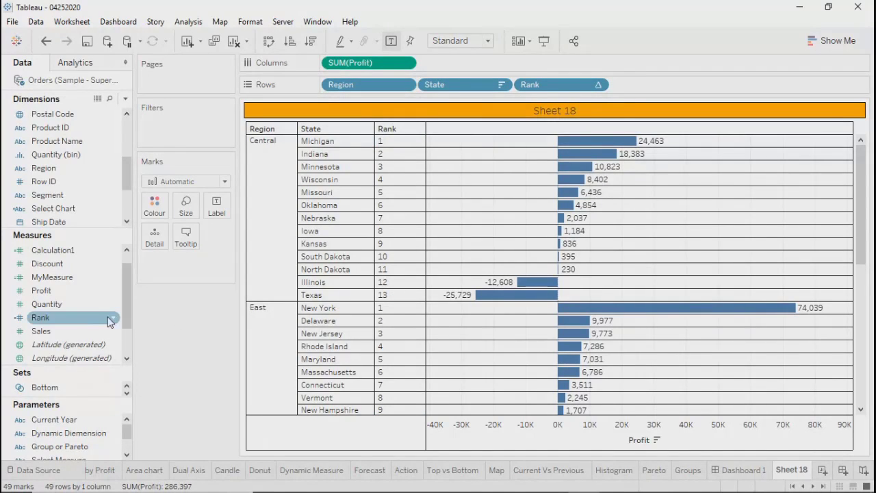
# Try filtering the sheet with the Rank measure from the data source, keeping ranks 1 to 5, and remove that filter
pyautogui.moveTo(78, 327); pyautogui.dragTo(181, 125)
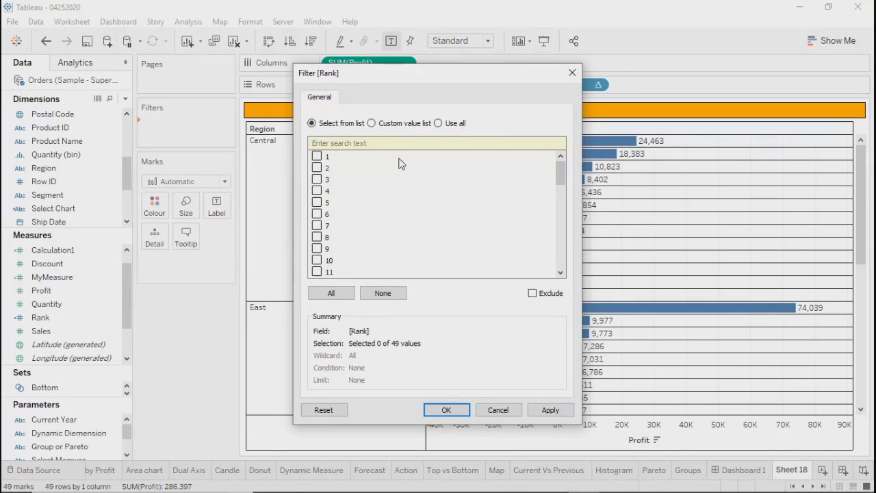
pyautogui.click(317, 156)
pyautogui.click(317, 168)
pyautogui.click(317, 179)
pyautogui.click(317, 191)
pyautogui.click(317, 203)
pyautogui.click(545, 410)
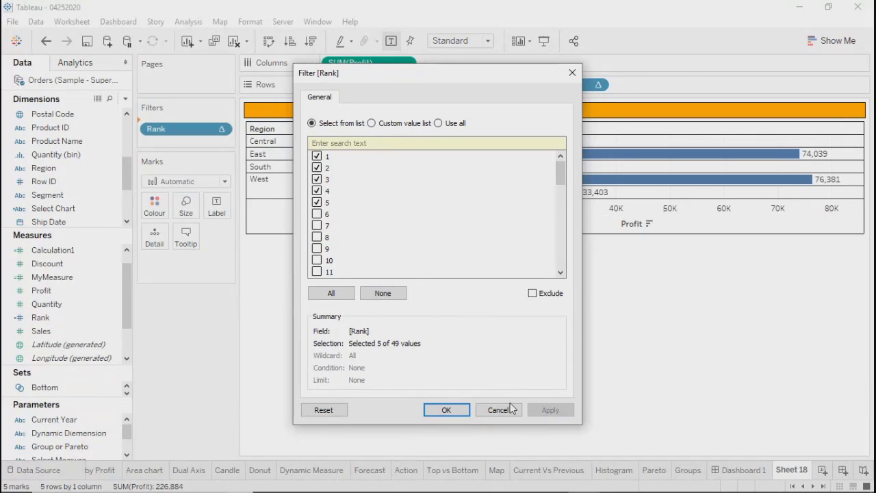
pyautogui.click(444, 410)
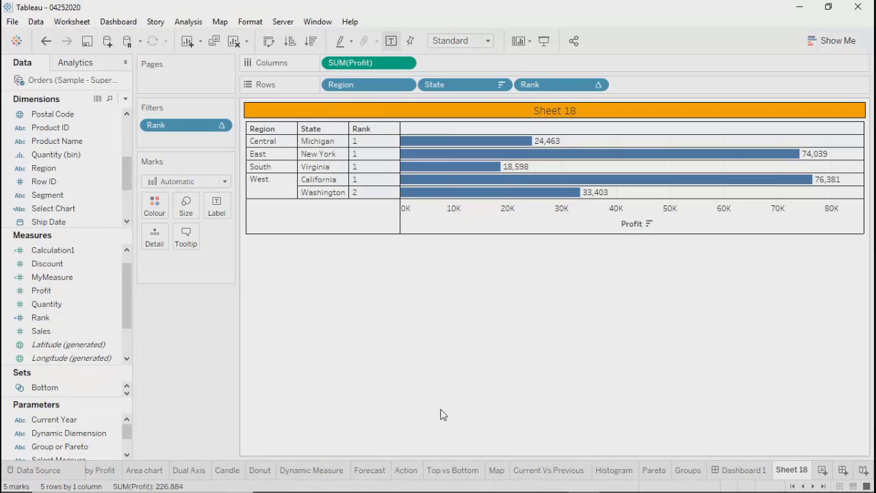
pyautogui.click(221, 127)
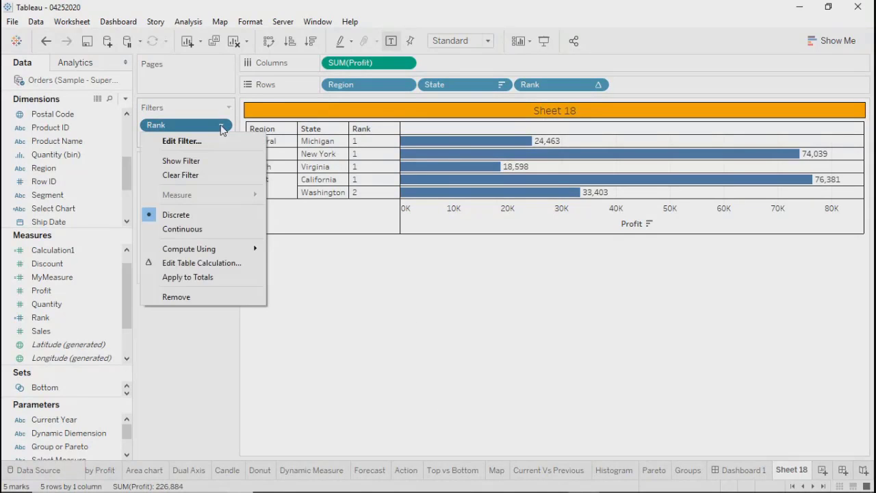
pyautogui.click(176, 297)
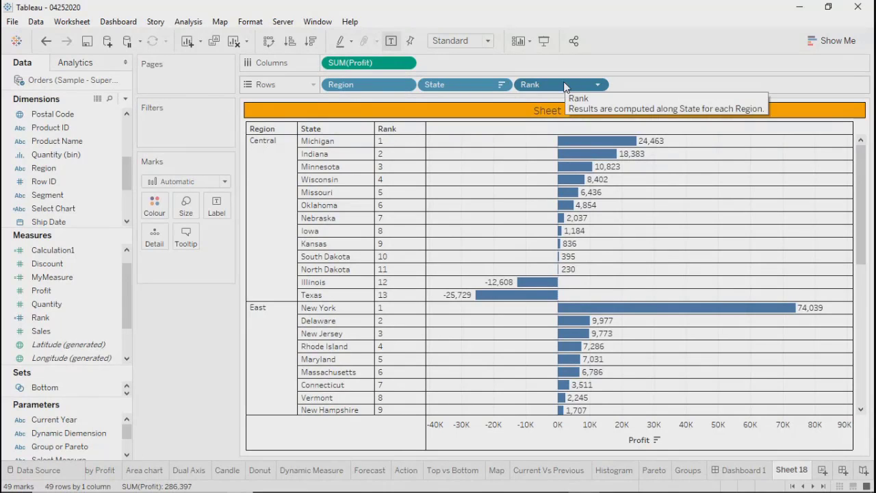
# Filter the chart with the Rank field already configured on the rows, keeping only ranks 1, 2, 3, 4 and 5
pyautogui.moveTo(564, 85); pyautogui.dragTo(197, 126)
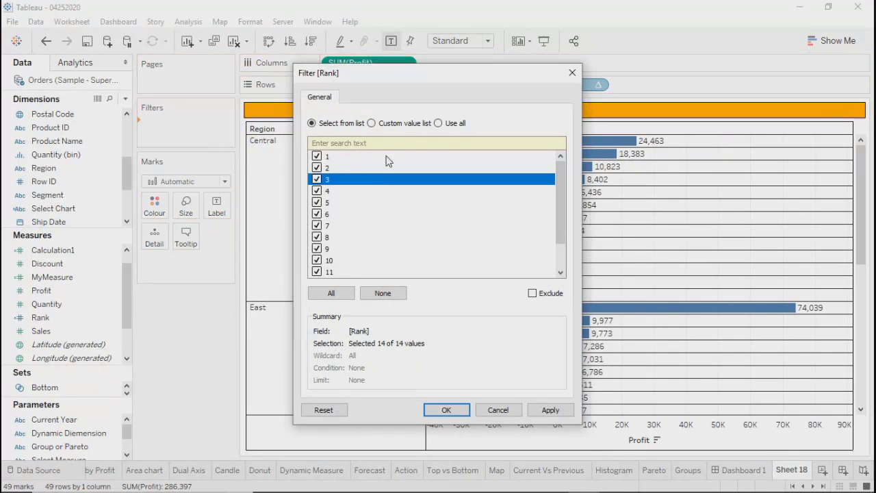
pyautogui.click(438, 124)
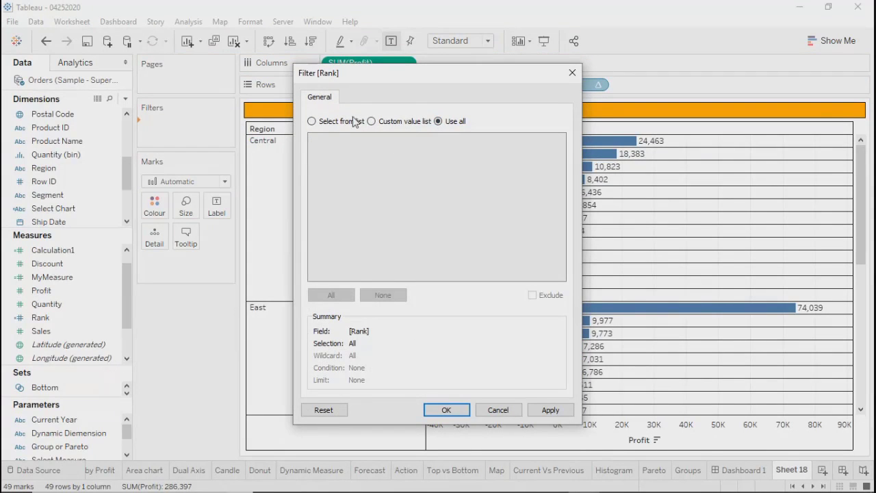
pyautogui.click(311, 123)
pyautogui.click(317, 156)
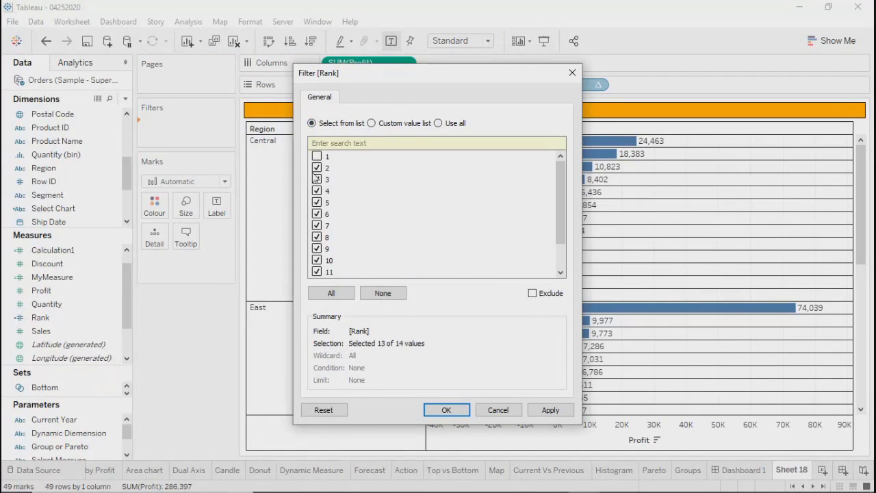
pyautogui.click(383, 293)
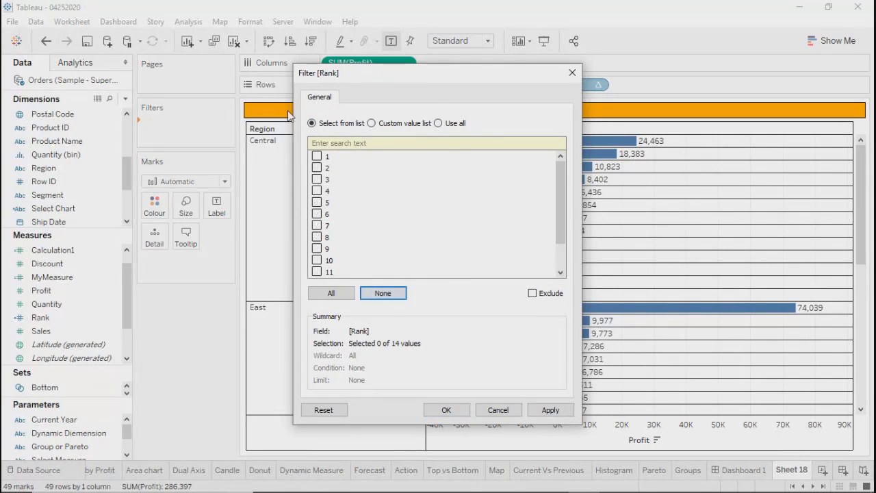
pyautogui.click(317, 156)
pyautogui.click(317, 168)
pyautogui.click(317, 180)
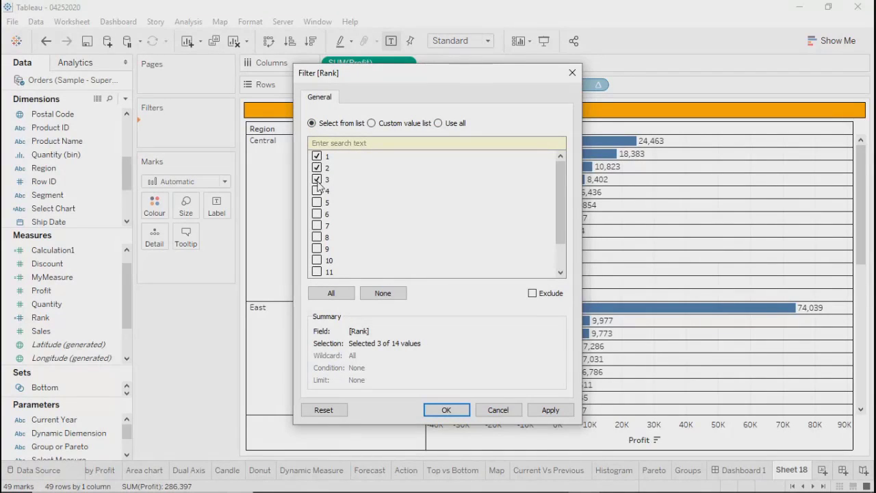
pyautogui.click(317, 191)
pyautogui.click(317, 203)
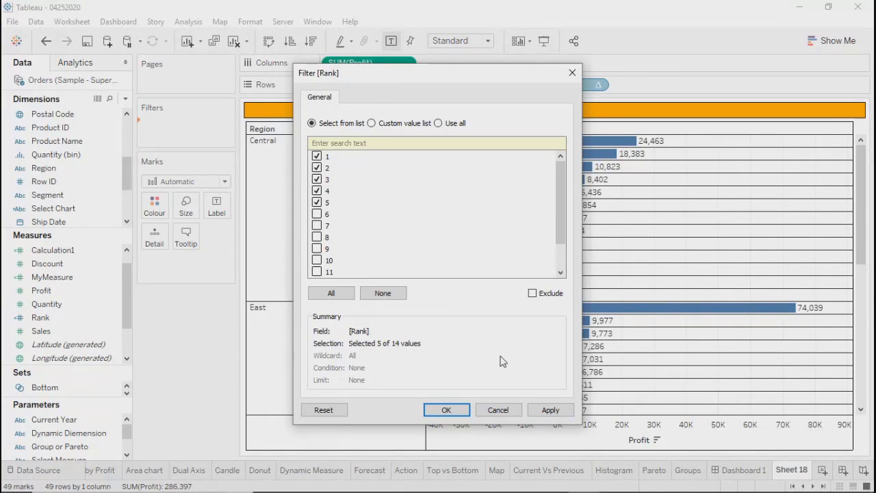
pyautogui.click(552, 409)
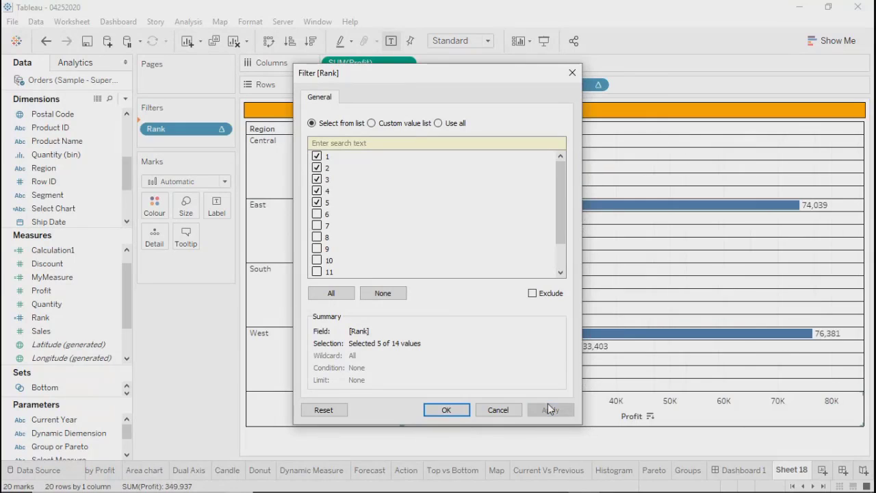
pyautogui.click(447, 411)
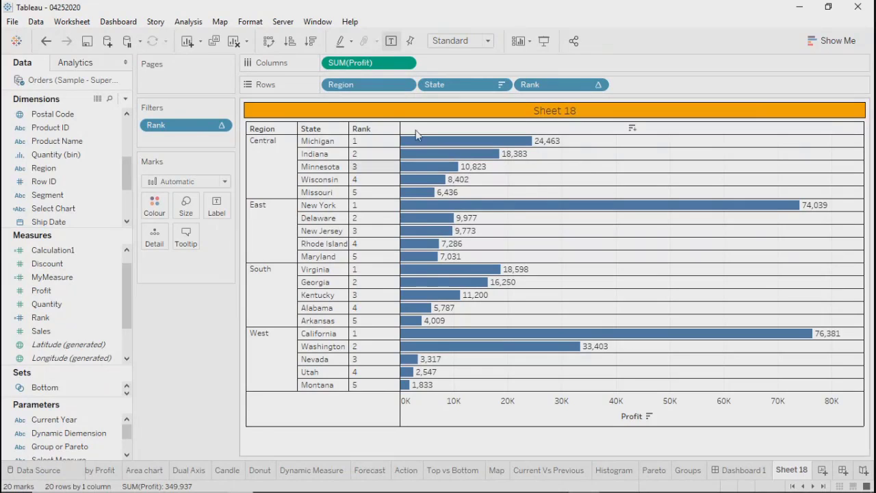
# Test the Rank filter by keeping only the East region in the chart, and remove the resulting Region filter
pyautogui.click(269, 169)
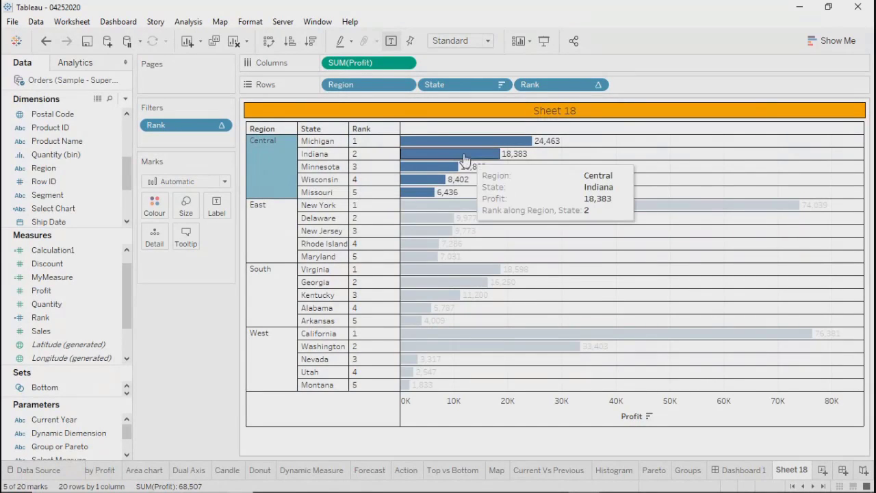
pyautogui.click(271, 250)
pyautogui.click(306, 267)
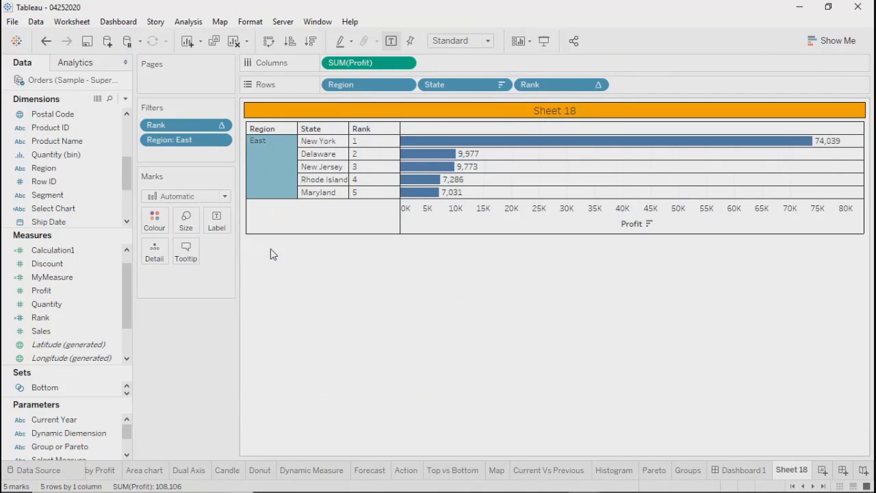
pyautogui.click(221, 139)
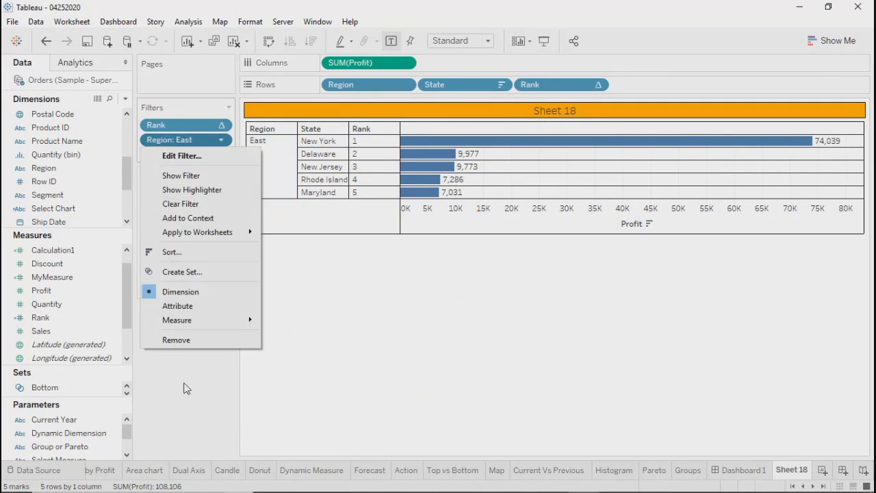
pyautogui.click(177, 340)
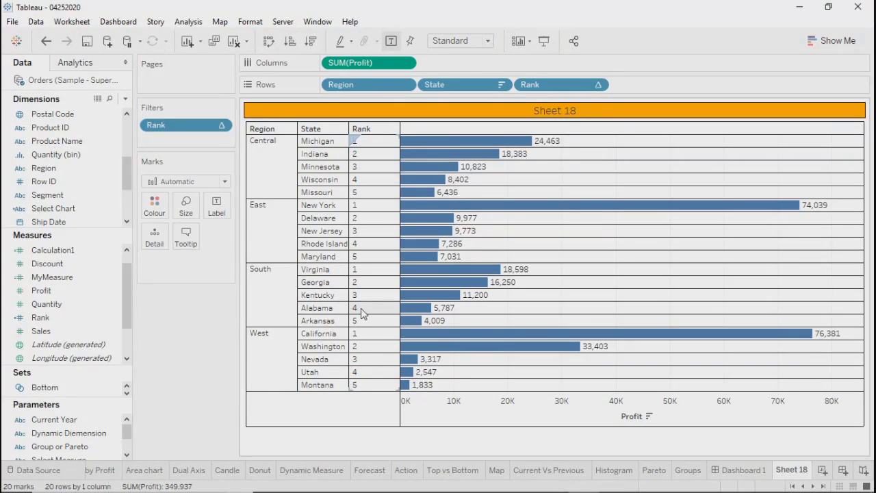
# Hide the header of the Rank field in the chart while leaving the field on the rows
pyautogui.click(599, 88)
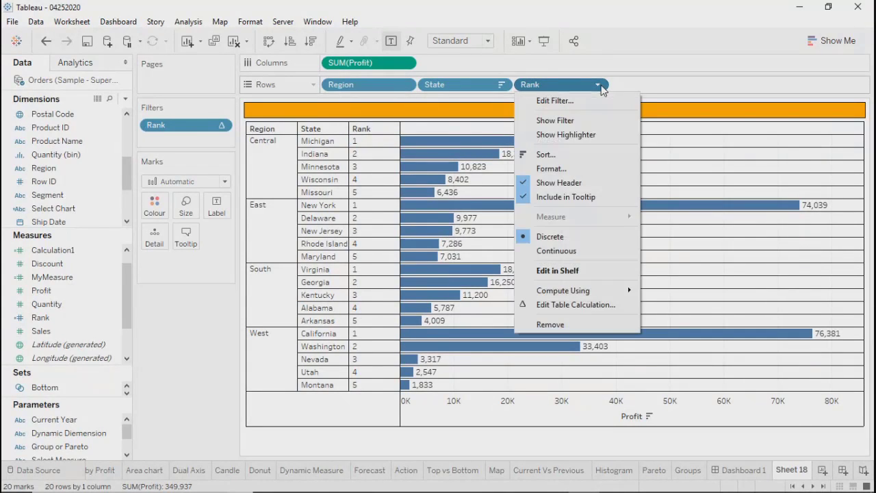
pyautogui.click(525, 186)
pyautogui.moveTo(484, 207); pyautogui.dragTo(457, 248)
pyautogui.press('Escape')
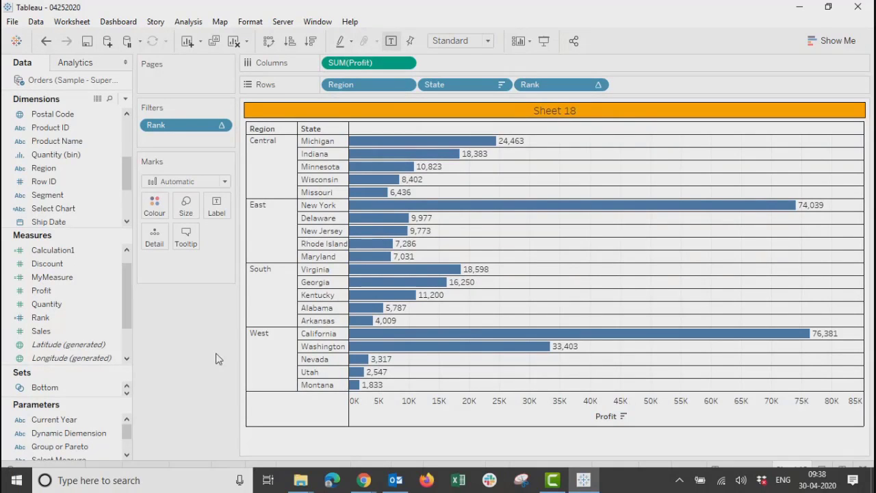
# Open the Rank calculated field for editing, review its formula and the SUM([Profit]) expression, and close it without changes
pyautogui.click(72, 278)
pyautogui.click(50, 319)
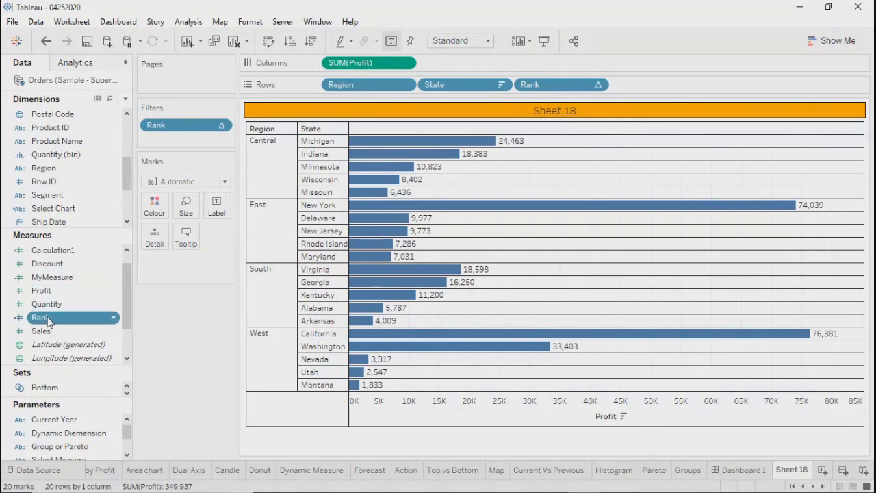
pyautogui.rightClick(49, 319)
pyautogui.click(77, 102)
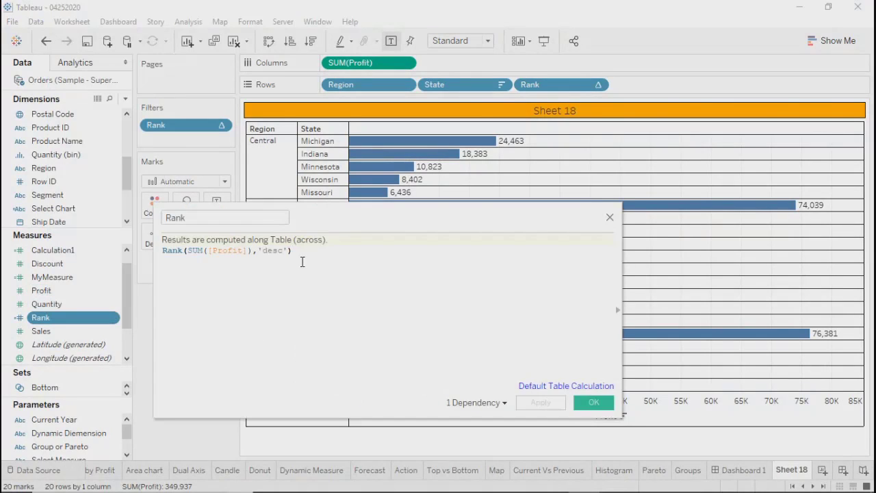
pyautogui.moveTo(188, 251); pyautogui.dragTo(249, 254)
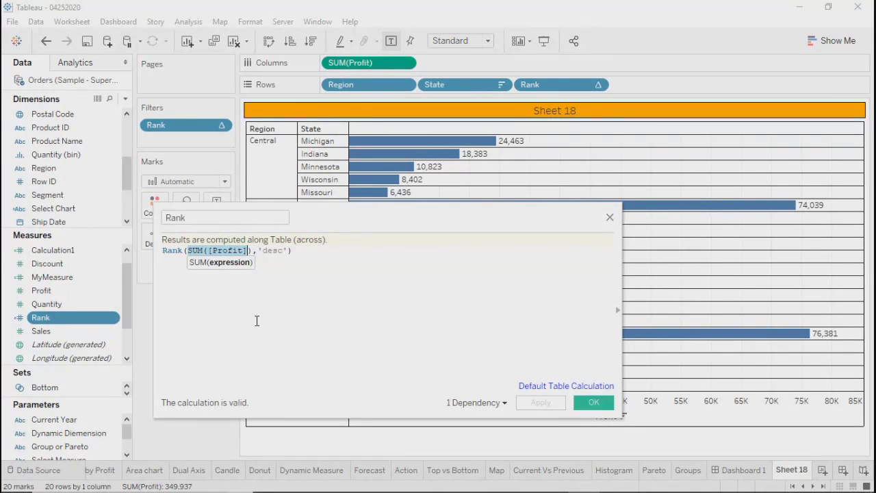
pyautogui.click(264, 342)
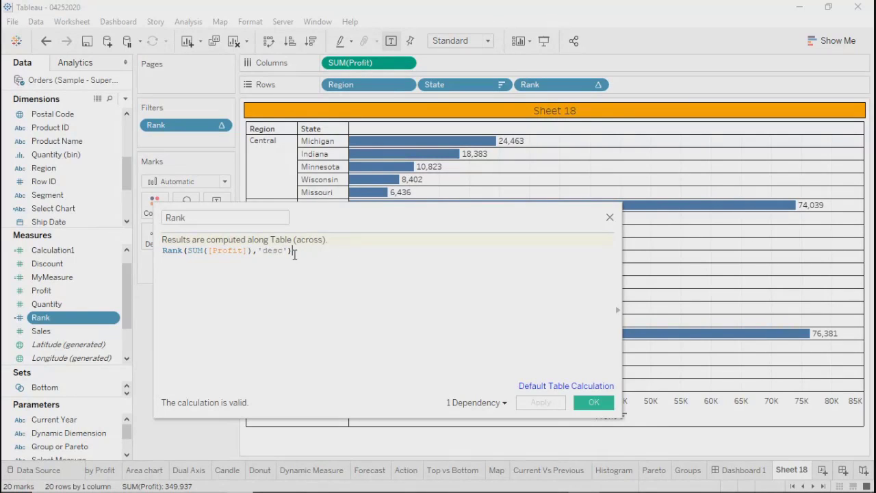
pyautogui.moveTo(294, 252); pyautogui.dragTo(162, 252)
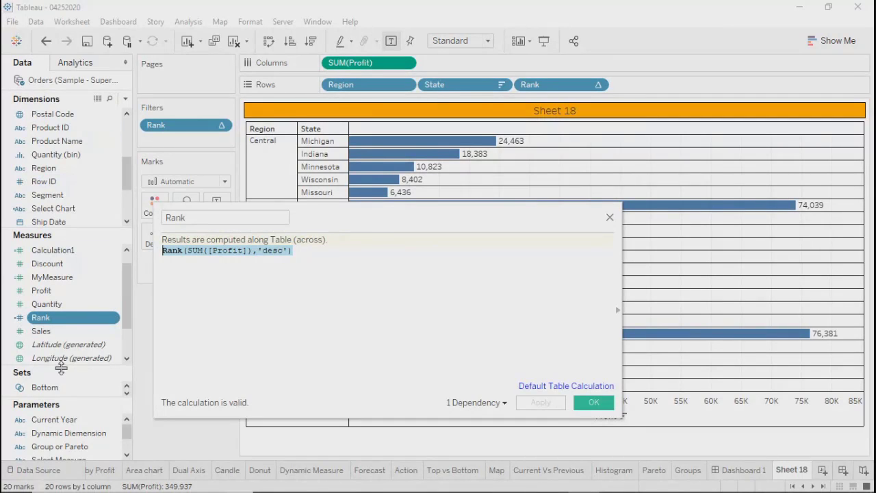
pyautogui.click(323, 262)
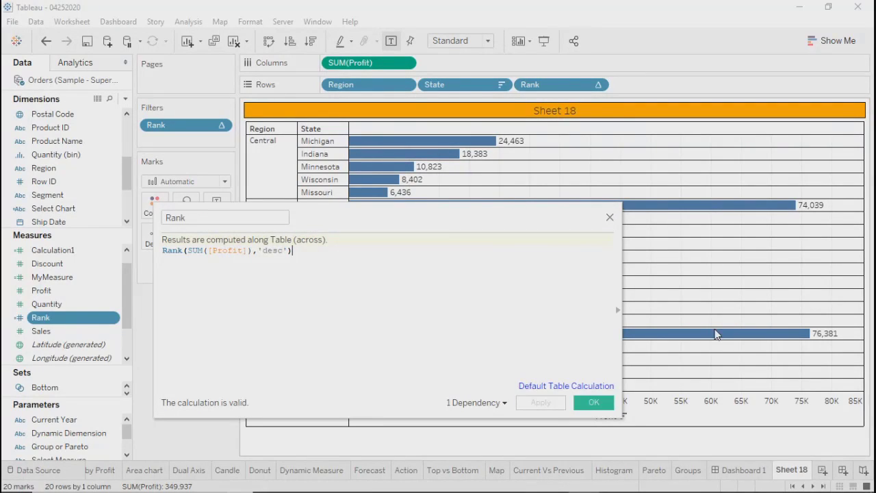
pyautogui.click(609, 217)
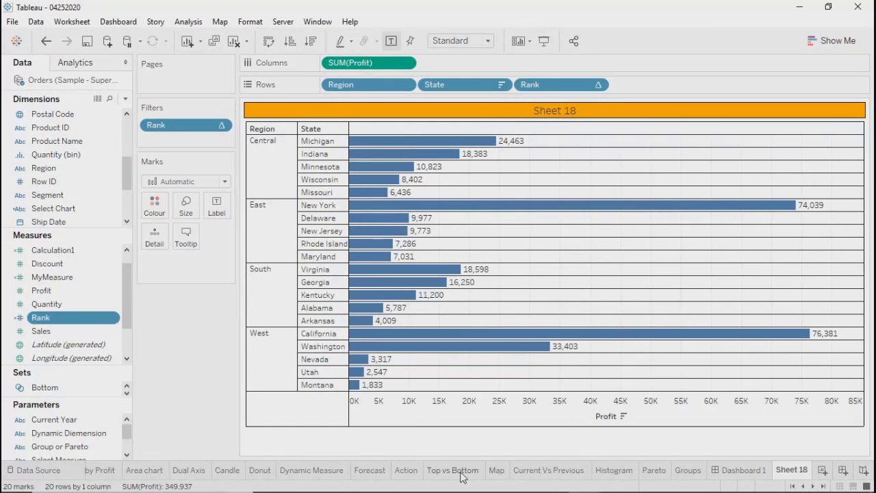
# Review the Top vs Bottom, Current Vs Previous and Action worksheets alongside Sheet 18
pyautogui.click(457, 471)
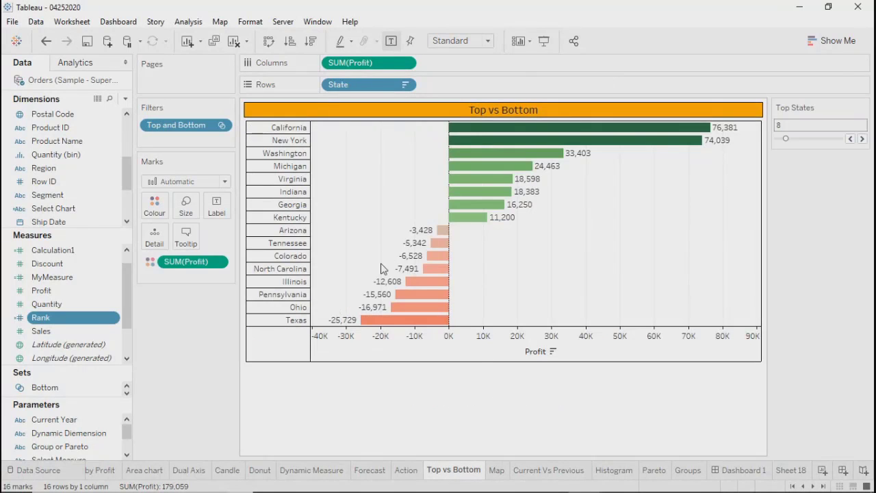
pyautogui.click(558, 471)
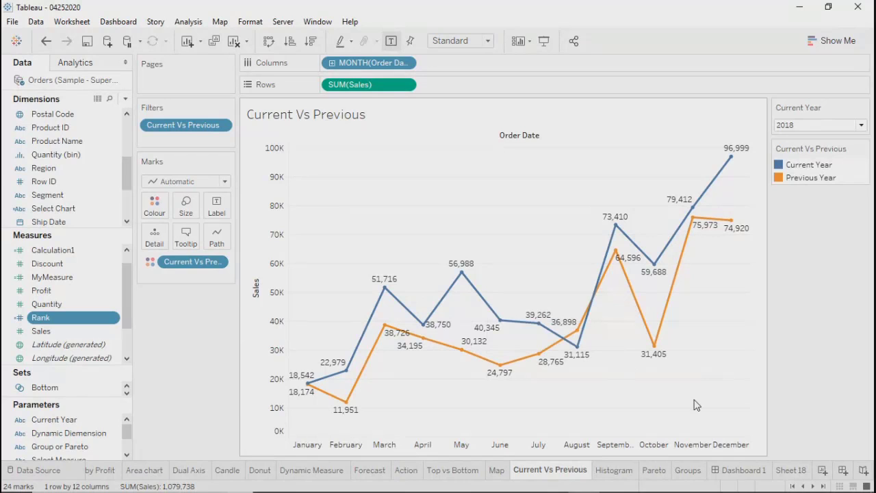
pyautogui.click(802, 472)
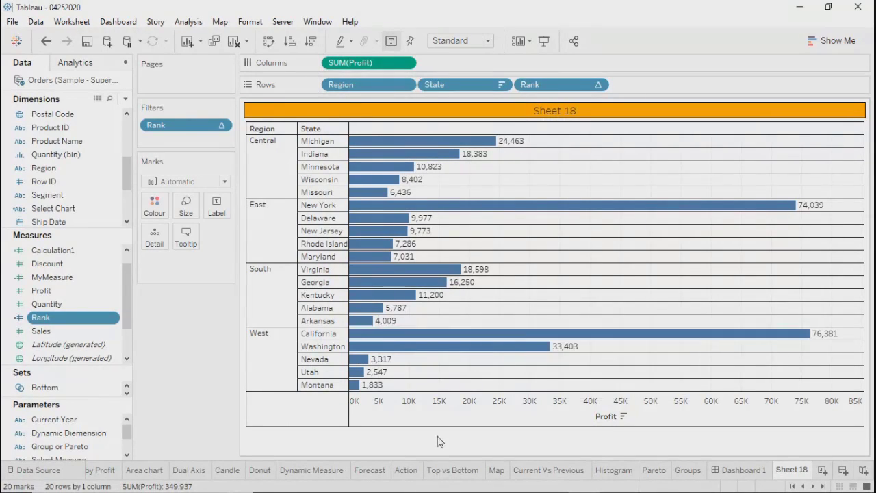
pyautogui.click(406, 470)
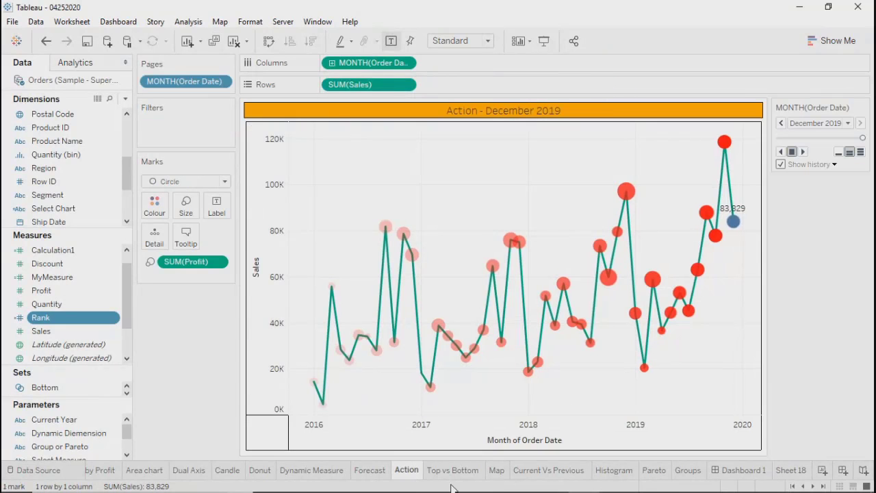
pyautogui.click(528, 477)
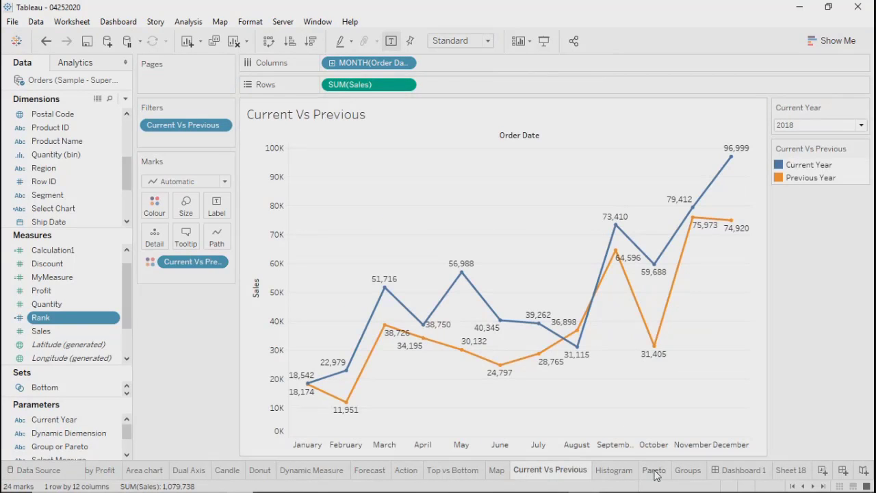
# Examine the Pareto worksheet, including its SUM(Sales) fields on the rows and the sales label on the line's marks
pyautogui.click(656, 473)
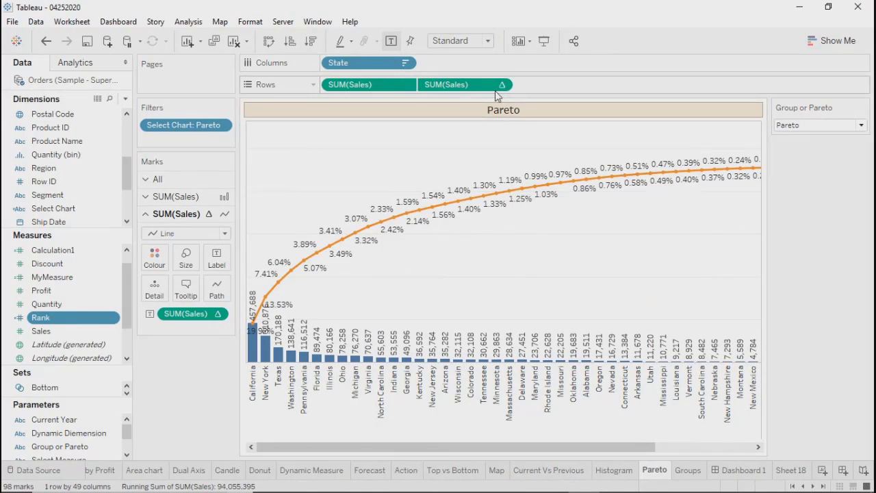
pyautogui.moveTo(415, 213)
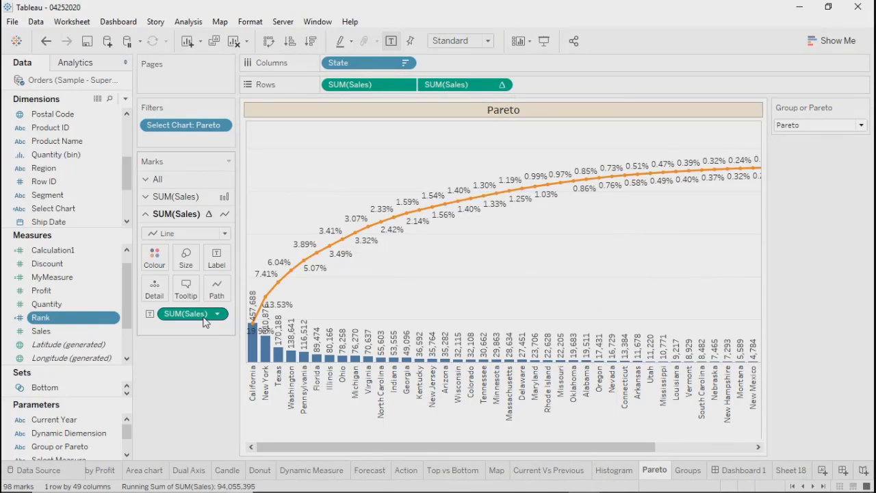
pyautogui.moveTo(203, 319)
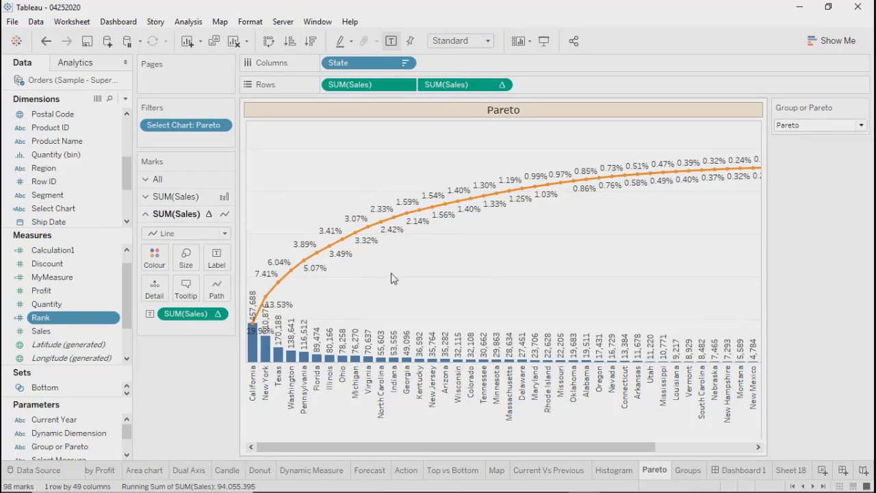
pyautogui.moveTo(319, 274)
# Review the table calculation settings of the Rank field on Sheet 18's rows and close them without changes
pyautogui.click(791, 471)
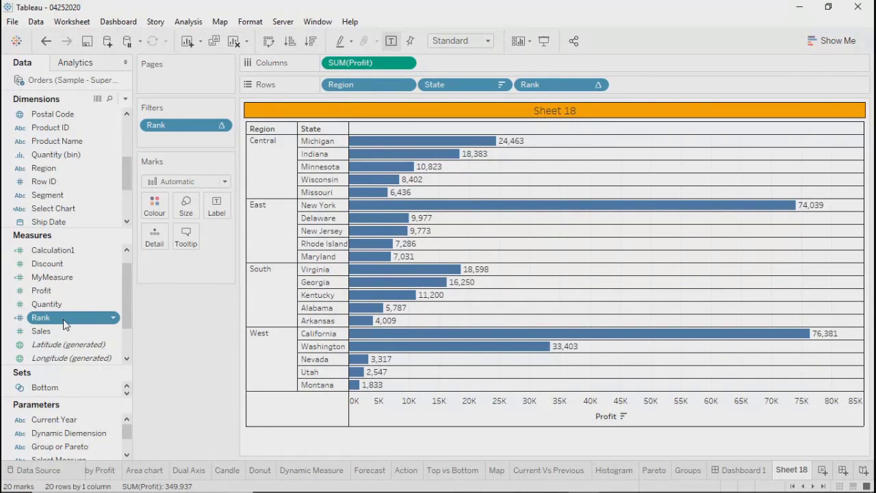
pyautogui.click(598, 85)
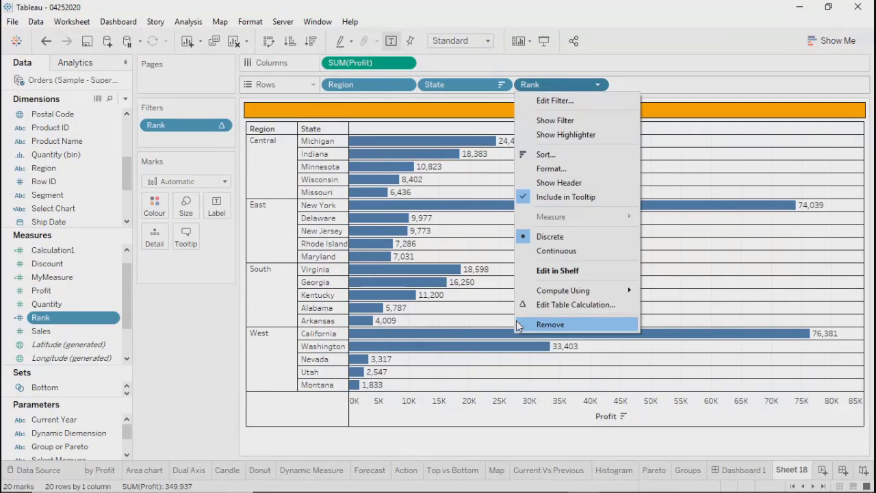
pyautogui.click(554, 304)
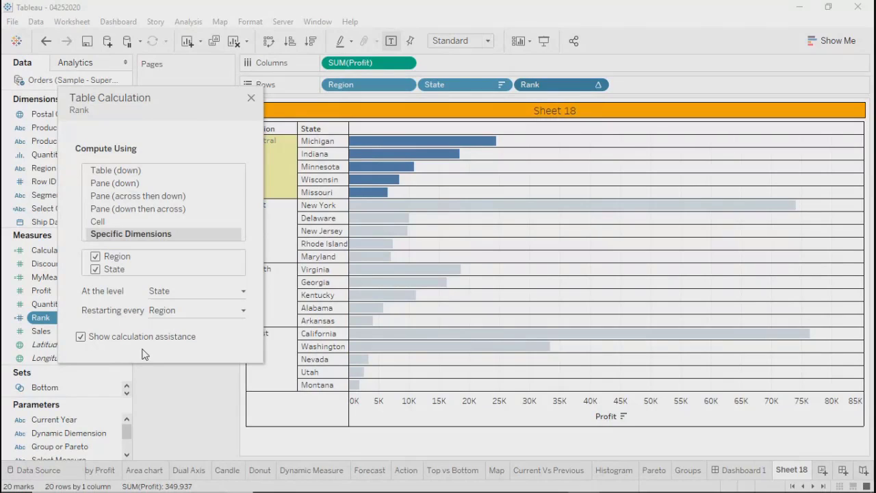
pyautogui.click(252, 97)
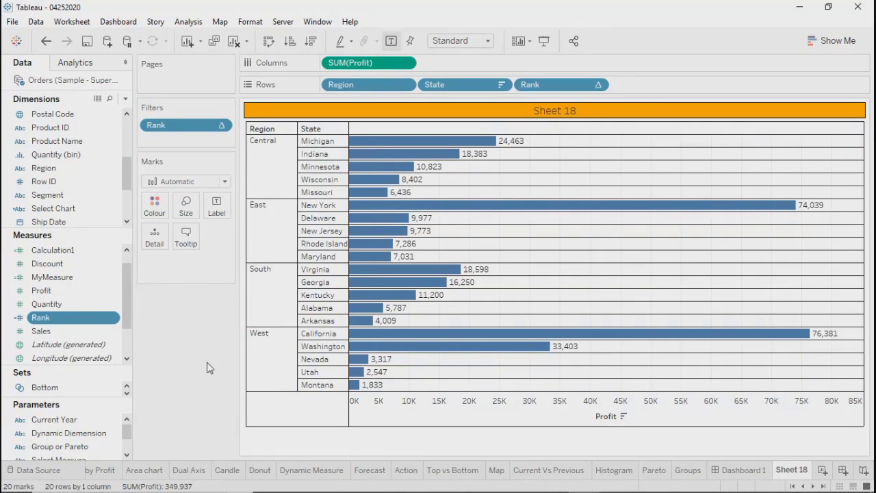
# Select the West region in the Sheet 18 chart and clear the selection, and save the workbook
pyautogui.click(269, 359)
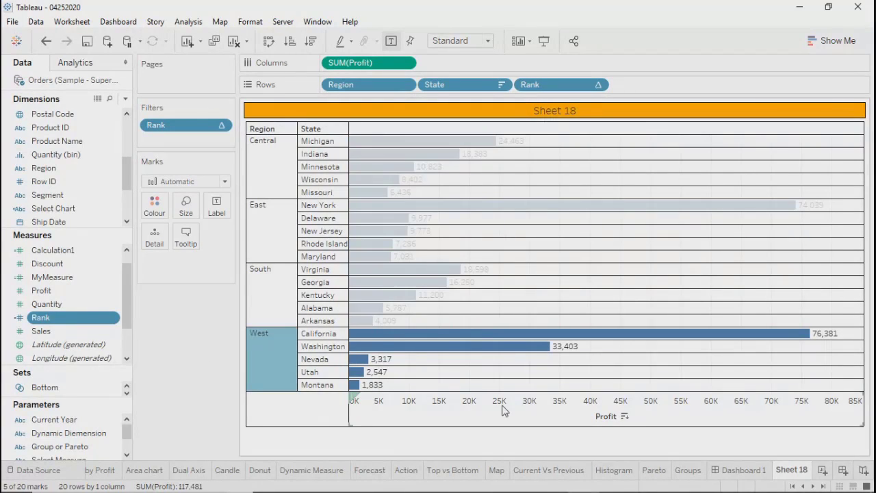
pyautogui.click(296, 422)
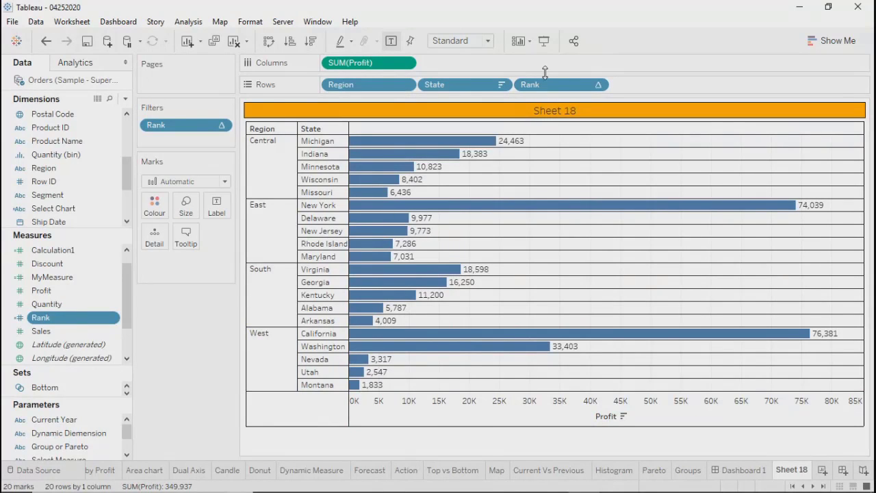
pyautogui.click(87, 41)
# Review the Groups and Pareto worksheets and the Dashboard 1 that combines them
pyautogui.click(699, 476)
pyautogui.click(654, 471)
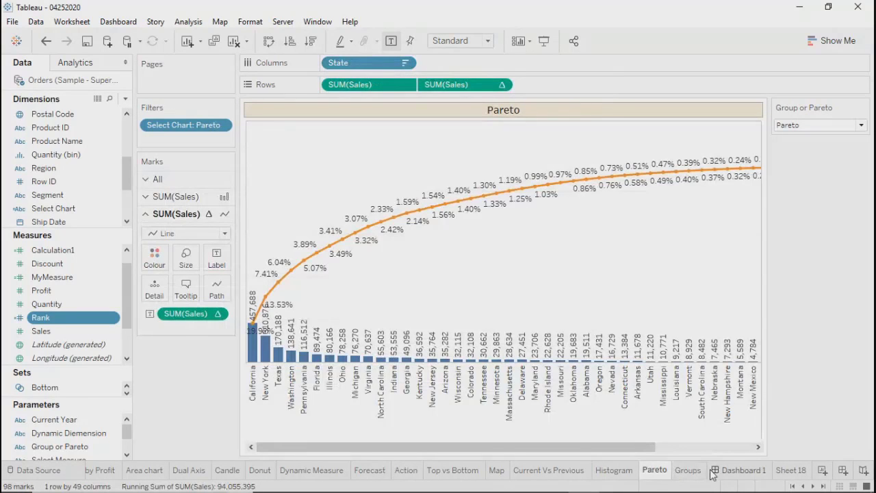
pyautogui.click(738, 473)
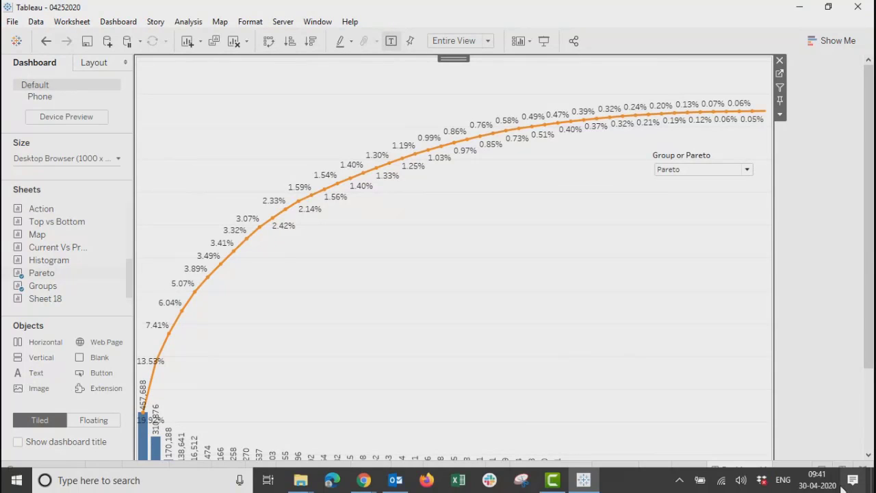
pyautogui.click(821, 487)
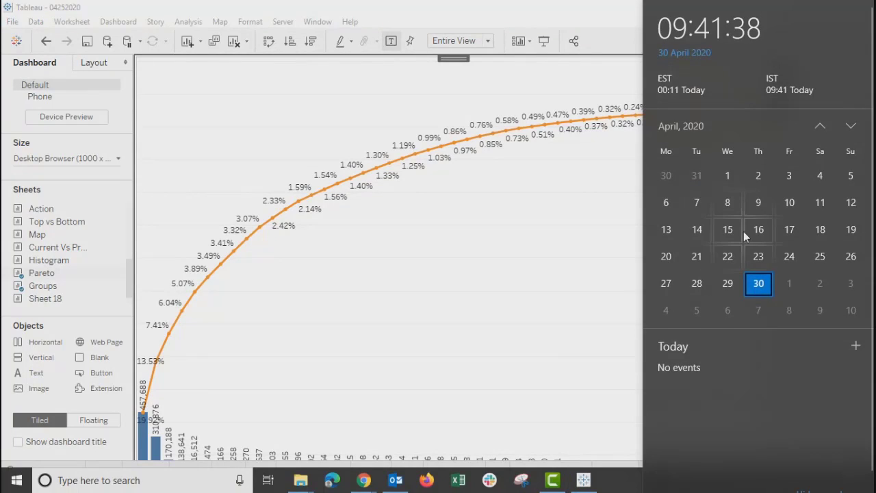
pyautogui.click(546, 312)
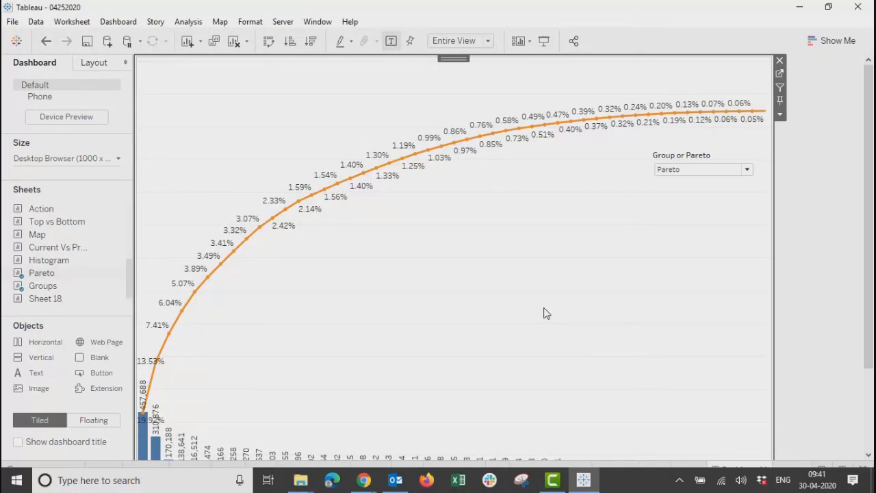